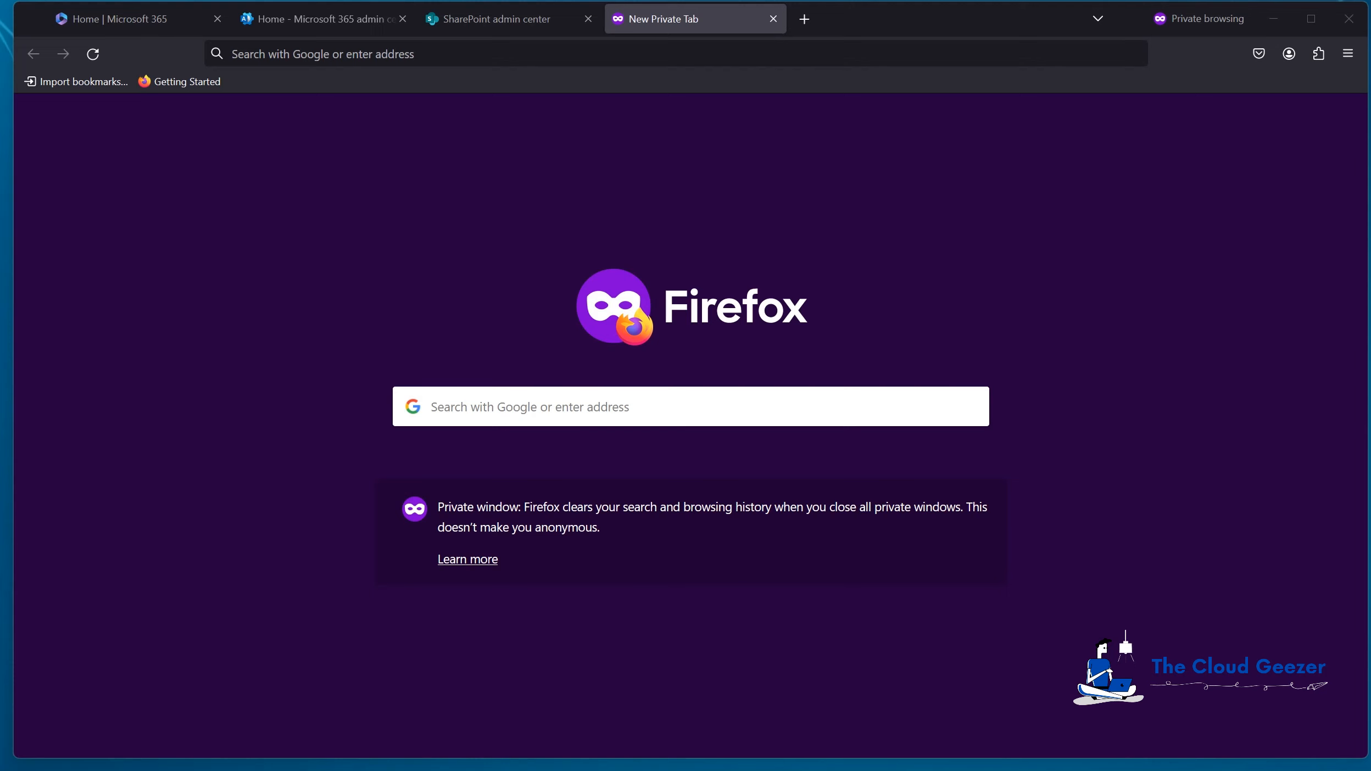
Step: Load admin.google.com and go to Apps > Google Workspace > Drive and Docs > Manage shared drives
text(admin.google.com)
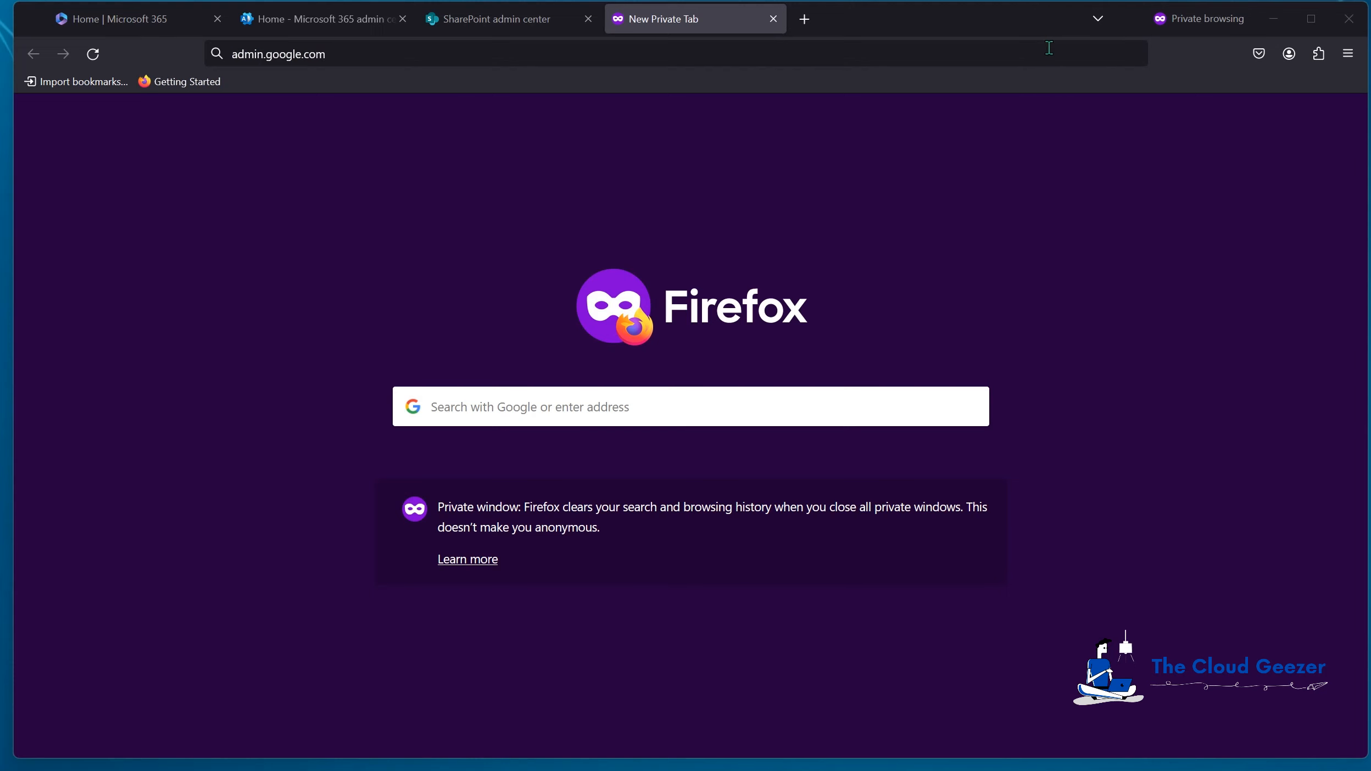
key(Return)
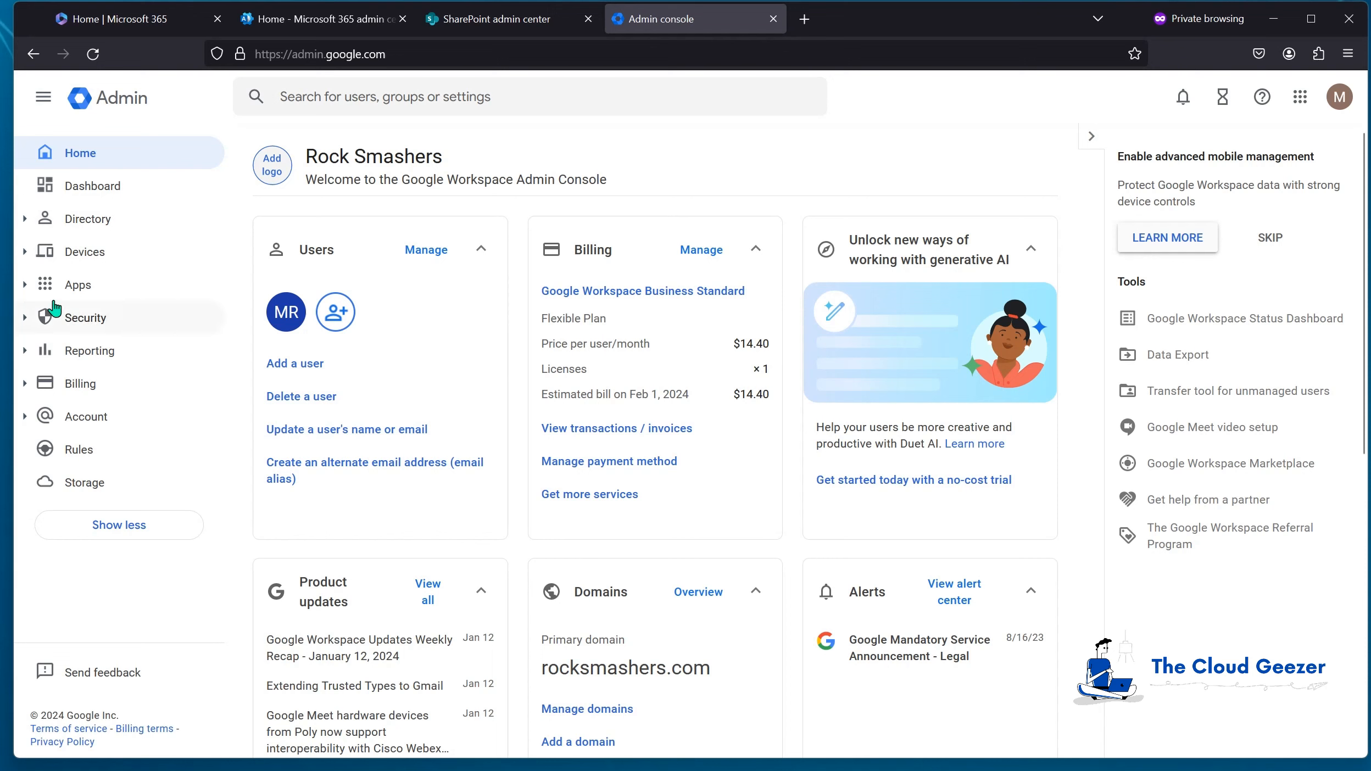
click(26, 285)
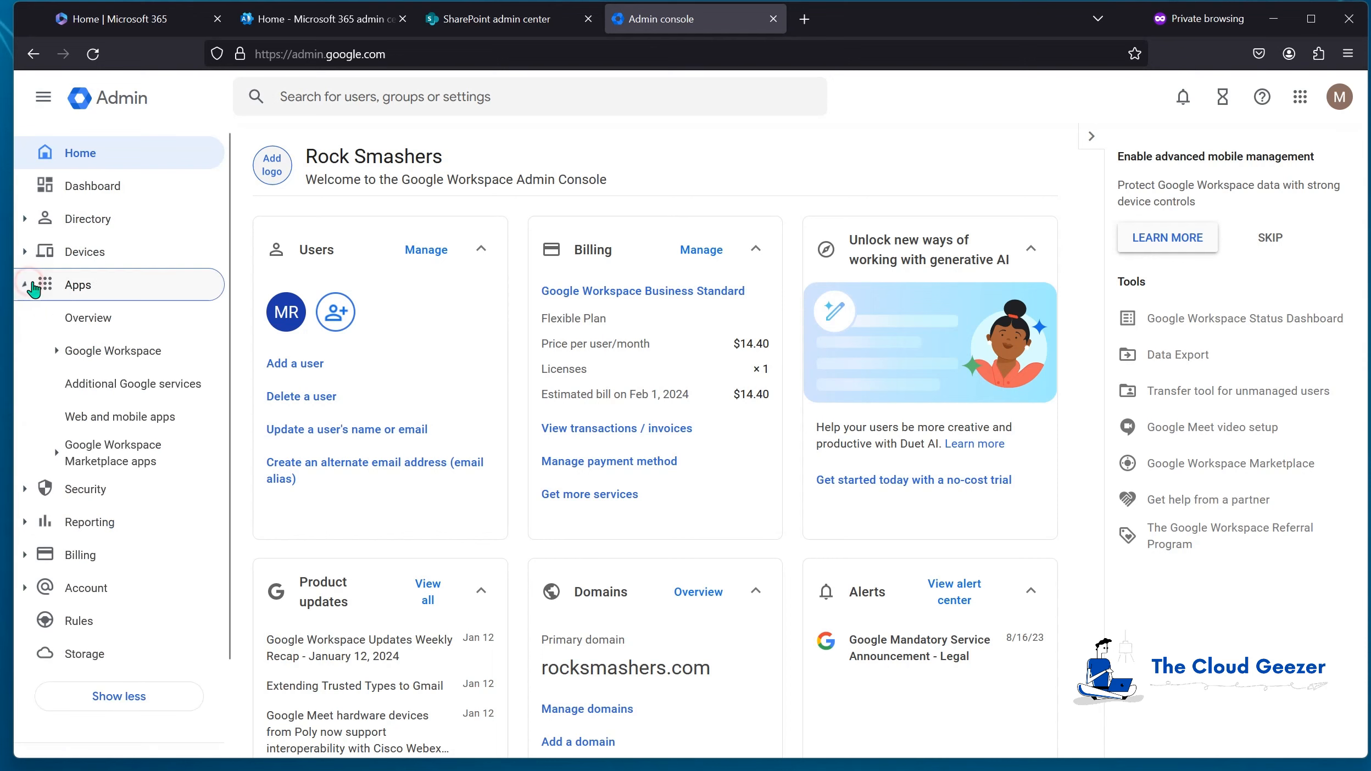
click(57, 352)
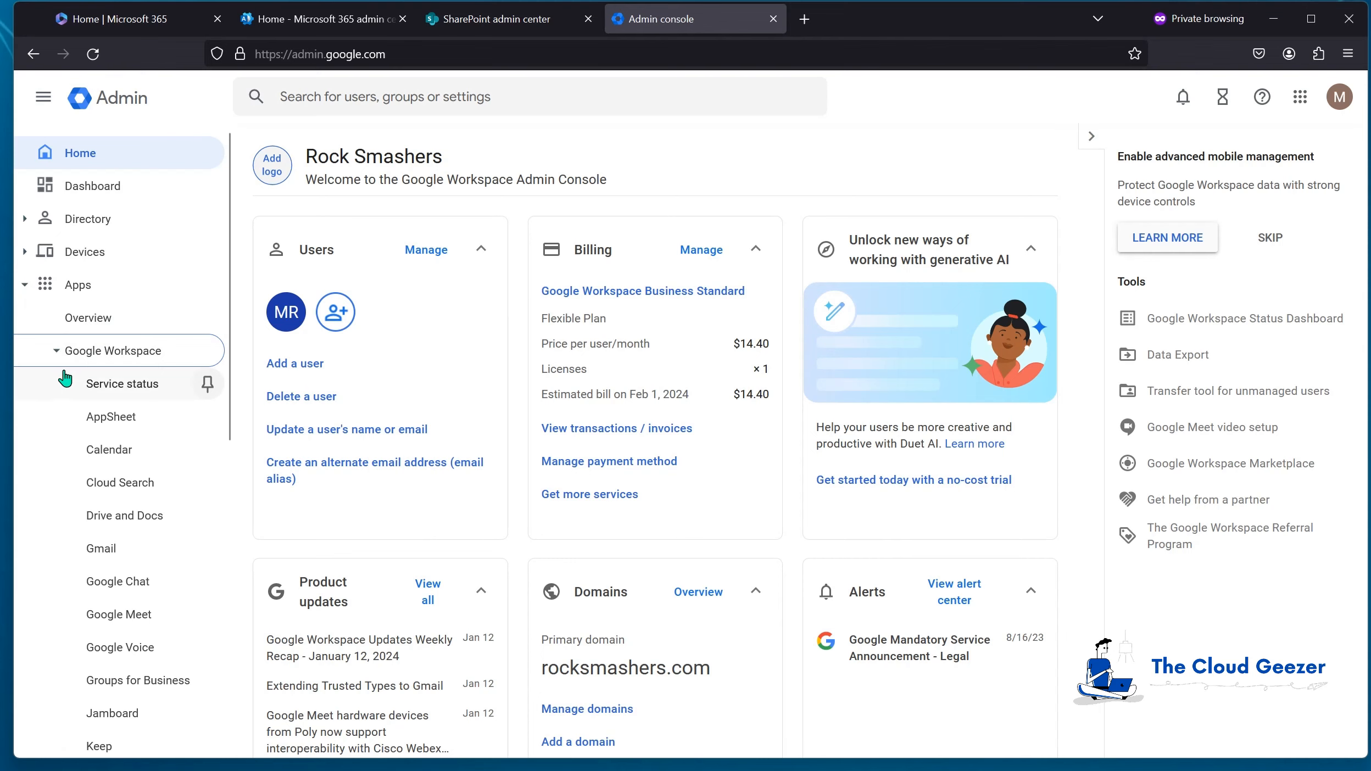
scroll(153, 408, down, 5)
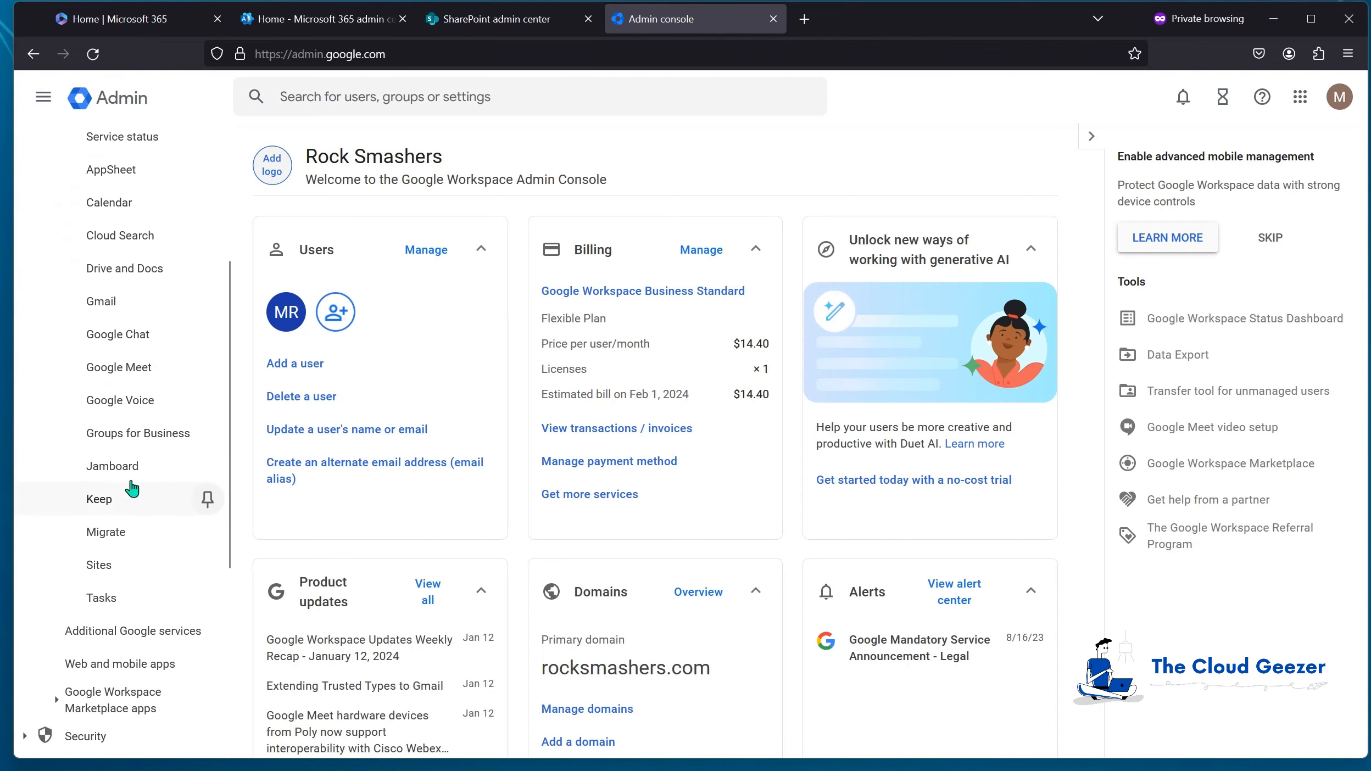
click(181, 269)
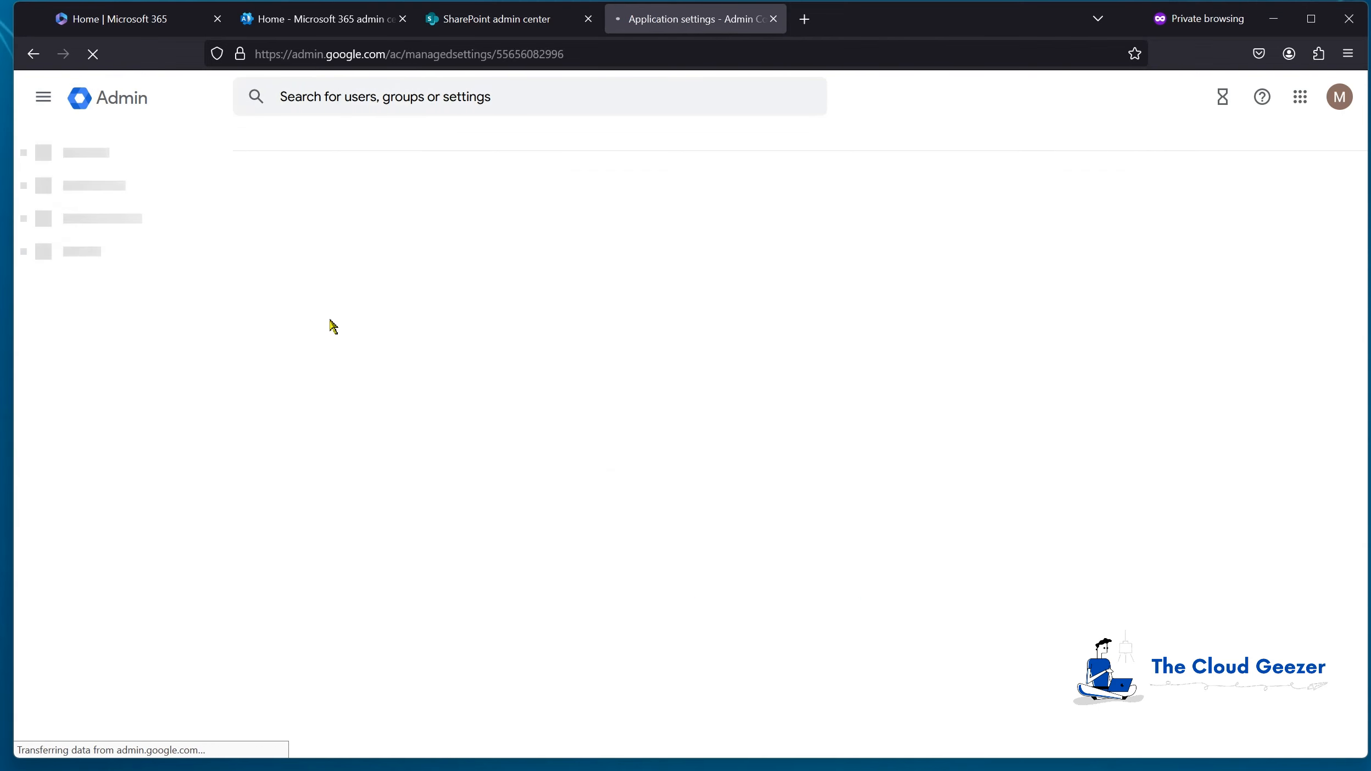
scroll(734, 455, down, 3)
scroll(733, 455, down, 3)
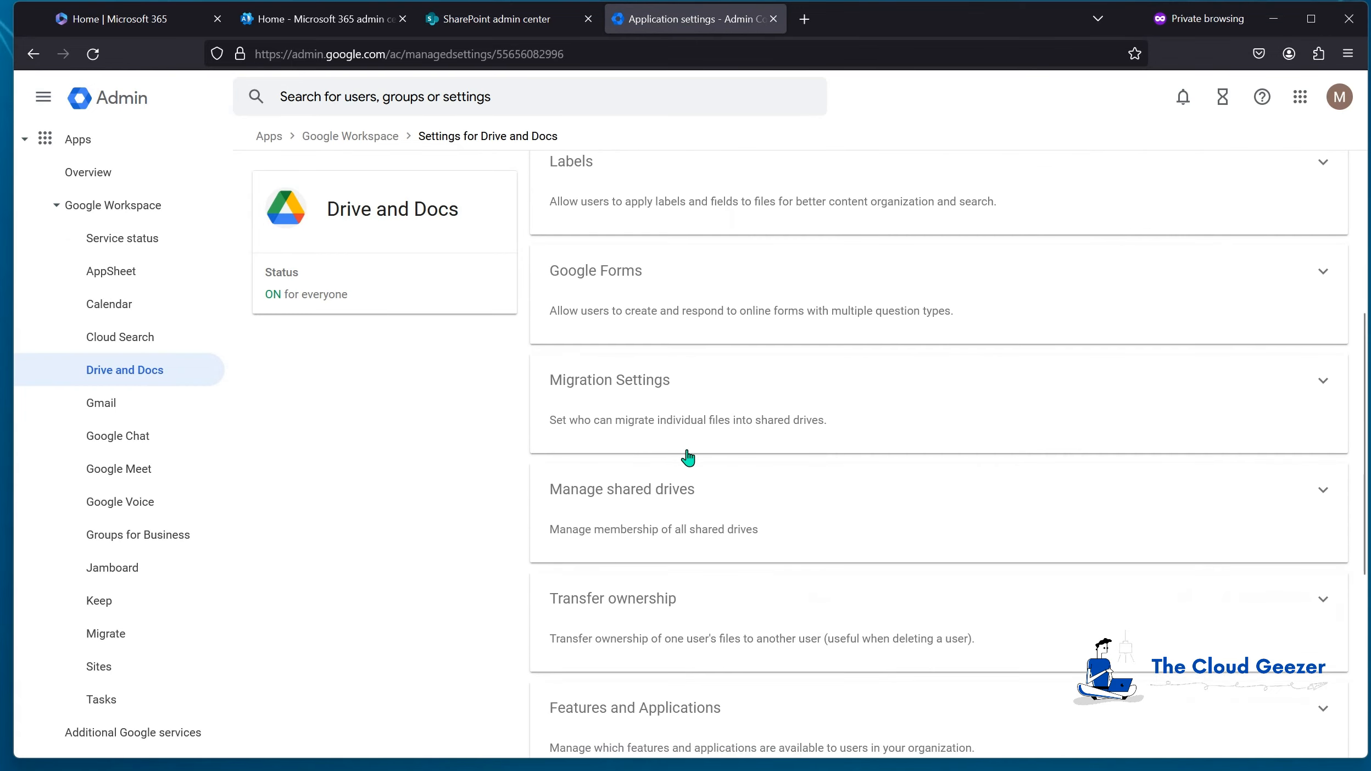
click(657, 493)
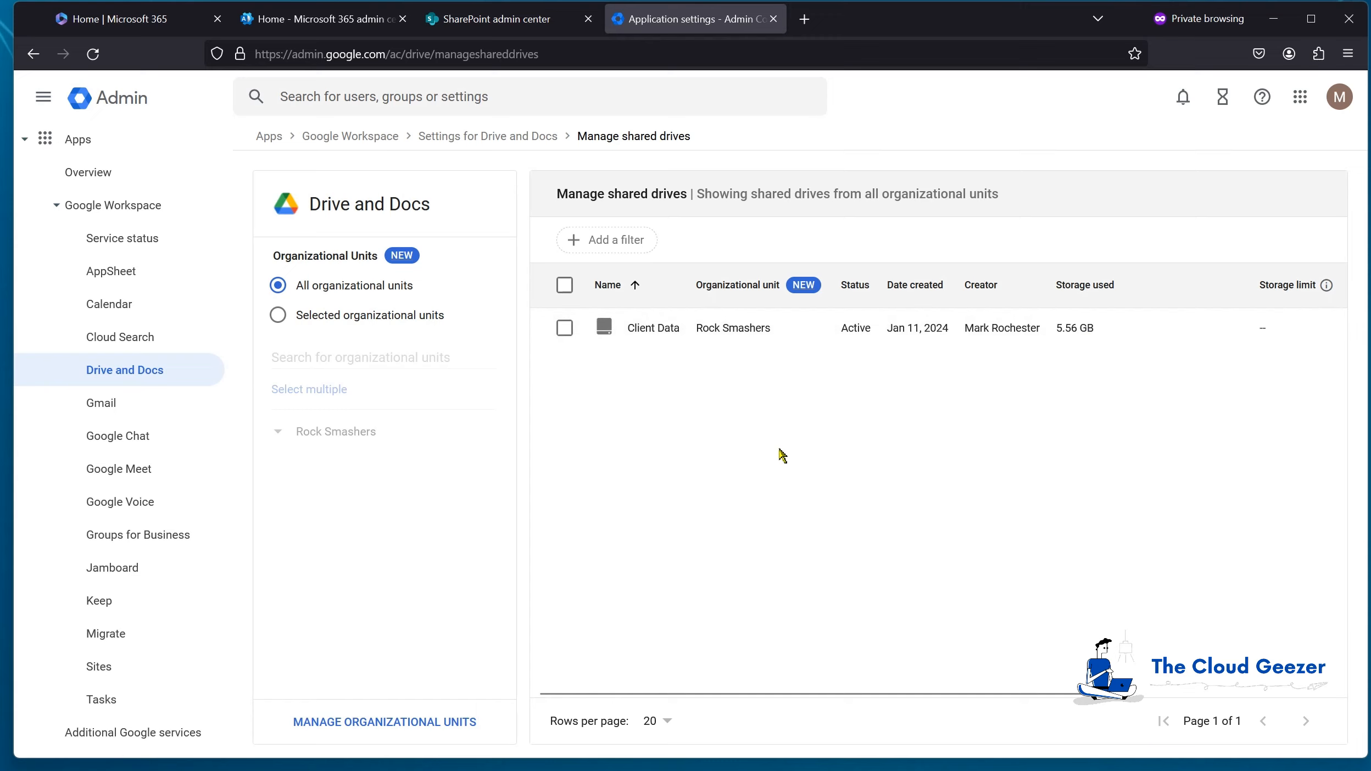
click(1301, 96)
Step: Open Google Drive, check Client Data's Active Clients, Archive Clients and Offerings folders, then return to Shared drives
click(1292, 241)
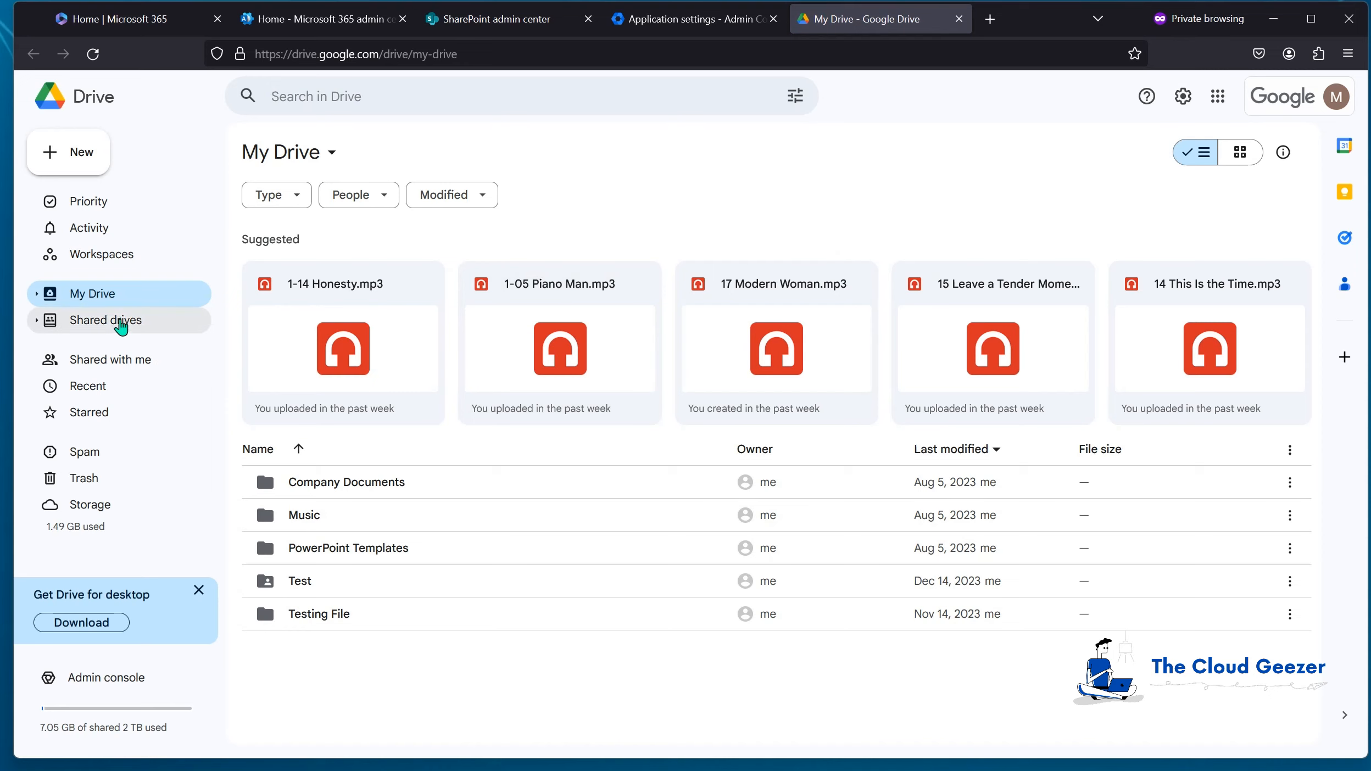
click(110, 321)
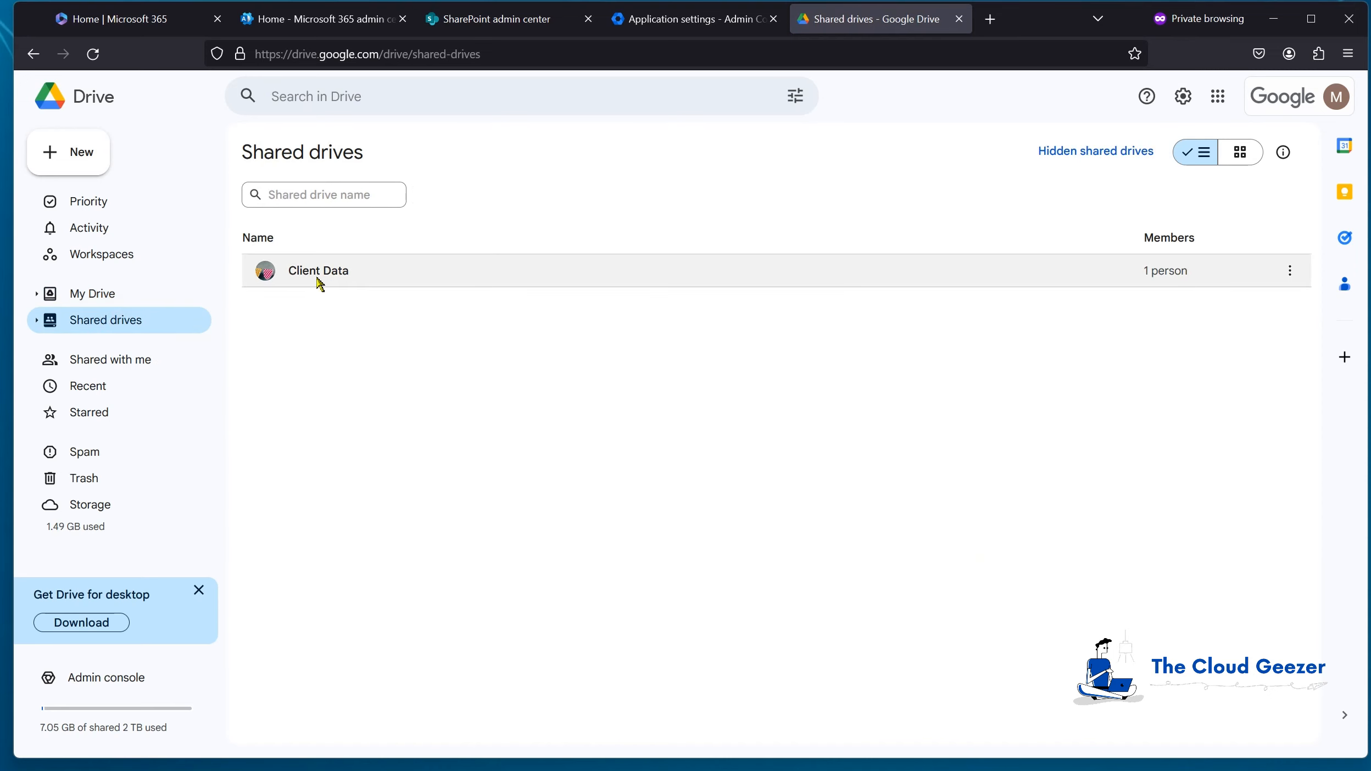
click(335, 279)
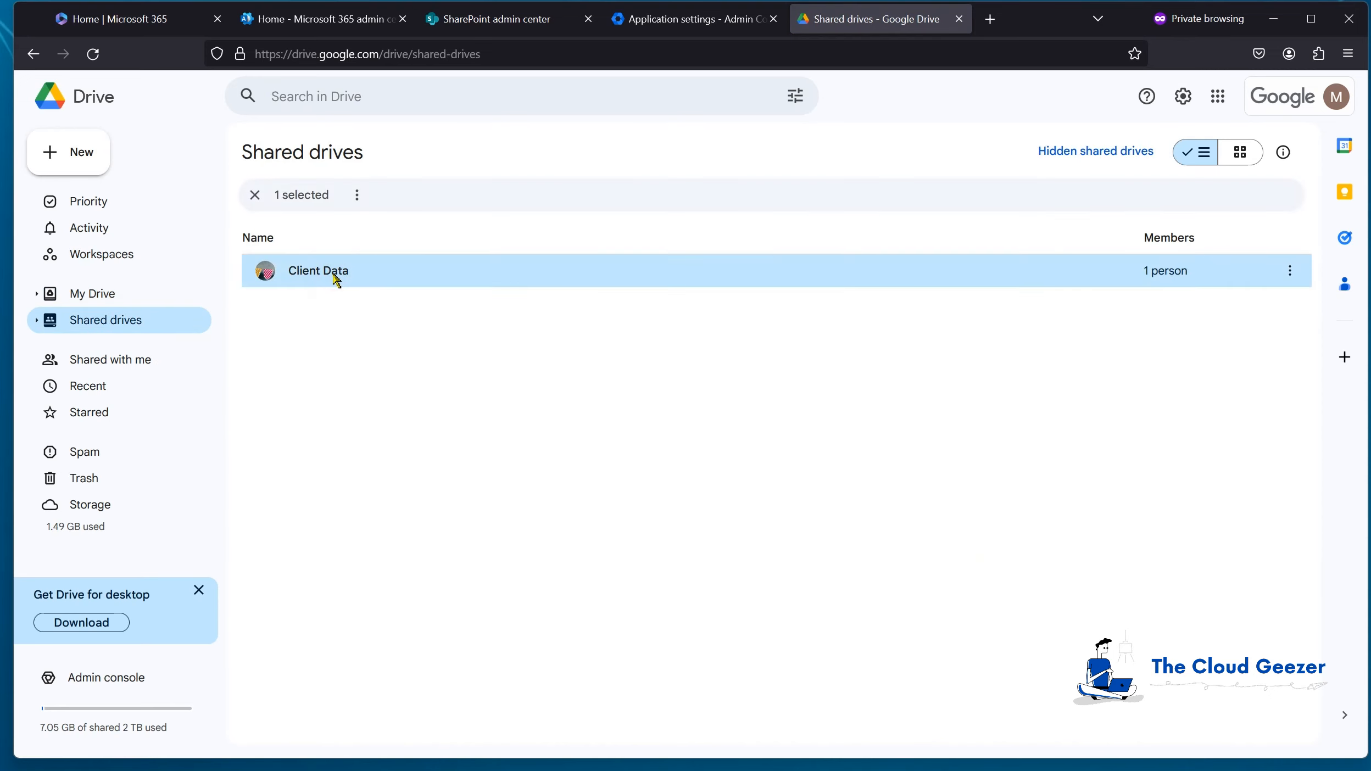
double_click(336, 274)
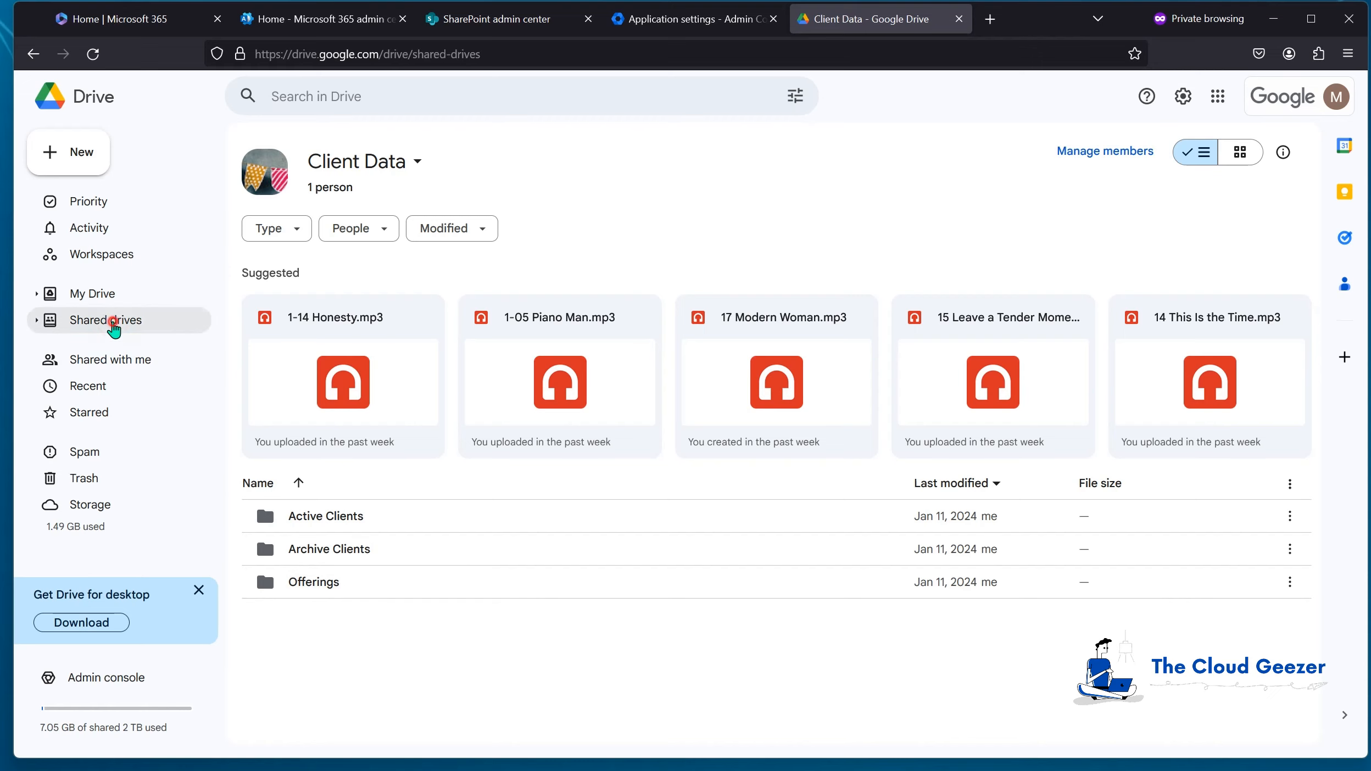
click(113, 322)
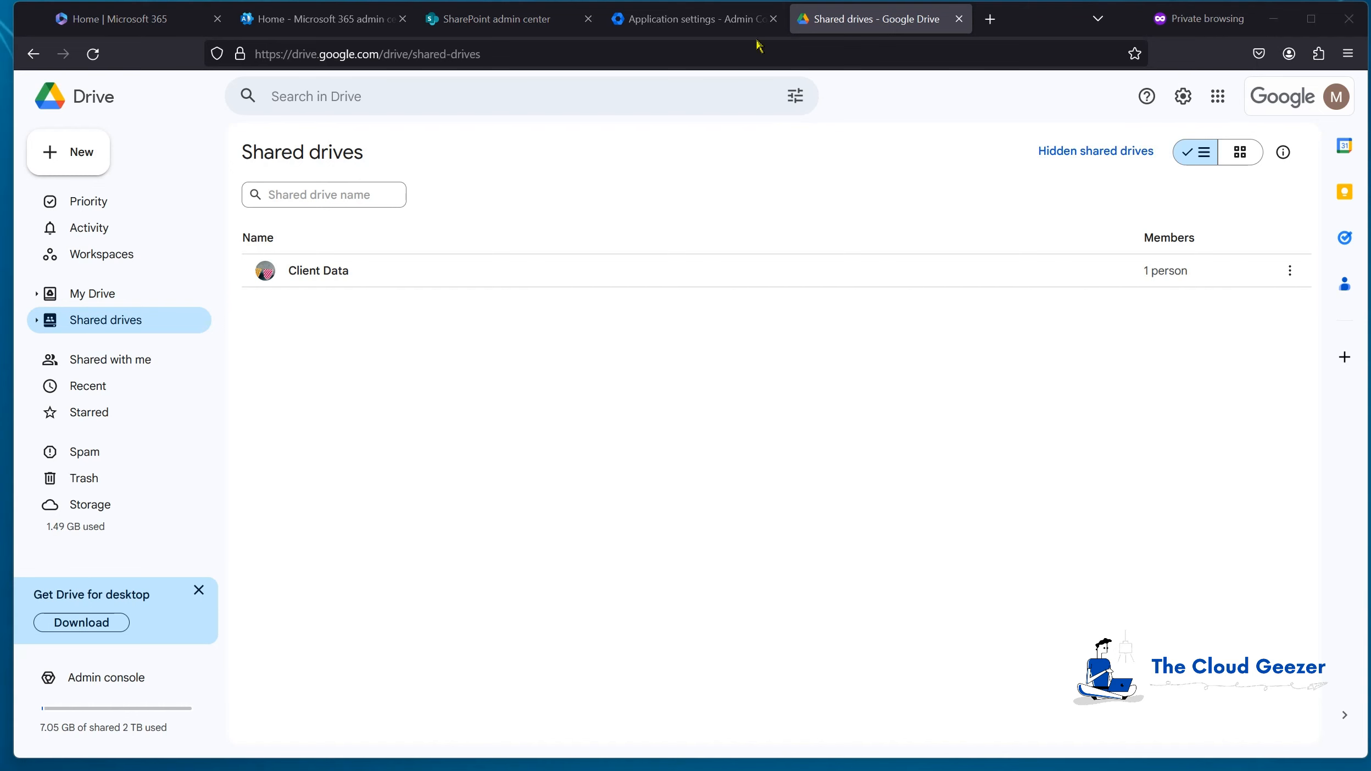
Step: In SharePoint admin center, start a new team site from the Standard team template
click(492, 22)
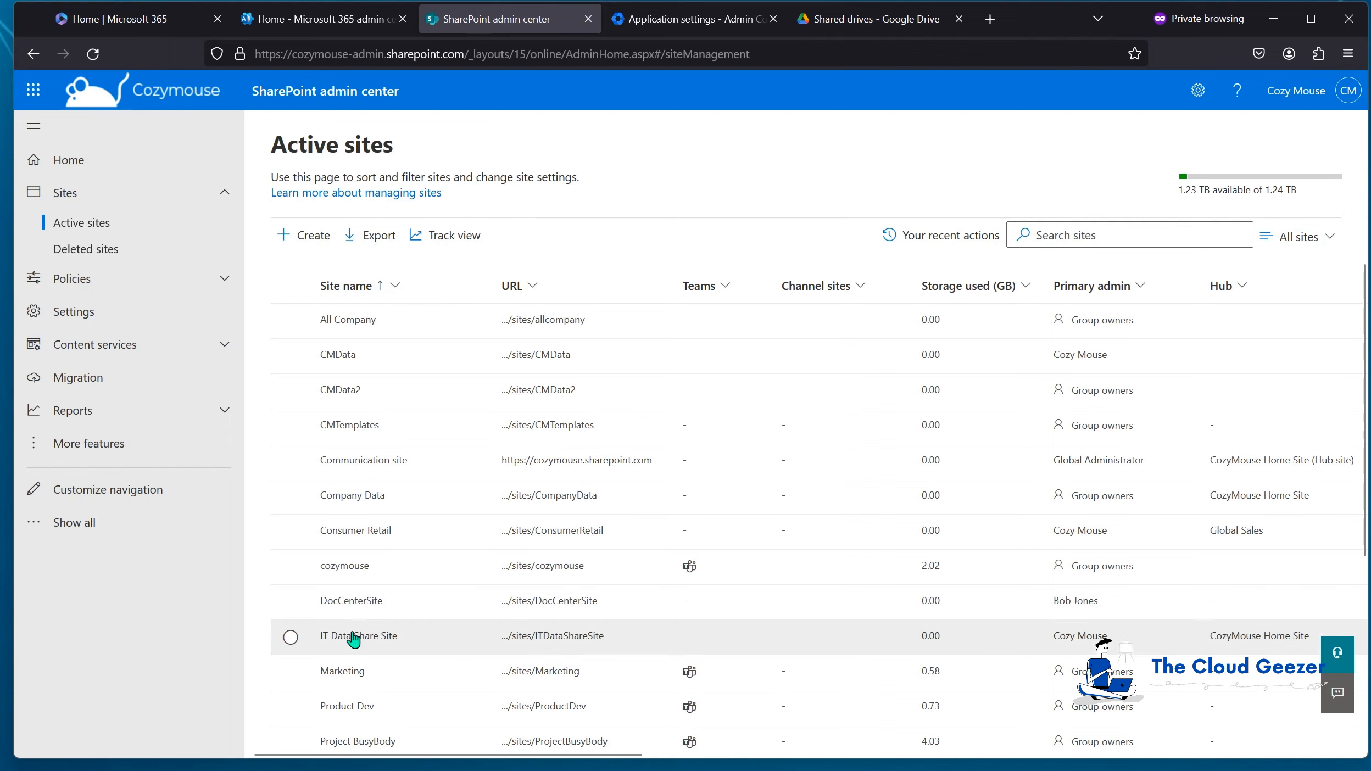
click(308, 236)
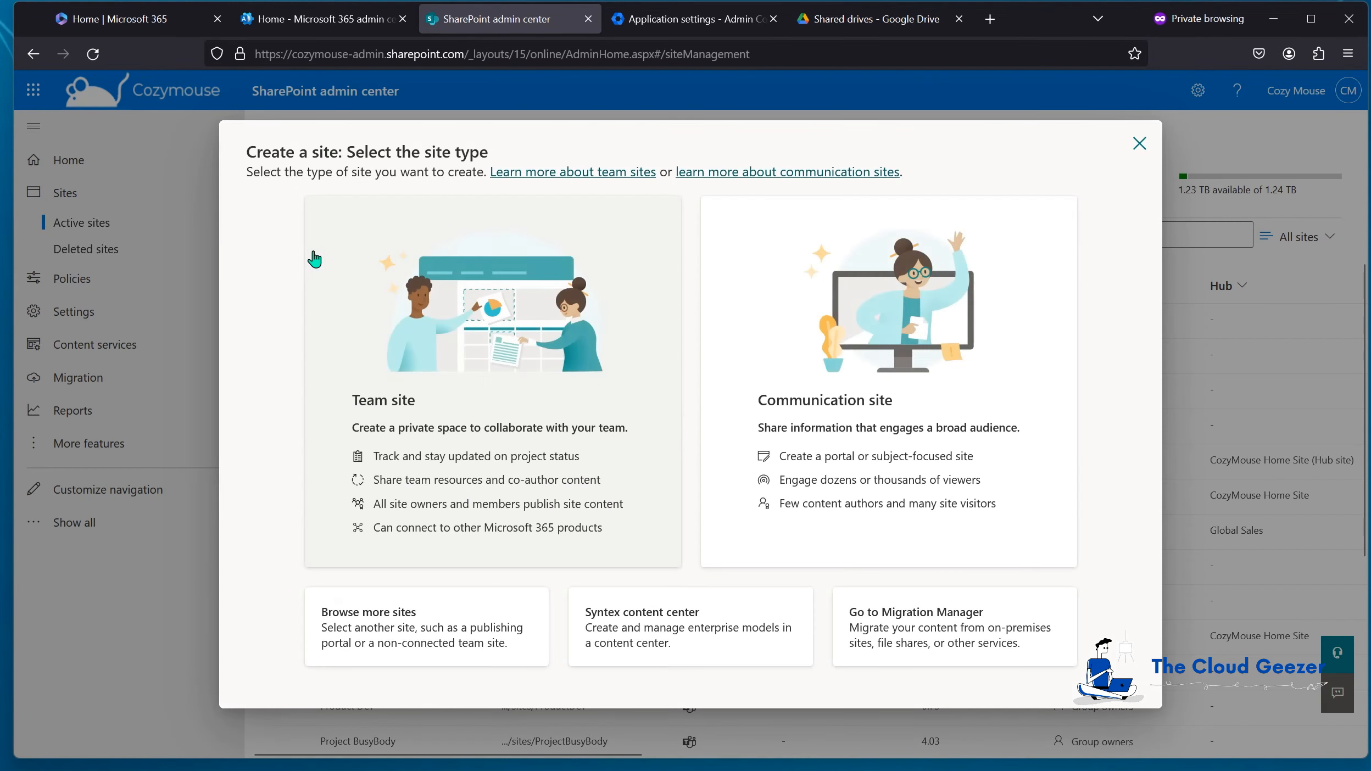
click(526, 358)
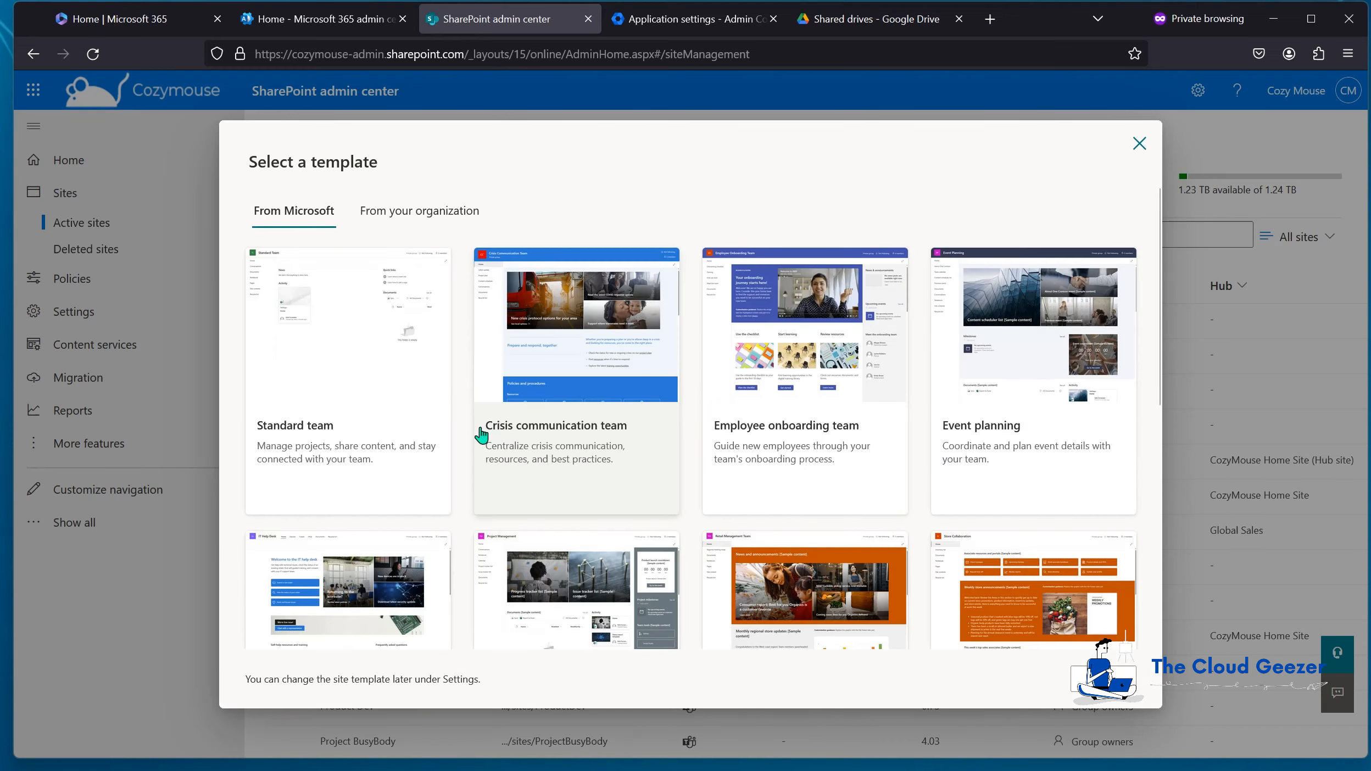
click(365, 324)
click(1058, 680)
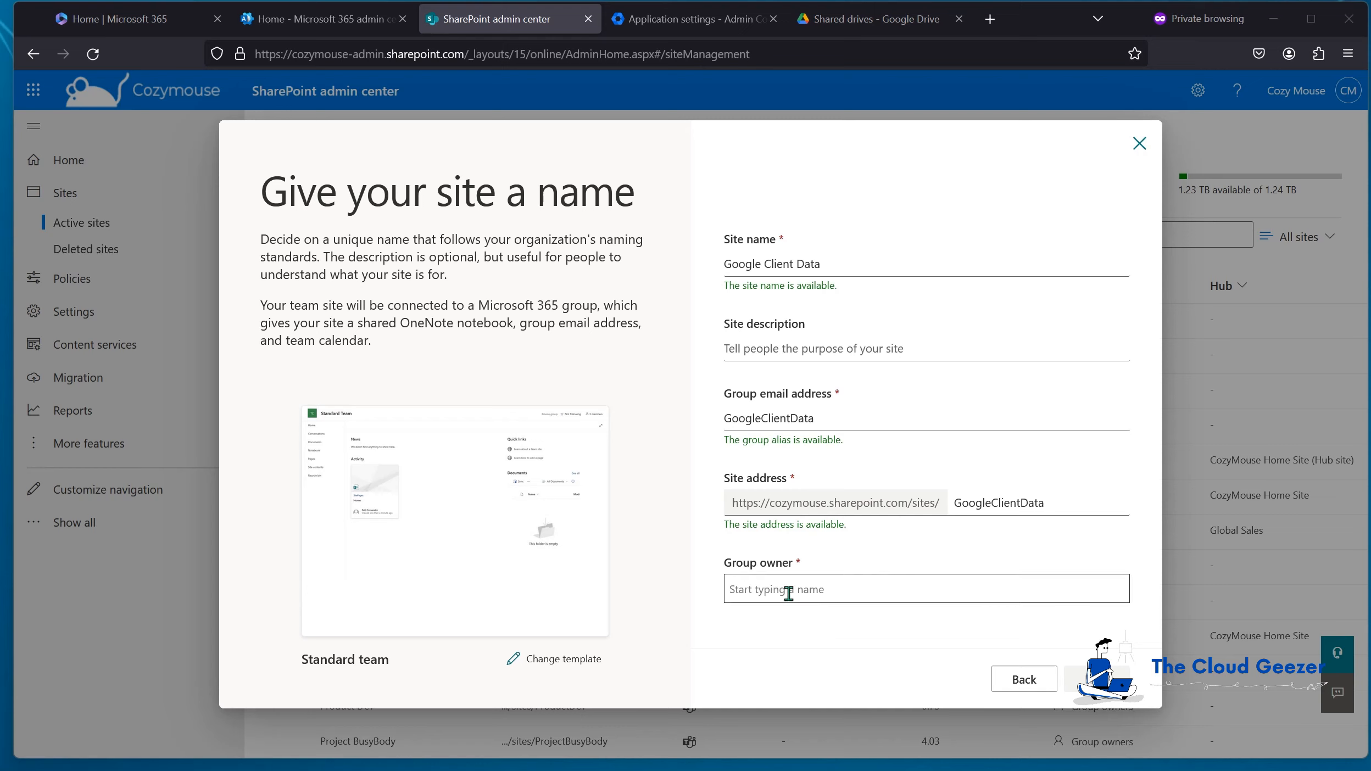
Step: Set the admin account as the new site's group owner
click(770, 593)
click(770, 590)
text(admin)
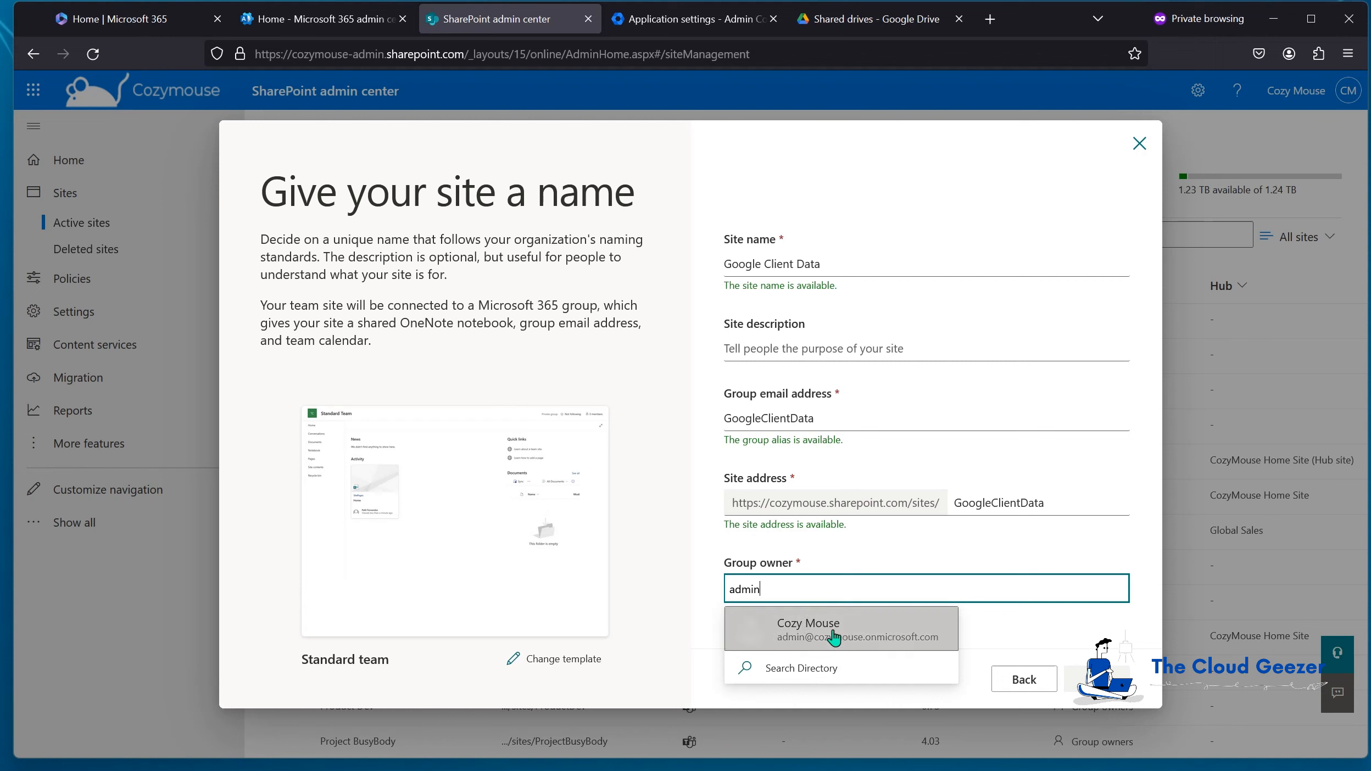
click(834, 638)
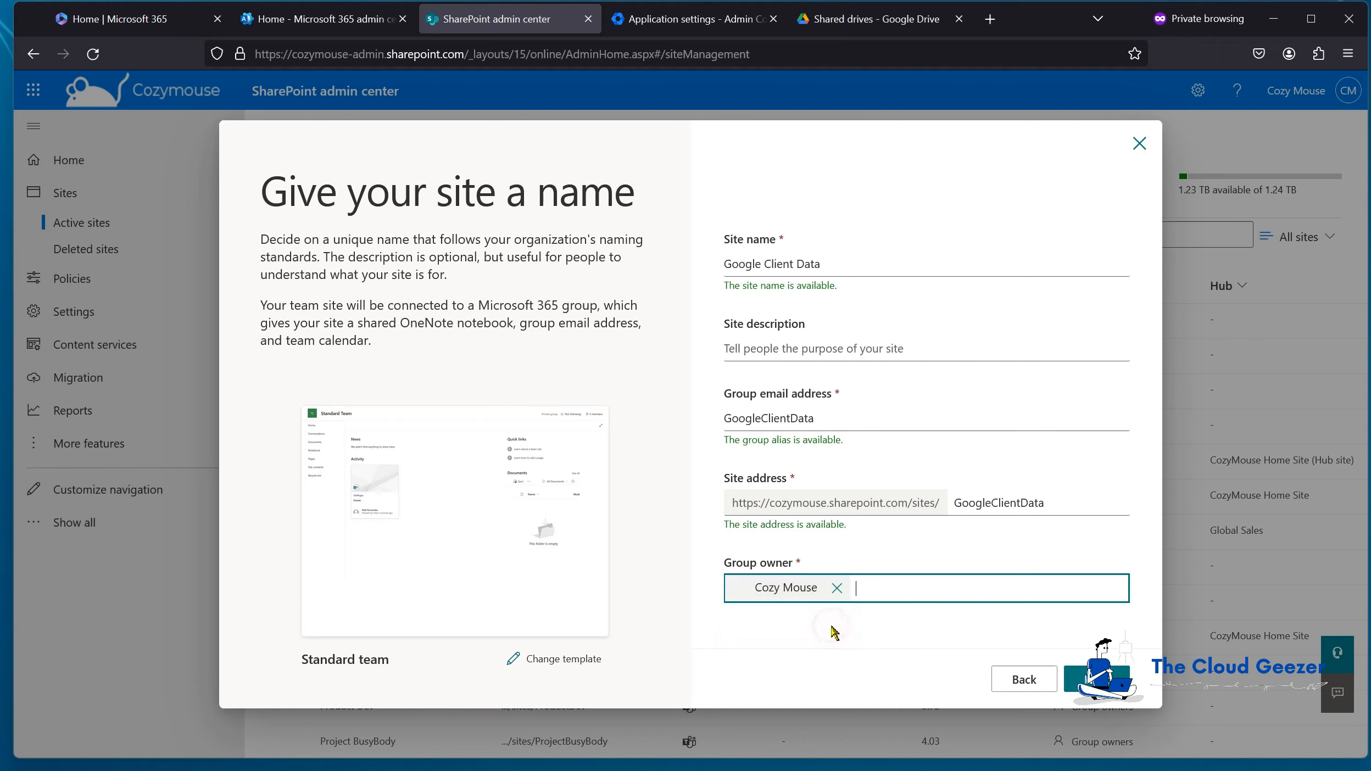
click(1074, 679)
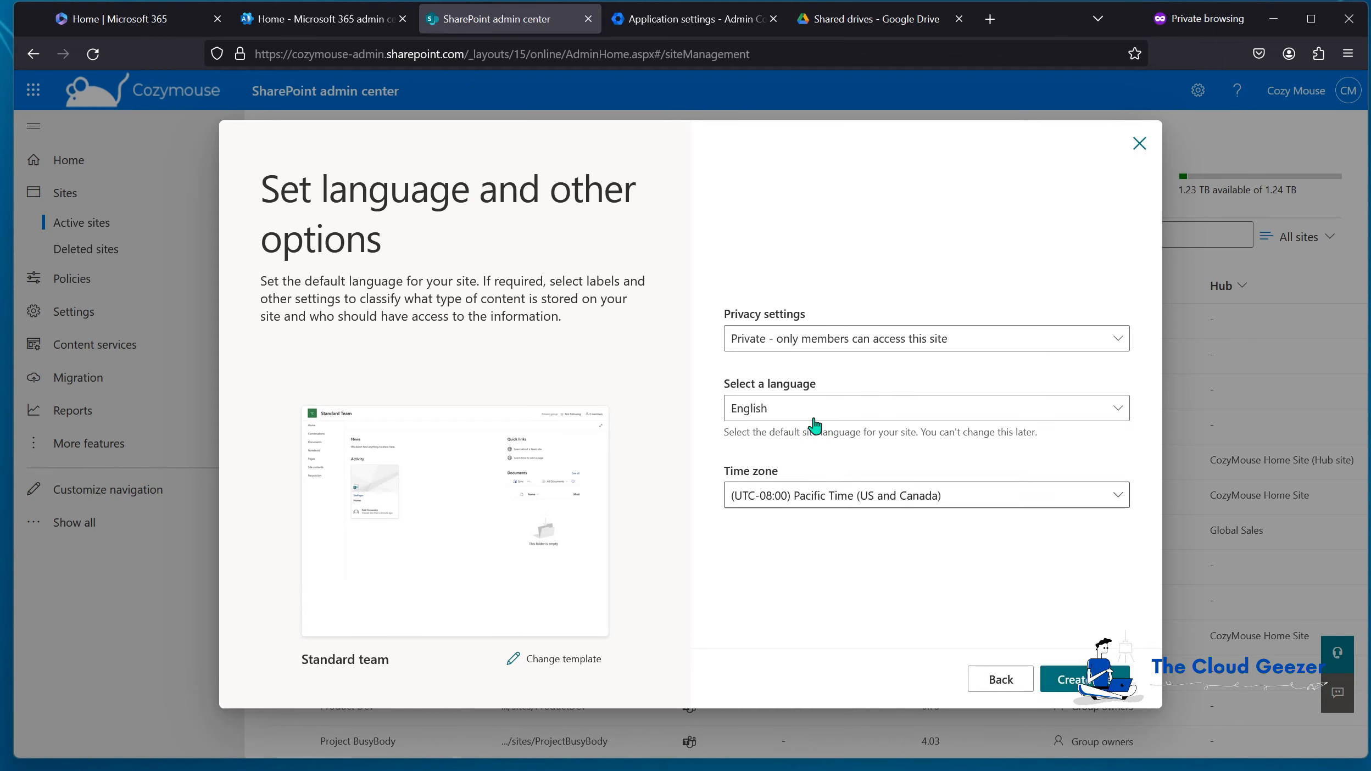
Step: Make the site Private and set its time zone to Mountain Time
click(790, 340)
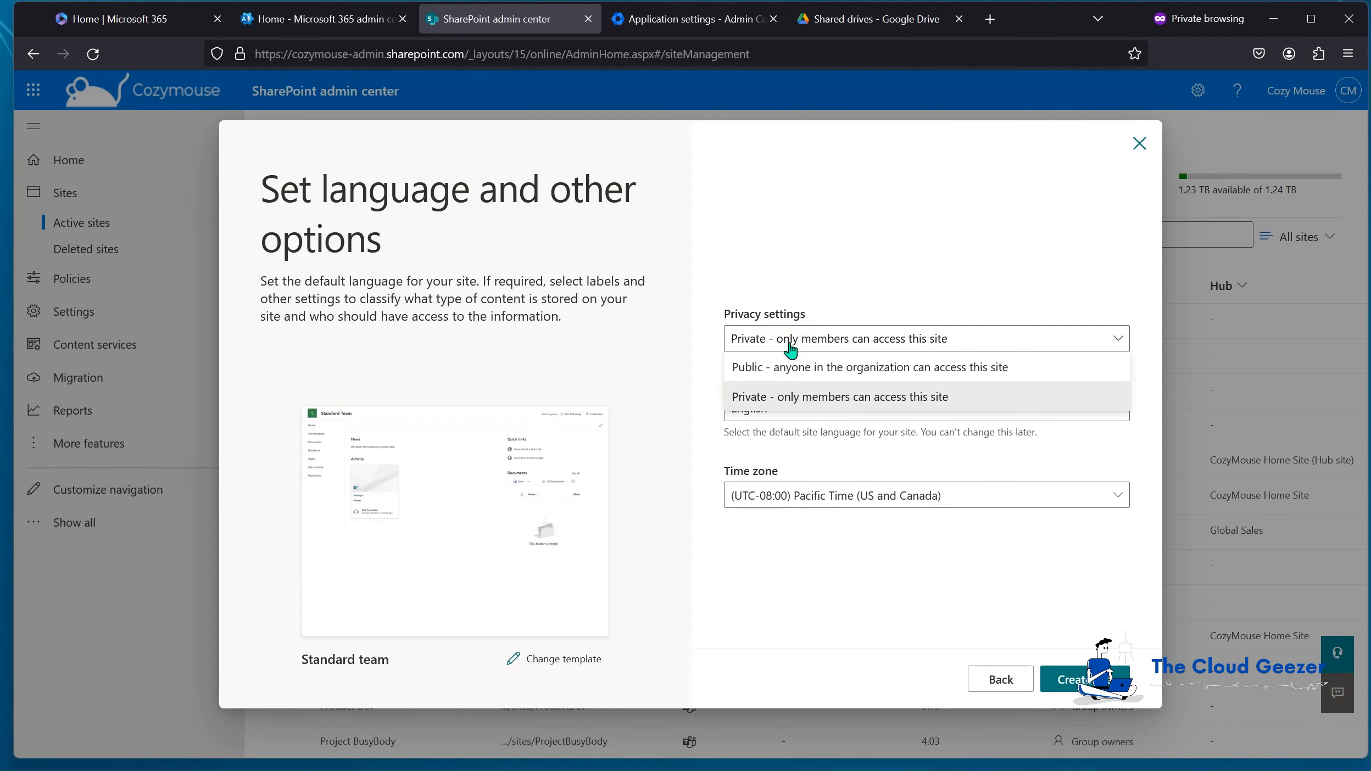
click(756, 397)
click(828, 497)
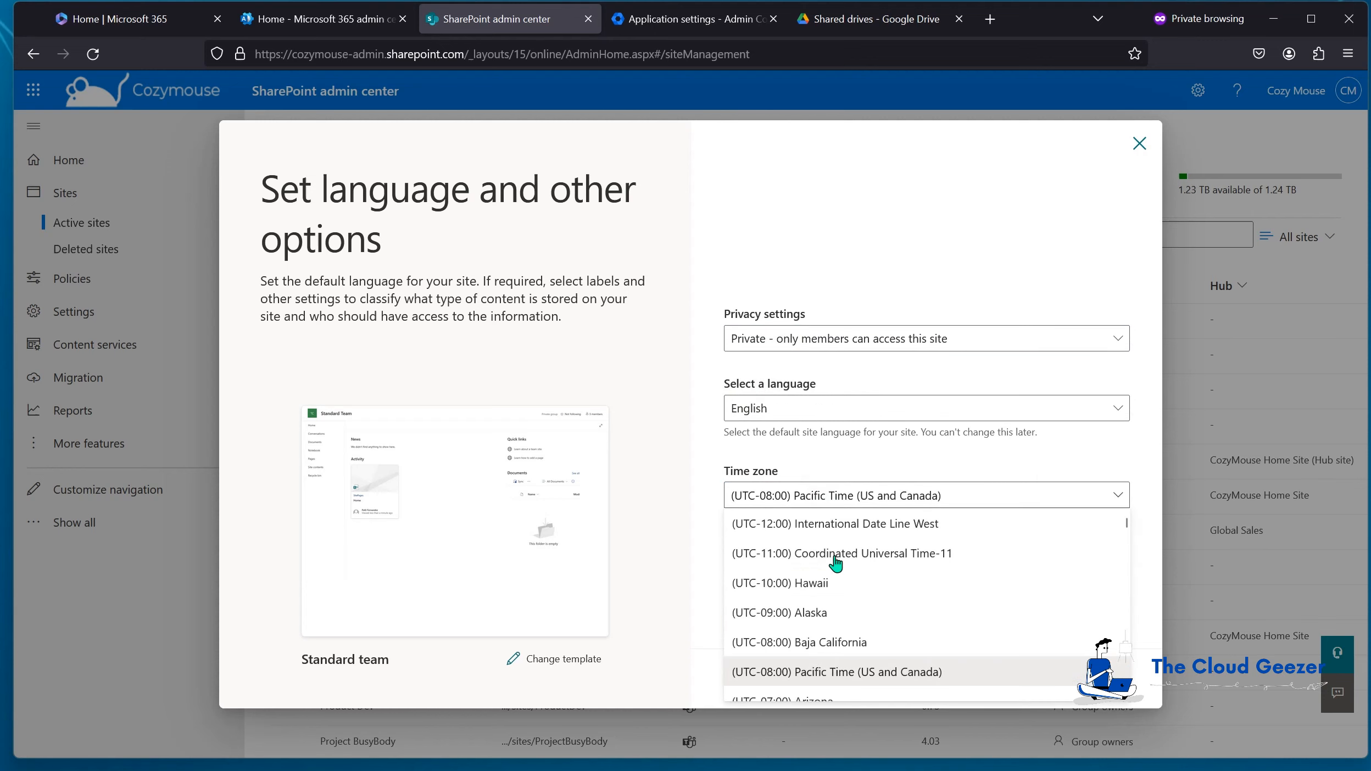
scroll(843, 560, down, 3)
click(855, 584)
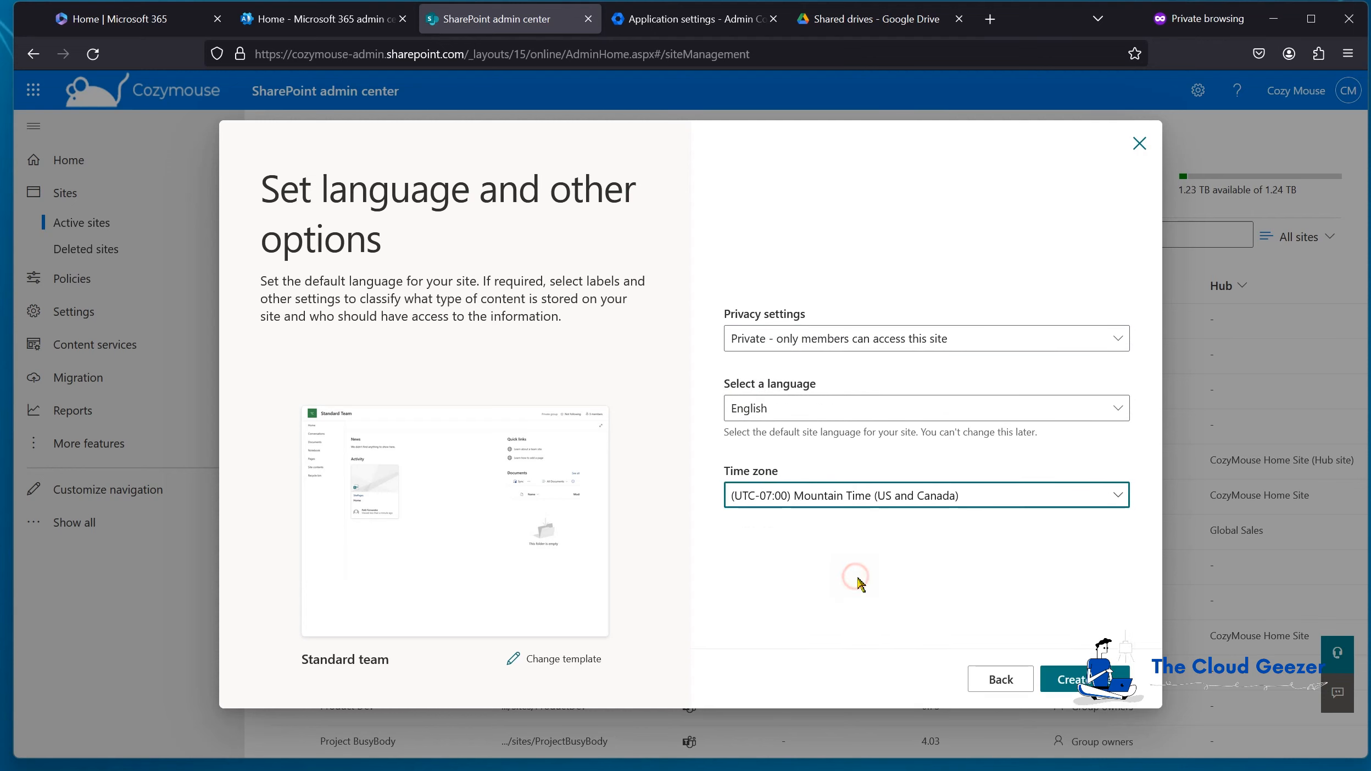
Step: Add a suggested person as site member and finish creating the site
click(1049, 676)
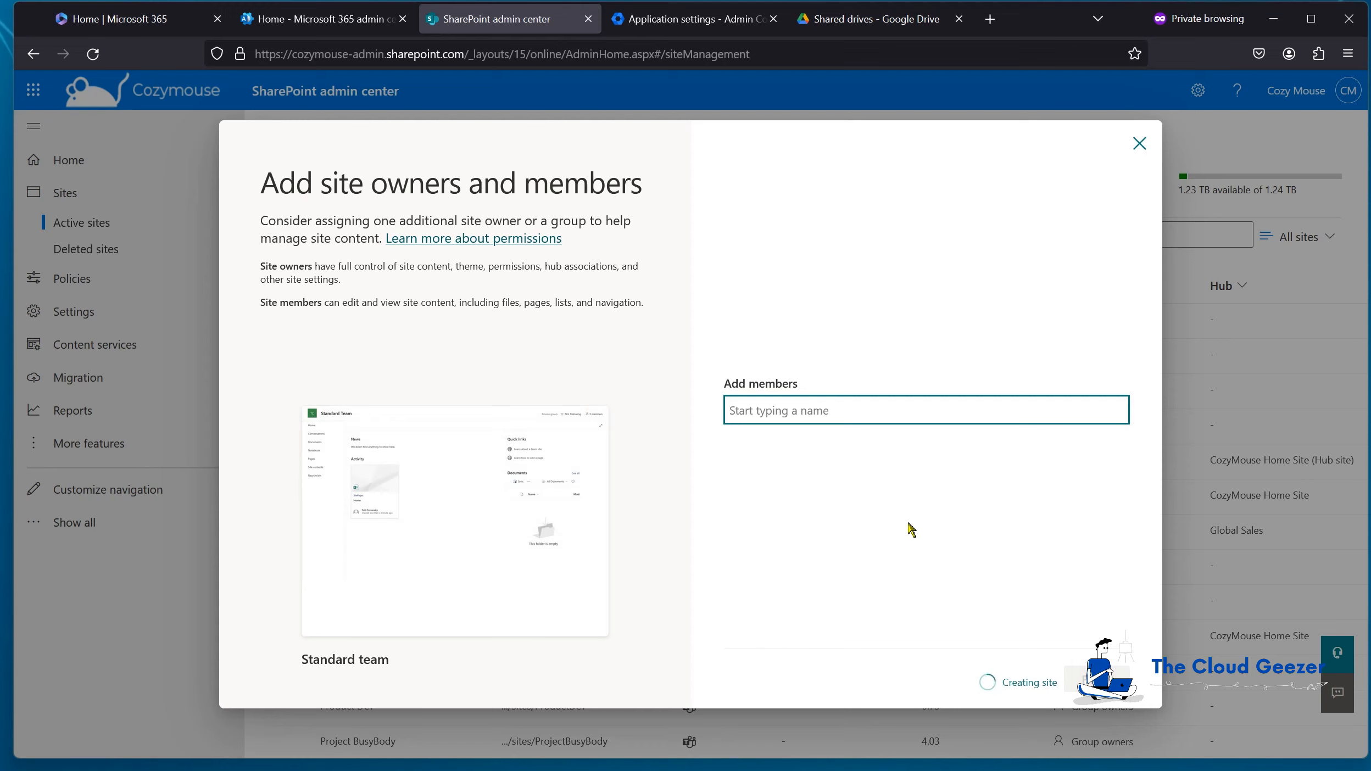
text(bob)
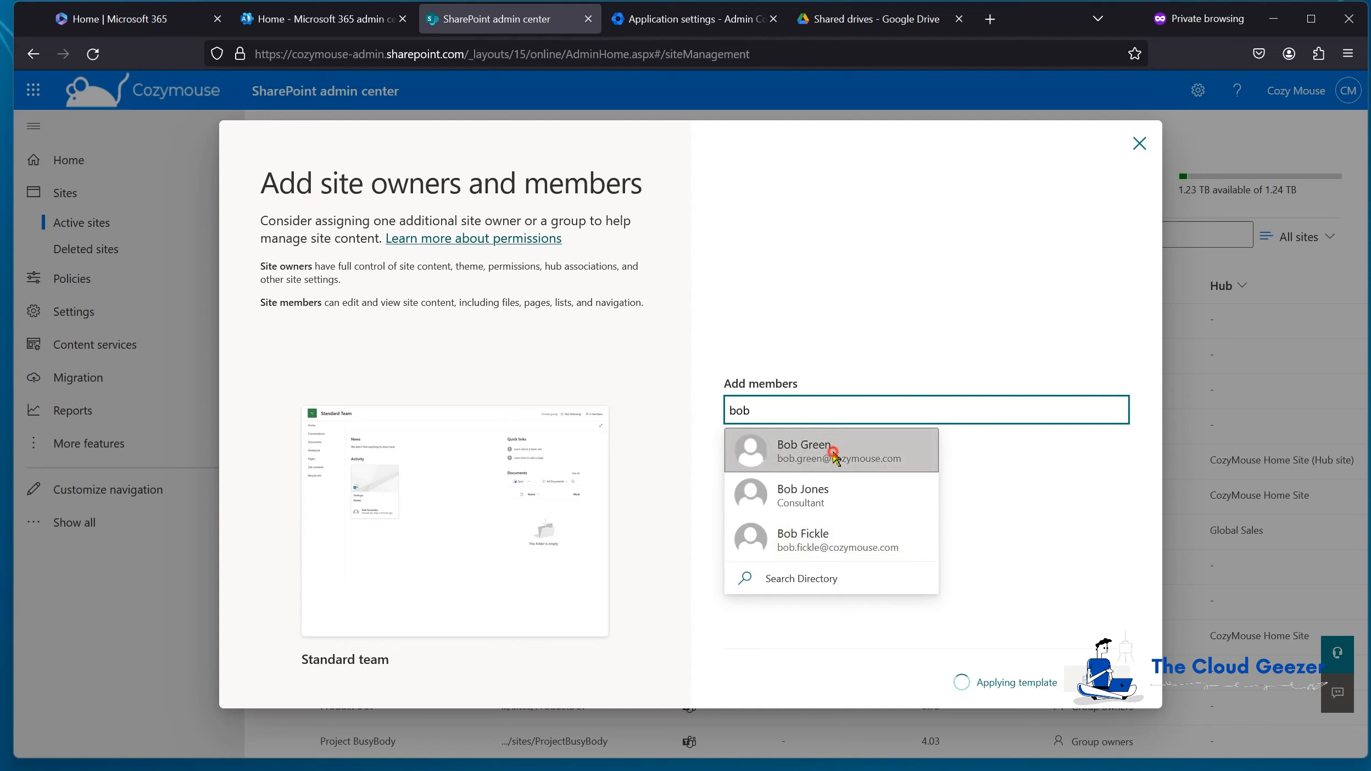
click(846, 464)
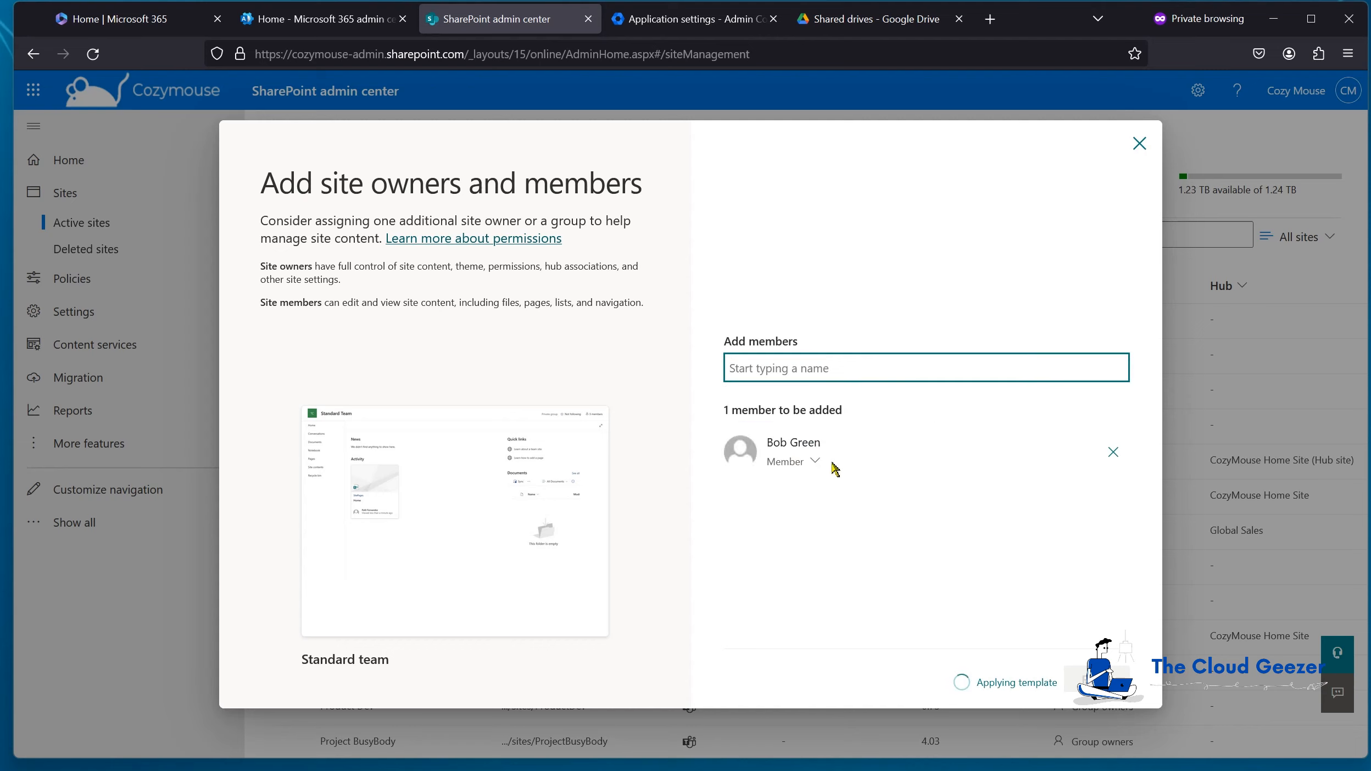
click(1094, 679)
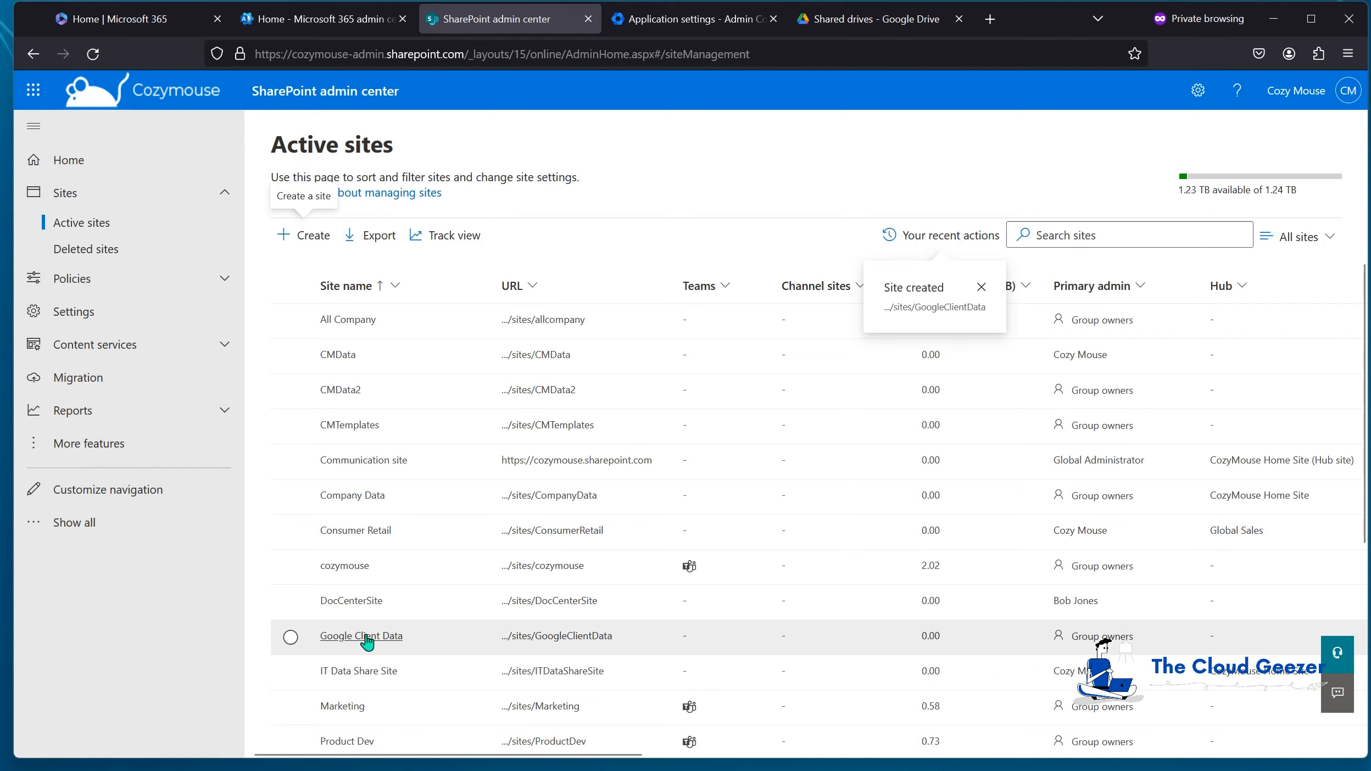
Step: Open the Google Client Data site's Documents library and confirm it is empty
click(541, 638)
click(541, 636)
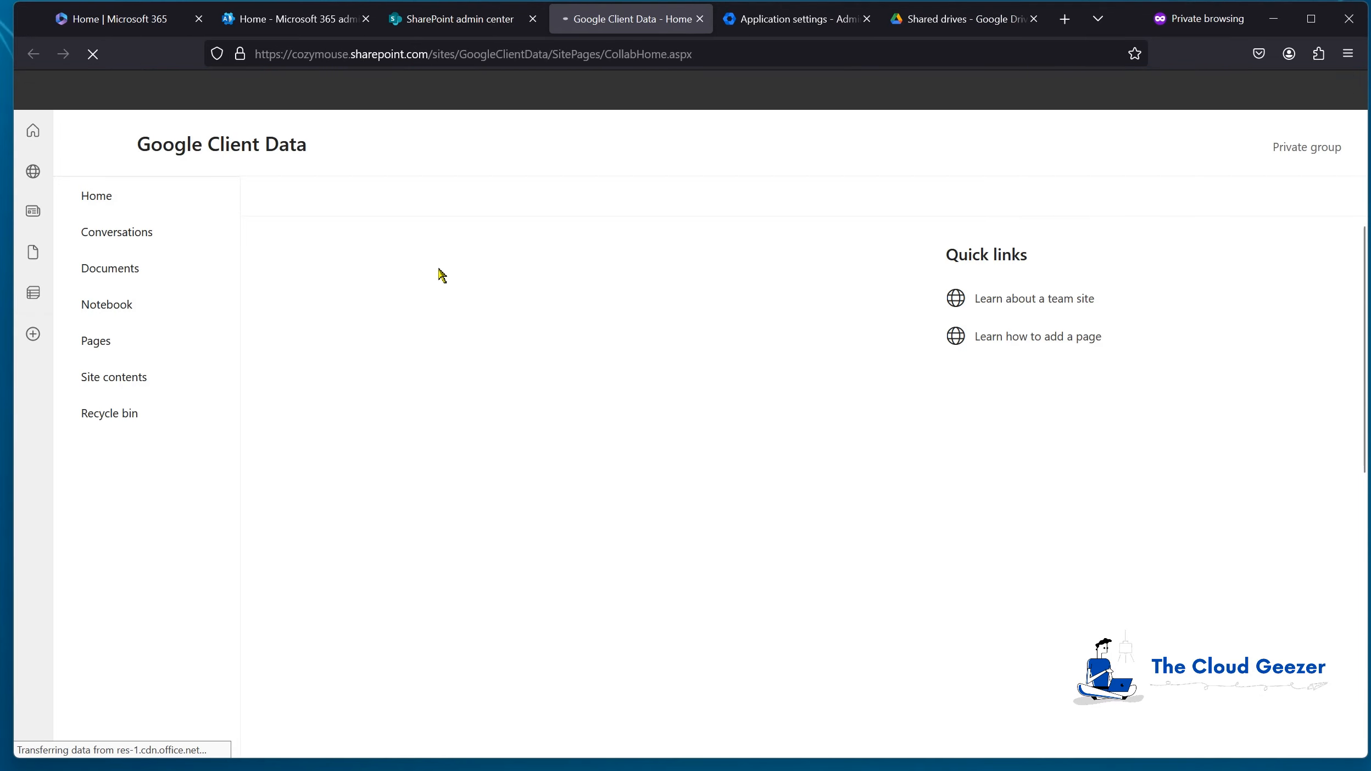
click(121, 273)
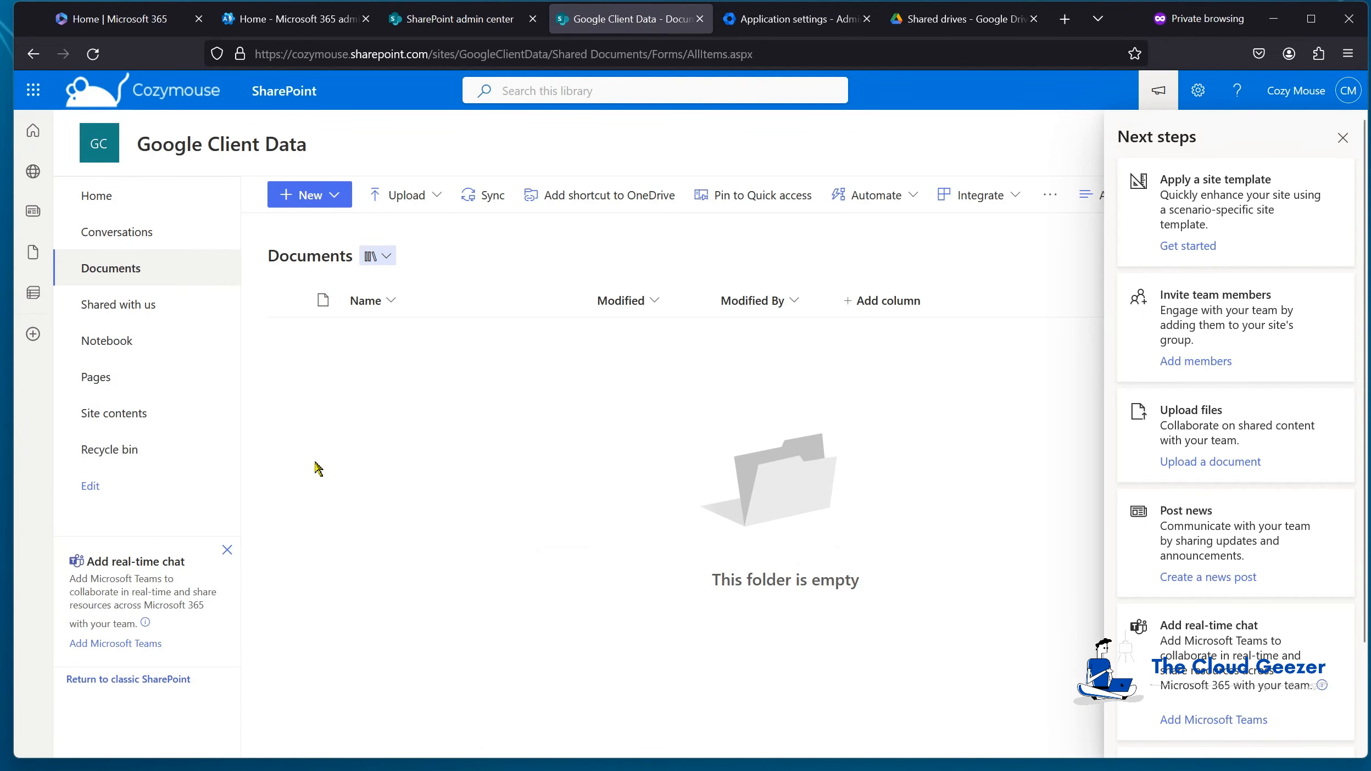
click(1343, 137)
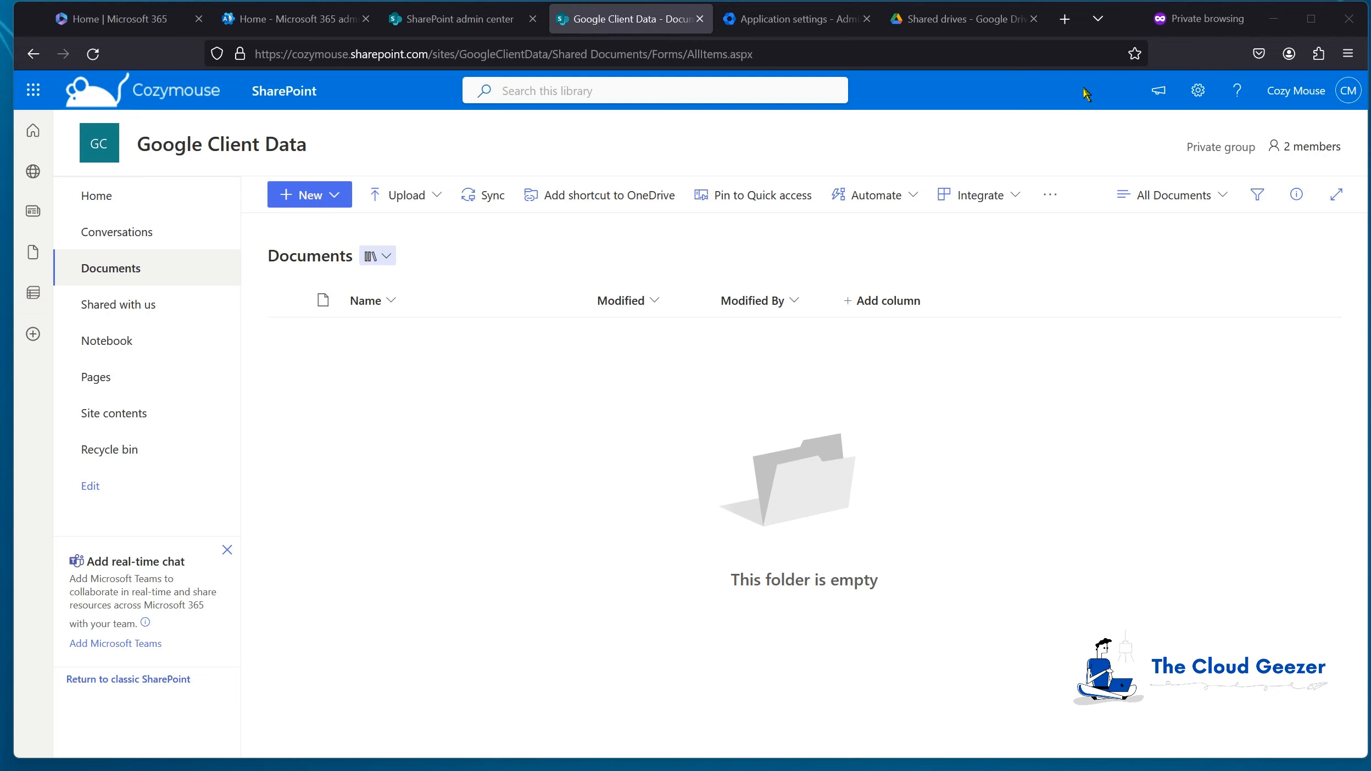
click(1065, 18)
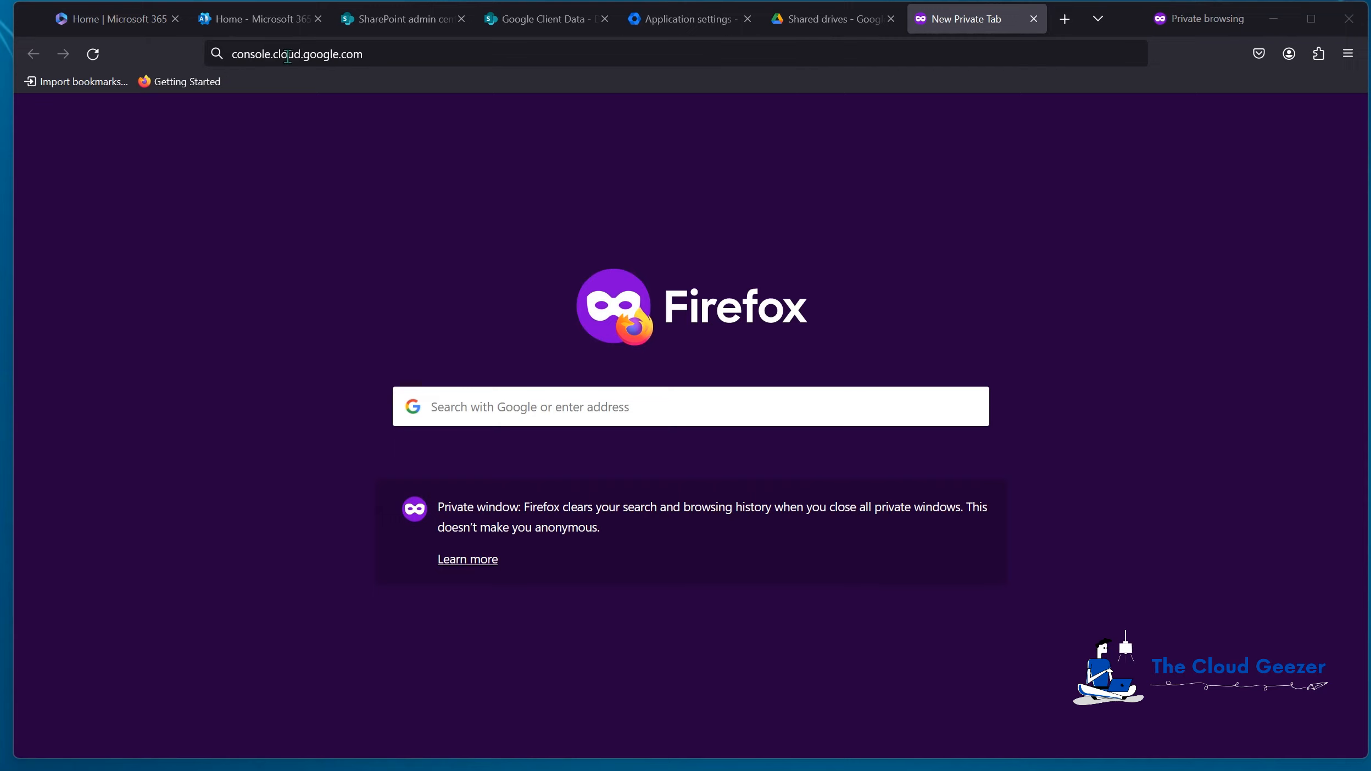
Step: Load console.cloud.google.com and bring up the project picker
click(406, 51)
key(Return)
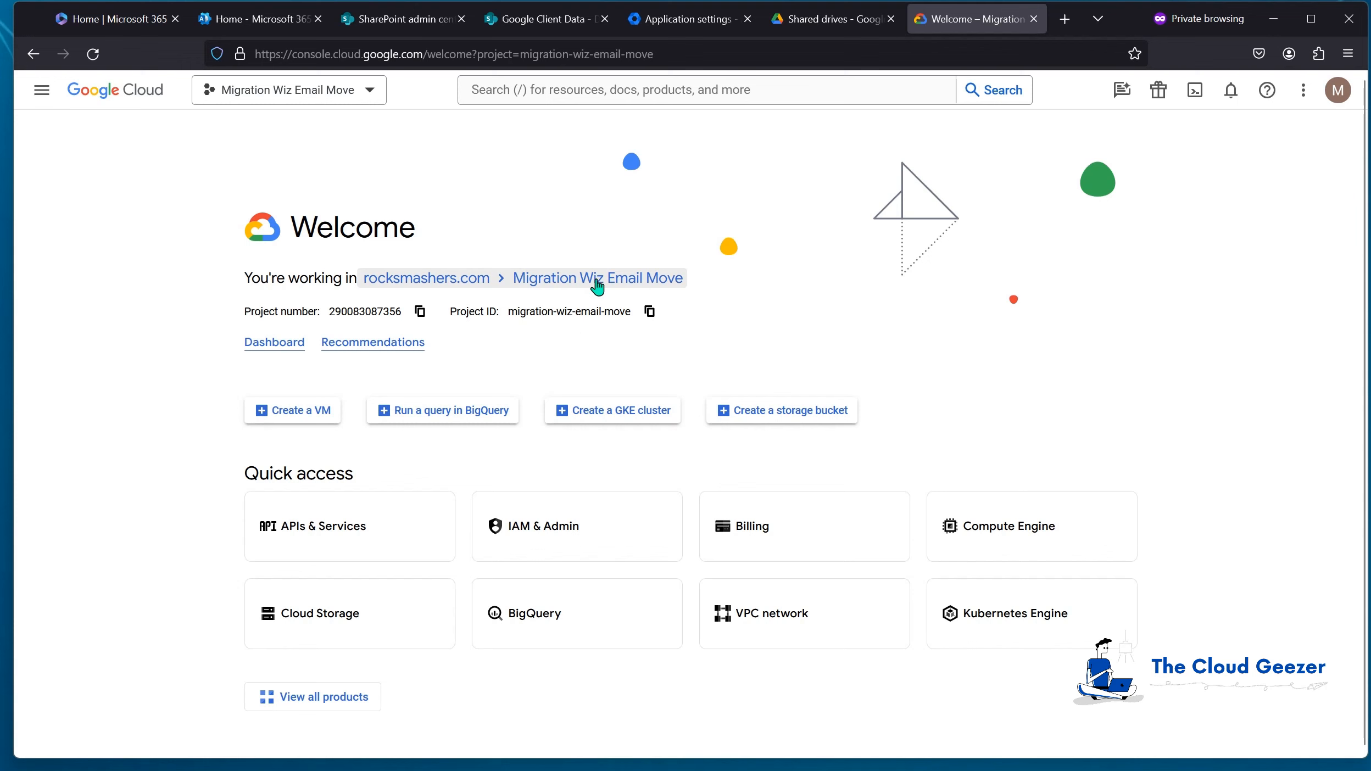
click(412, 282)
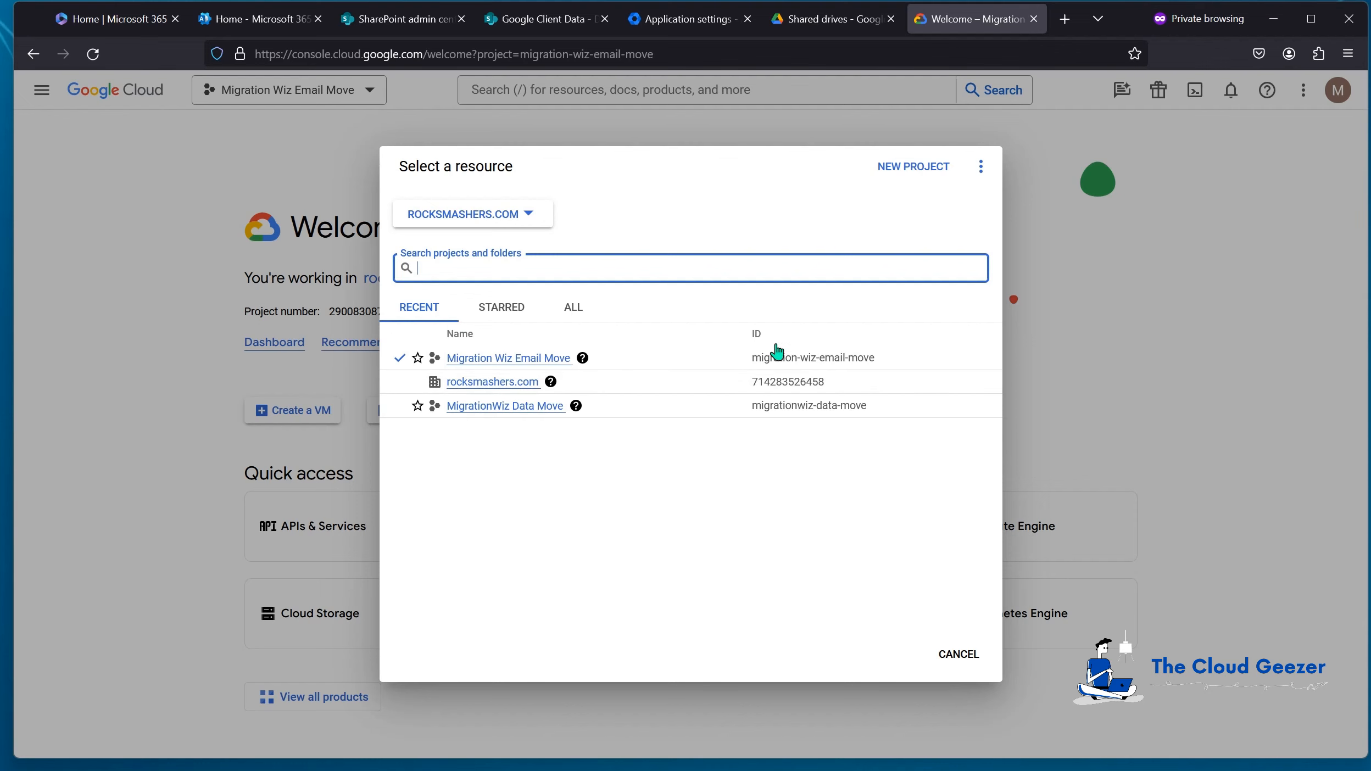
Step: Create the project 'Google Shared Data Move' and make it the active project
click(906, 169)
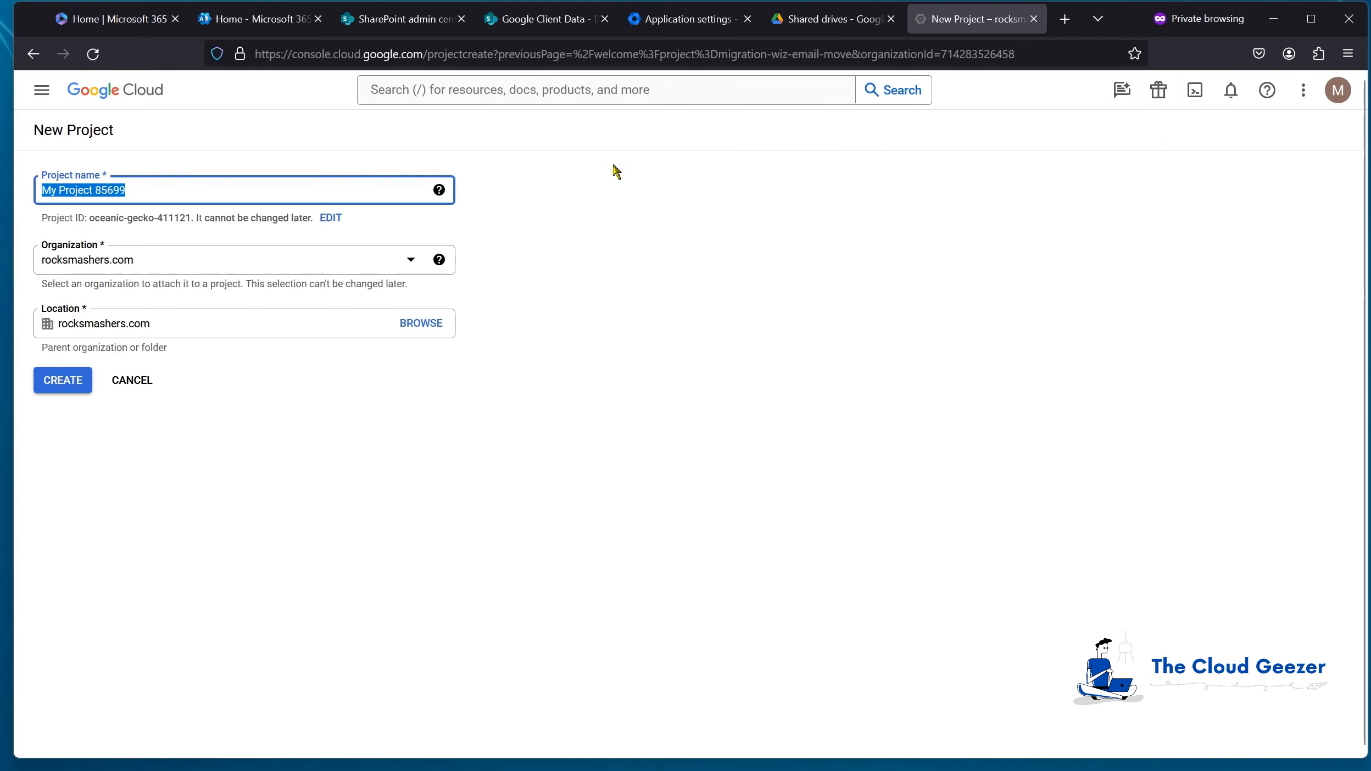
text(Google Sh)
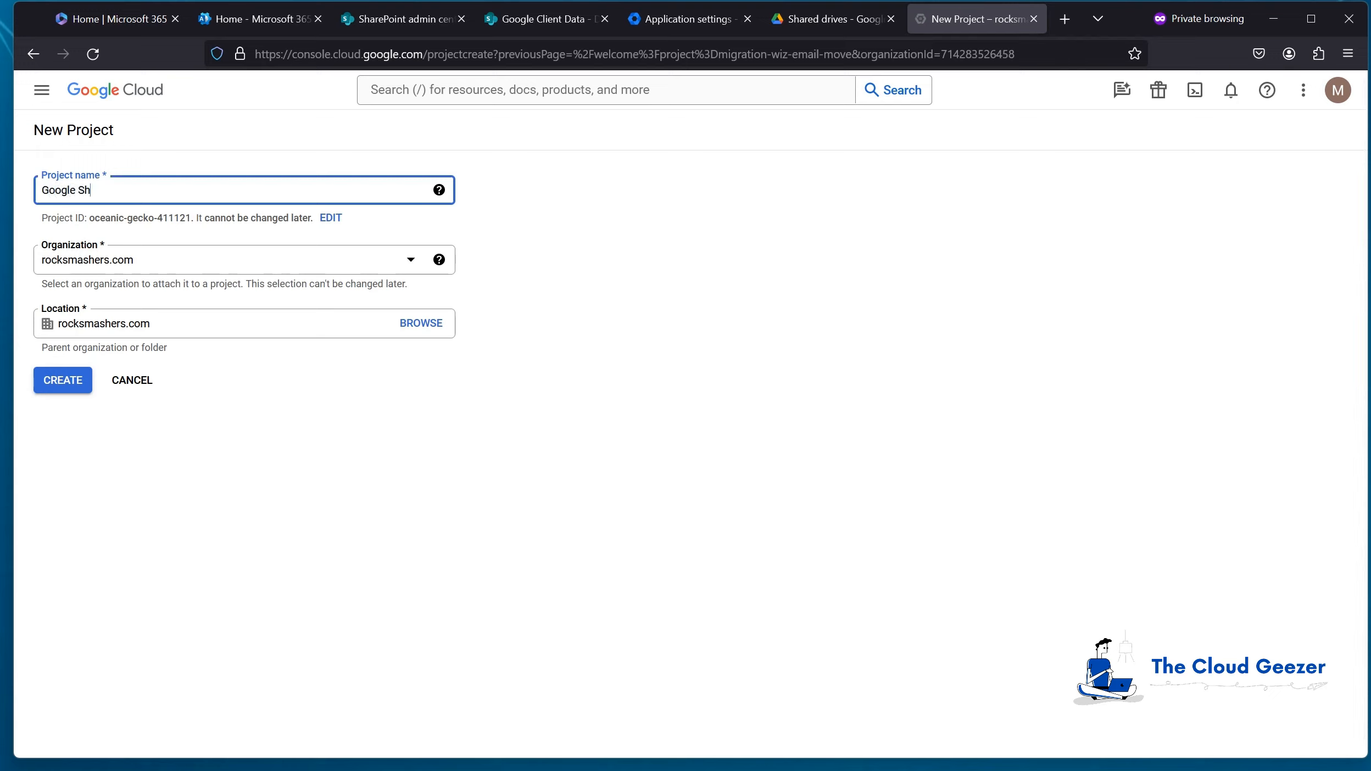
text(ared Data Move)
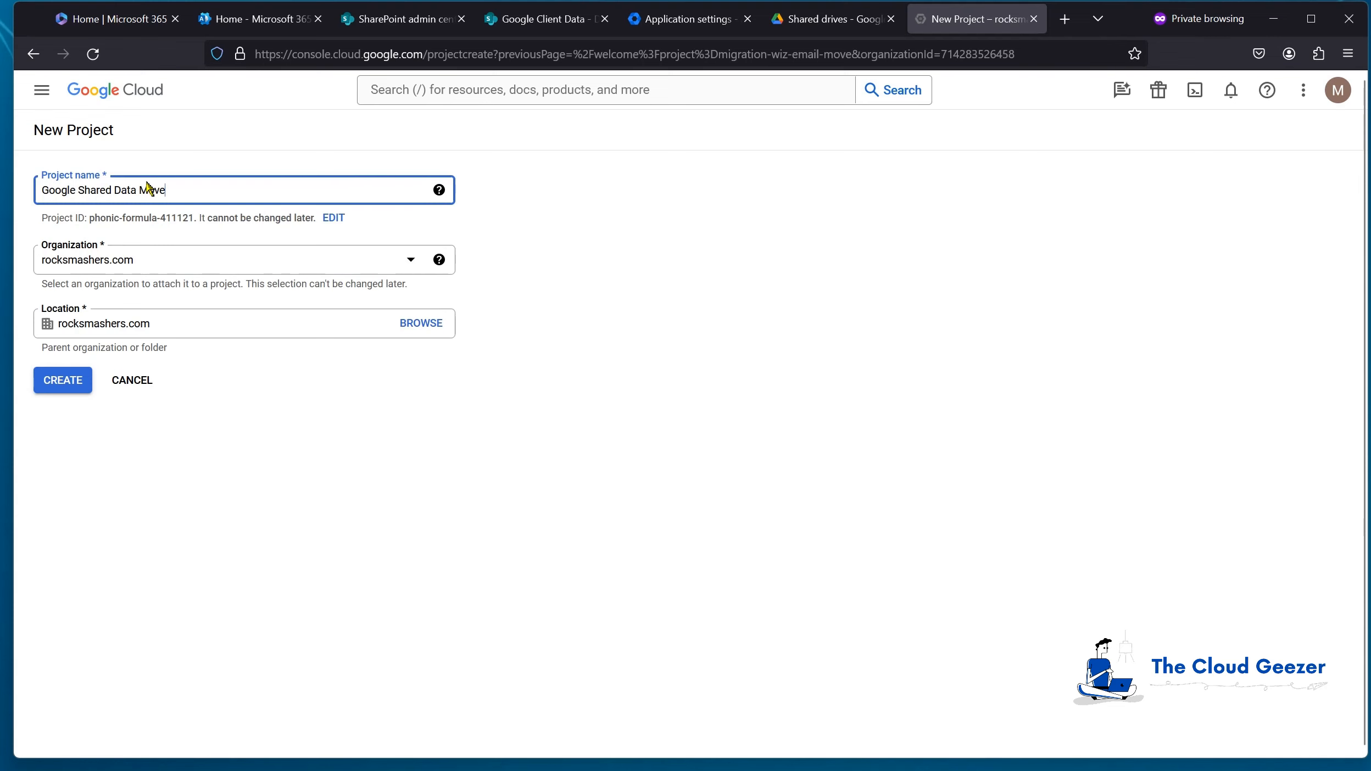
click(64, 386)
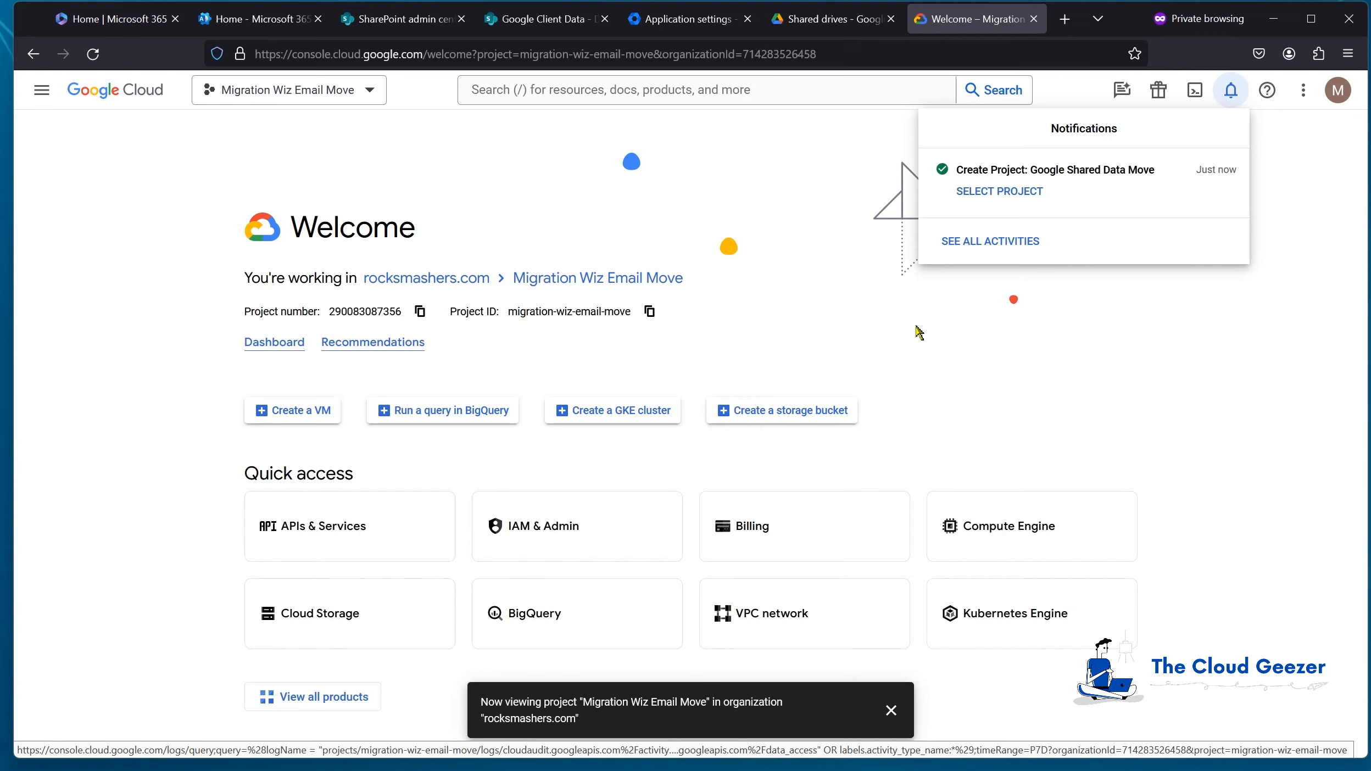
click(993, 193)
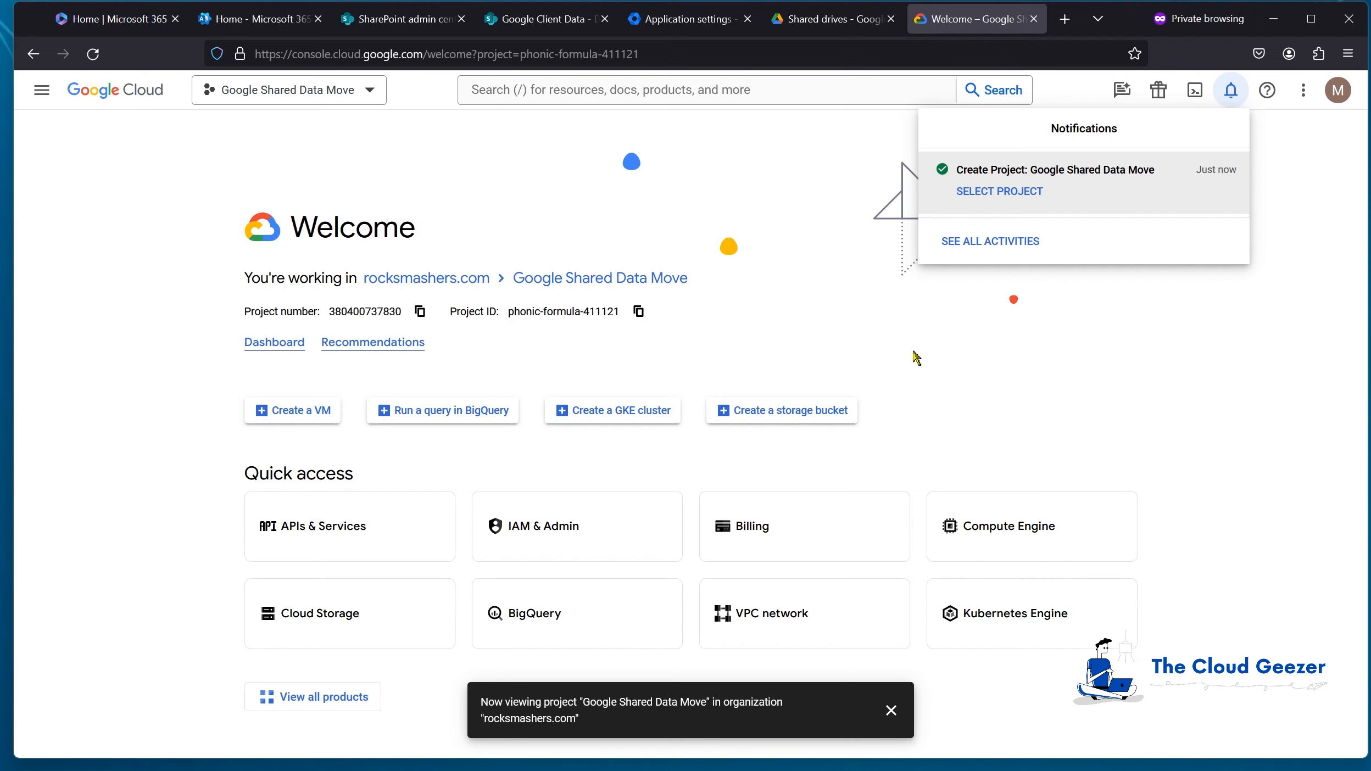
click(772, 369)
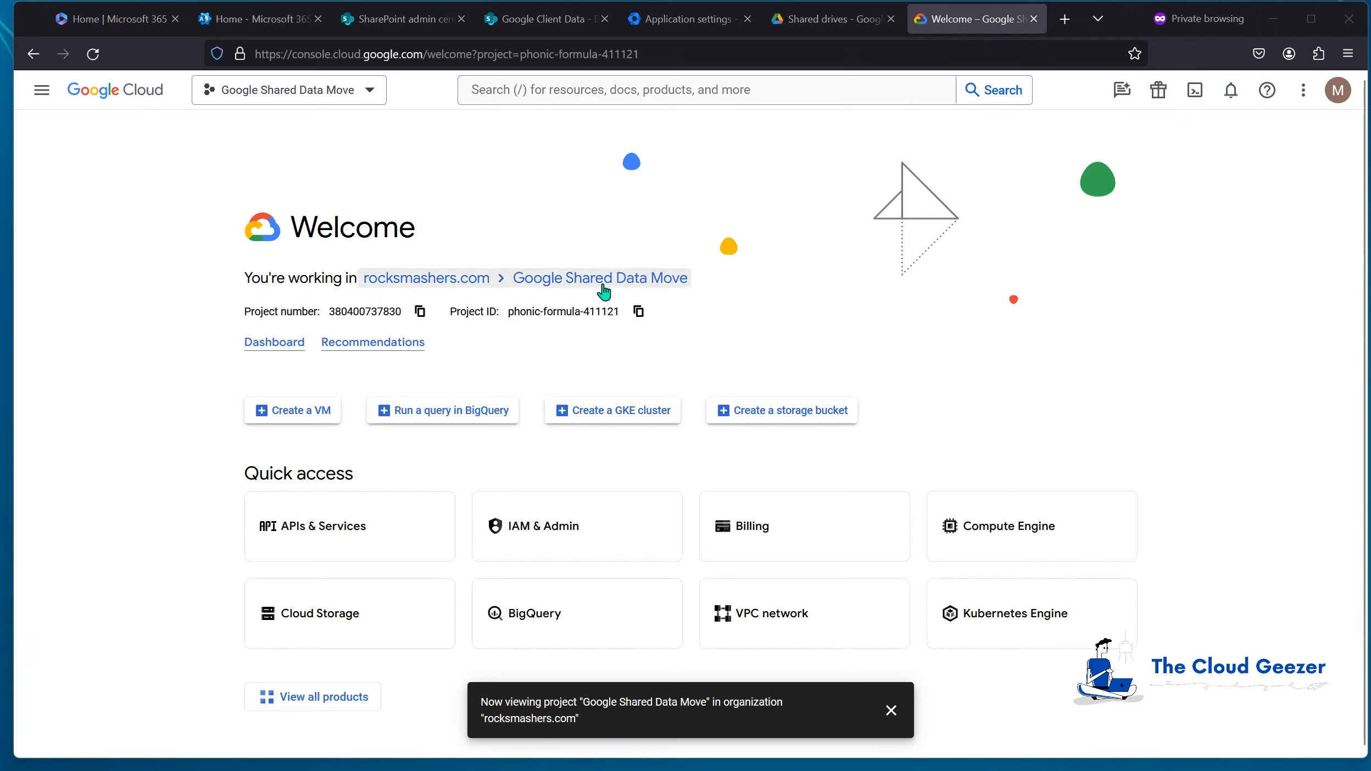
Step: Open the API Library through APIs & Services
click(332, 528)
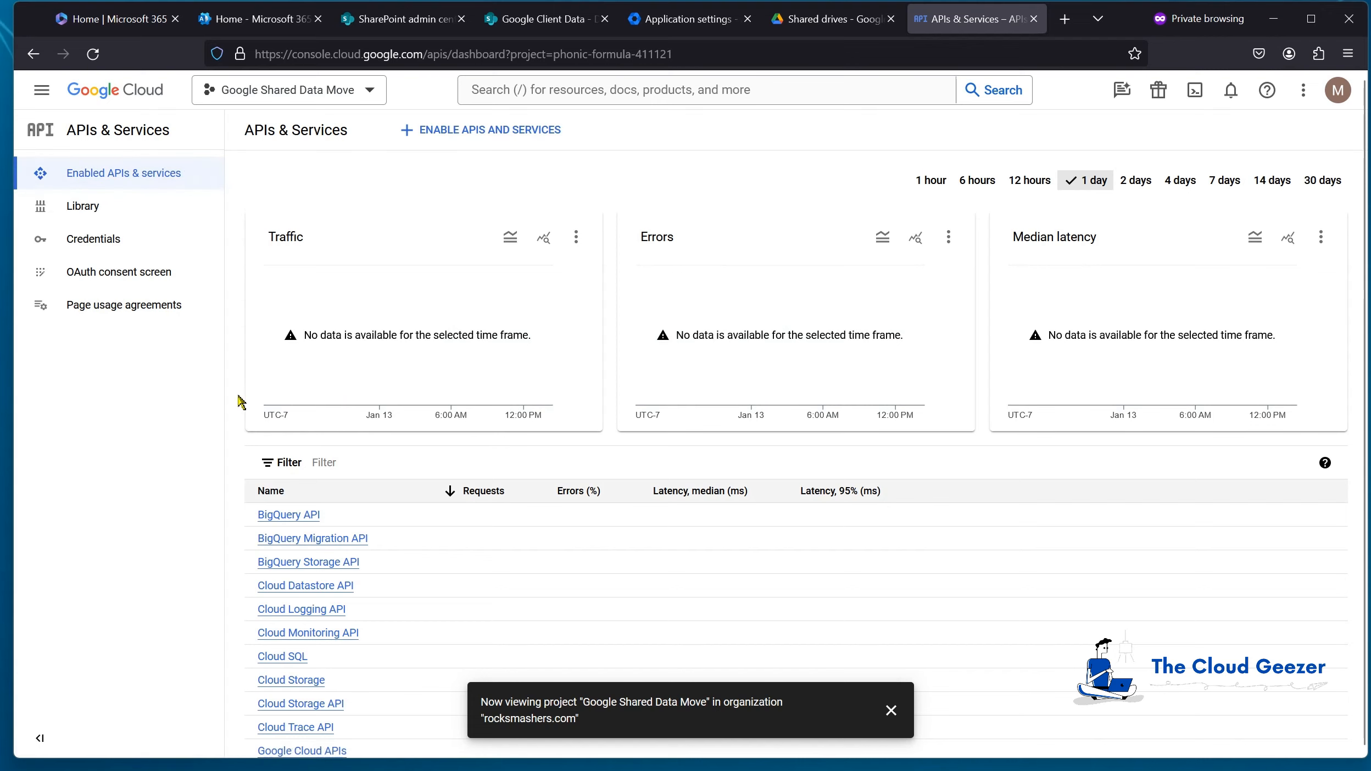
click(103, 208)
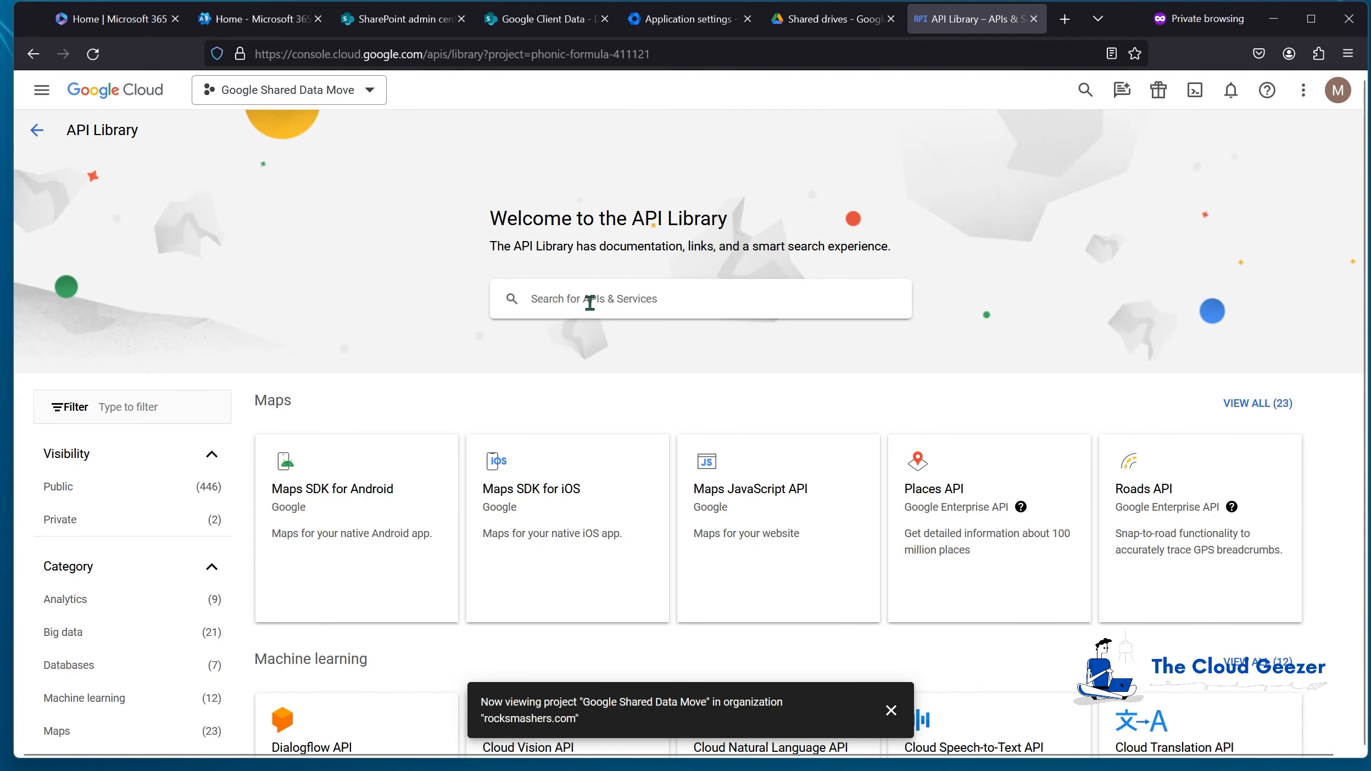
Step: Find and enable the Google Drive API, then return to the API Library
click(648, 300)
text(gogo)
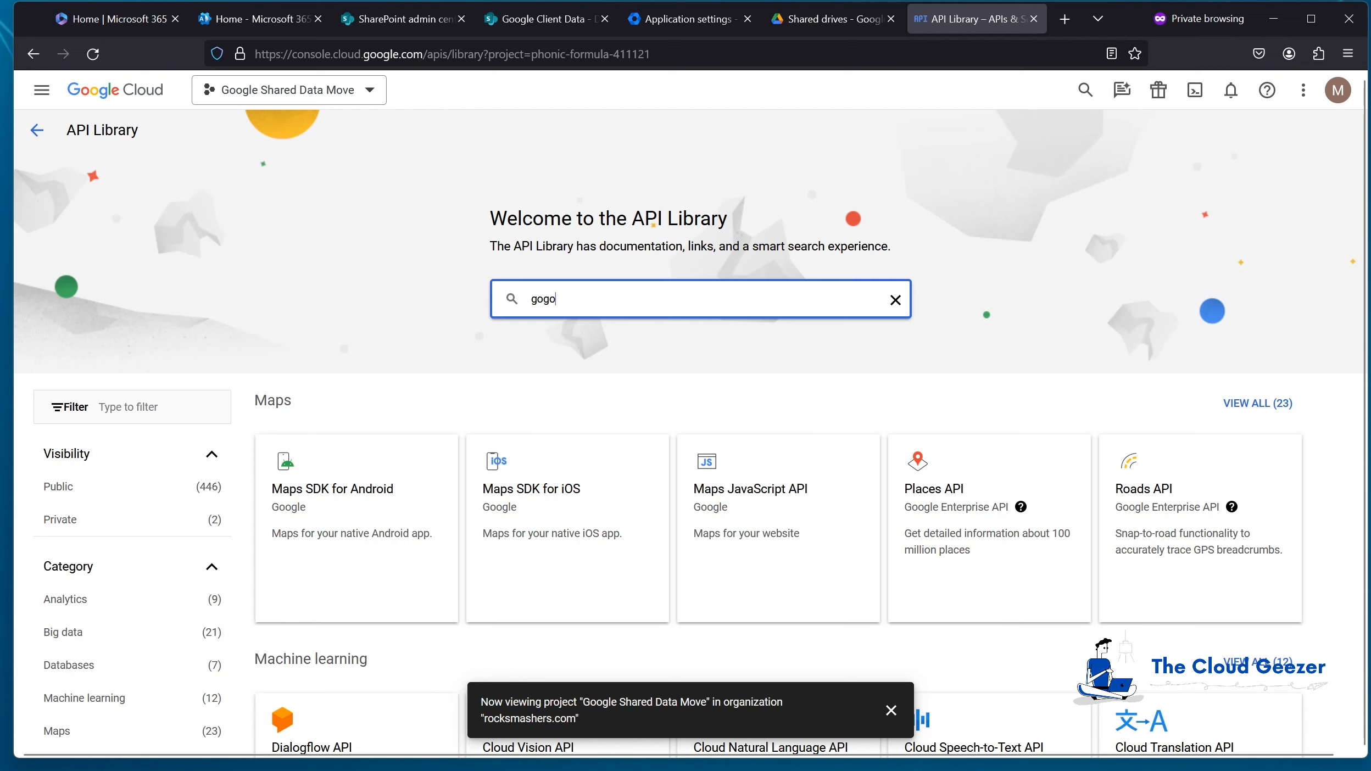
text(le dr)
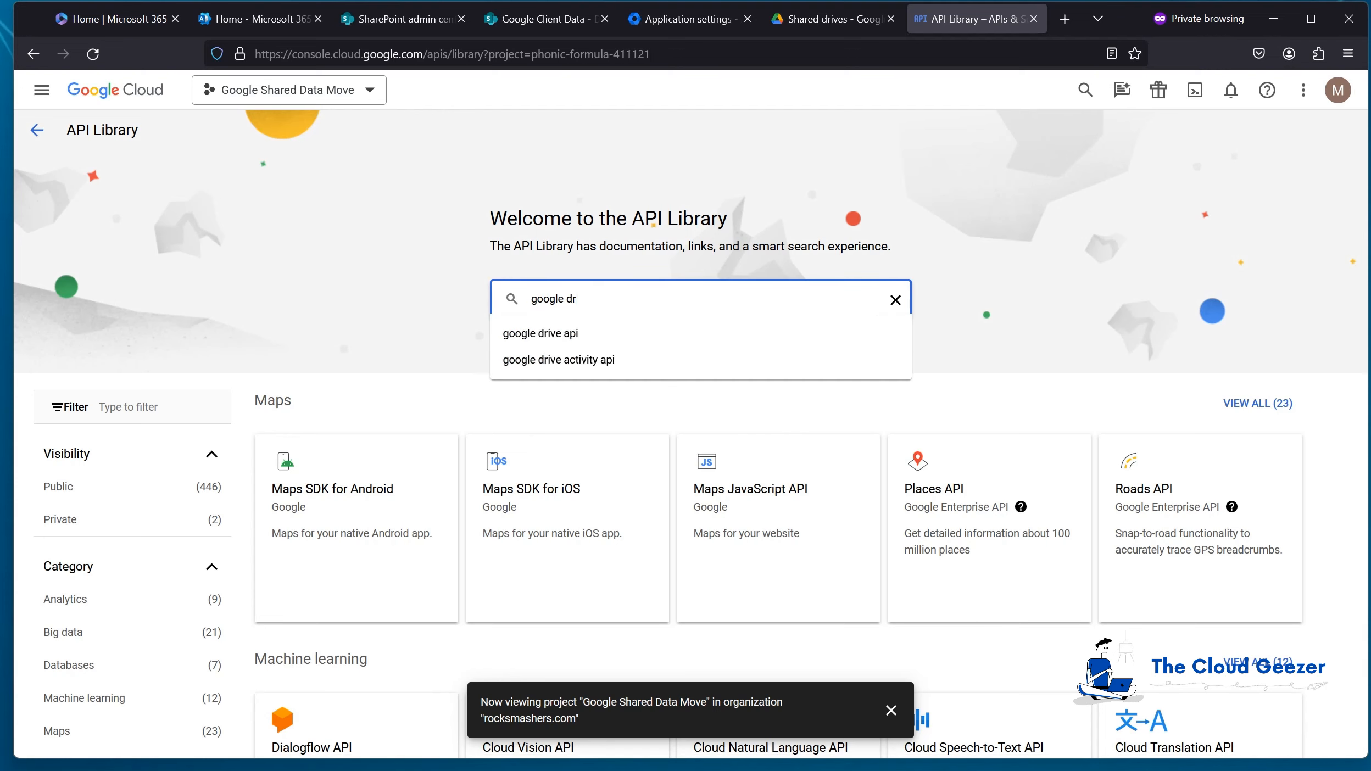
click(609, 334)
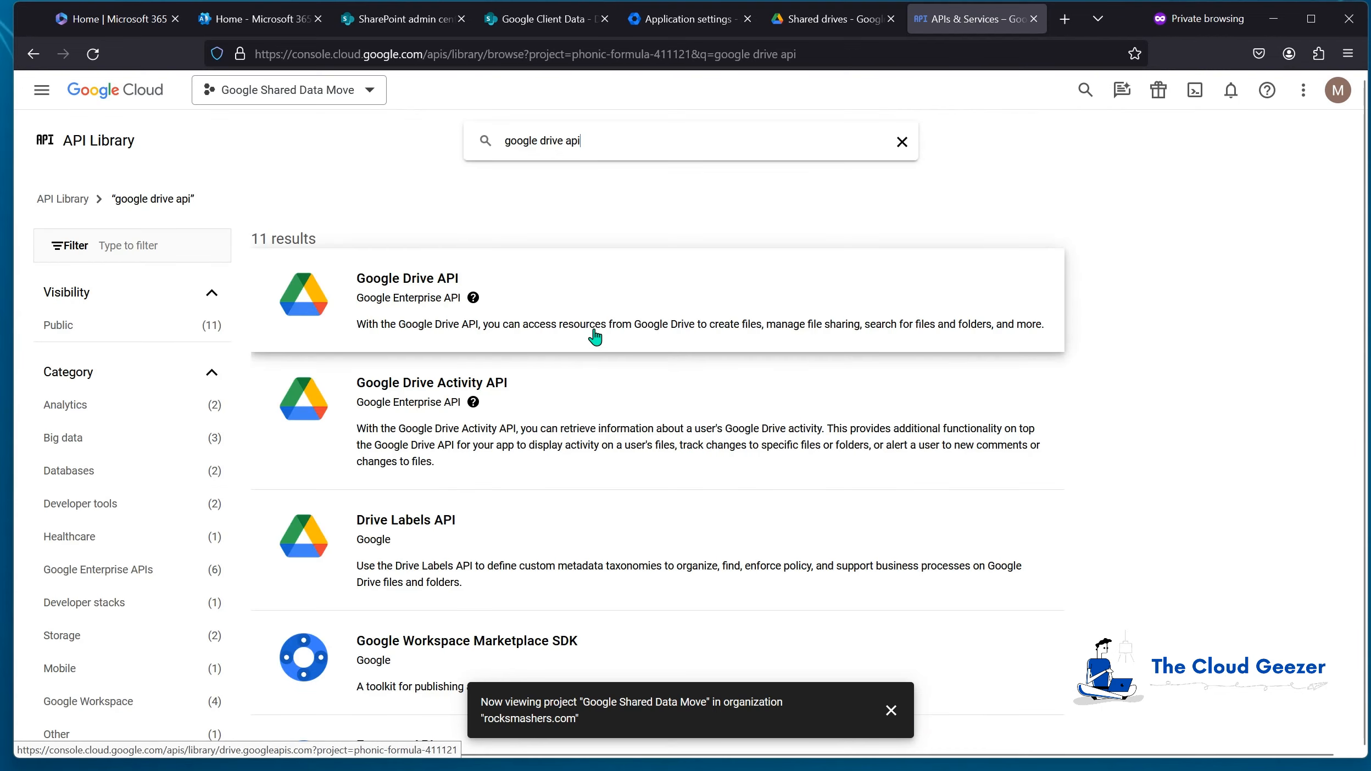
click(407, 283)
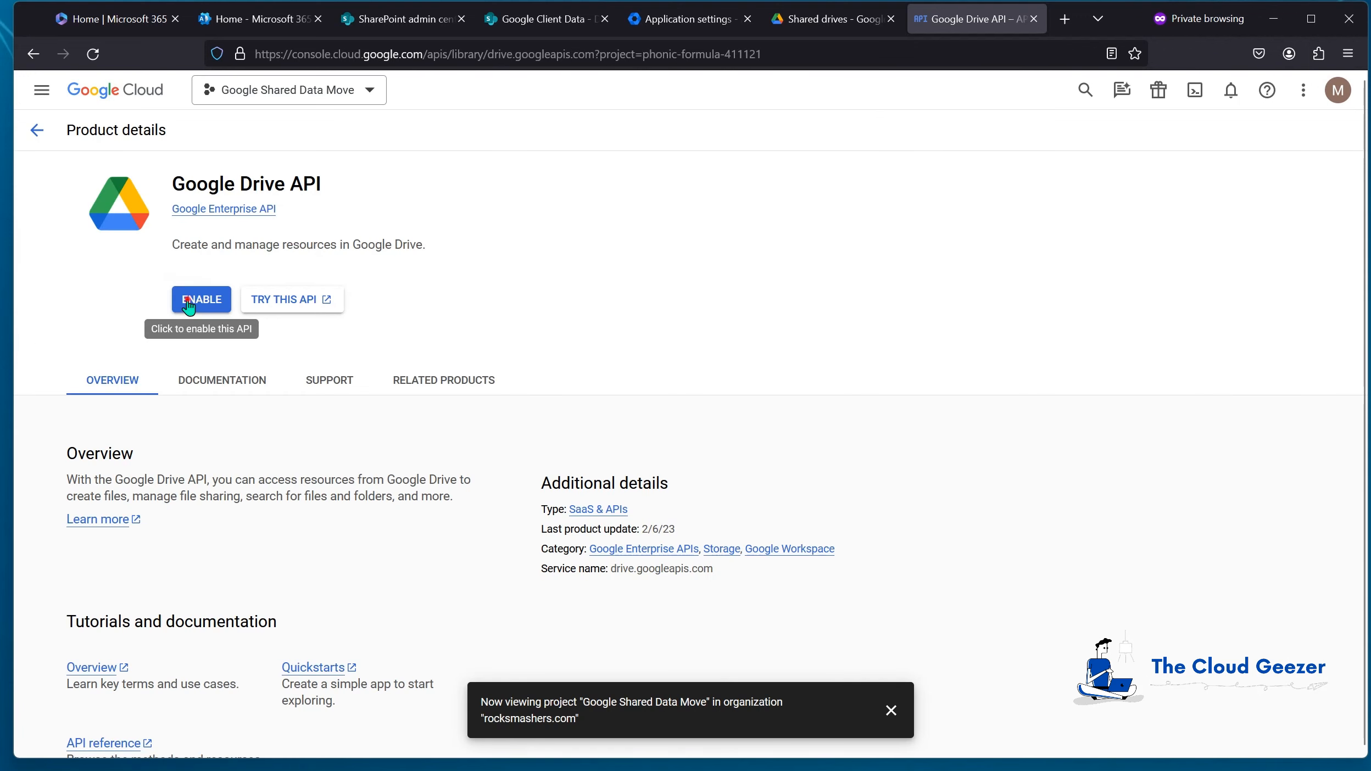
click(188, 305)
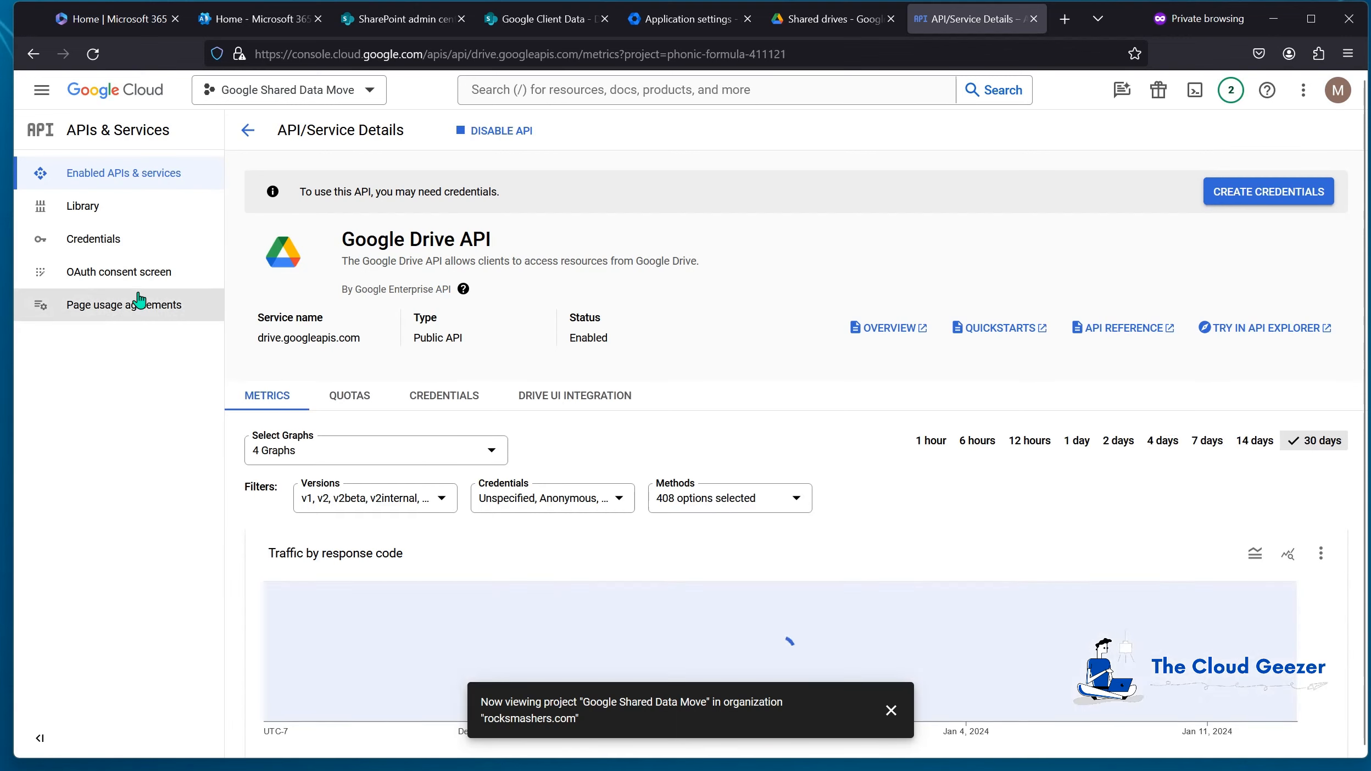
click(96, 211)
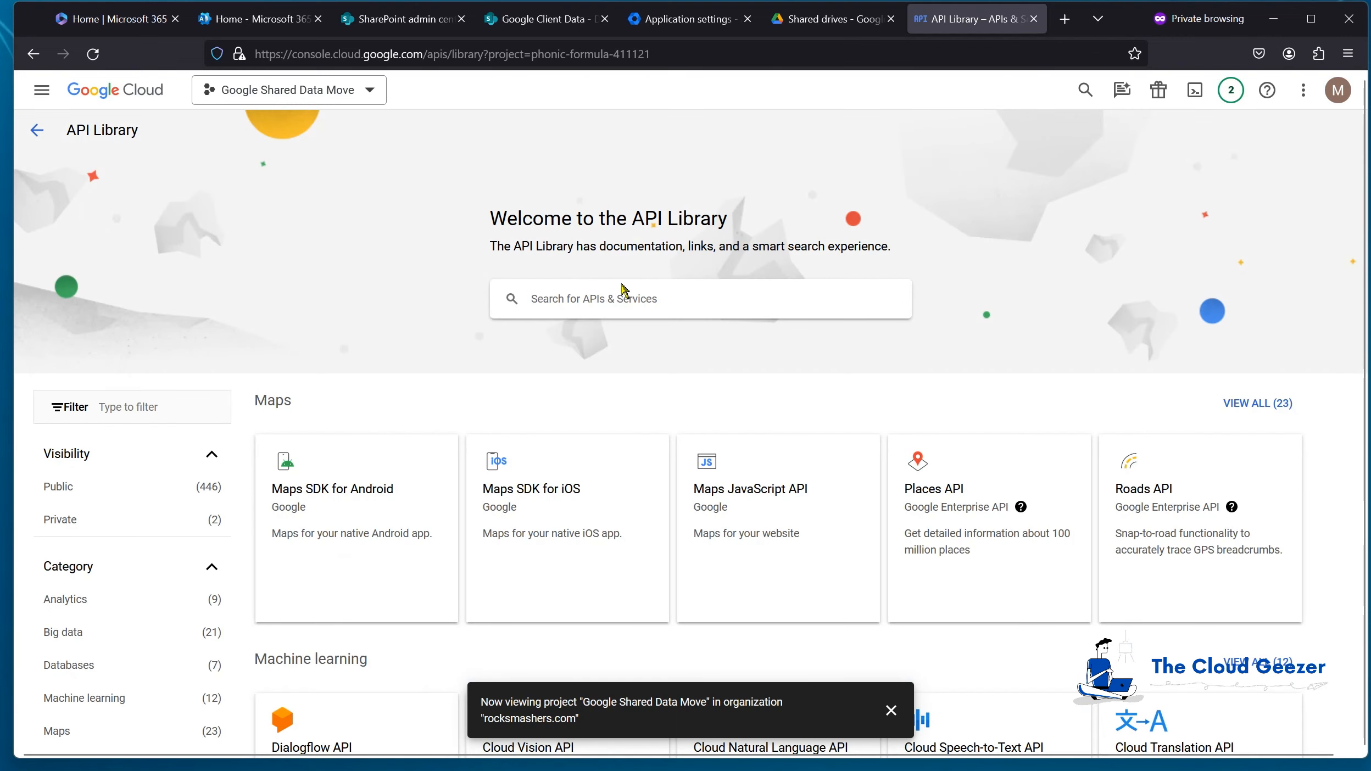
Step: Find and enable the Admin SDK API for the project
click(626, 300)
text(admin sd)
click(569, 338)
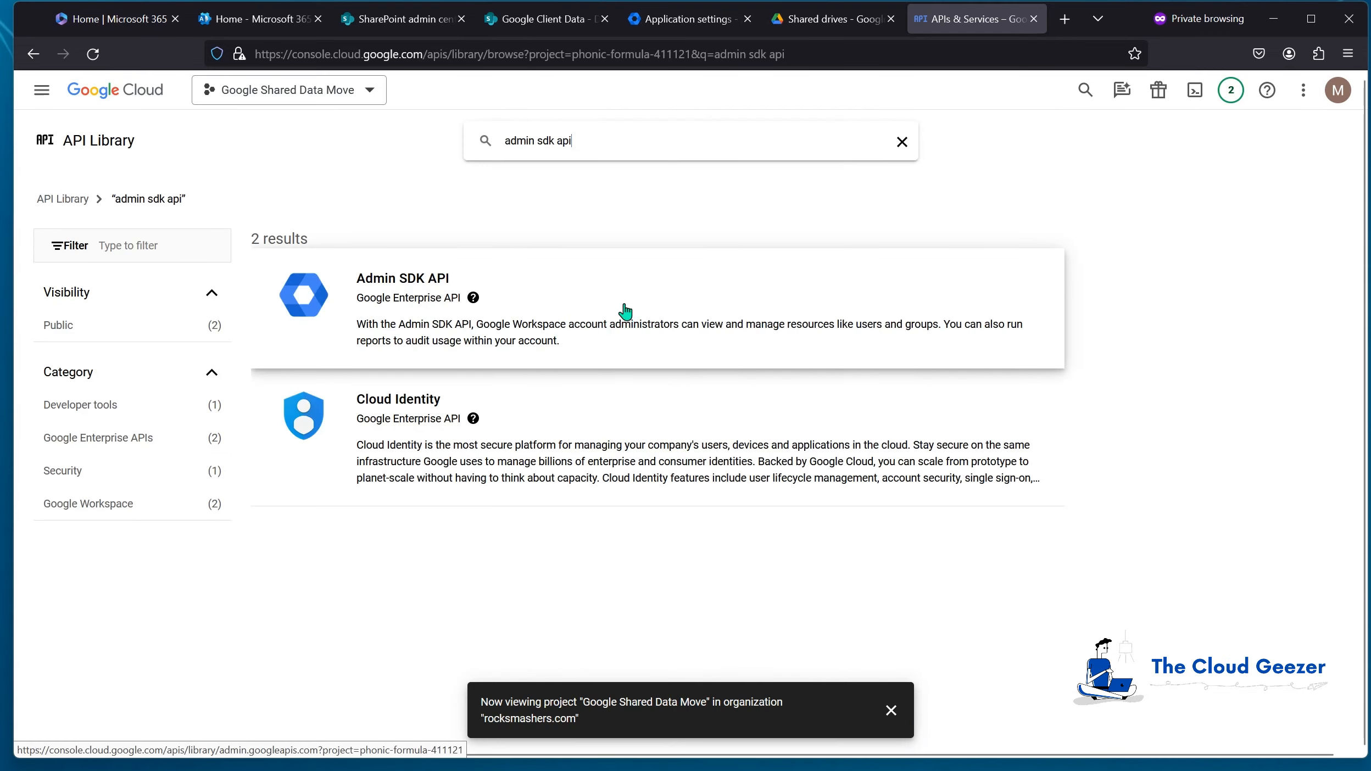
click(420, 291)
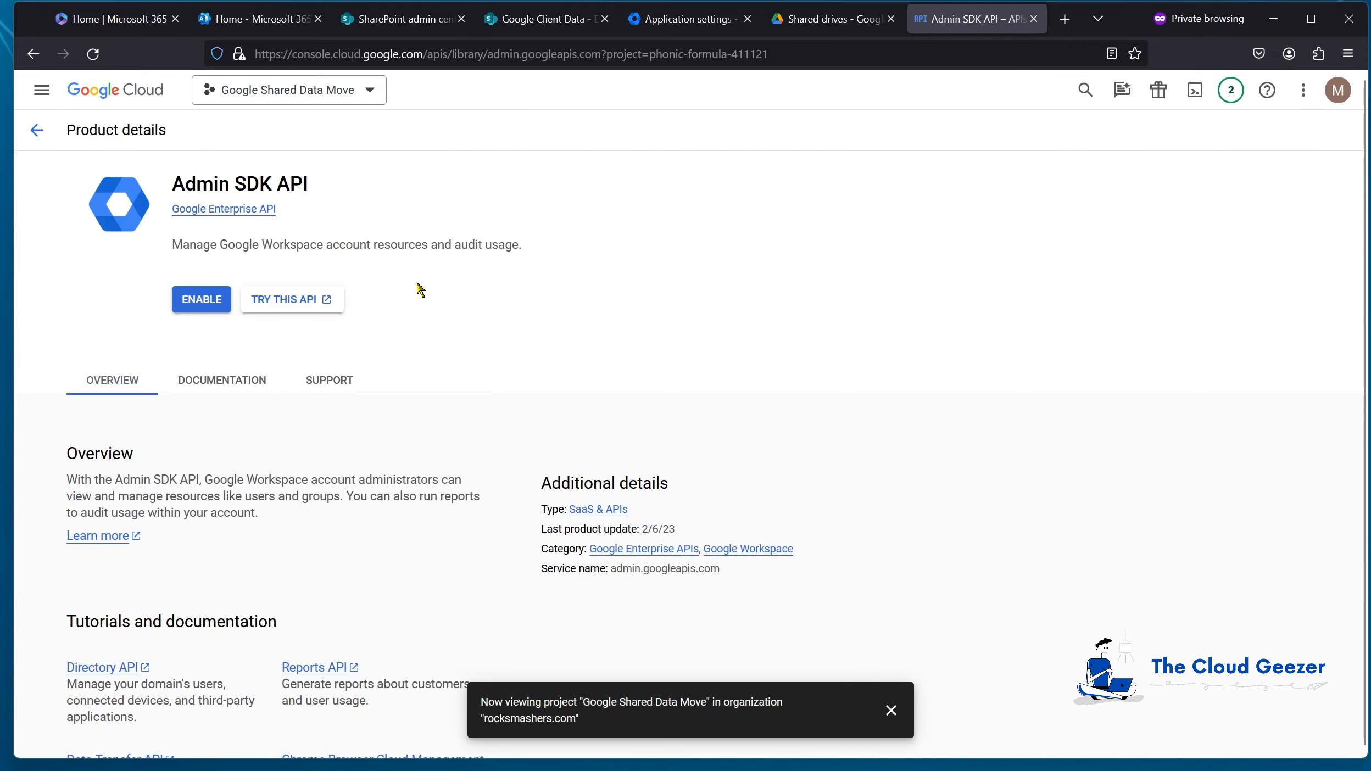
click(199, 299)
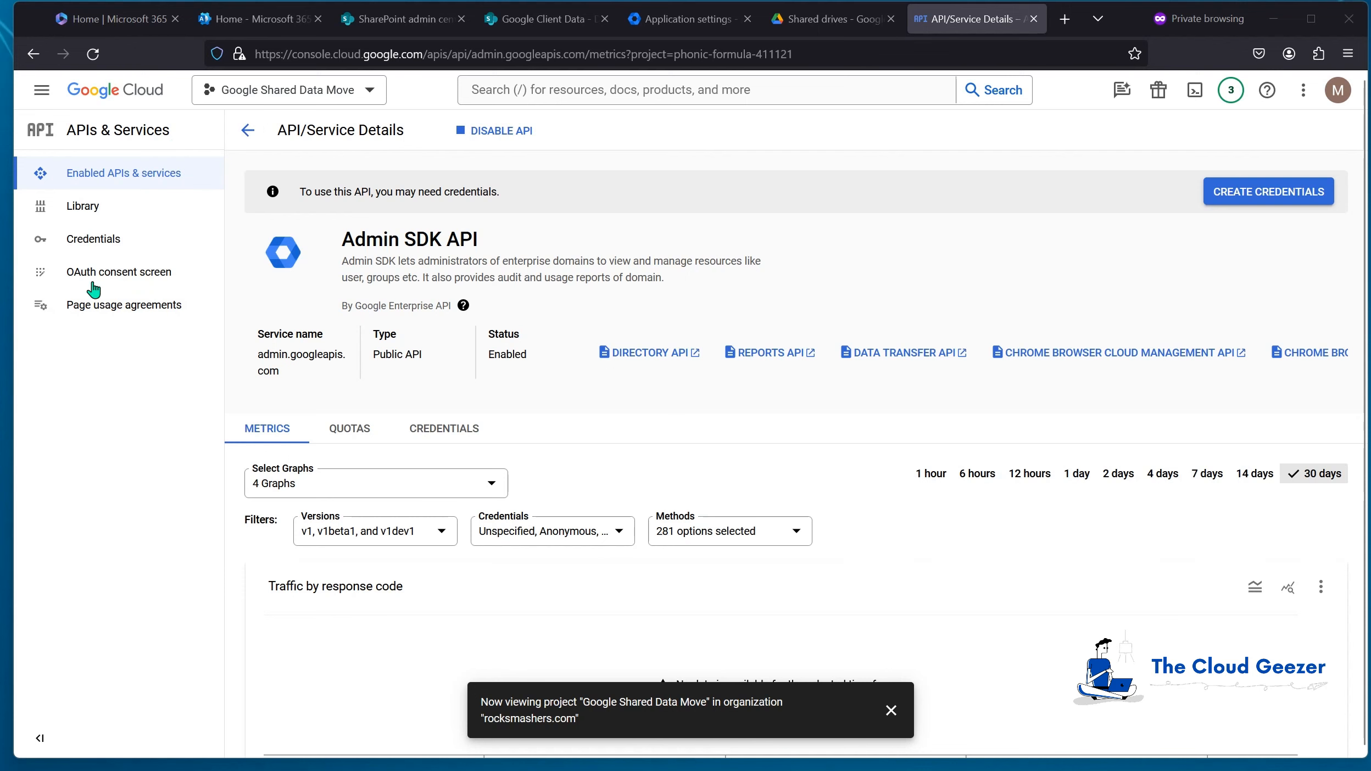
click(47, 99)
mouse_move(69, 262)
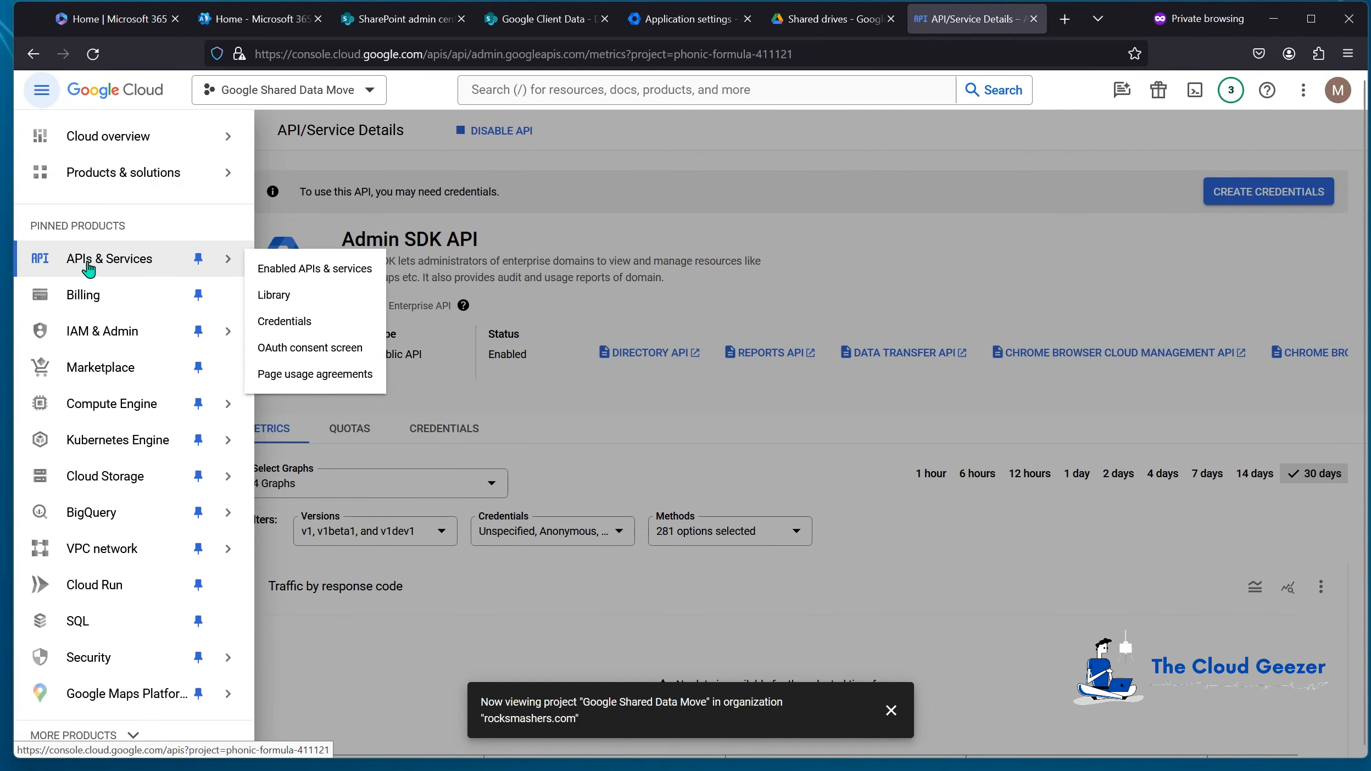
Step: Under IAM & Admin, create a service account named MigrationWizSharedData
mouse_move(88, 342)
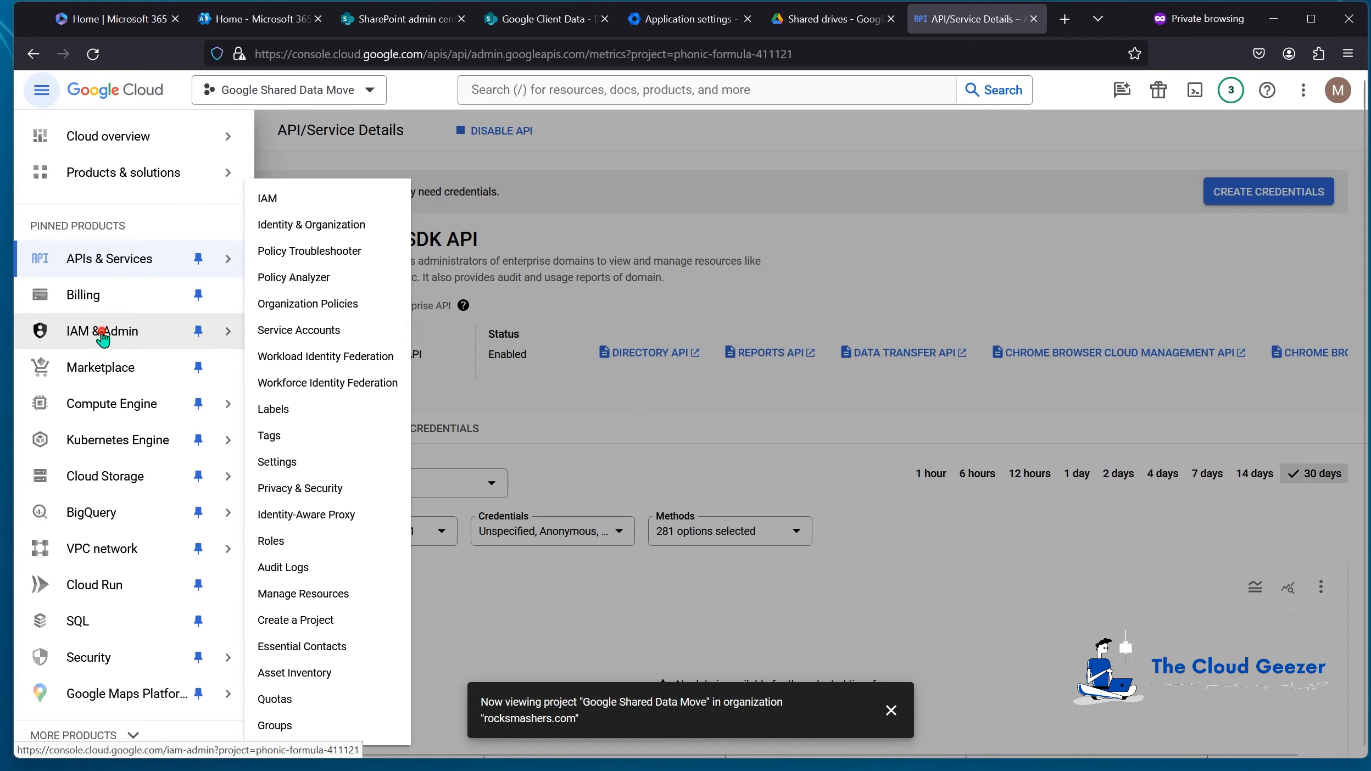
click(102, 338)
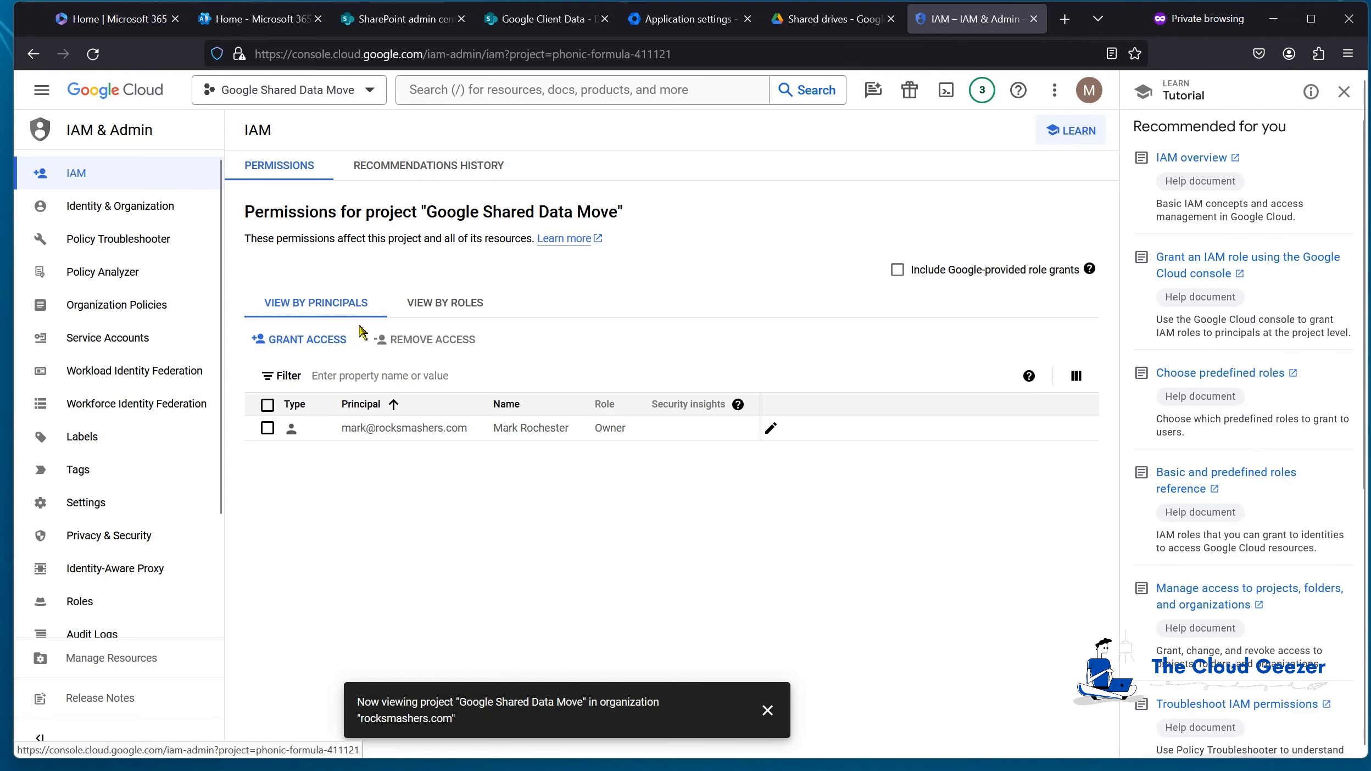
click(98, 339)
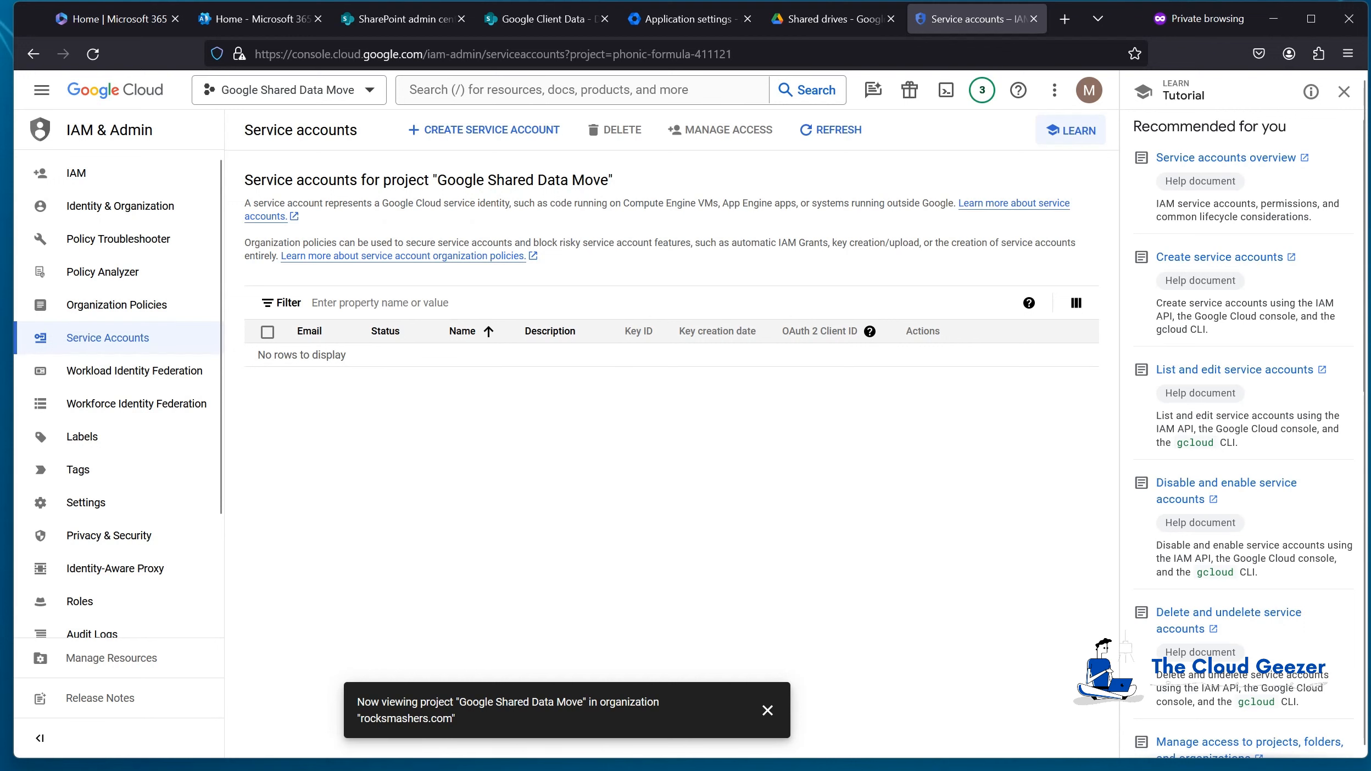
click(460, 132)
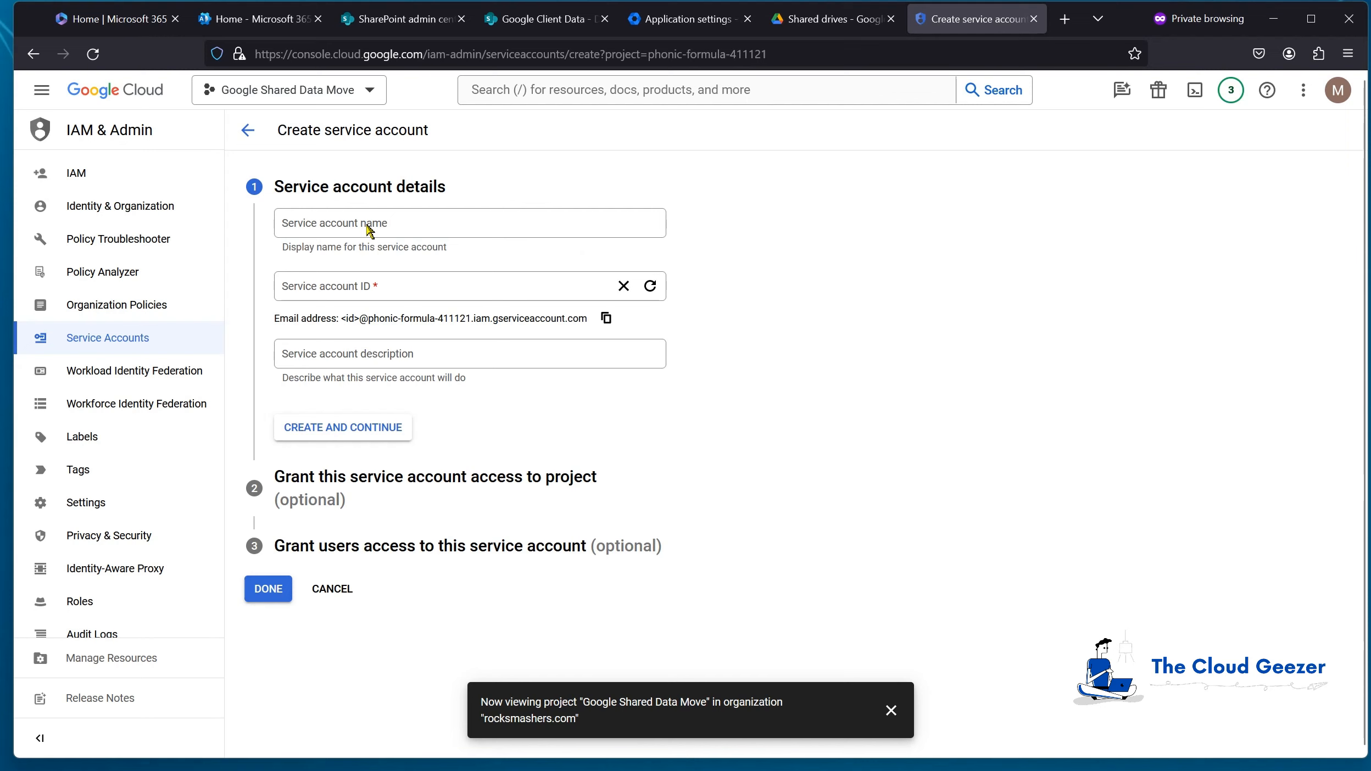
click(368, 231)
text(M)
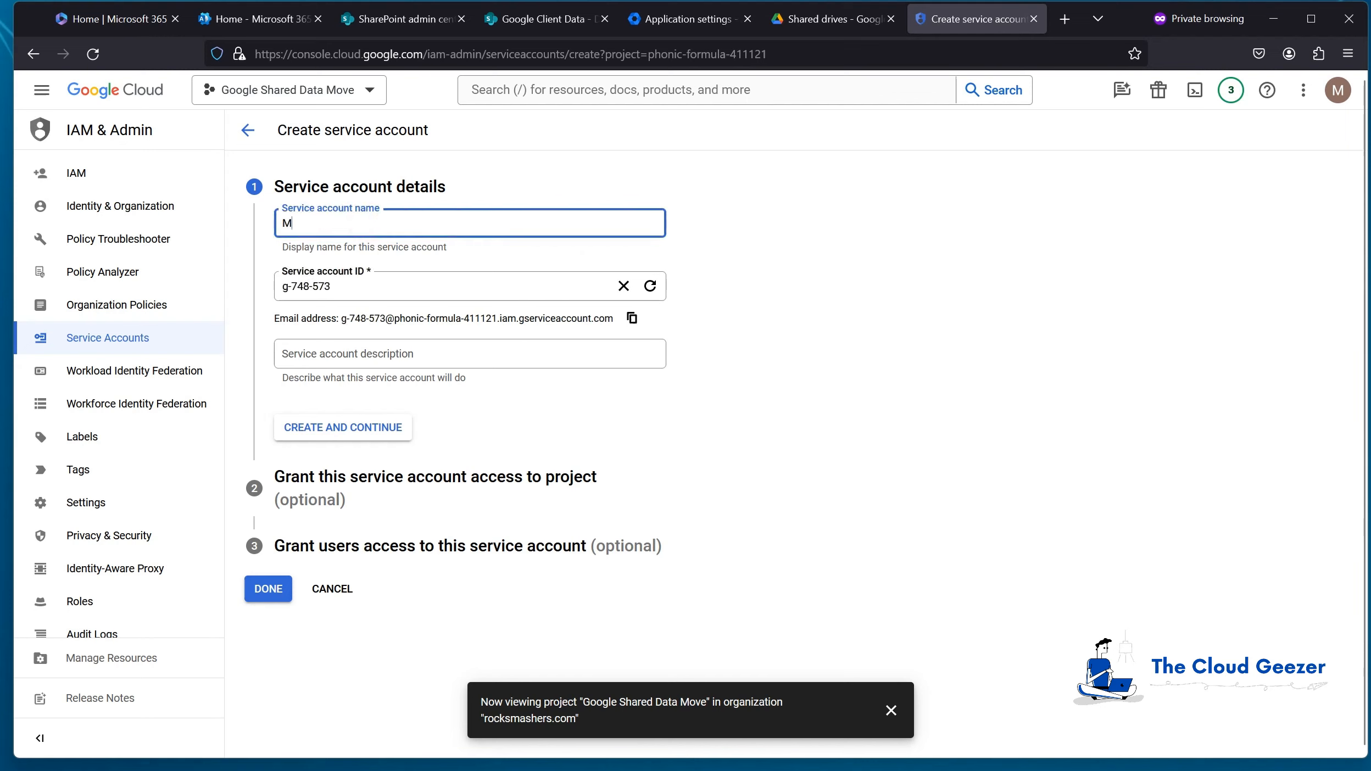
text(igrationWizS)
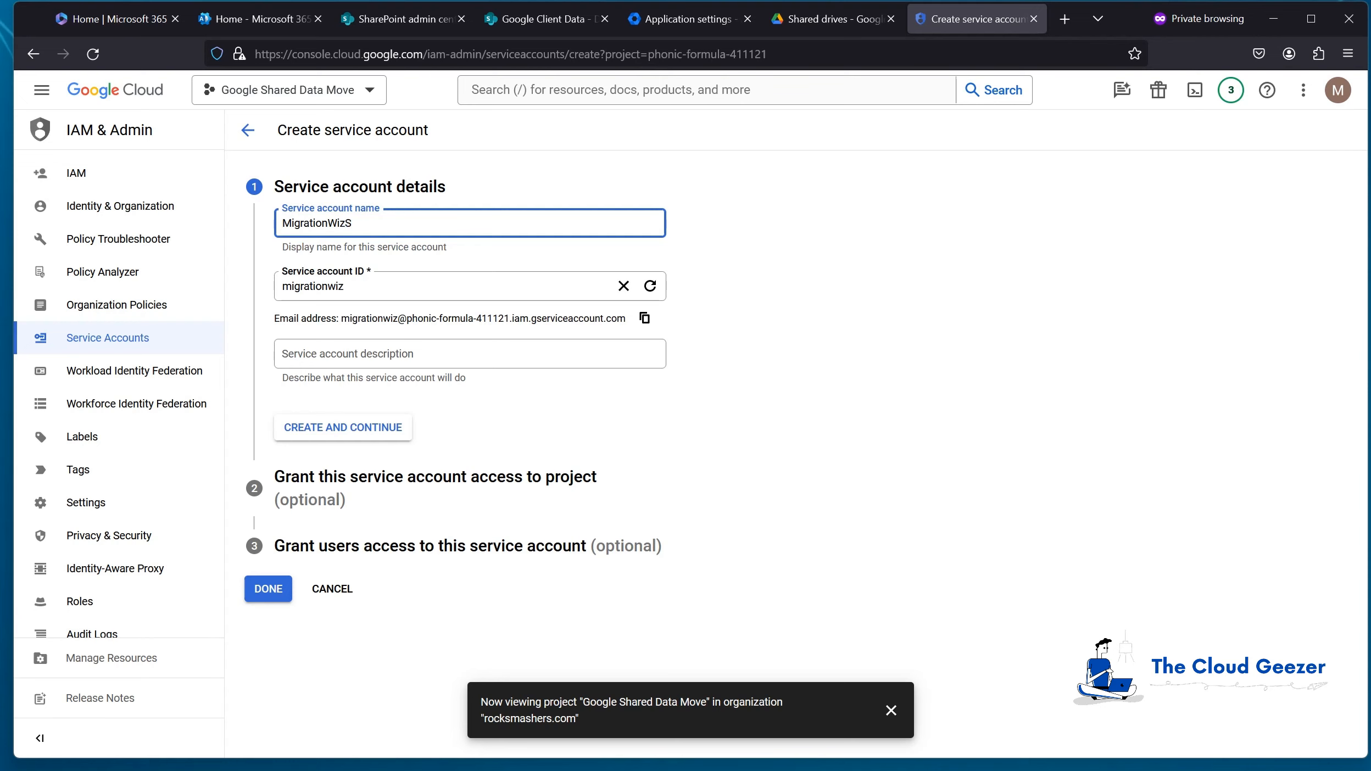
text(haredData)
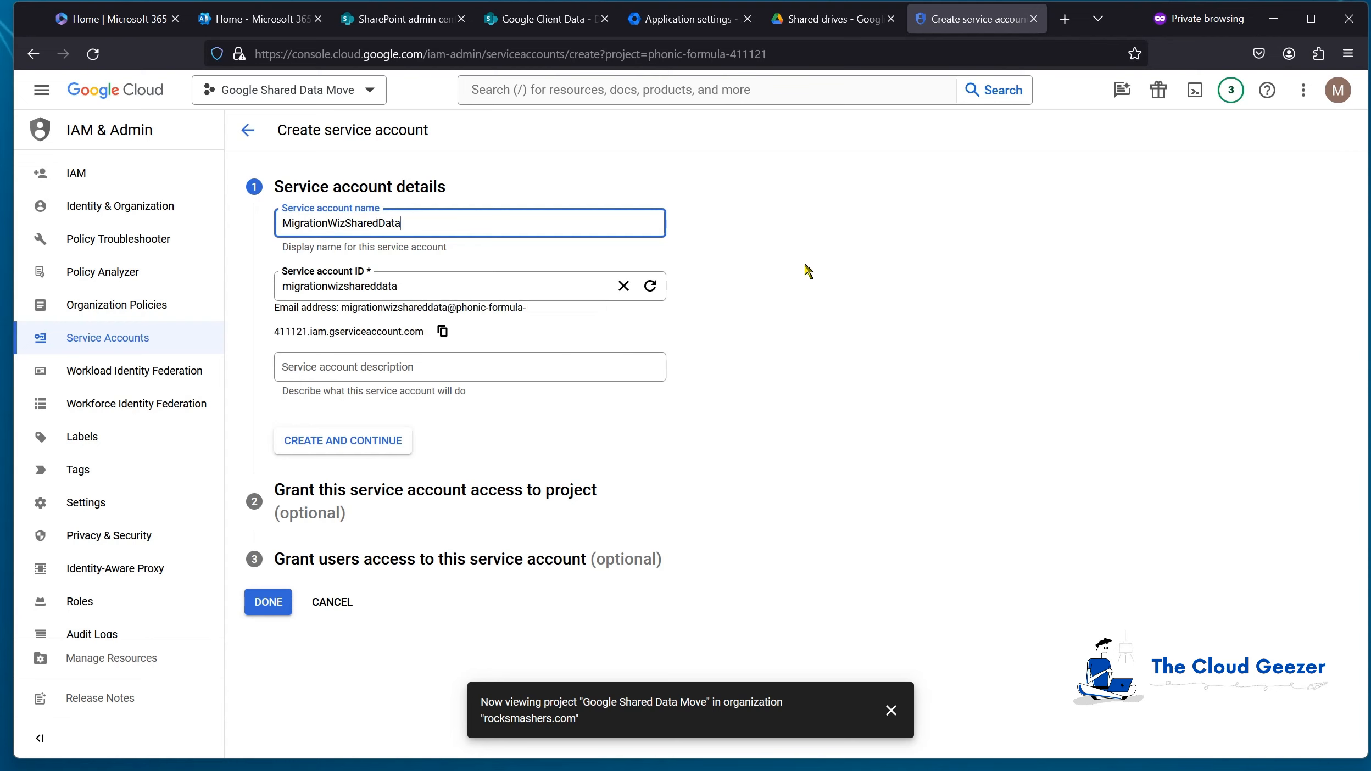
click(354, 441)
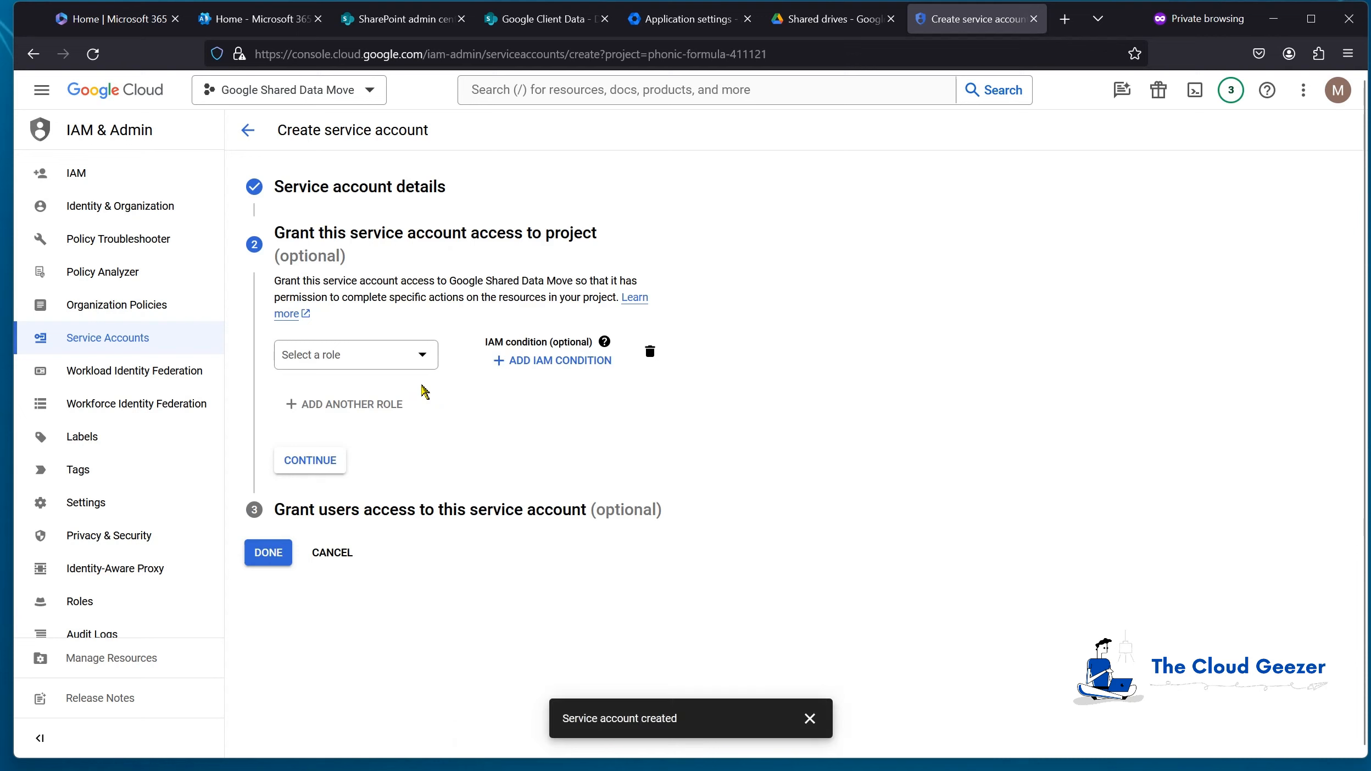
Step: Grant the service account the Owner role and finish
click(428, 363)
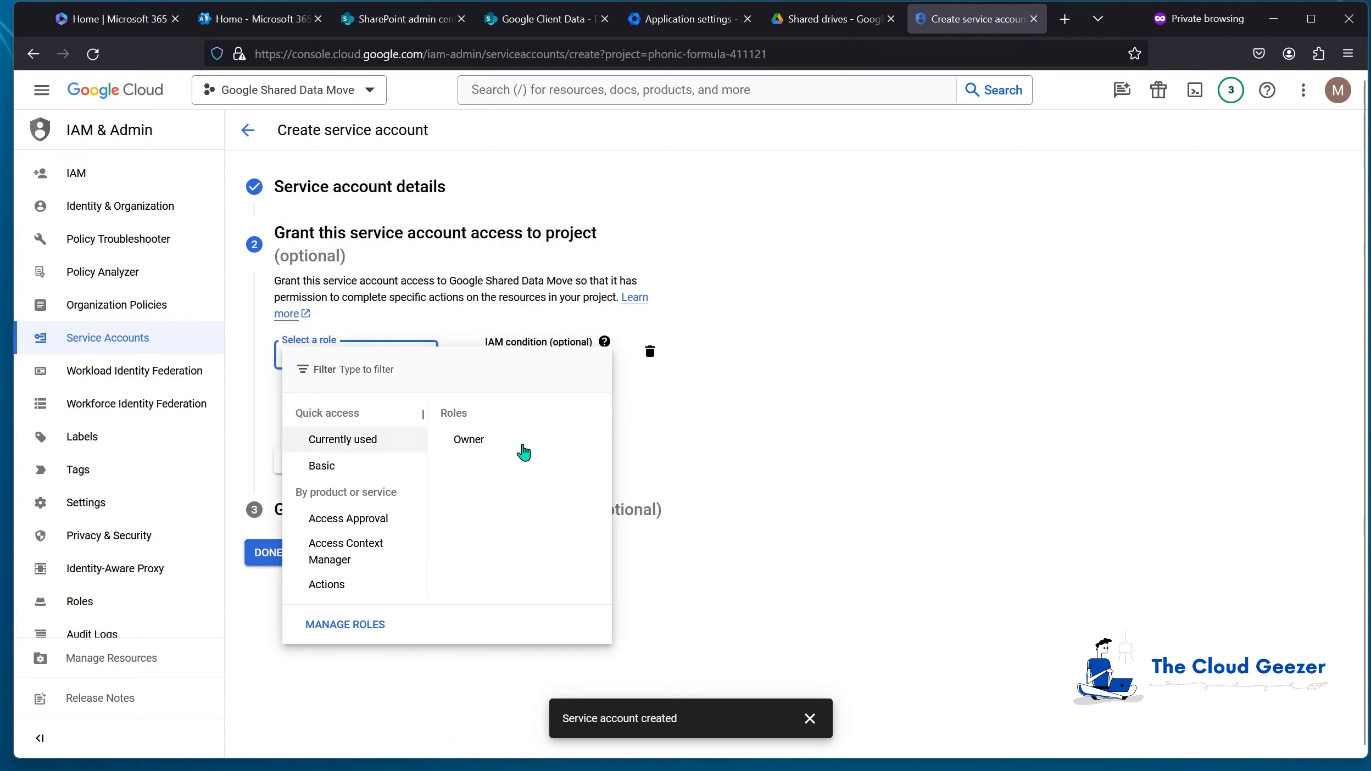
click(470, 439)
click(331, 497)
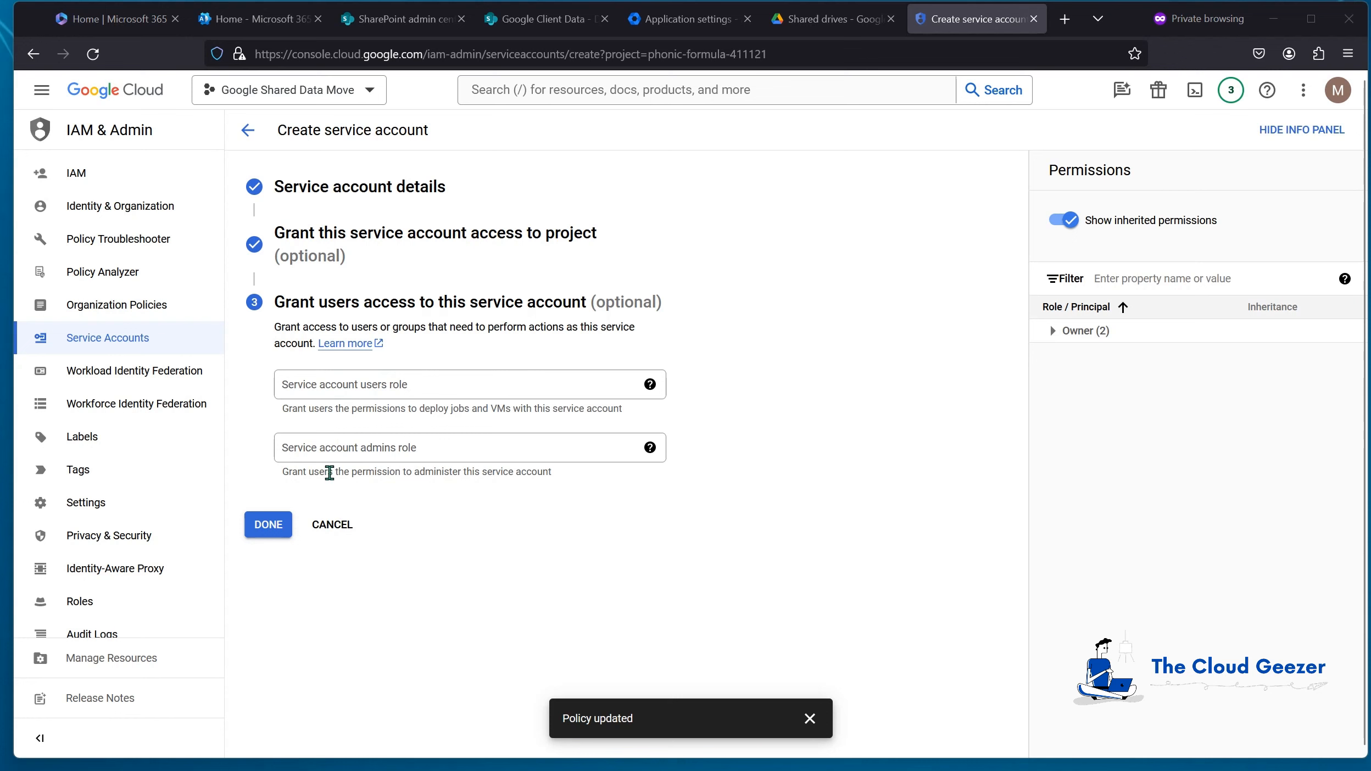
click(267, 529)
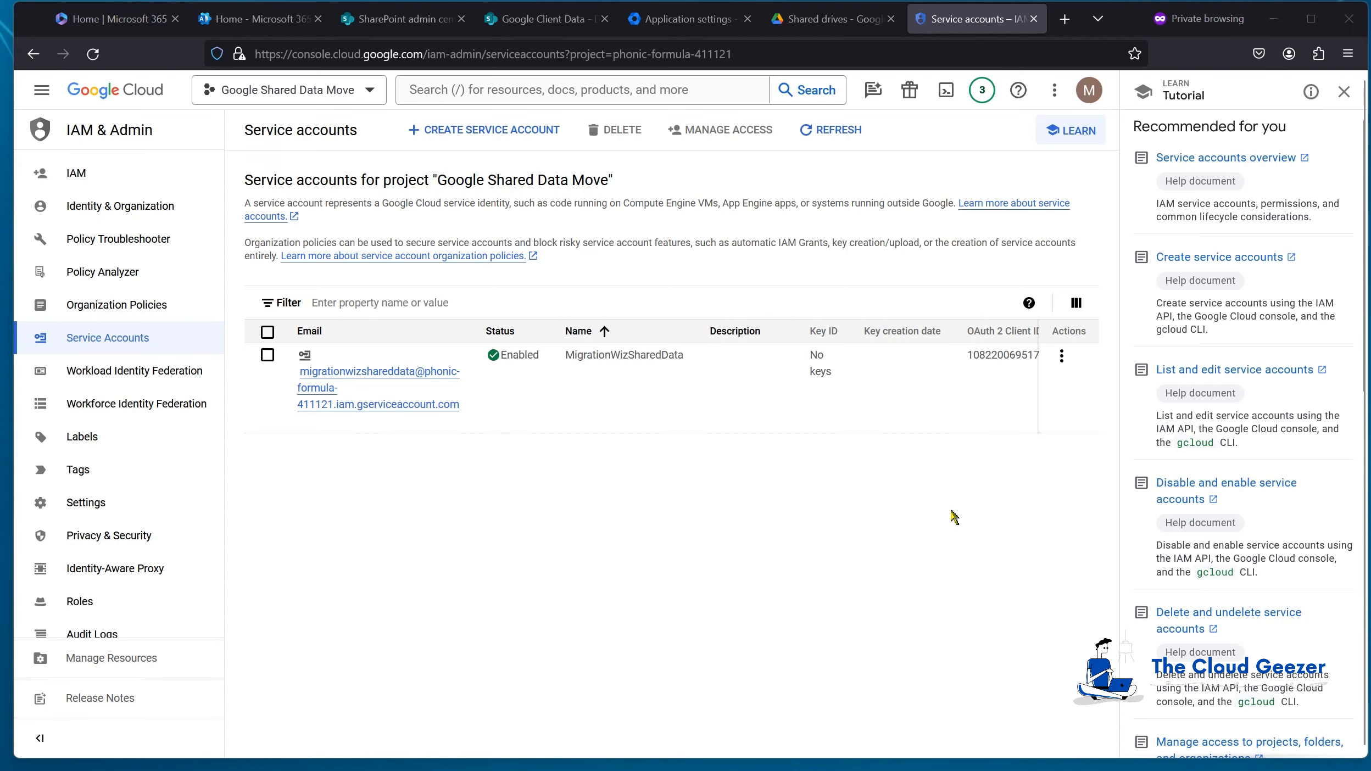
Step: Create and download a new JSON key for the MigrationWizSharedData service account
click(1061, 356)
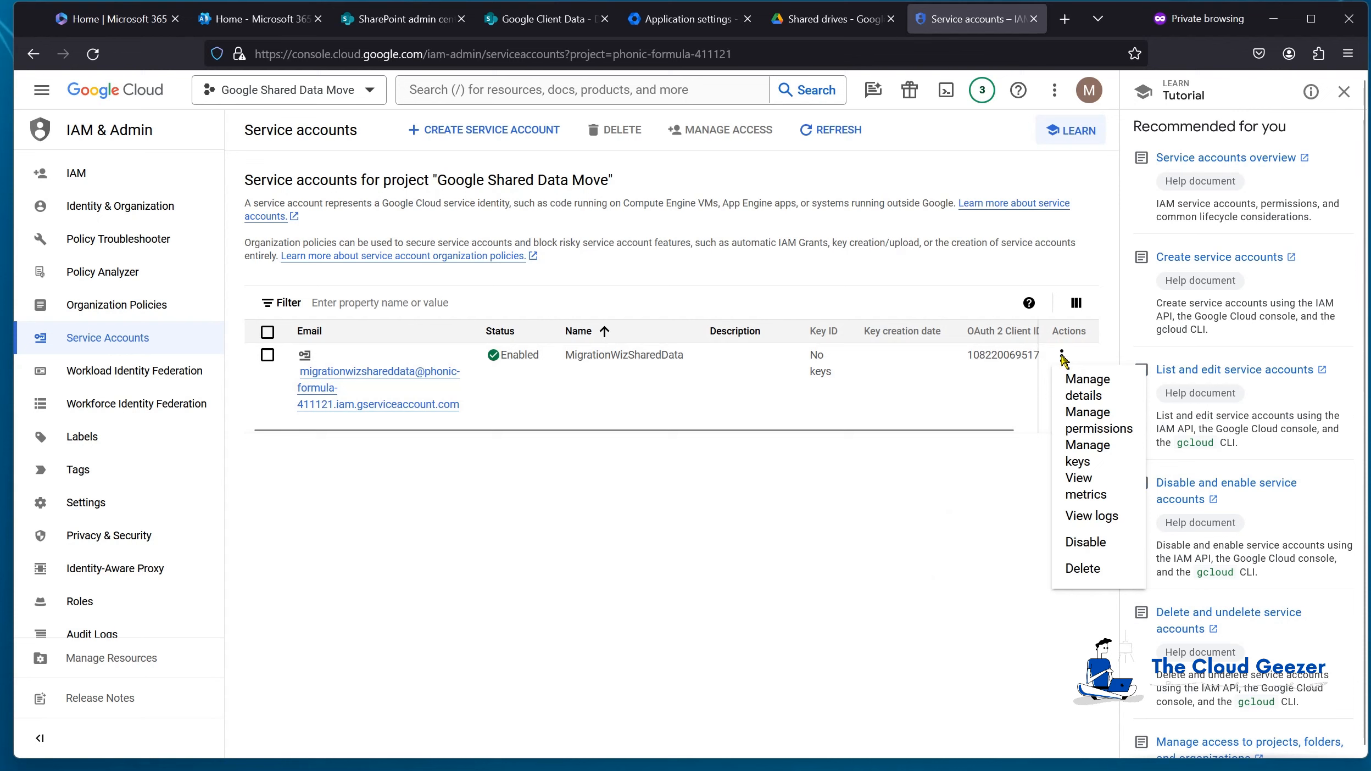
click(1108, 455)
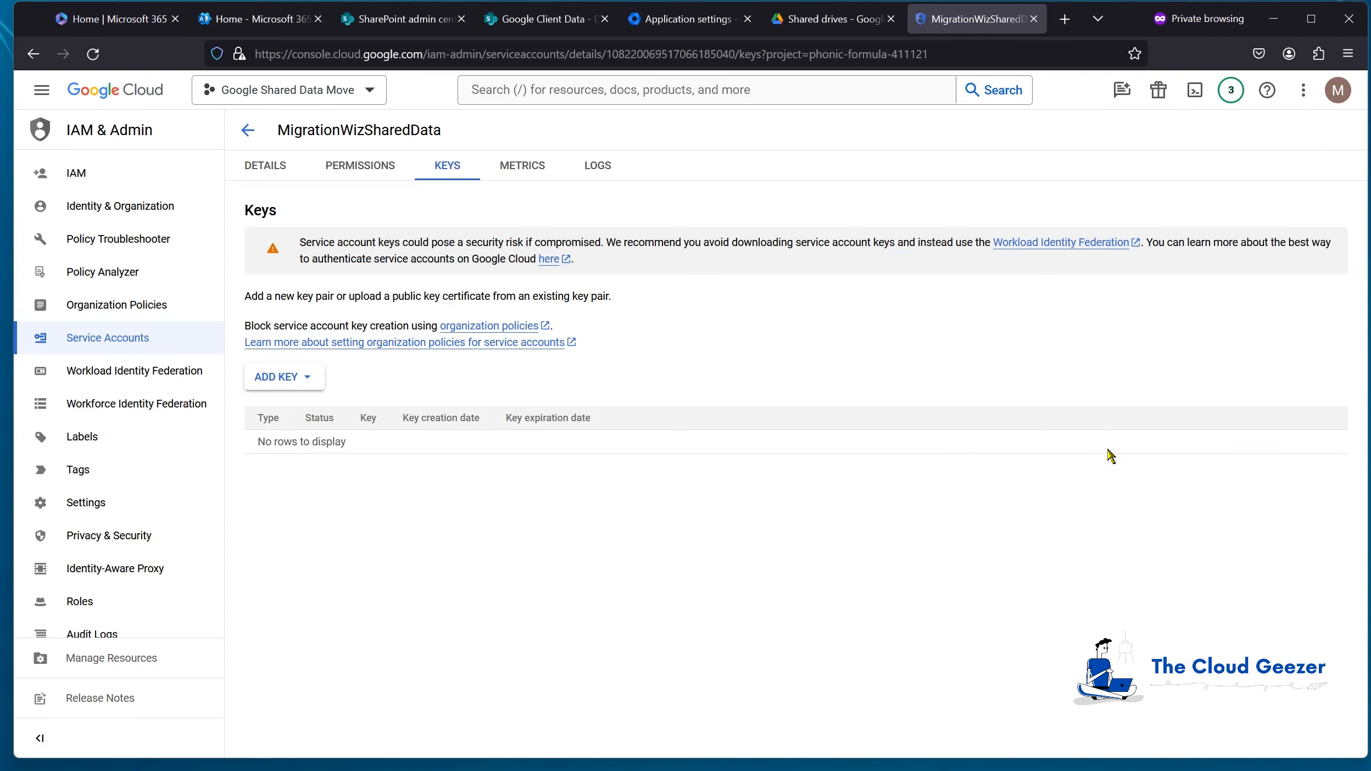
click(299, 379)
click(306, 407)
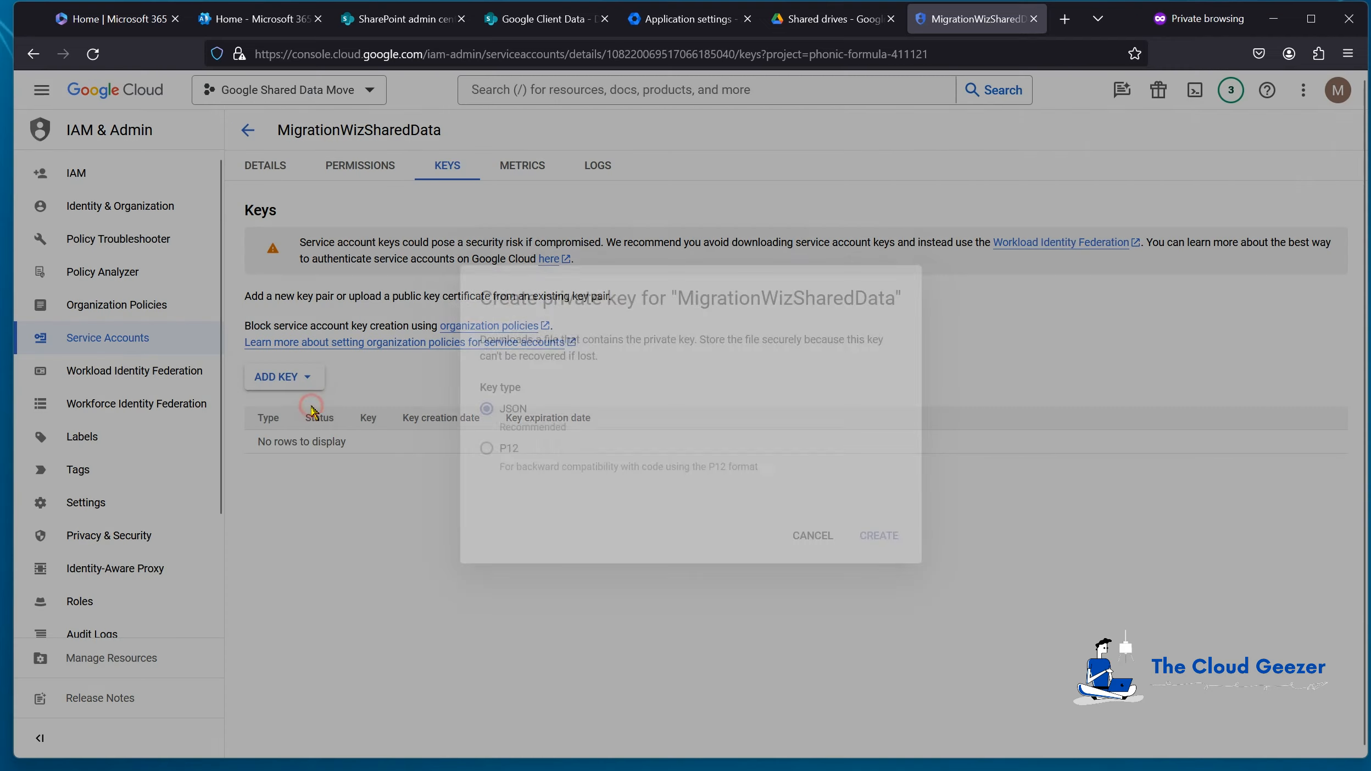
click(882, 537)
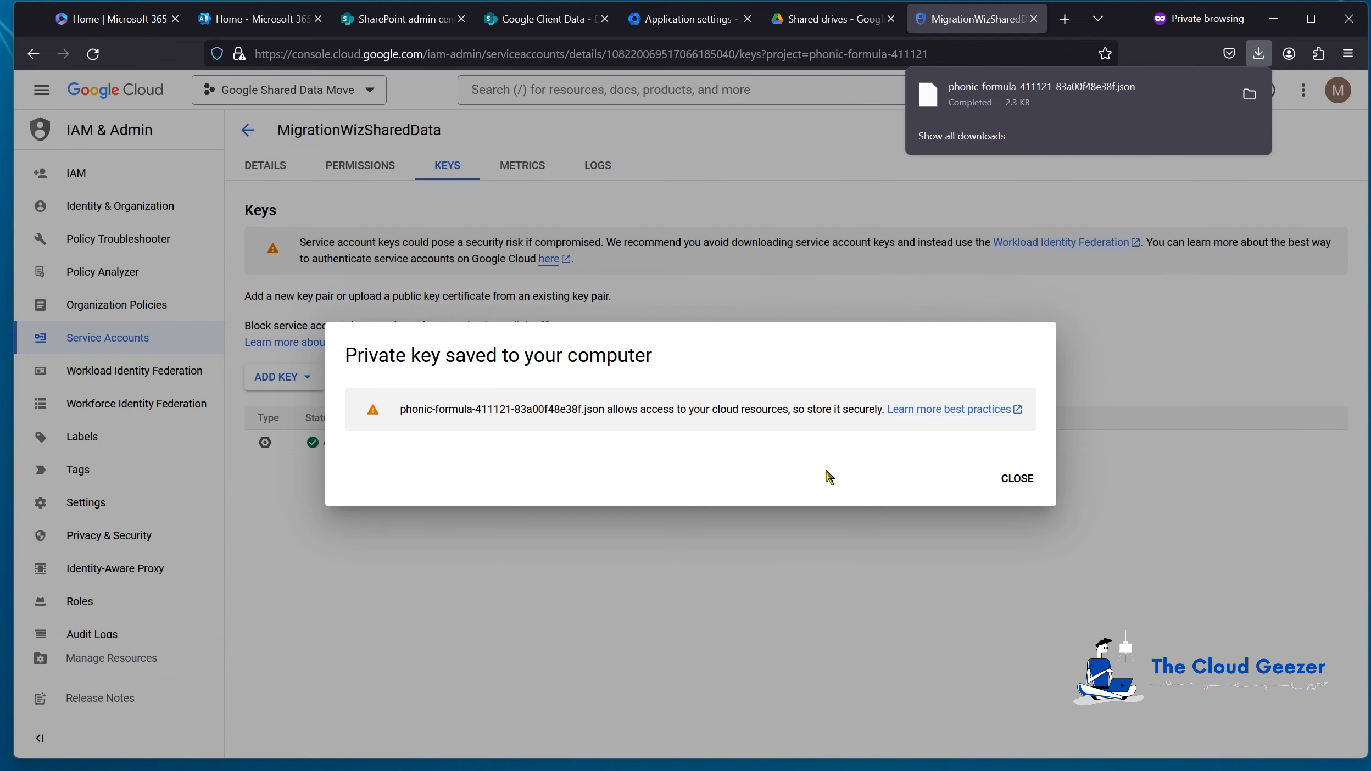
click(1033, 480)
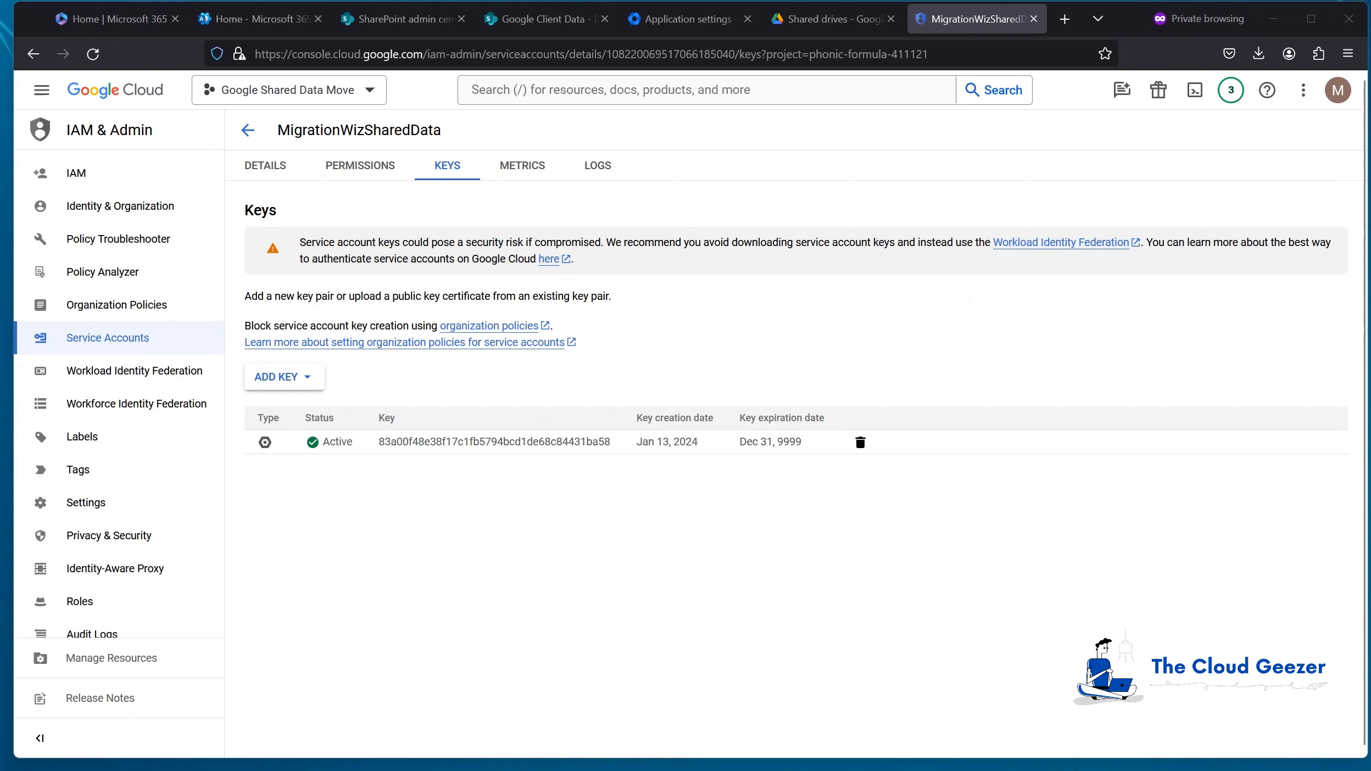
Step: Copy the service account's OAuth 2 client ID from the service accounts list
click(248, 130)
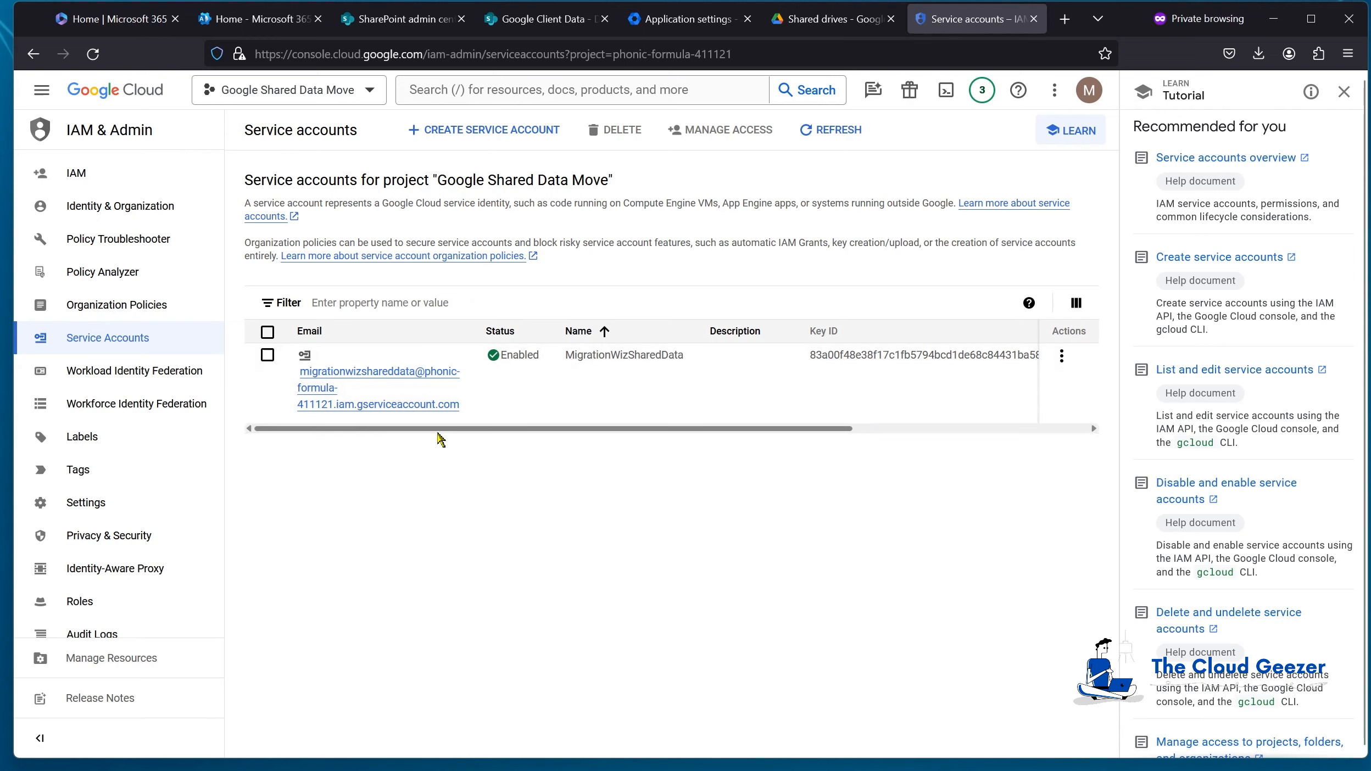
drag(438, 430, 725, 424)
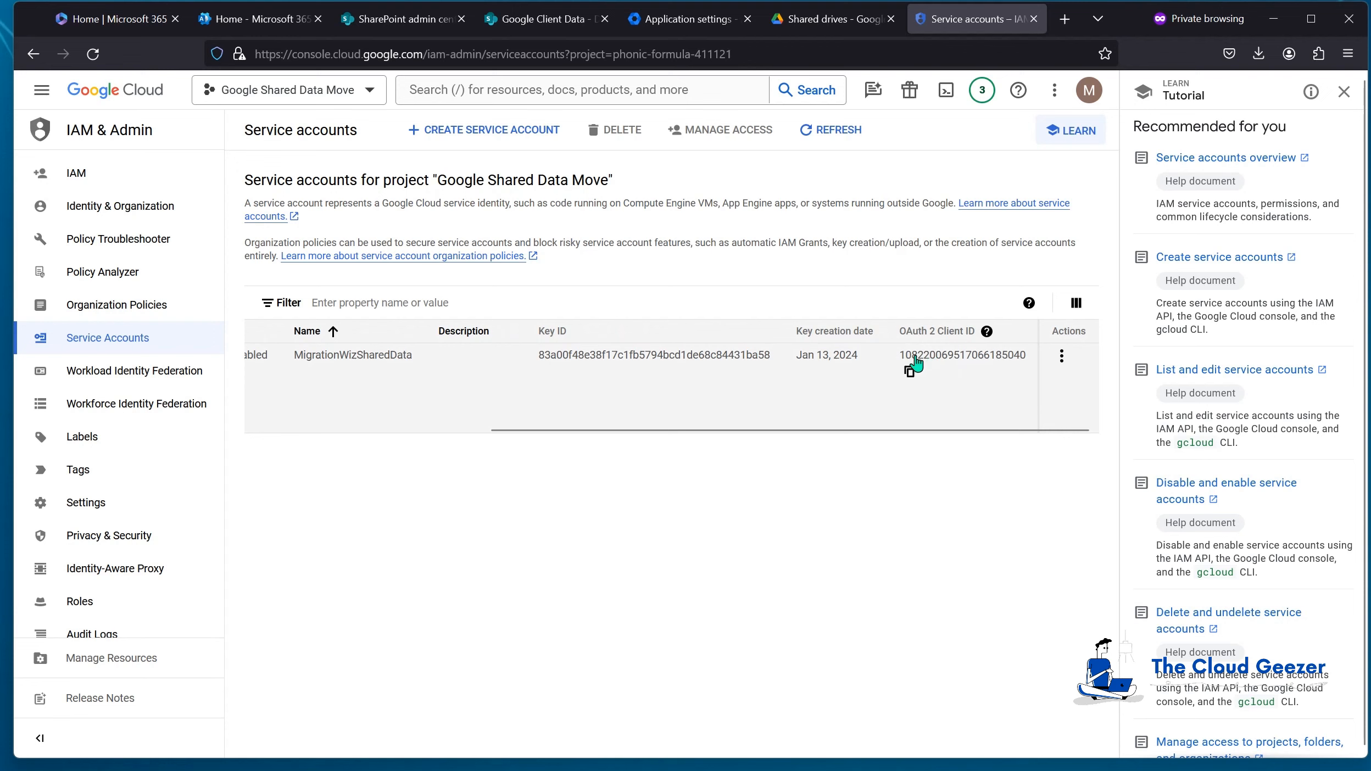
click(909, 375)
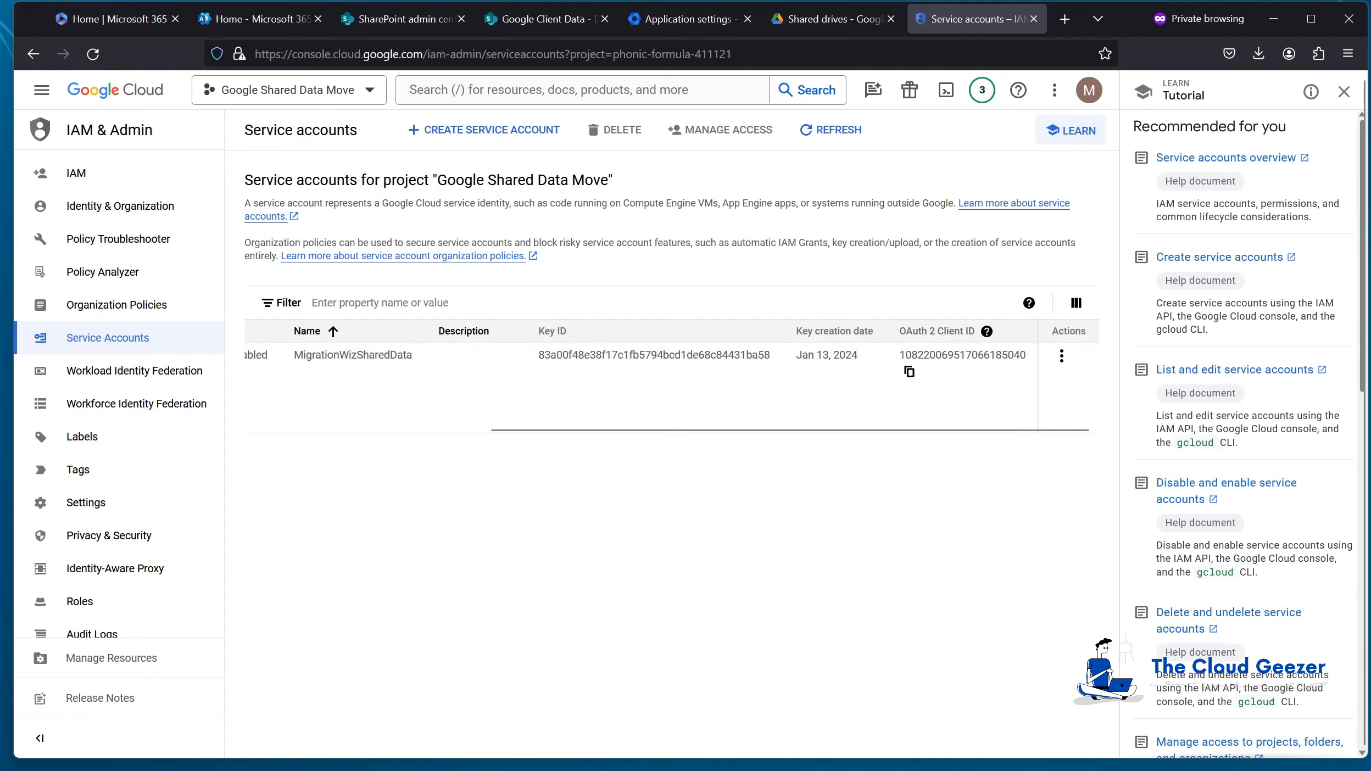
click(685, 19)
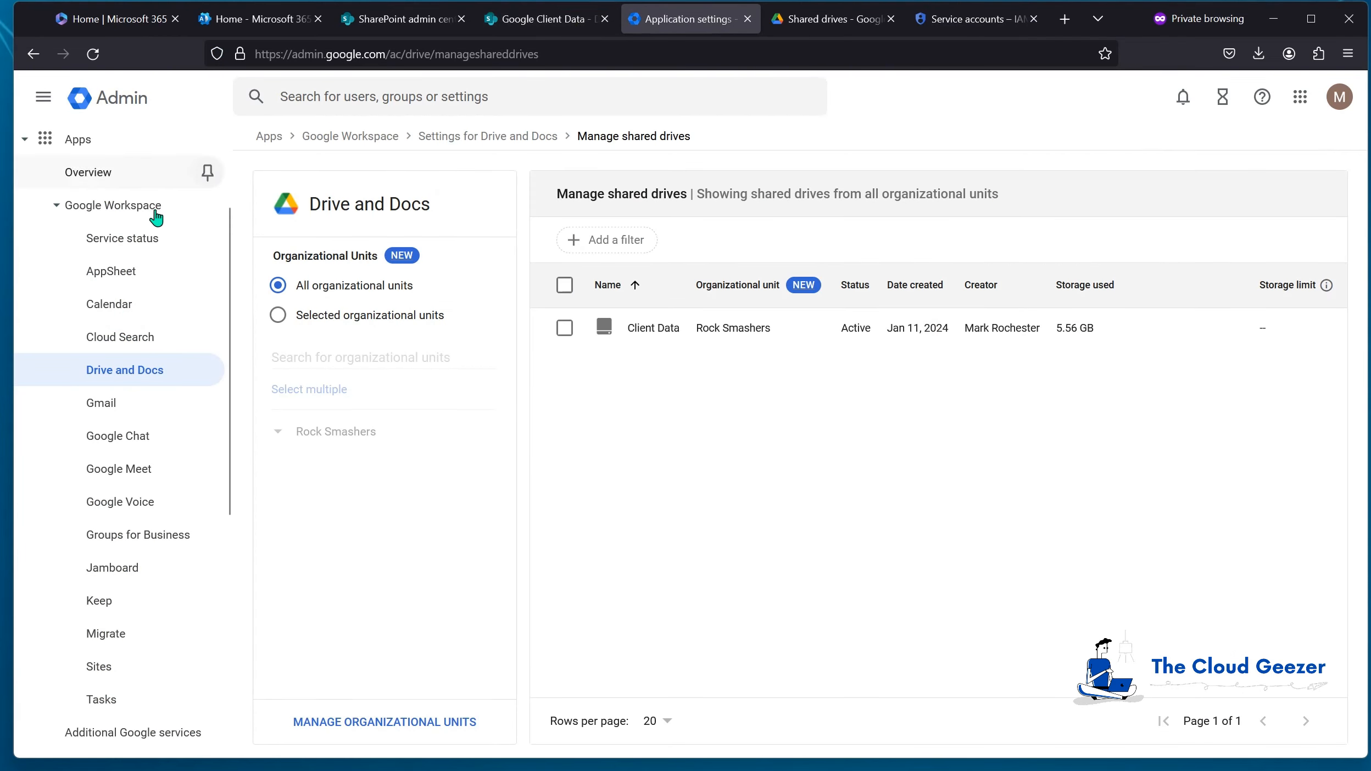
Step: Open Domain Wide Delegation under Security > Access and data control > API controls
scroll(159, 362, up, 3)
click(25, 284)
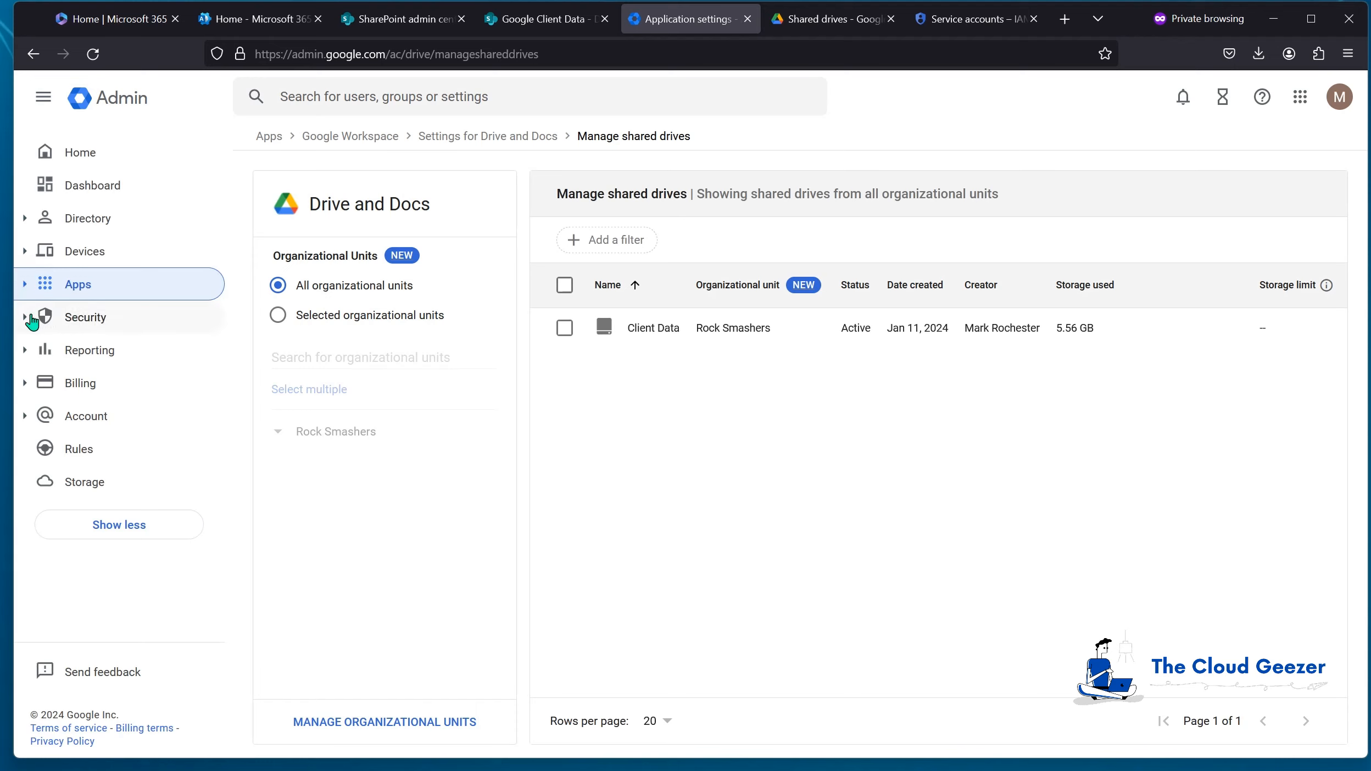
click(27, 317)
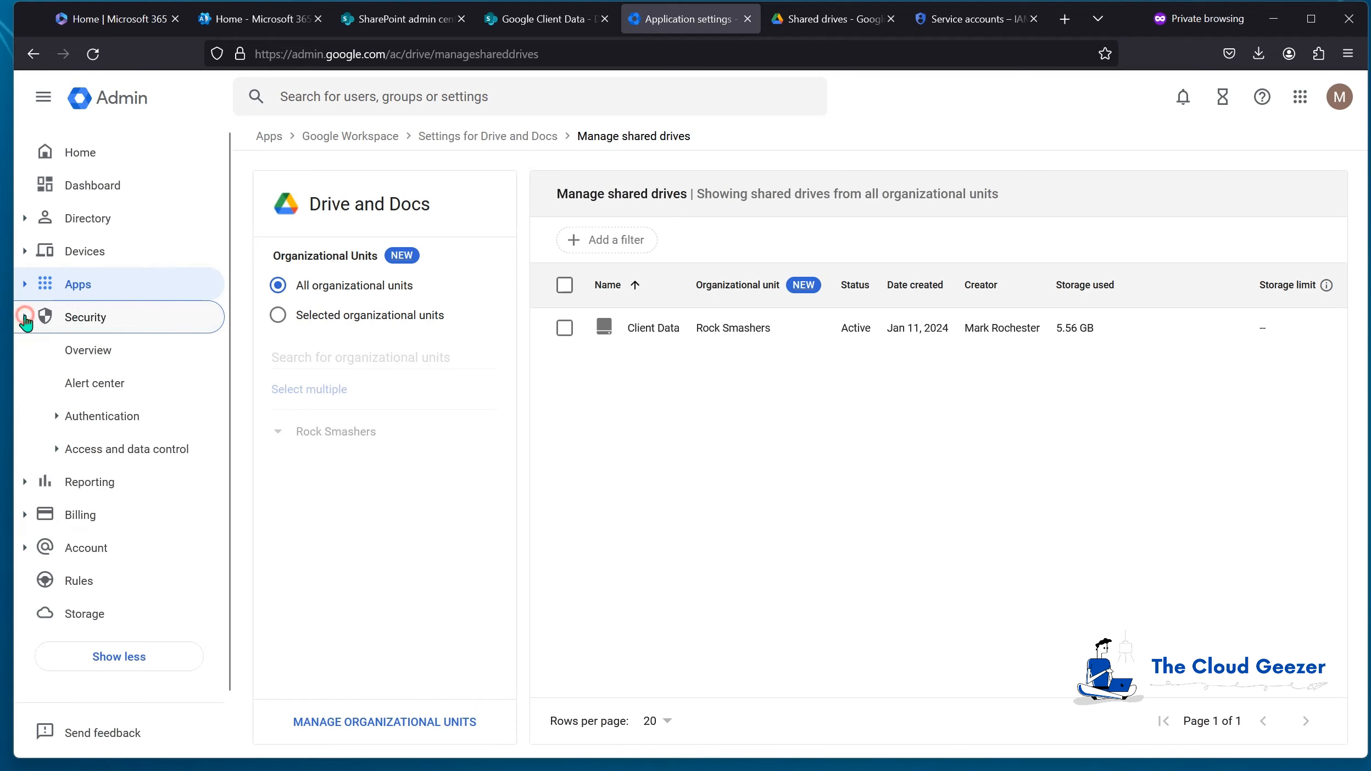
click(57, 449)
click(117, 484)
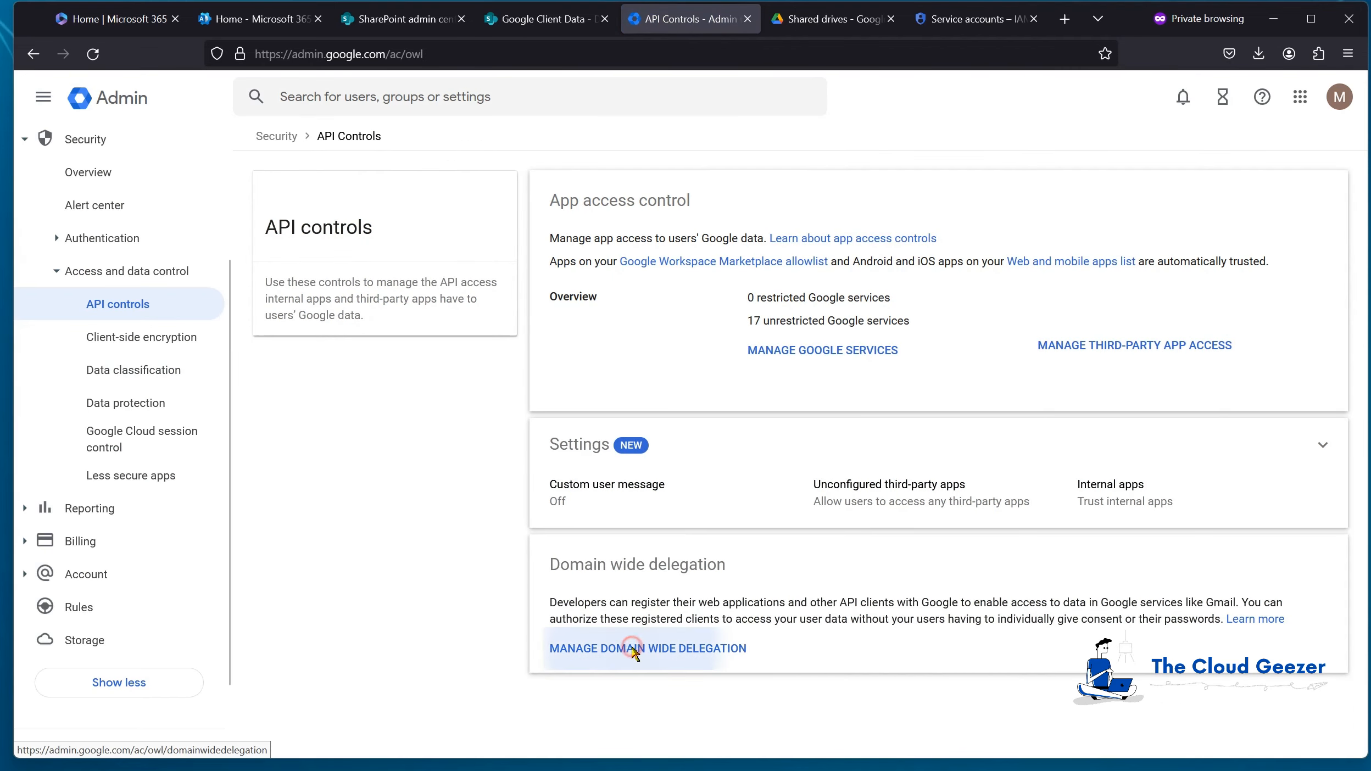
click(634, 654)
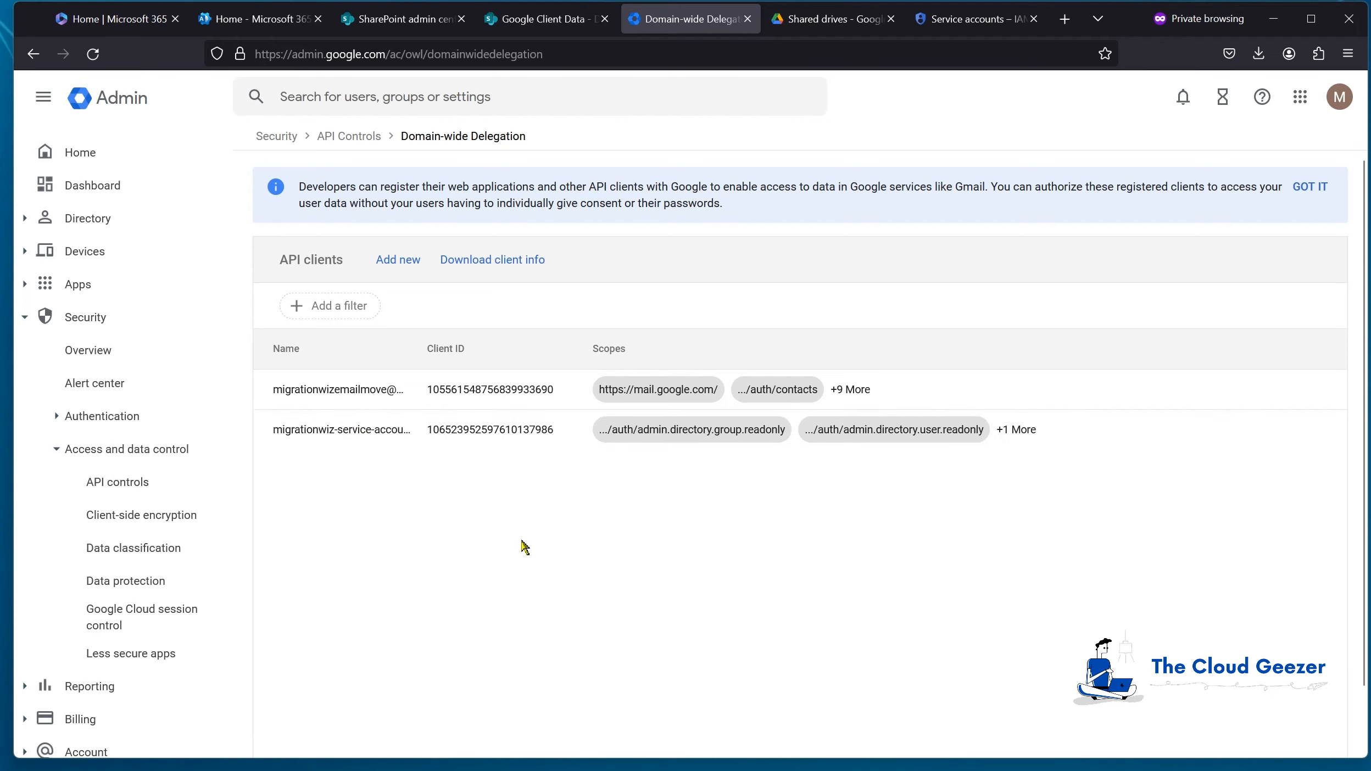
Step: Add a new API client with the pasted service account client ID, scopes still empty
click(400, 263)
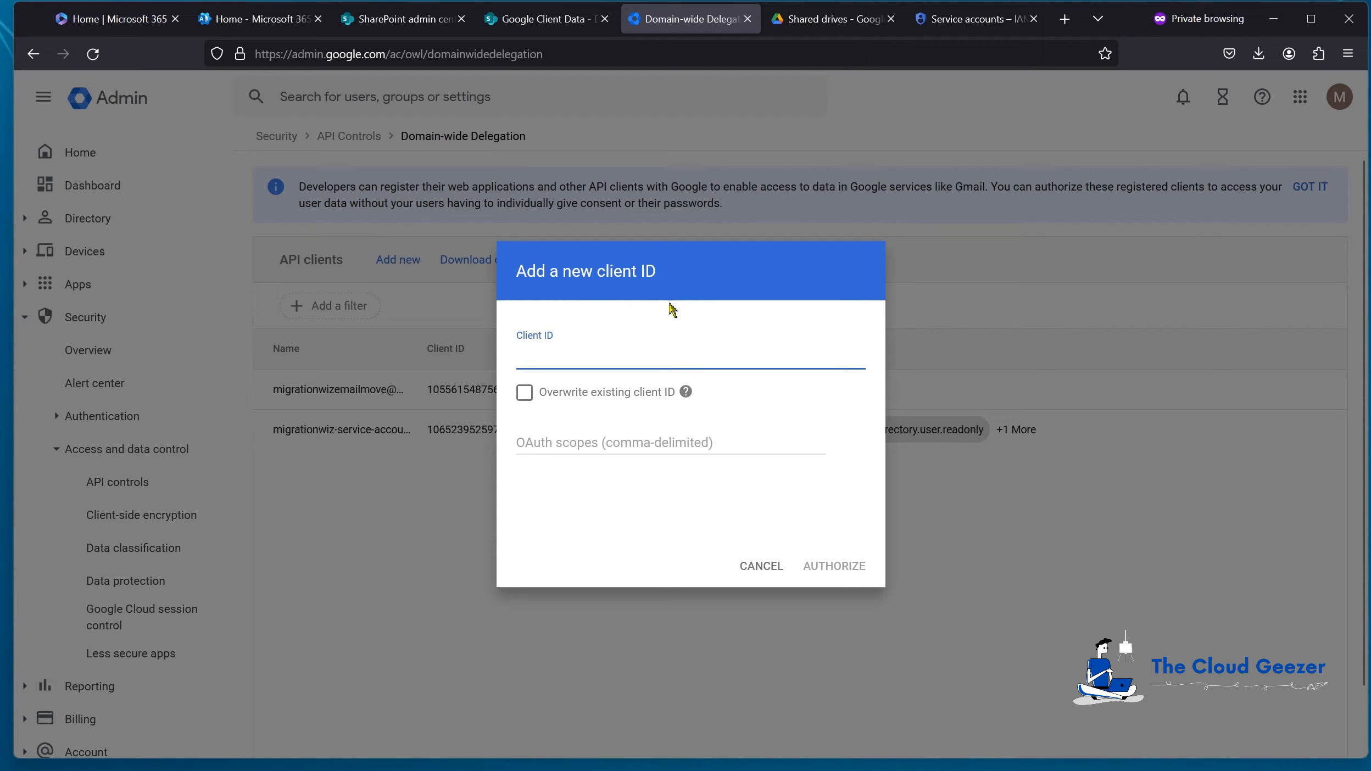
key(ctrl+v)
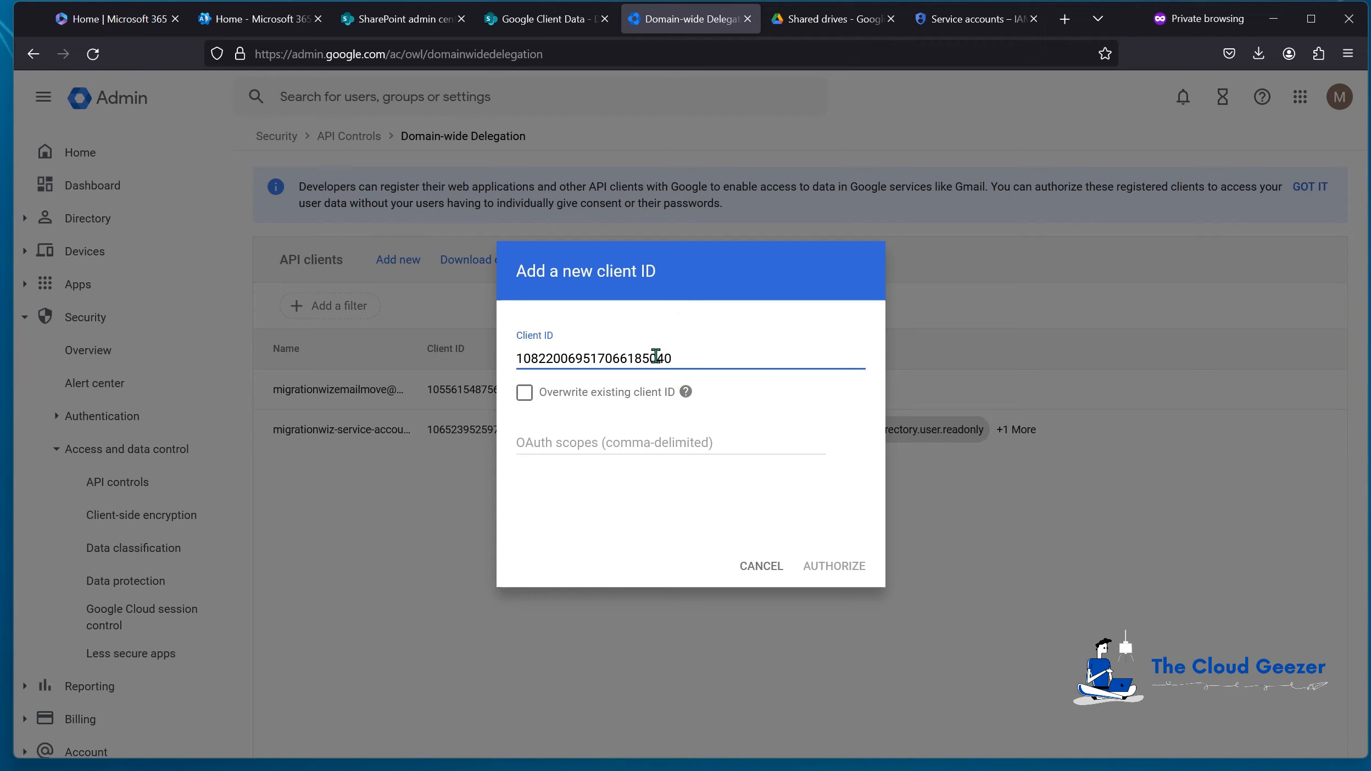
click(574, 438)
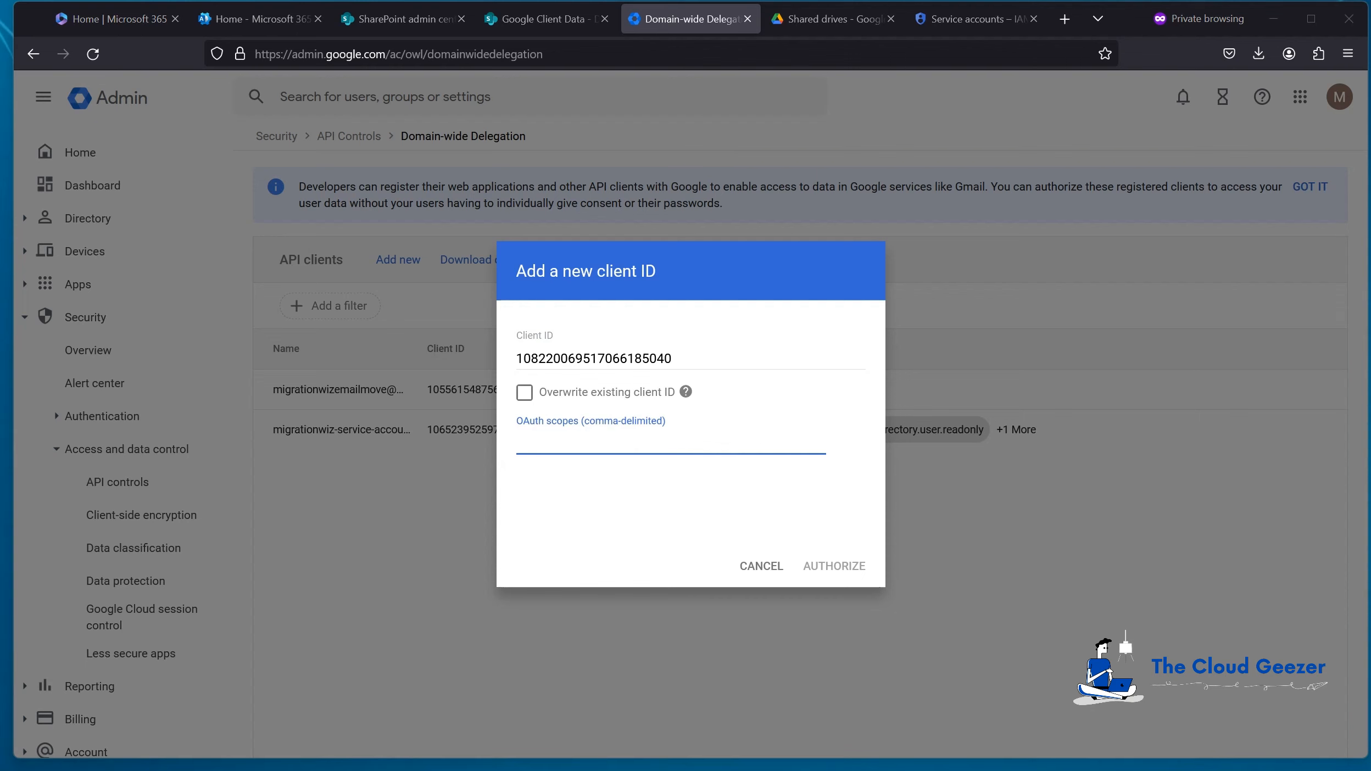
key(alt+Tab)
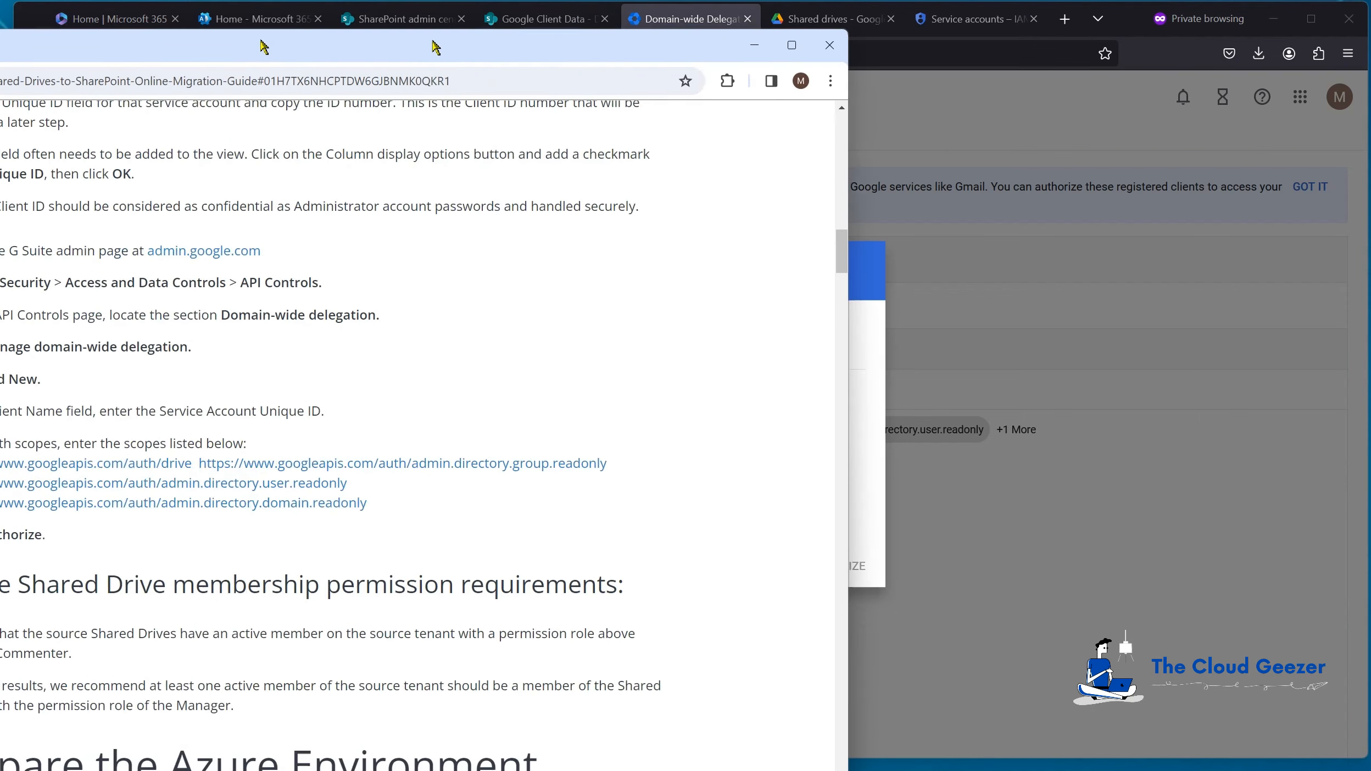
Step: Select and copy the four OAuth scope URLs from step 12 of the BitTitan guide
scroll(703, 327, down, 2)
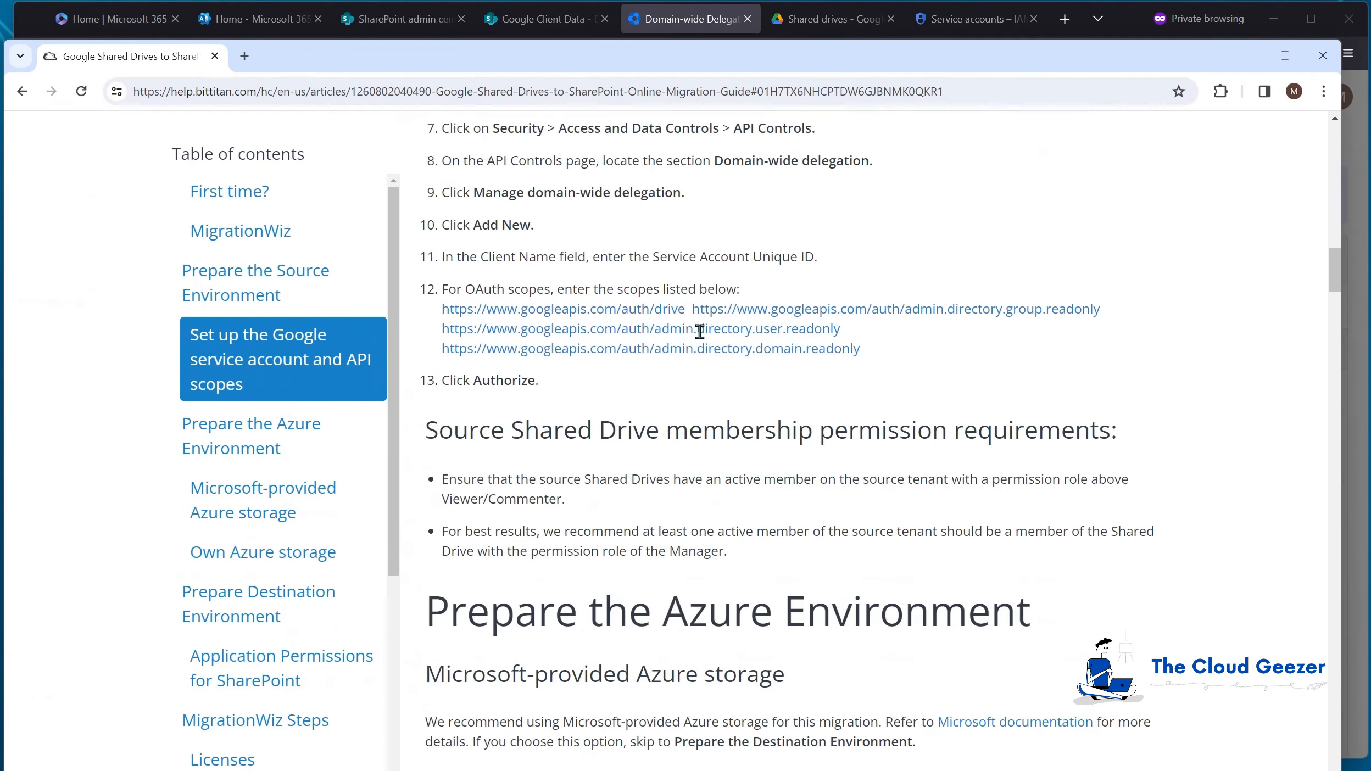
scroll(550, 341, up, 1)
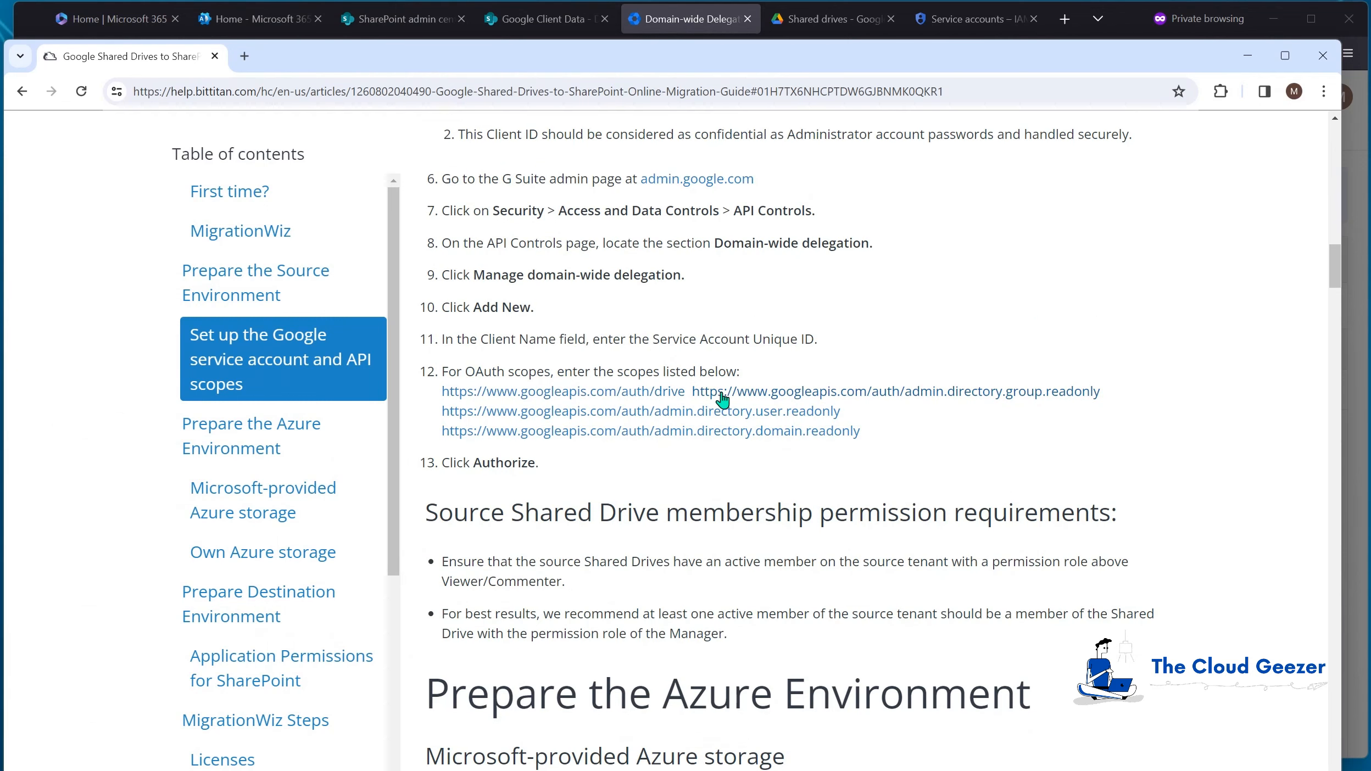
drag(885, 438, 444, 394)
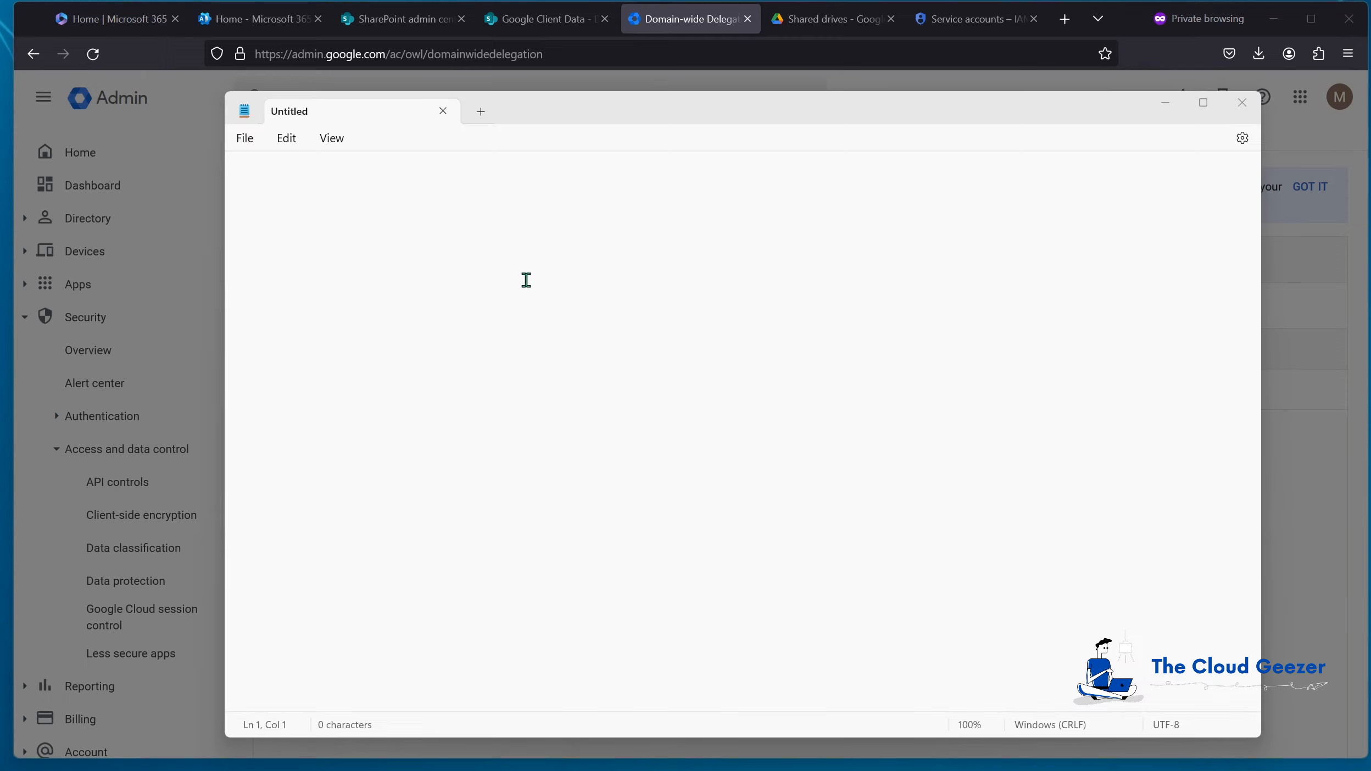
Step: Paste the four scope URLs into Notepad and join them into one comma-separated line
key(ctrl+v)
click(495, 174)
key(BackSpace)
key(BackSpace)
text(,)
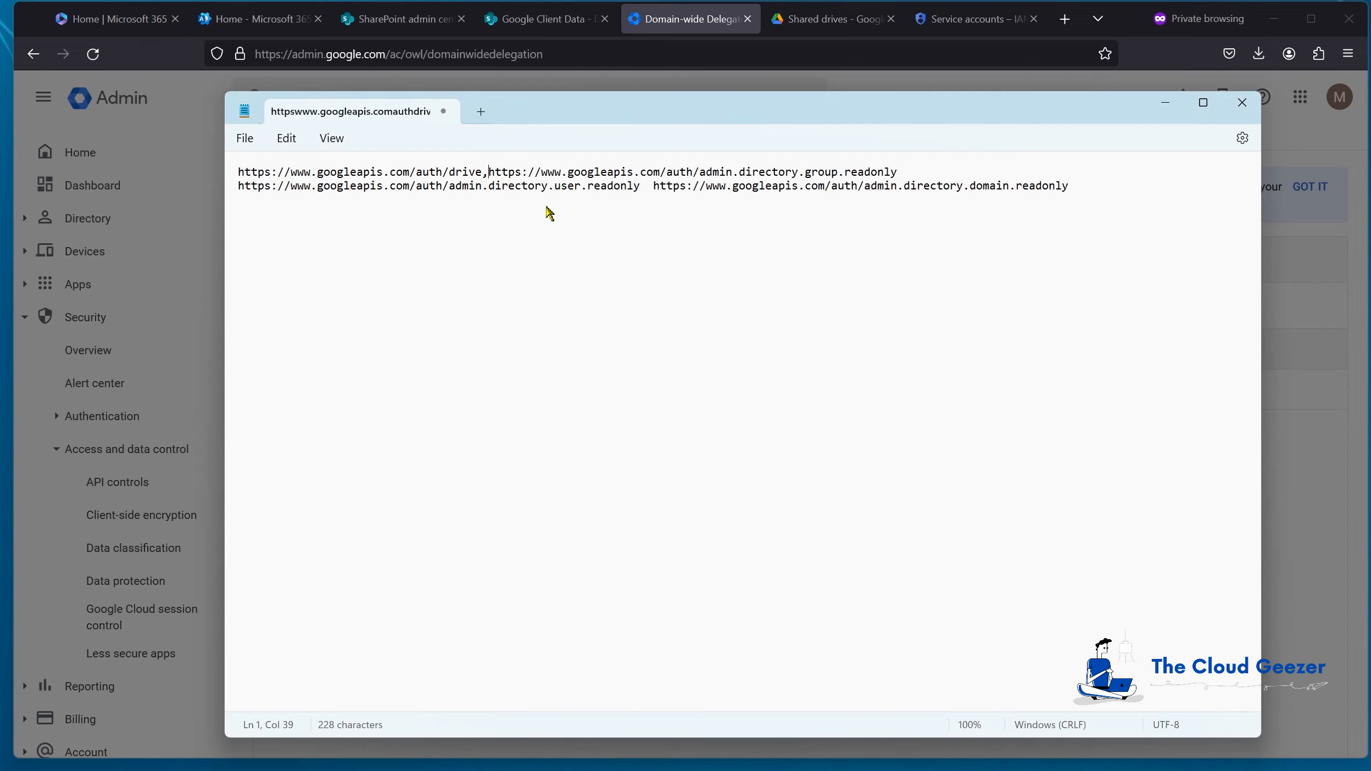
key(BackSpace)
key(BackSpace)
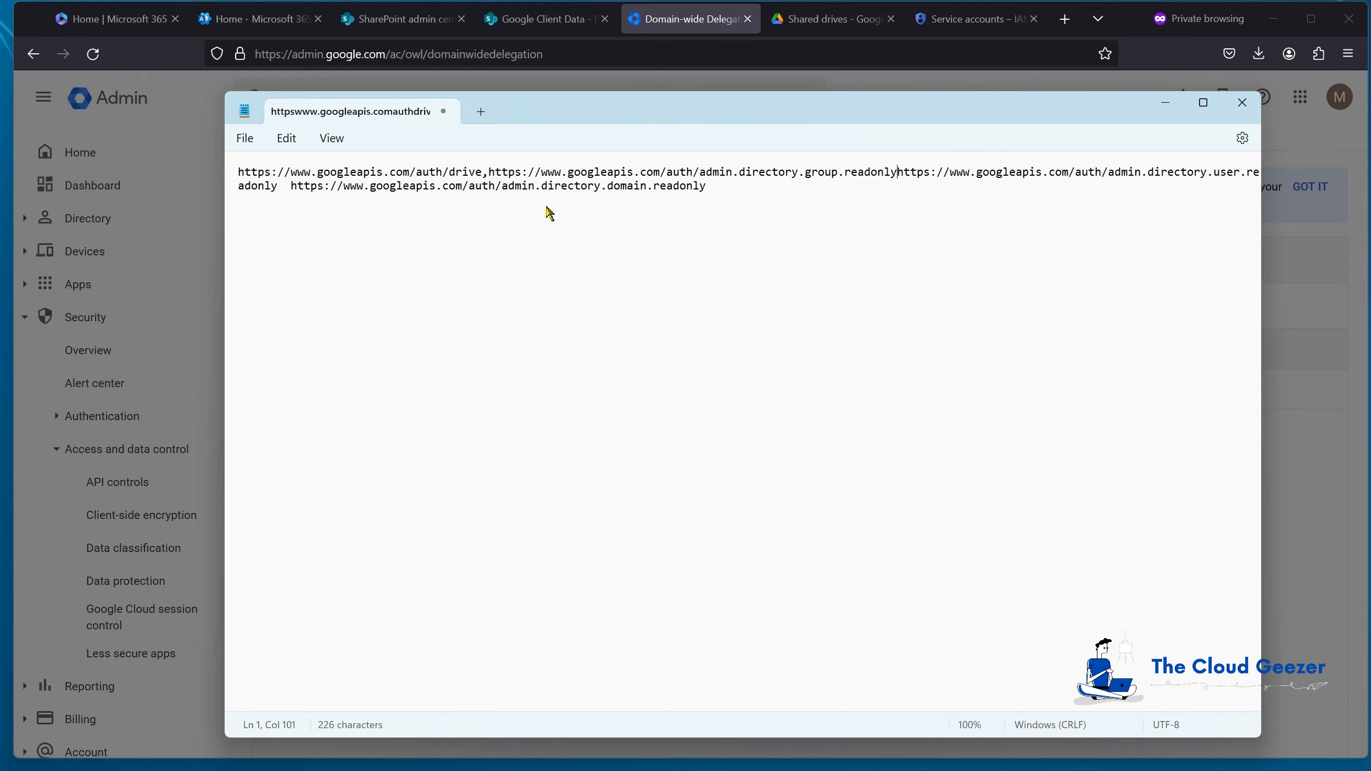
text(,)
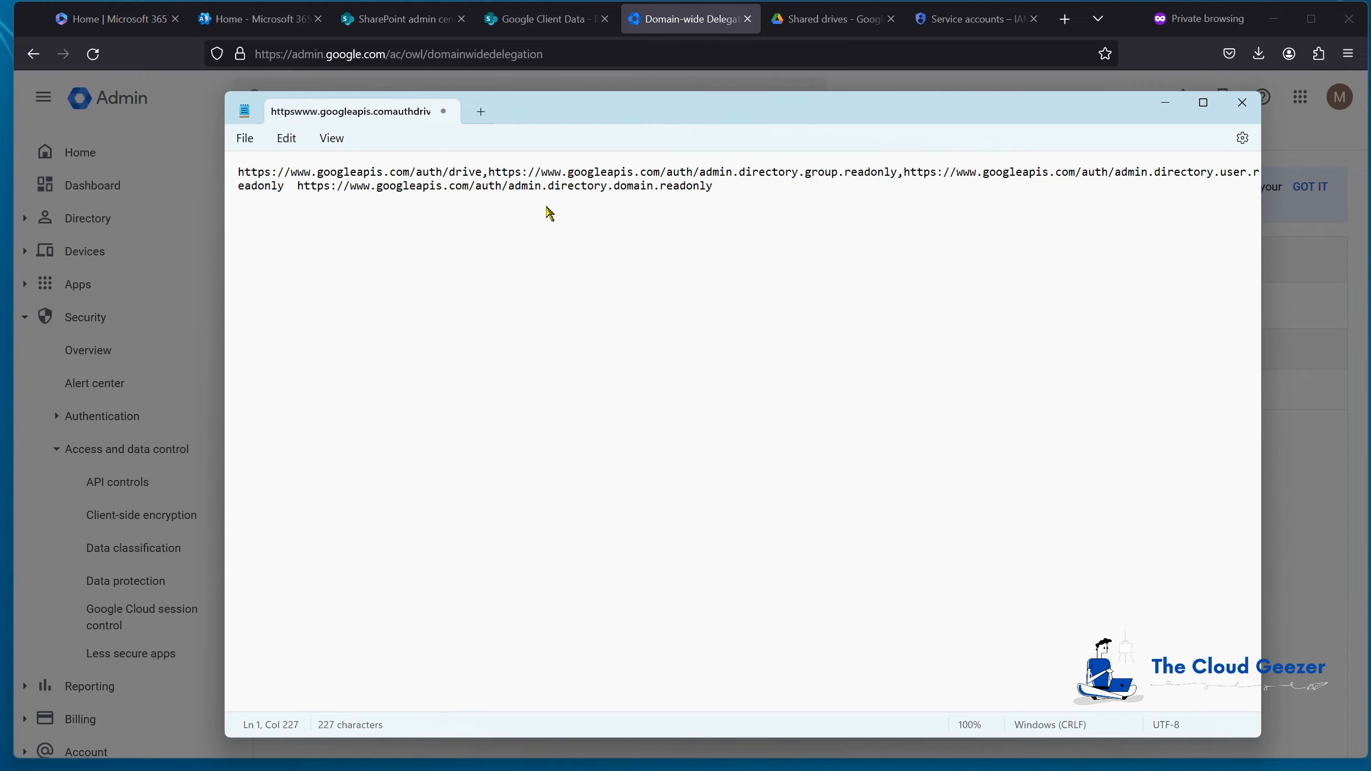
click(301, 188)
key(BackSpace)
key(BackSpace)
text(,)
drag(725, 186, 213, 171)
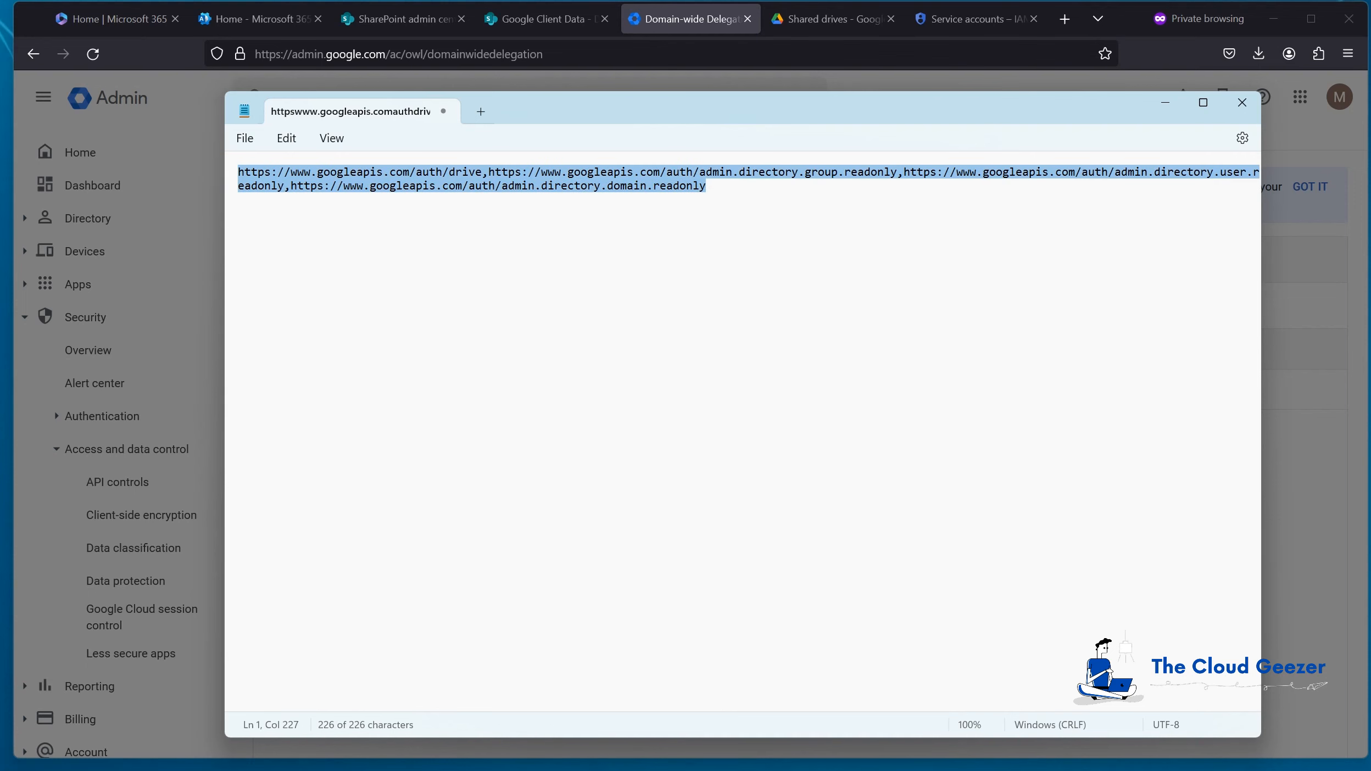
click(1166, 103)
Step: Authorize the migrationwizshareddata client with the comma-separated scope list and review its four scopes
click(680, 443)
key(ctrl+v)
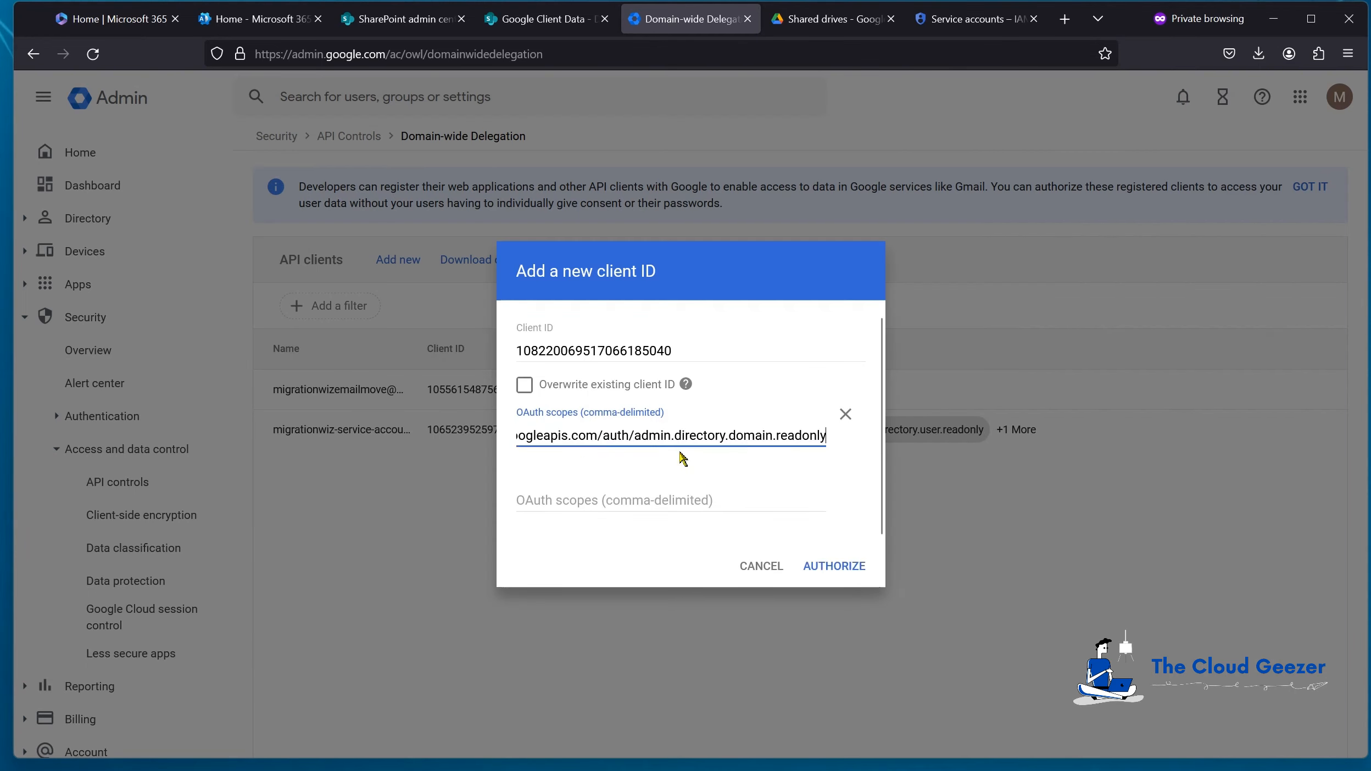
click(840, 569)
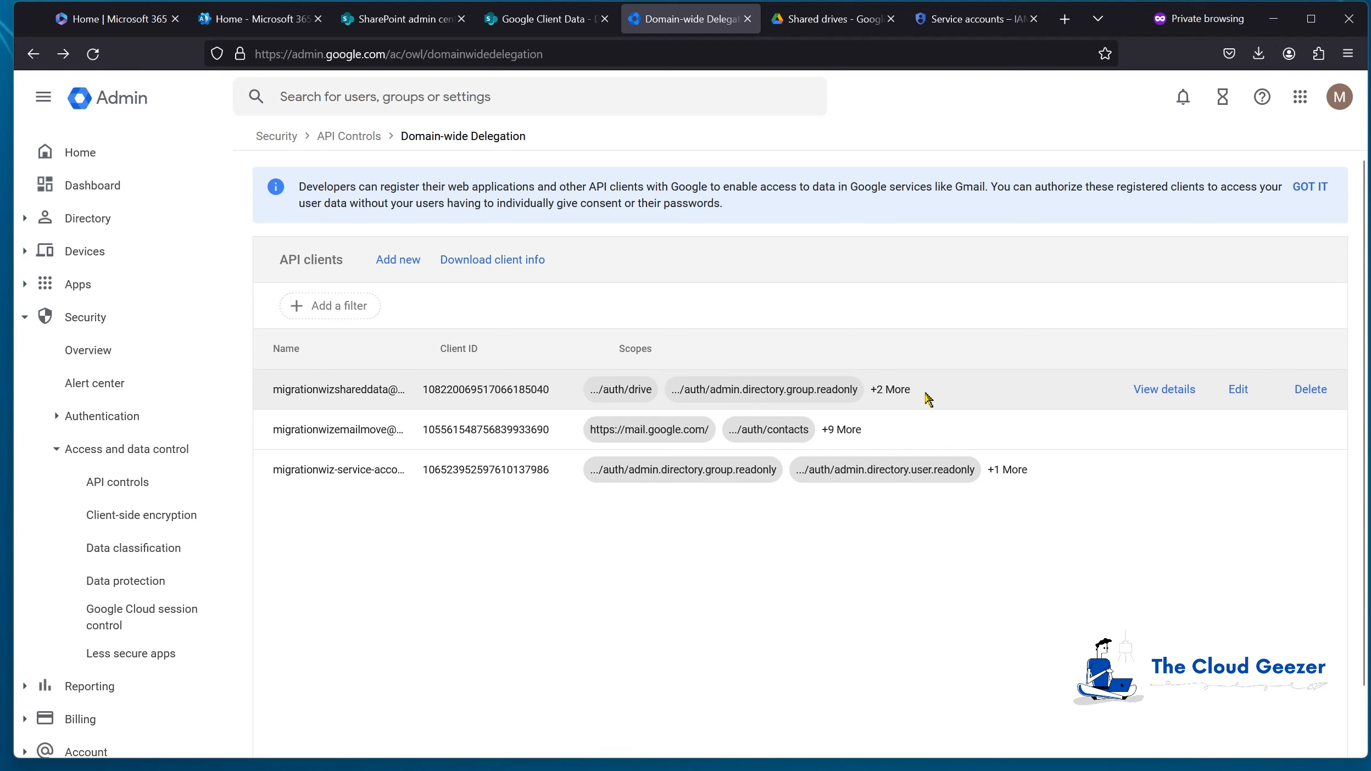
click(1154, 390)
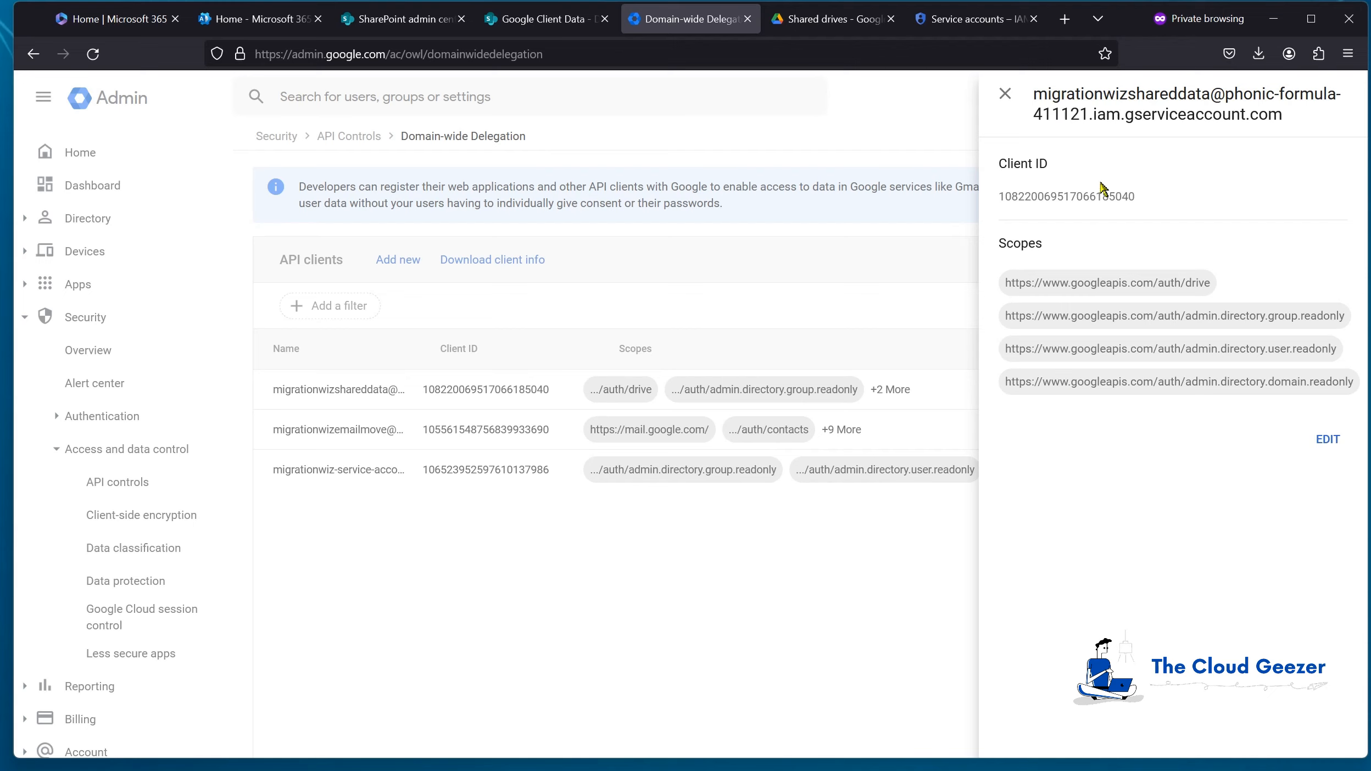
click(1005, 94)
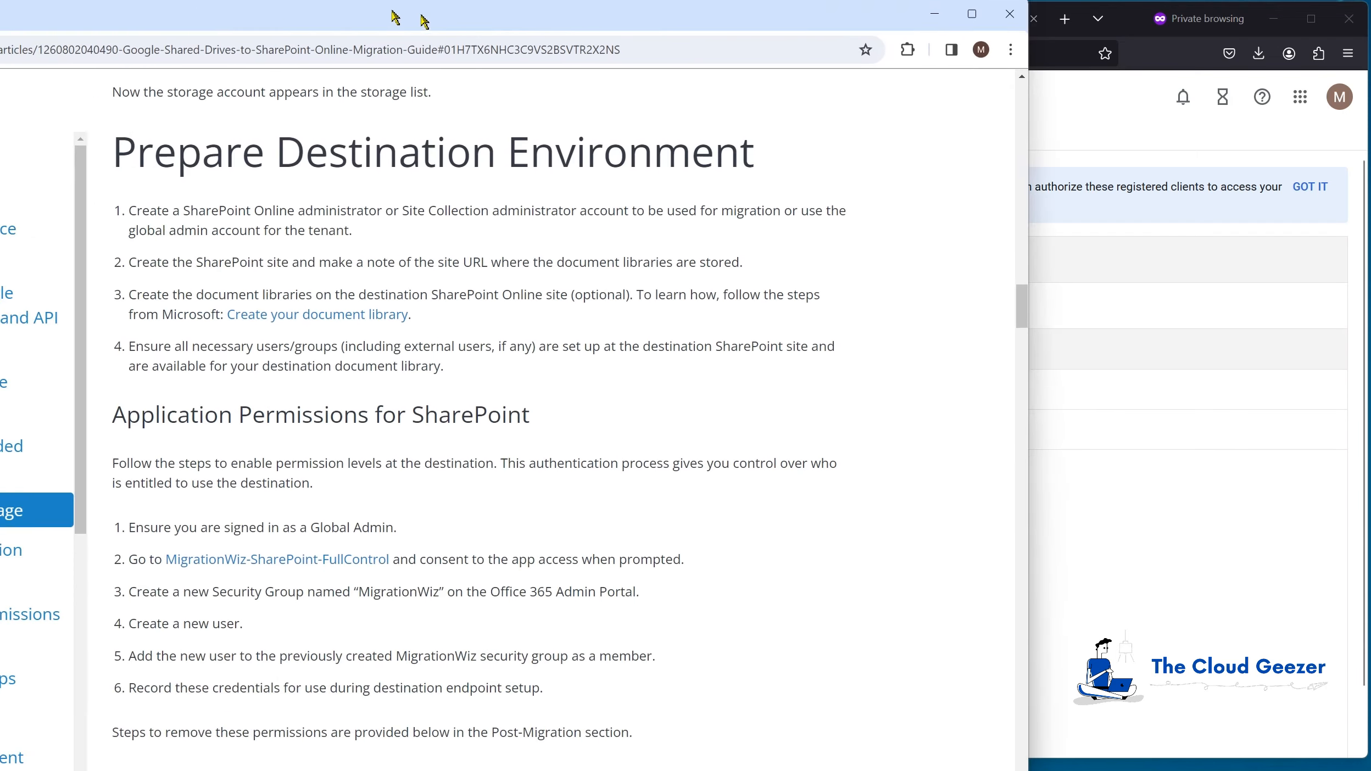
Step: Copy the MigrationWiz-SharePoint-FullControl consent link from the Application Permissions for SharePoint section
click(749, 37)
scroll(686, 392, down, 3)
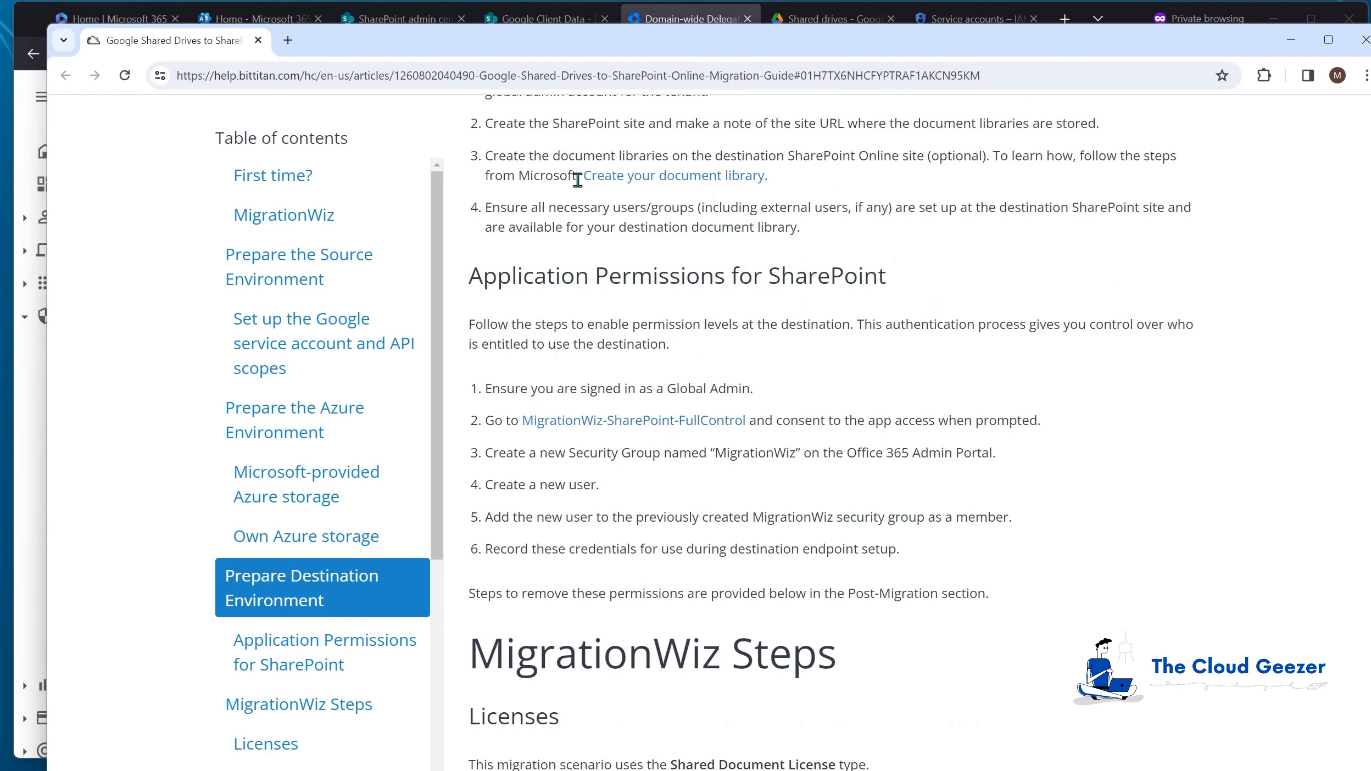
right_click(656, 420)
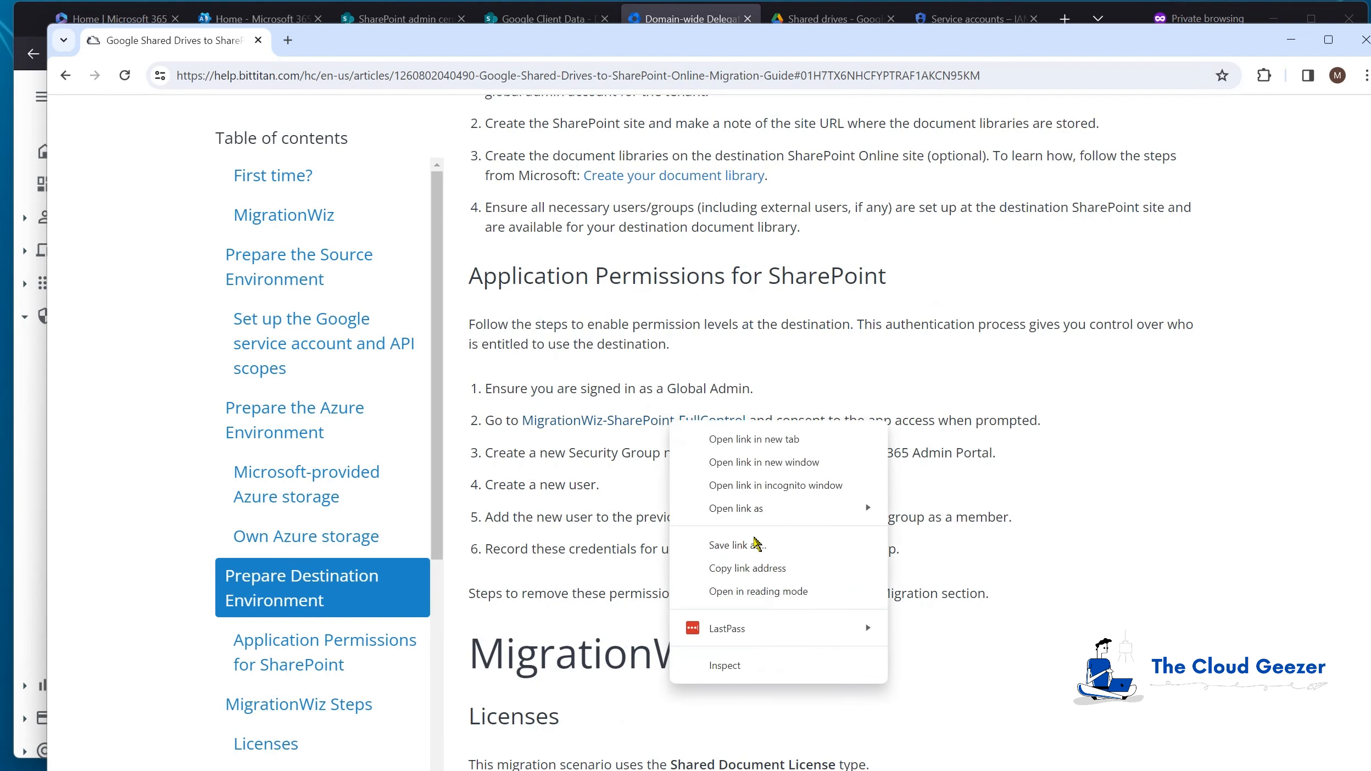
click(745, 569)
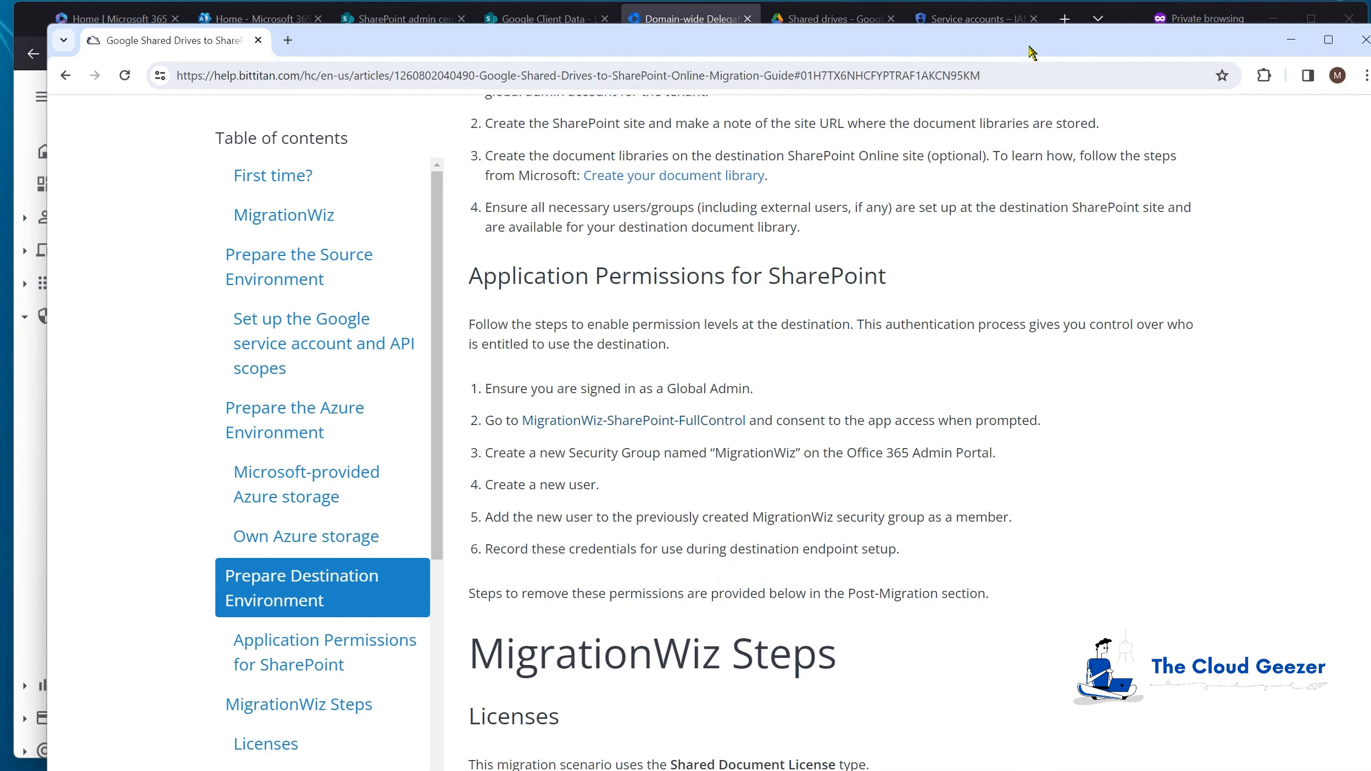
drag(589, 45, 557, 554)
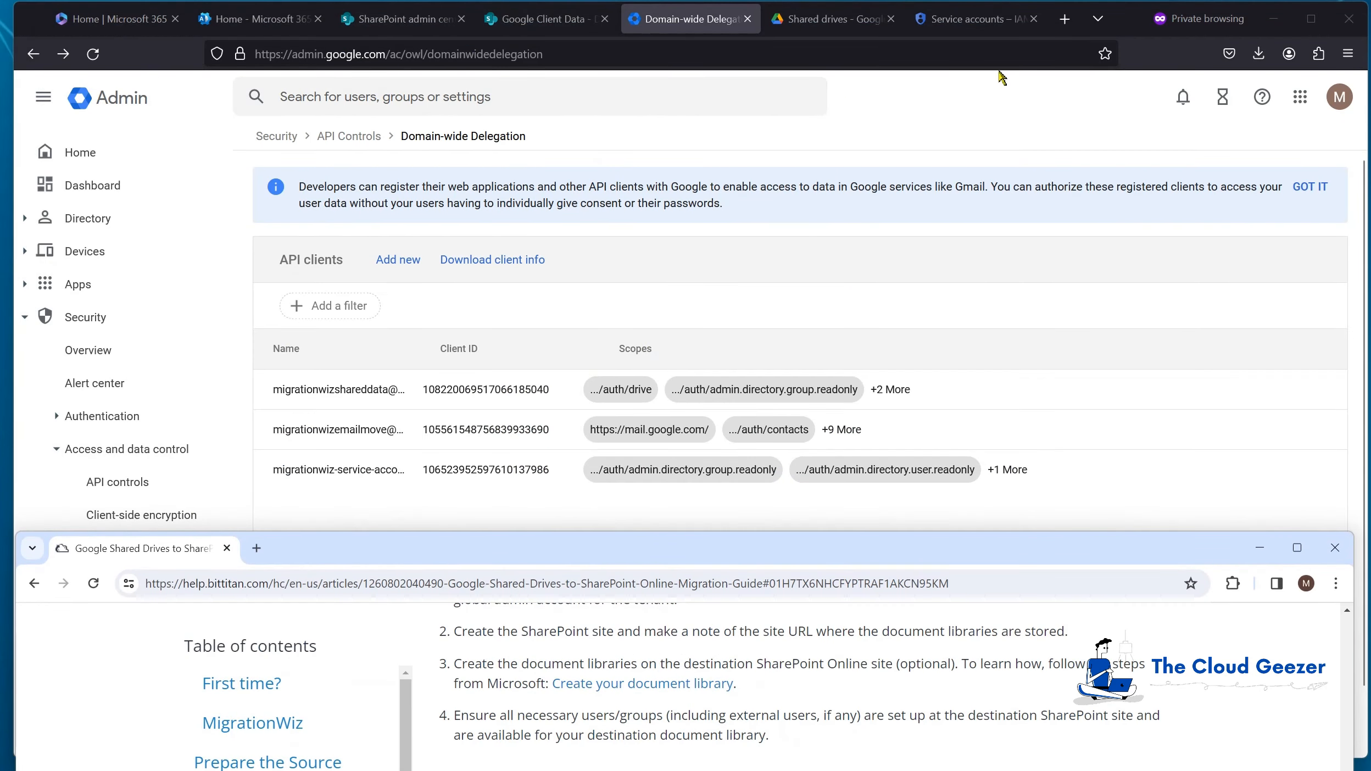
Step: Grant admin consent to MigrationWiz-SharePoint-FullControl in a private tab, then accept all BitTitan cookies
click(1066, 19)
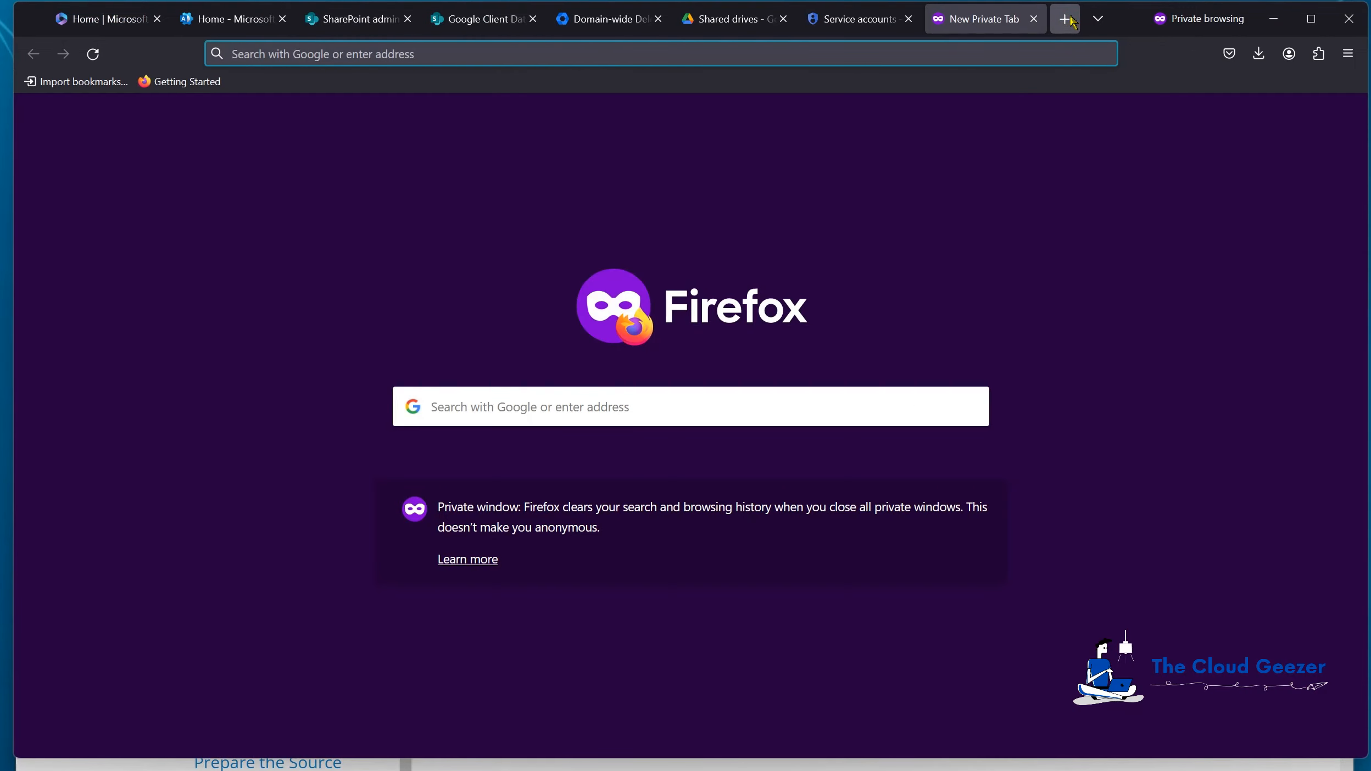
key(ctrl+v)
key(Return)
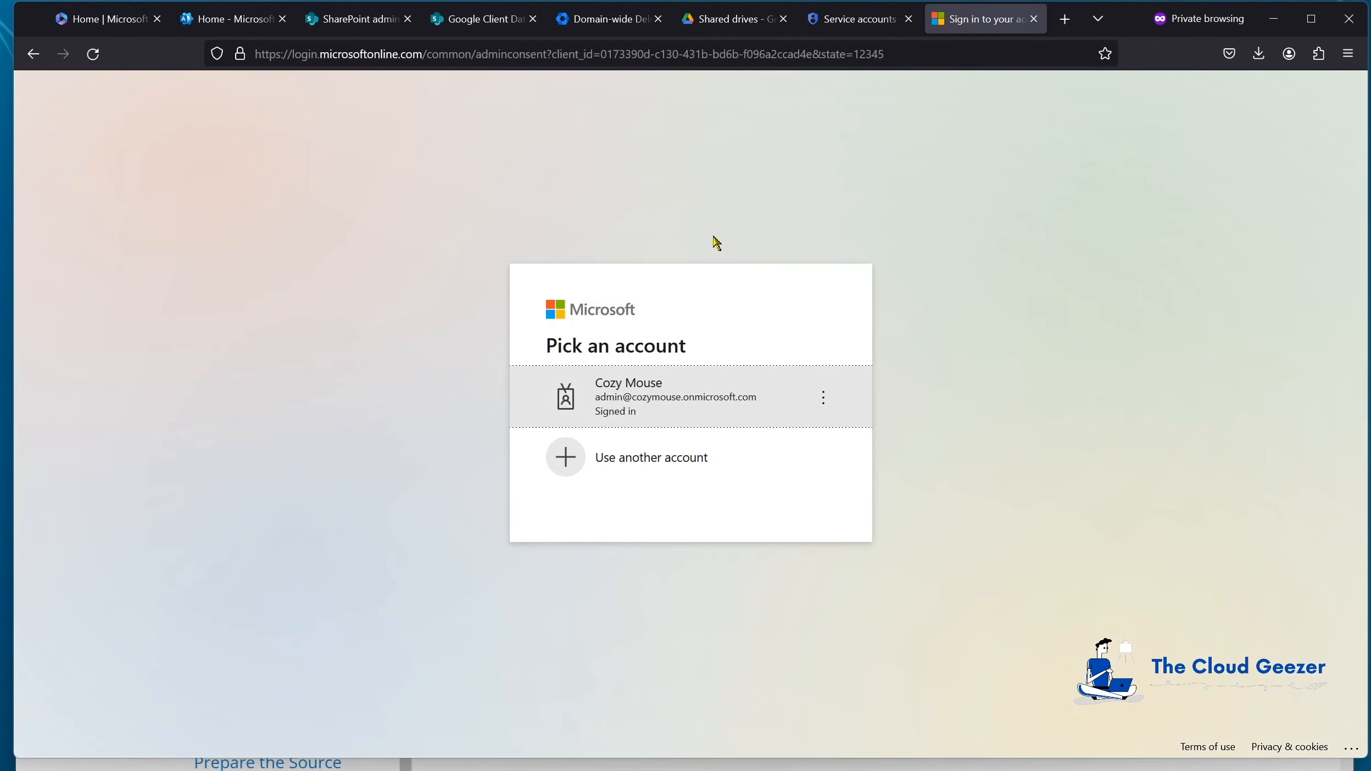
click(682, 396)
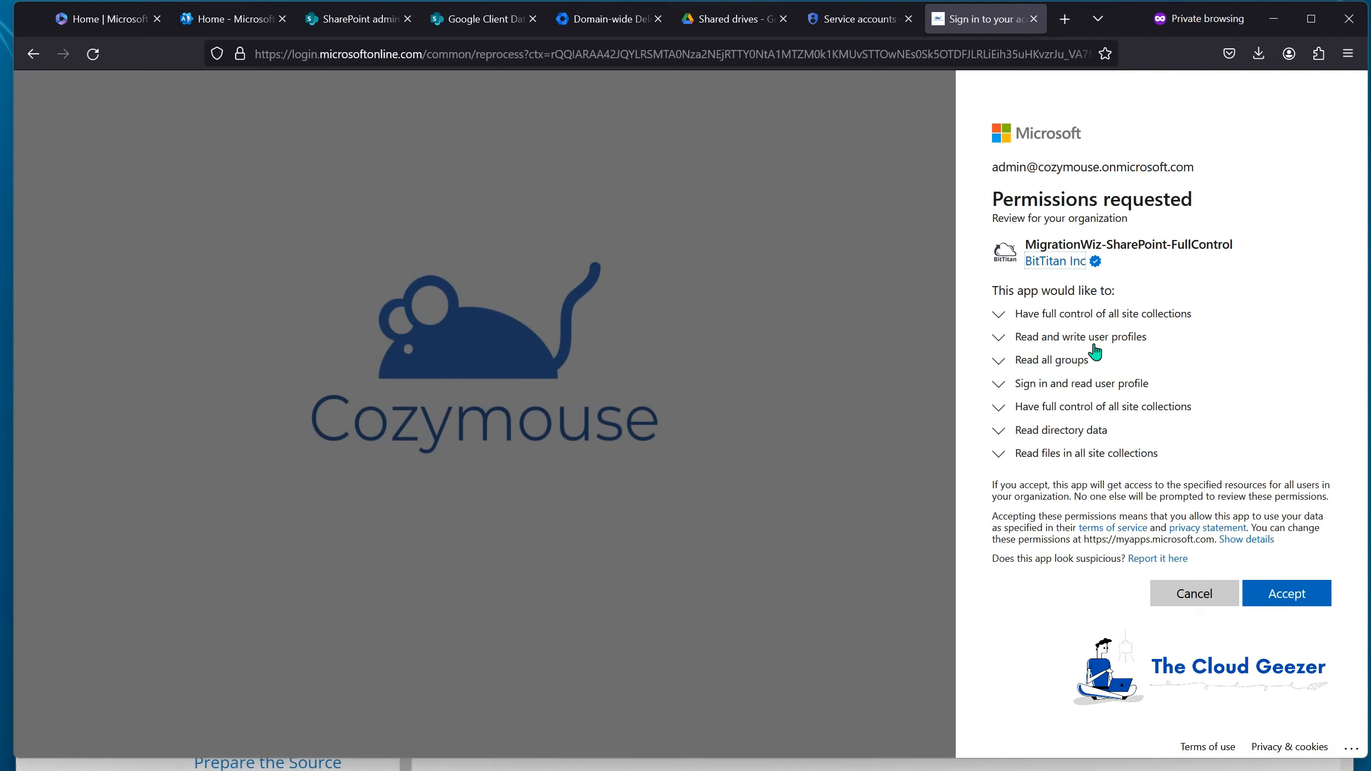
click(1286, 597)
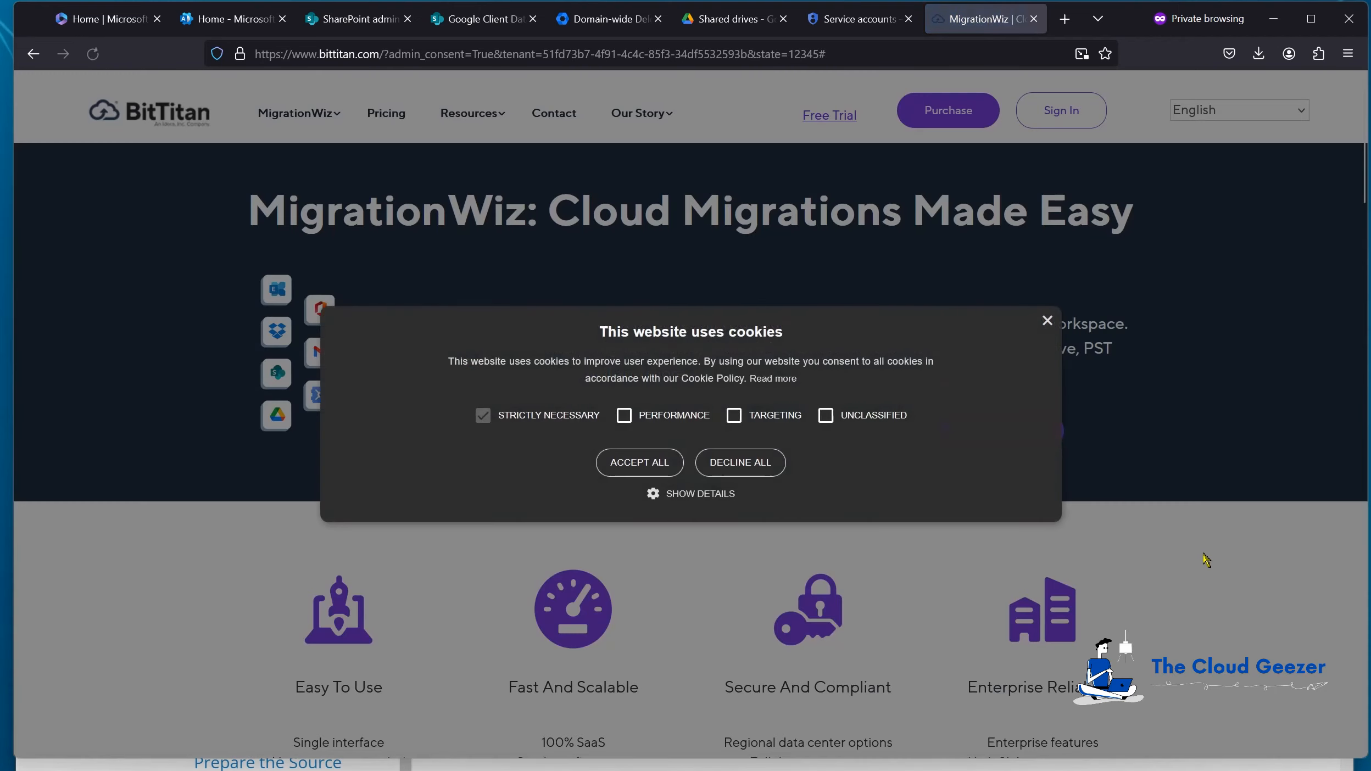
click(637, 460)
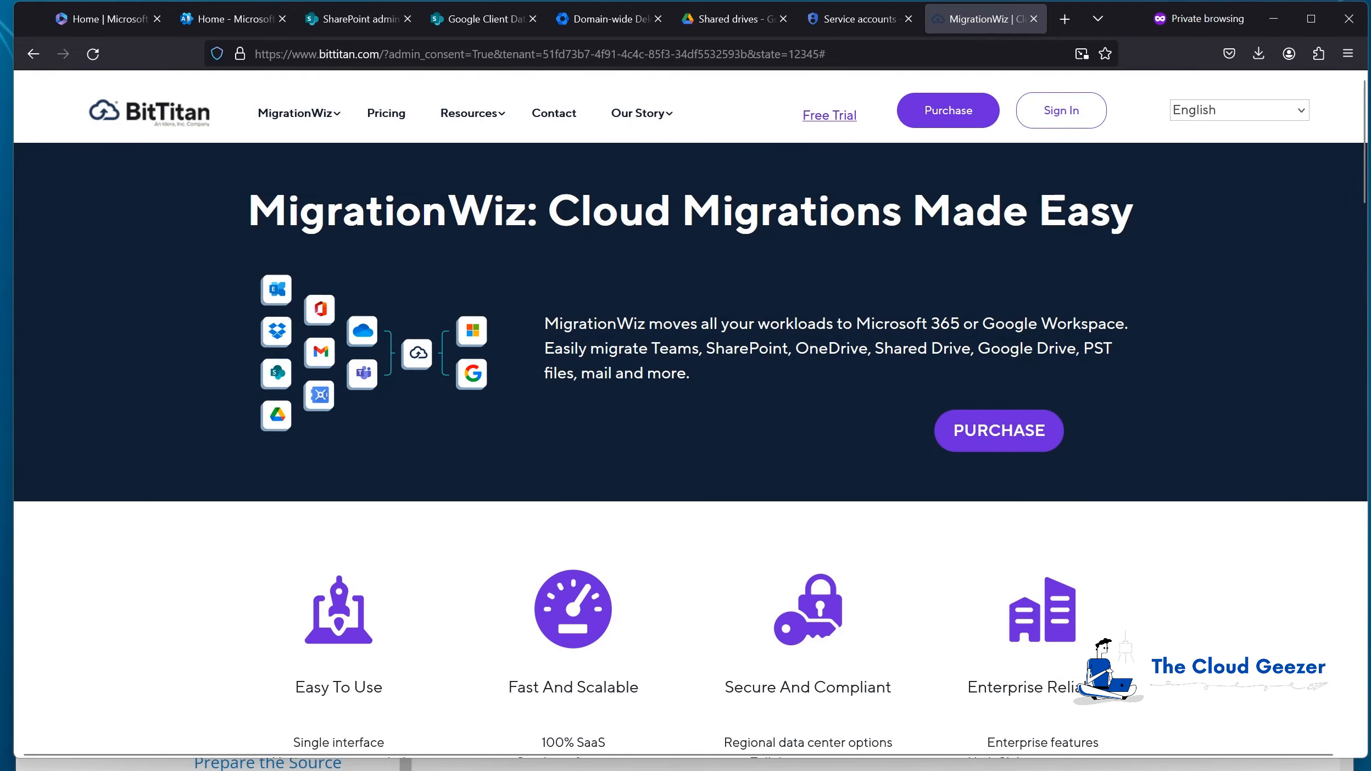
key(alt+Tab)
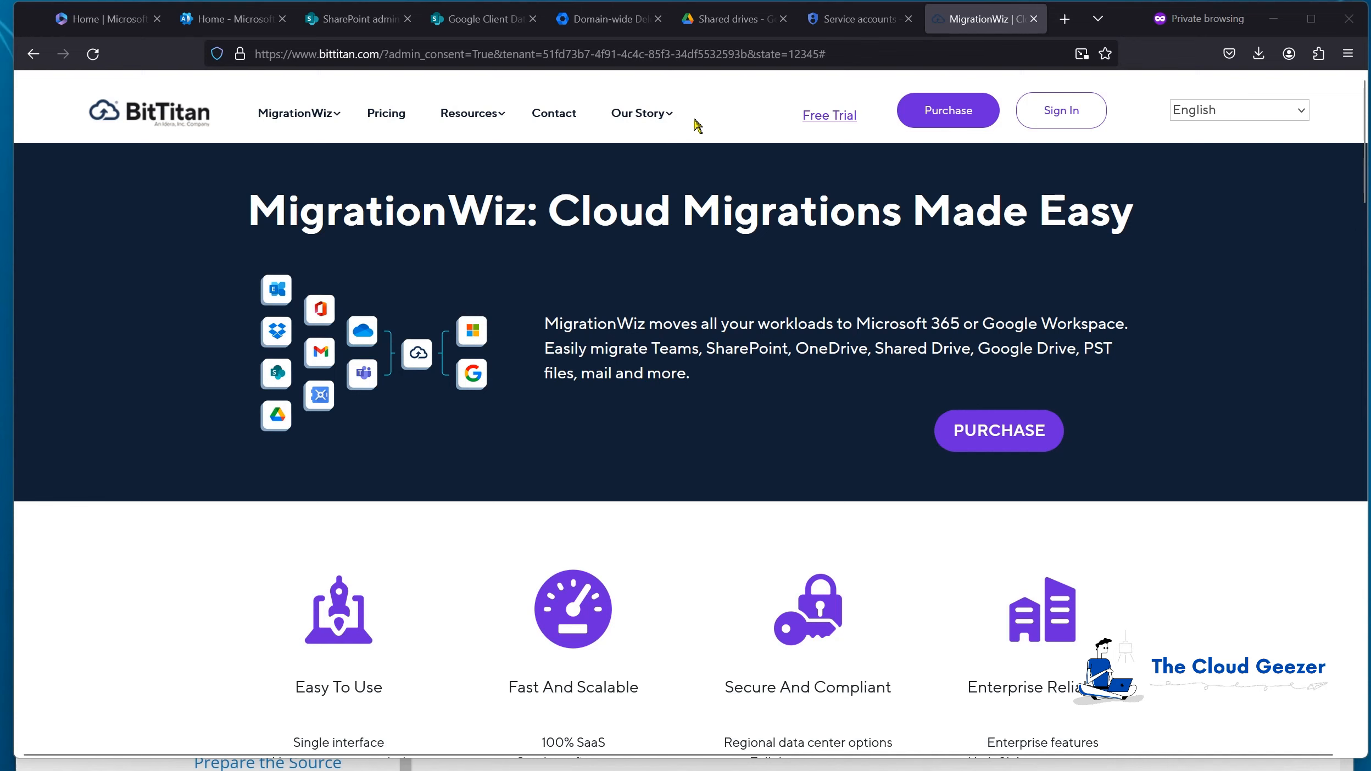
Step: Find MigrationWiz-SharePoint-FullControl among Entra enterprise apps sorted by Created on and check its Properties
click(225, 21)
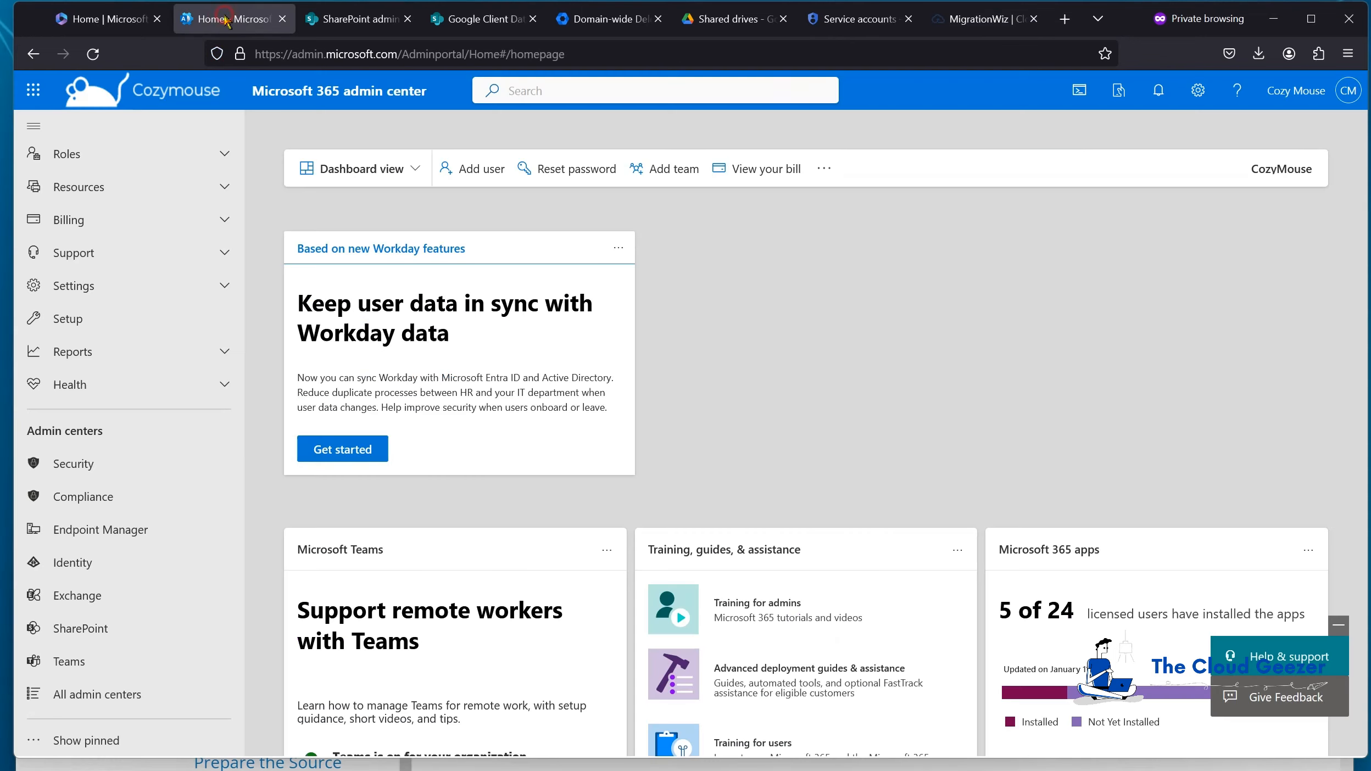
click(91, 563)
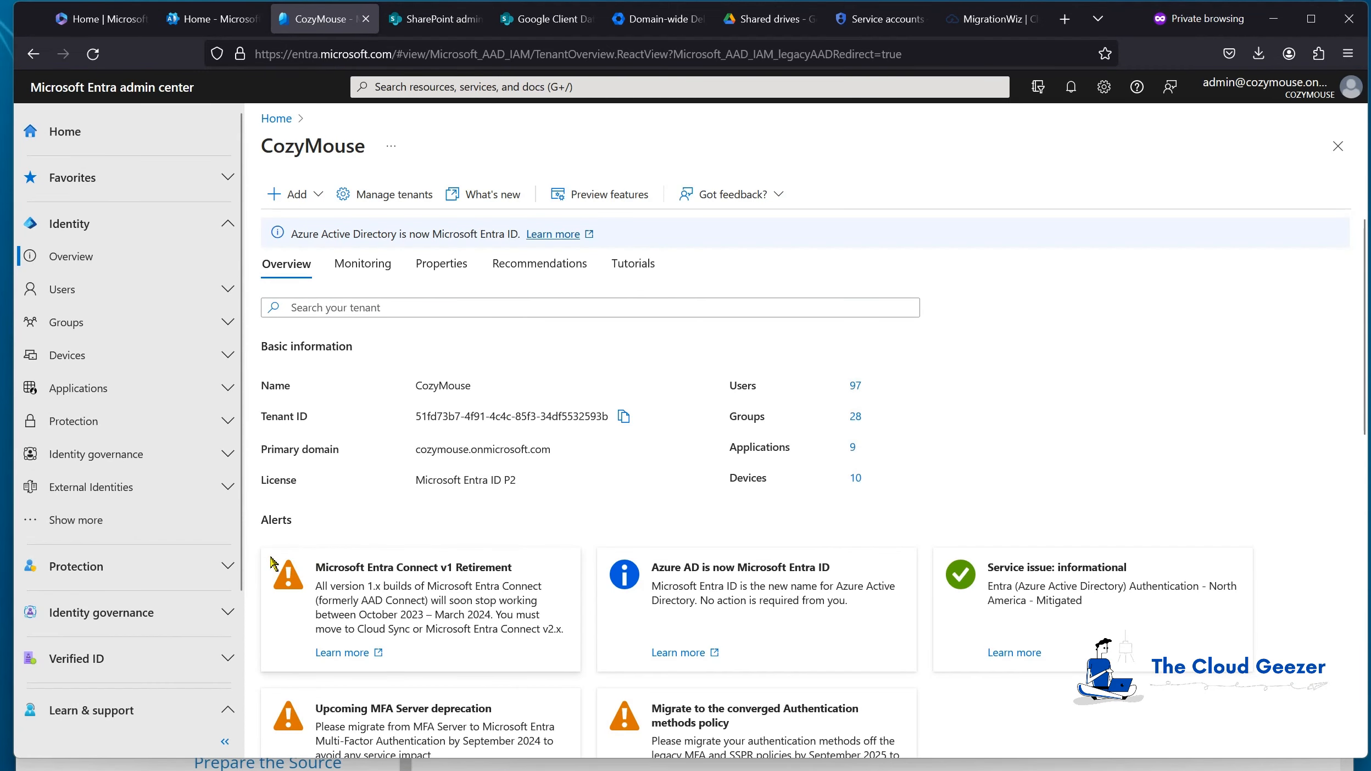
click(132, 389)
click(105, 424)
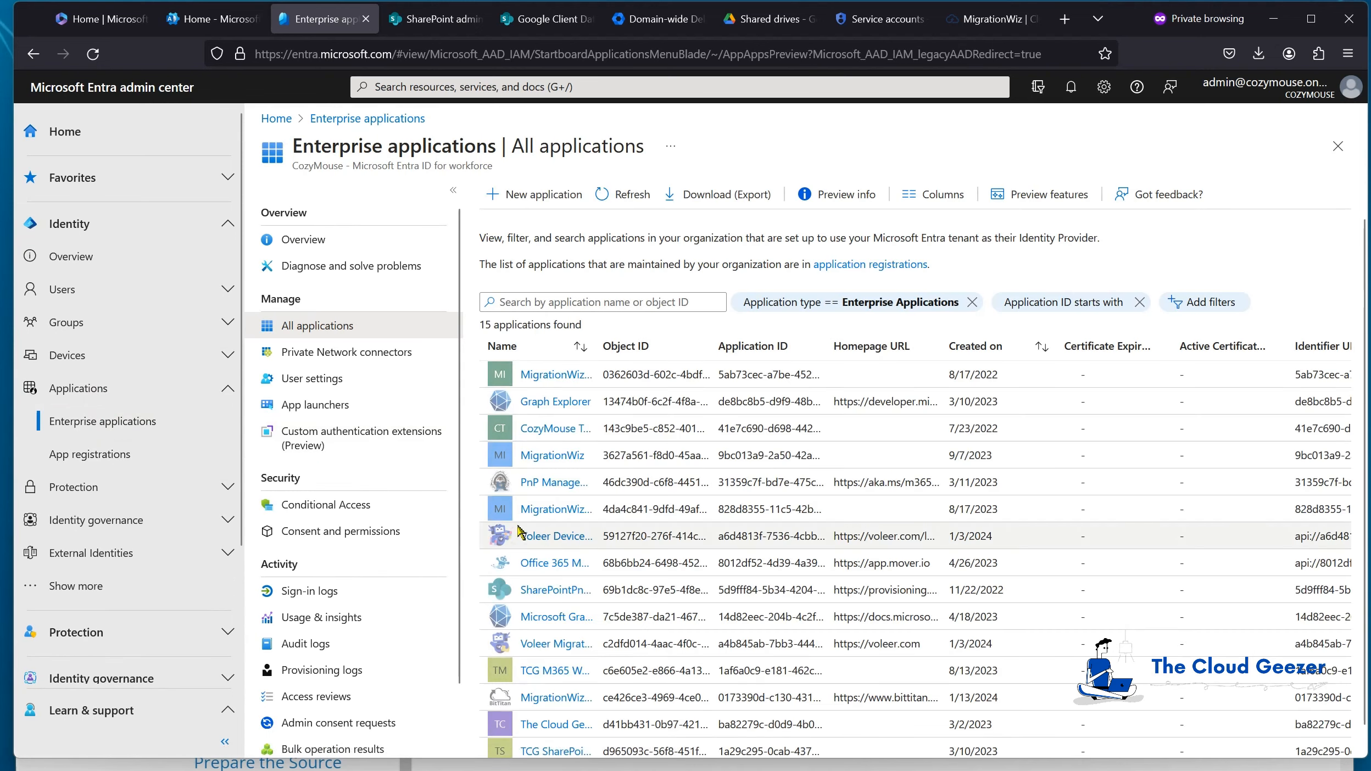
click(997, 347)
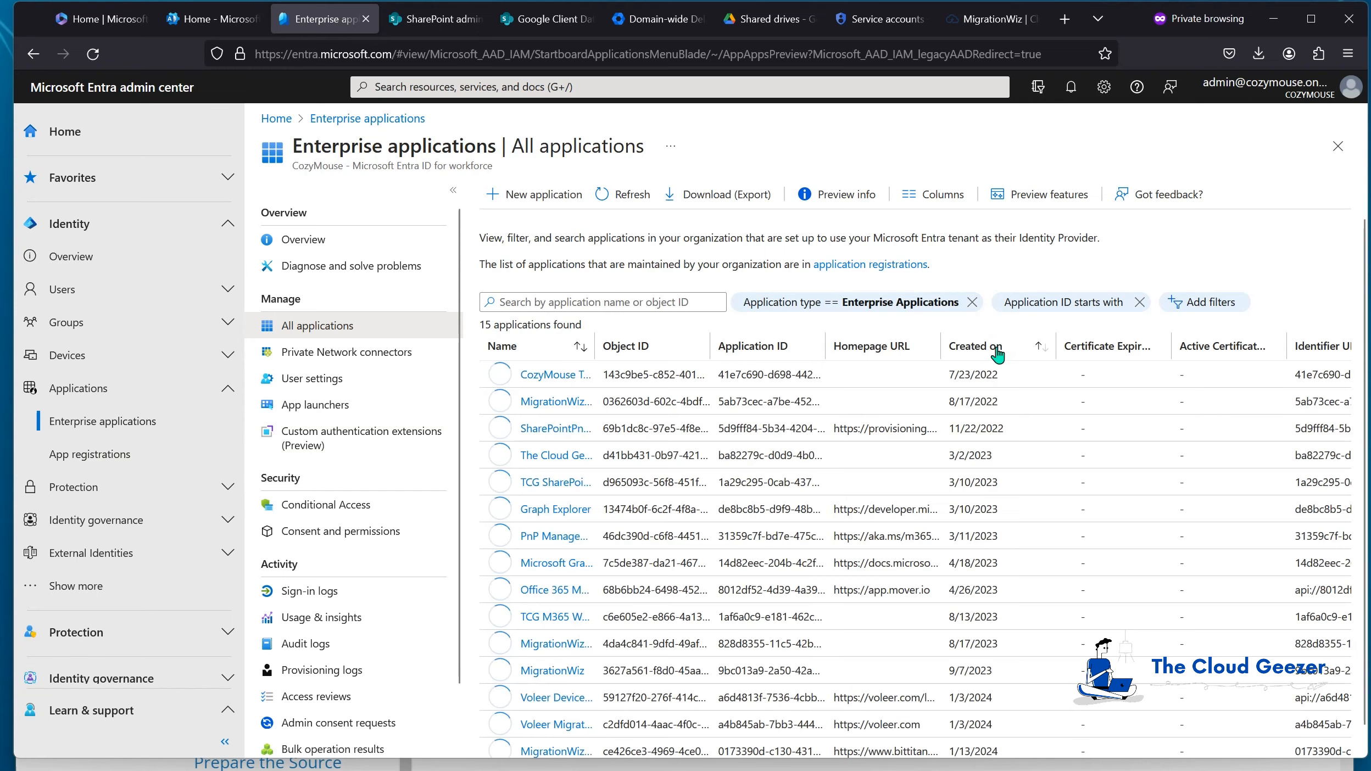
click(996, 352)
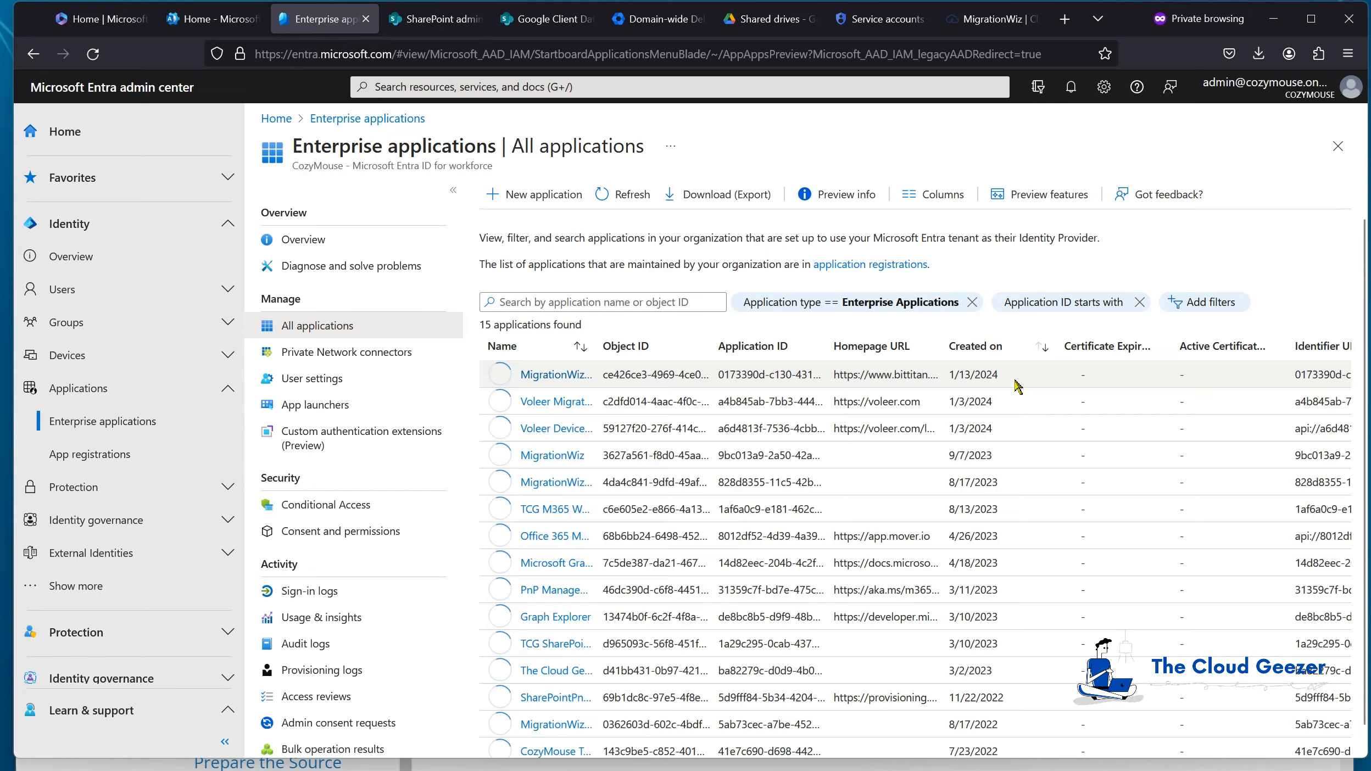
drag(596, 347, 736, 345)
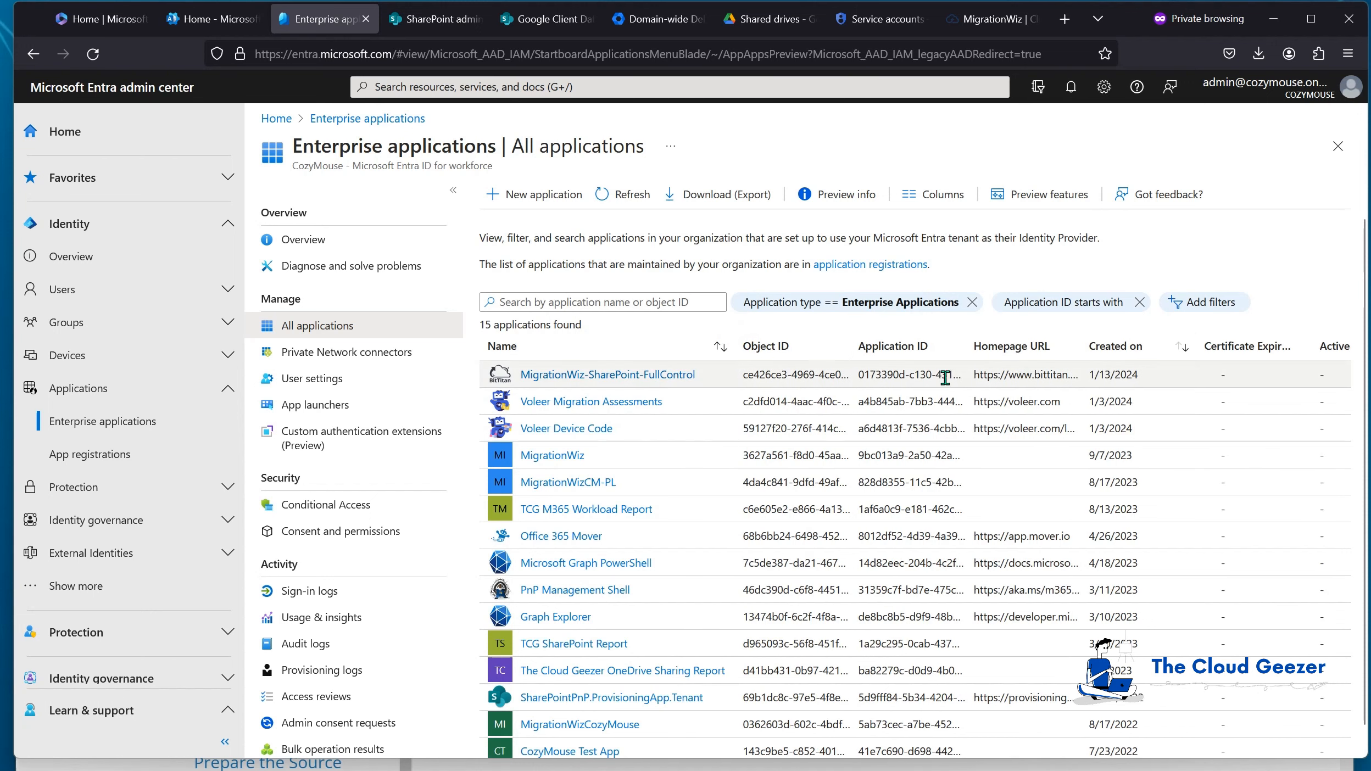
click(612, 376)
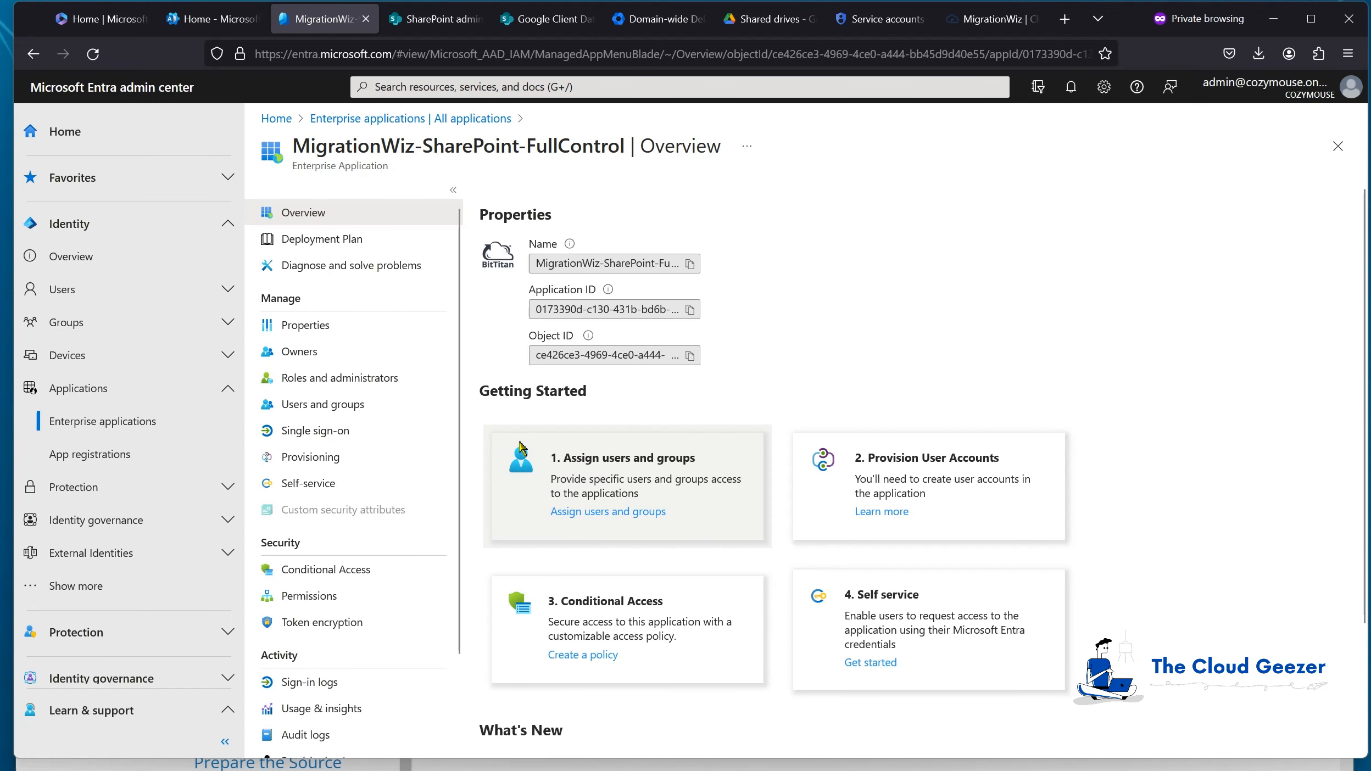
click(306, 329)
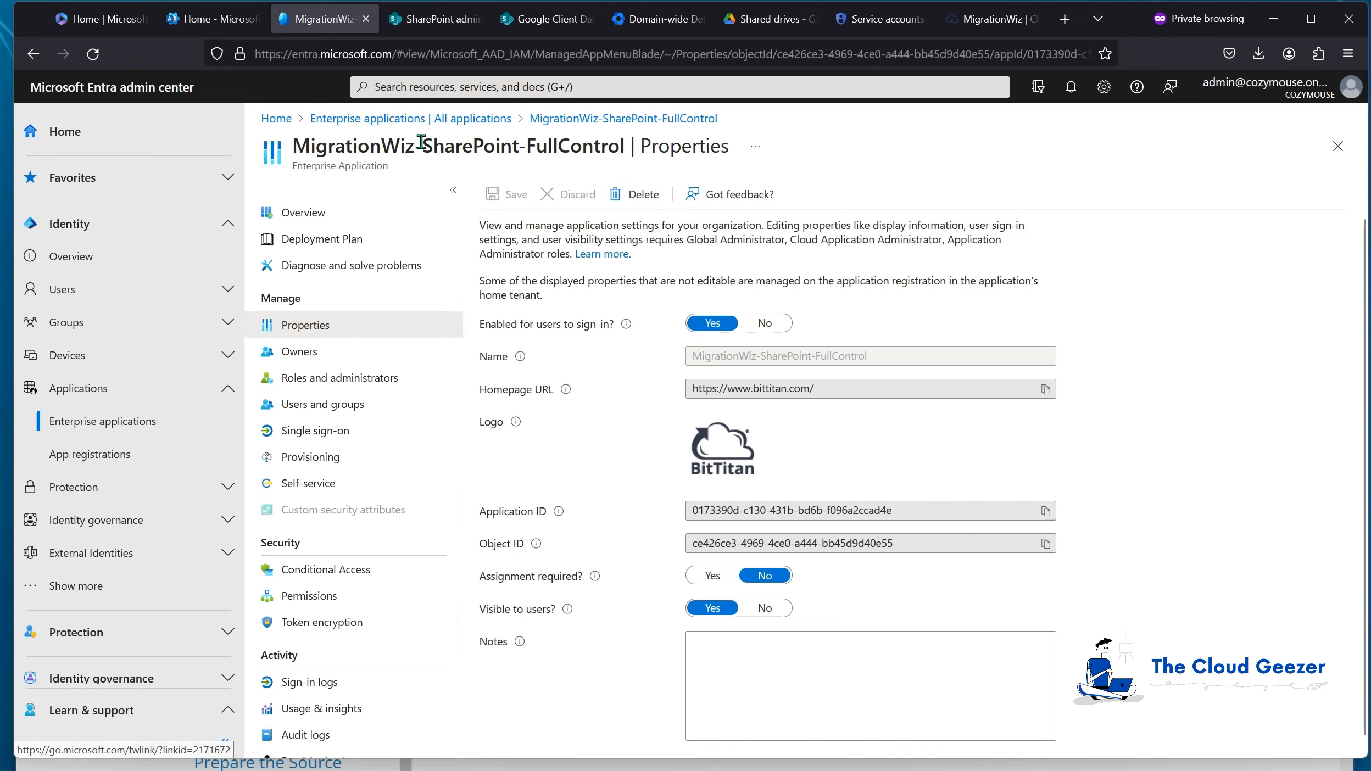
click(270, 121)
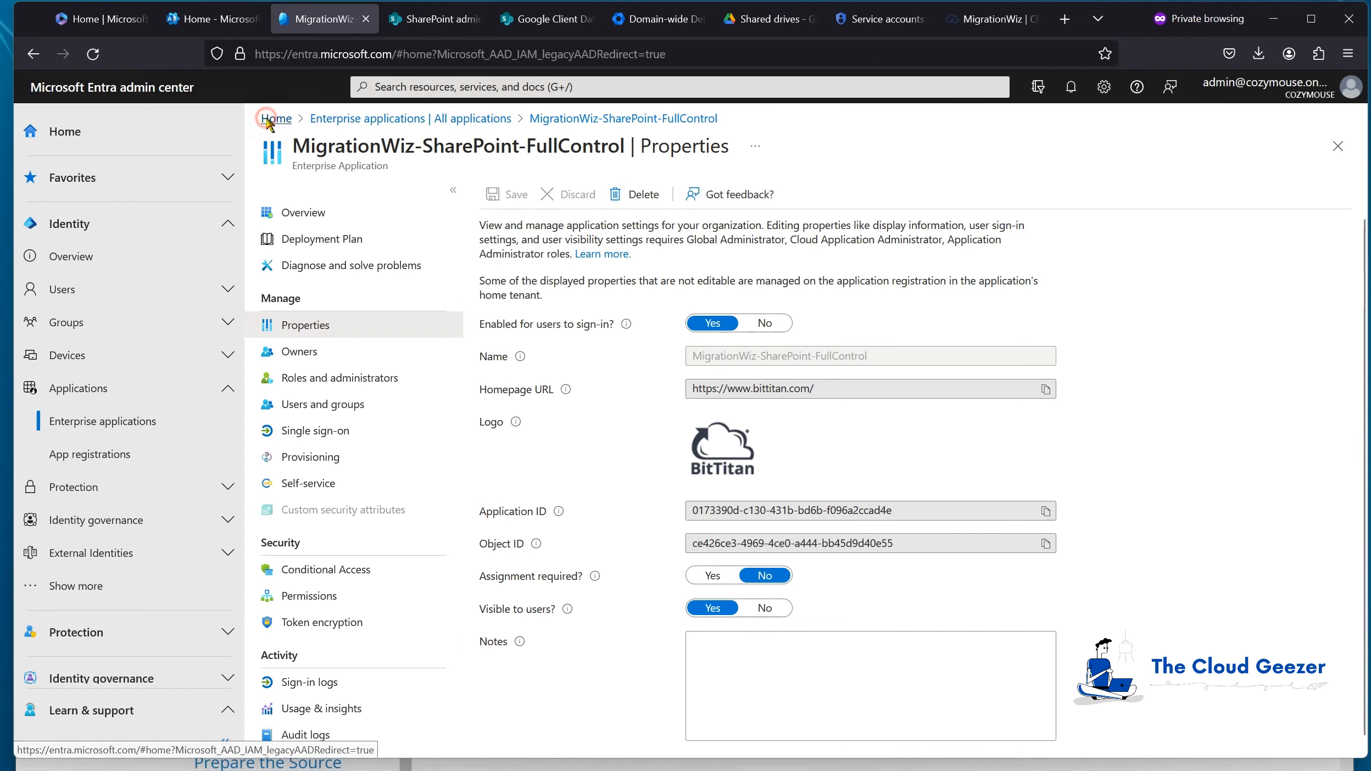
click(365, 19)
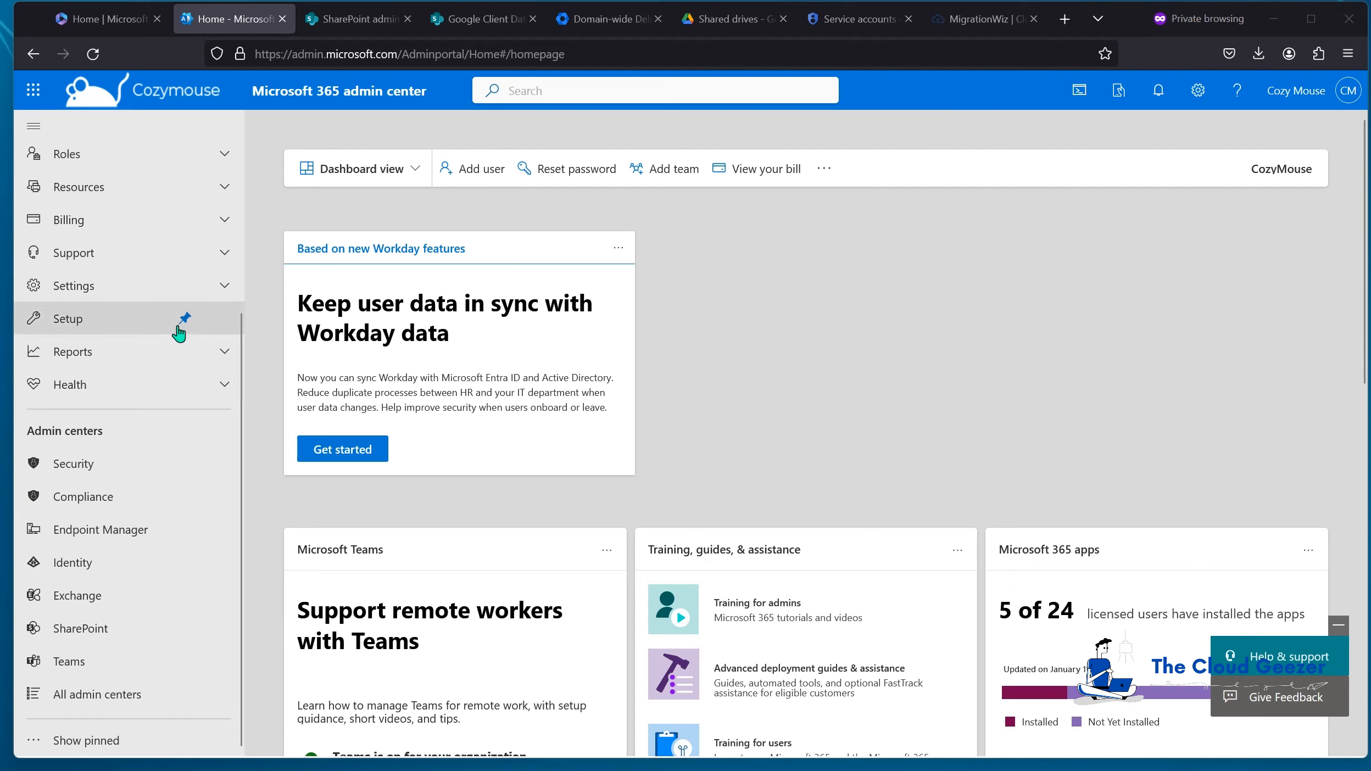
Step: Filter Active teams & groups to Security groups and confirm MigrationWiz has 2 members
scroll(168, 324, up, 3)
scroll(117, 233, up, 1)
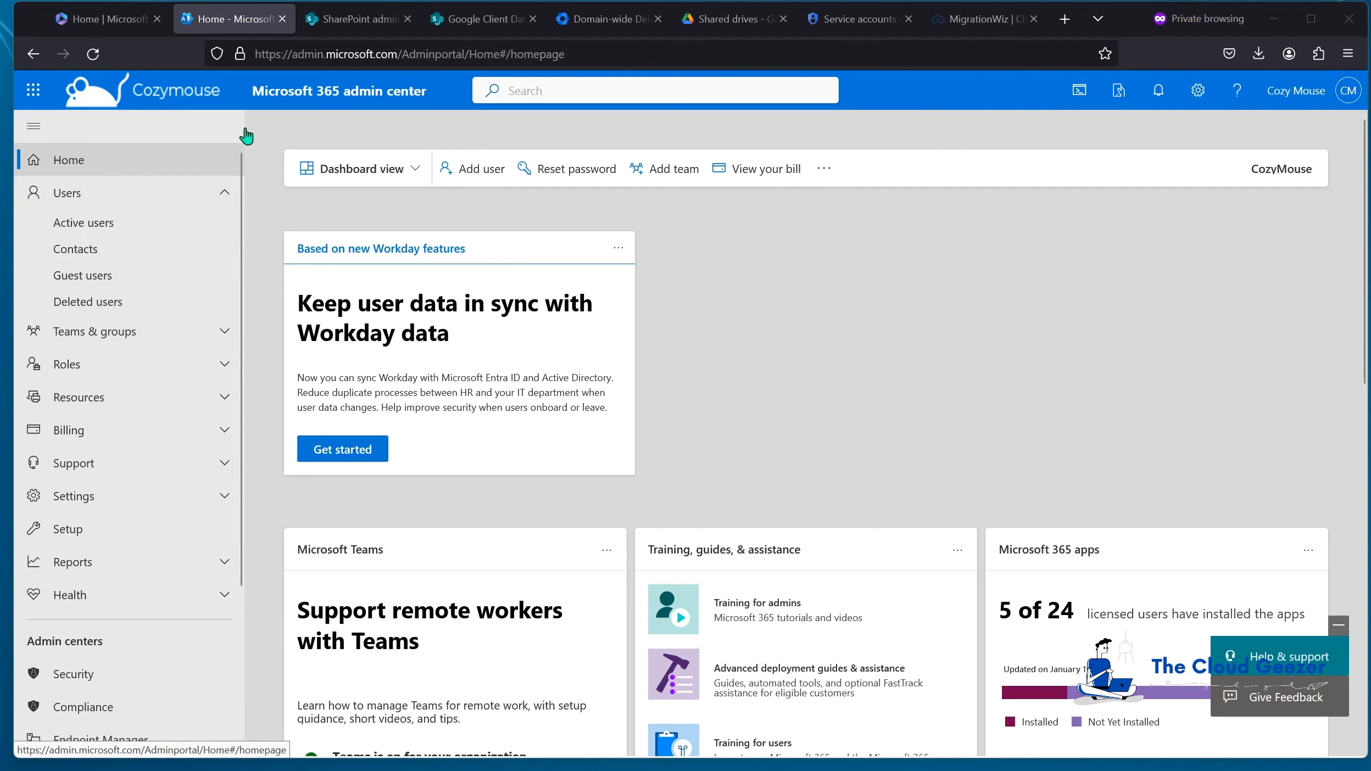
click(117, 337)
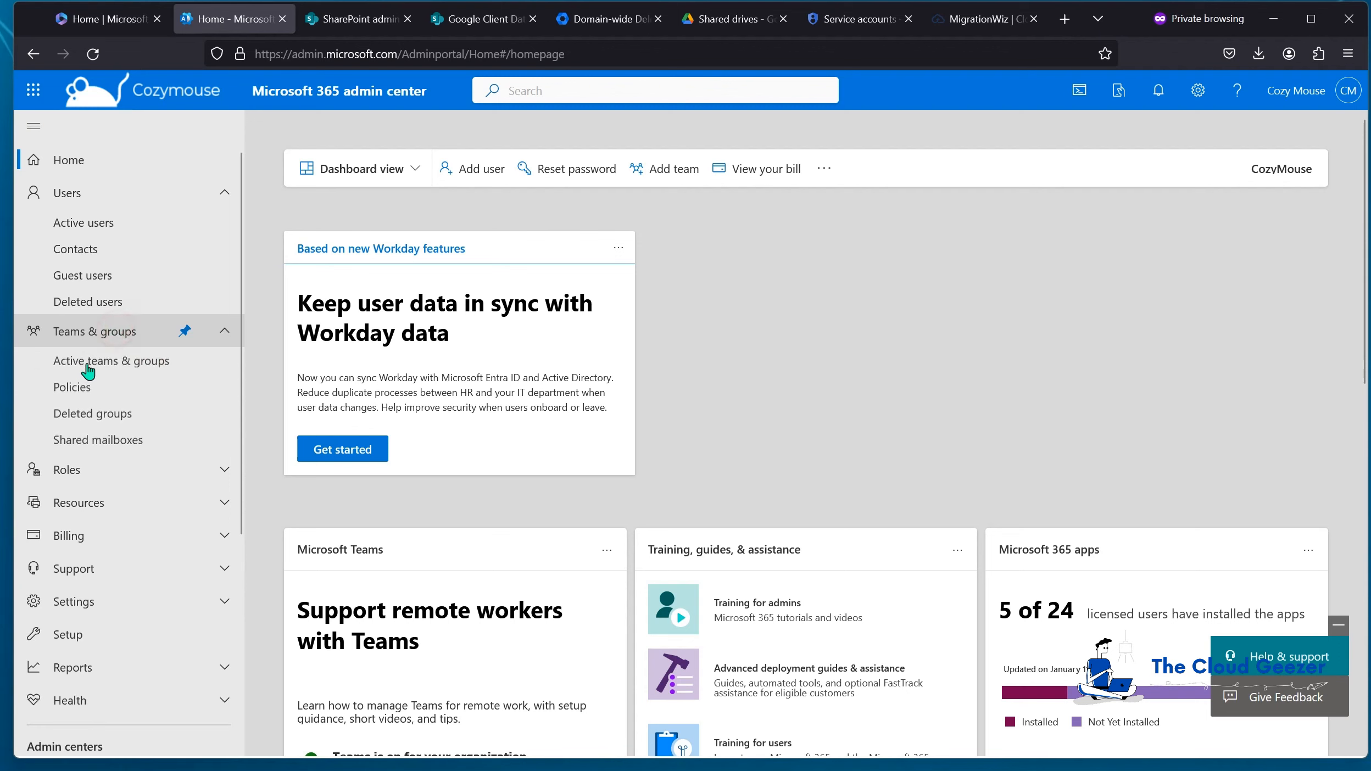
click(94, 368)
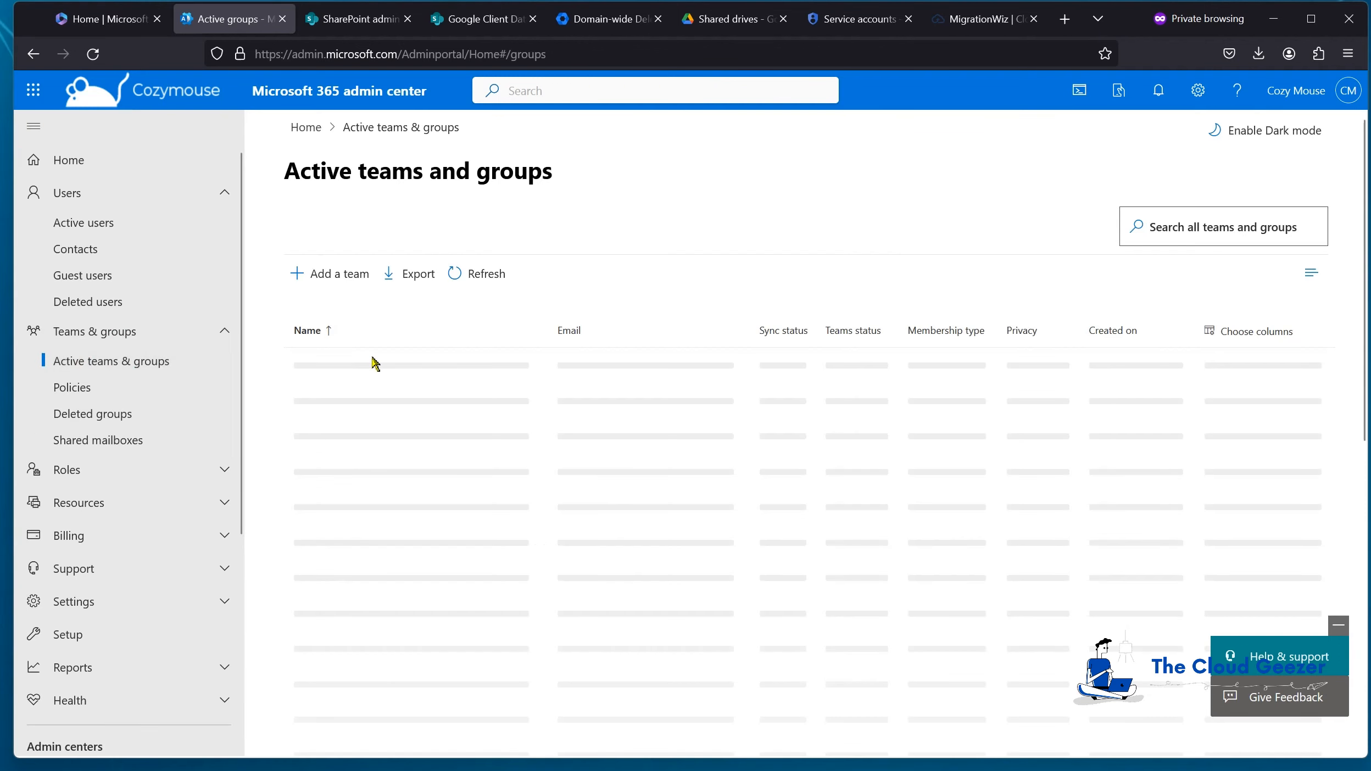
click(636, 375)
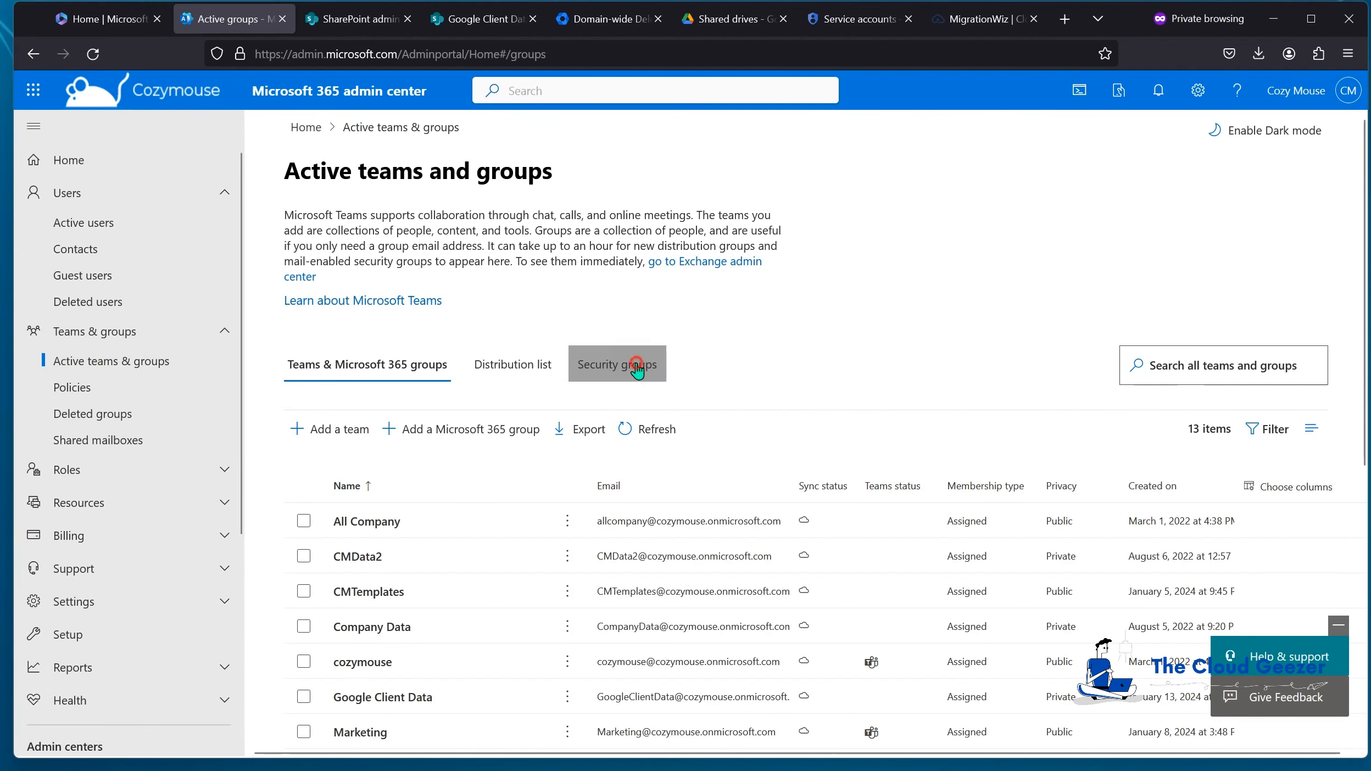
scroll(485, 491, down, 3)
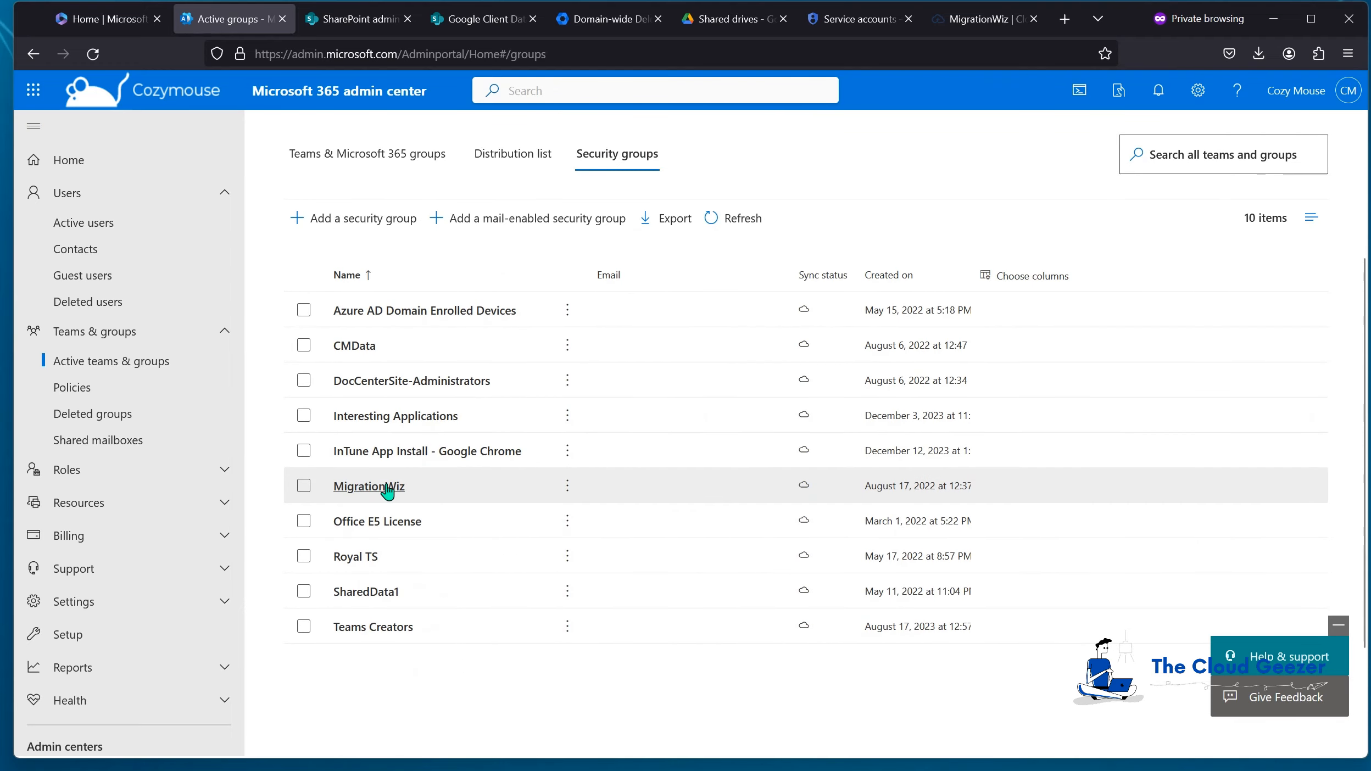
click(364, 487)
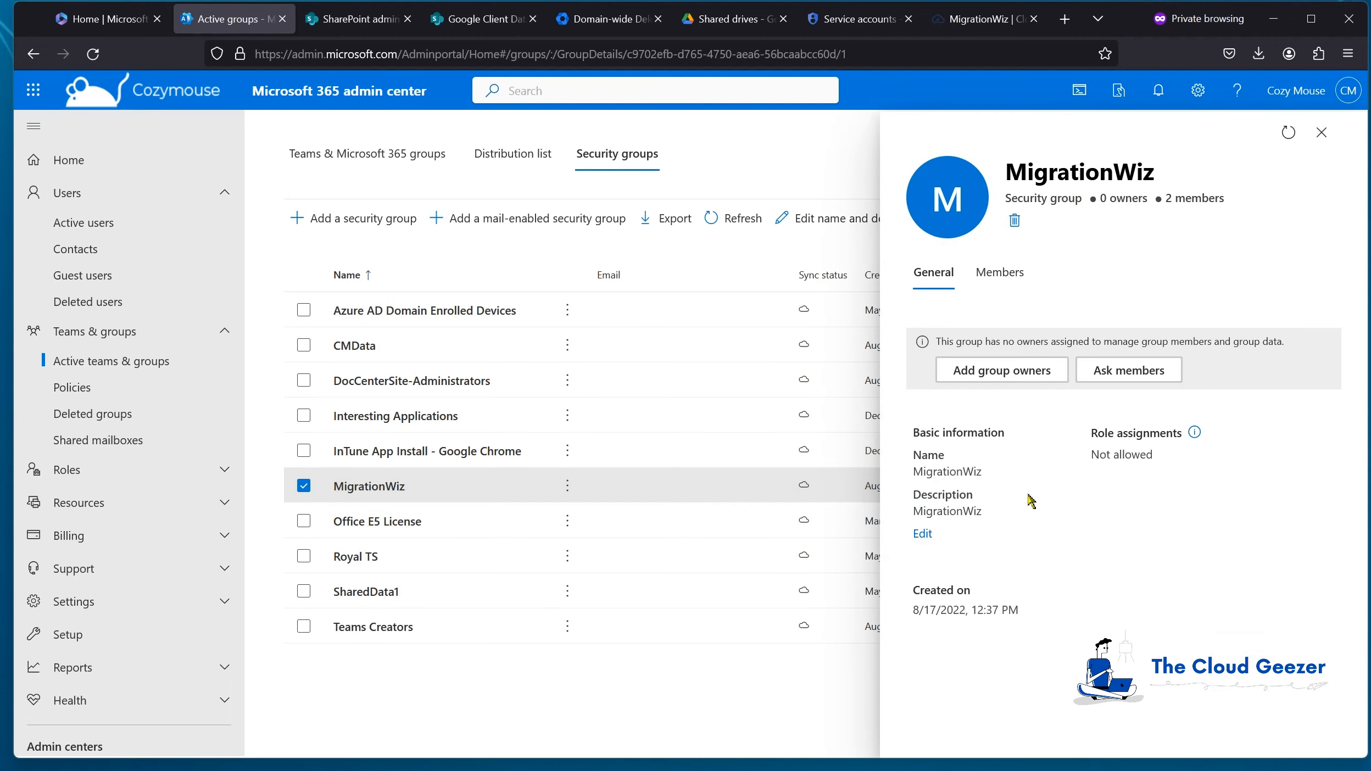
click(1001, 273)
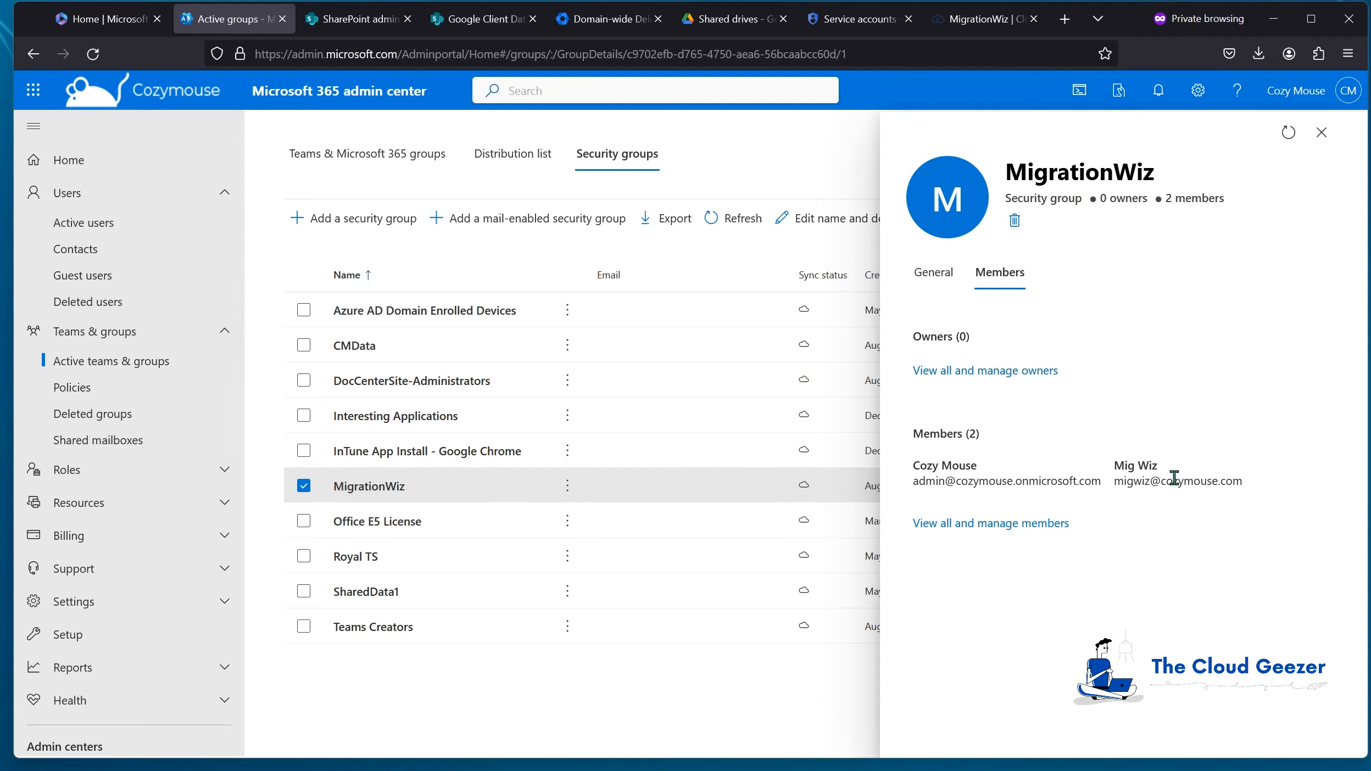
click(1322, 133)
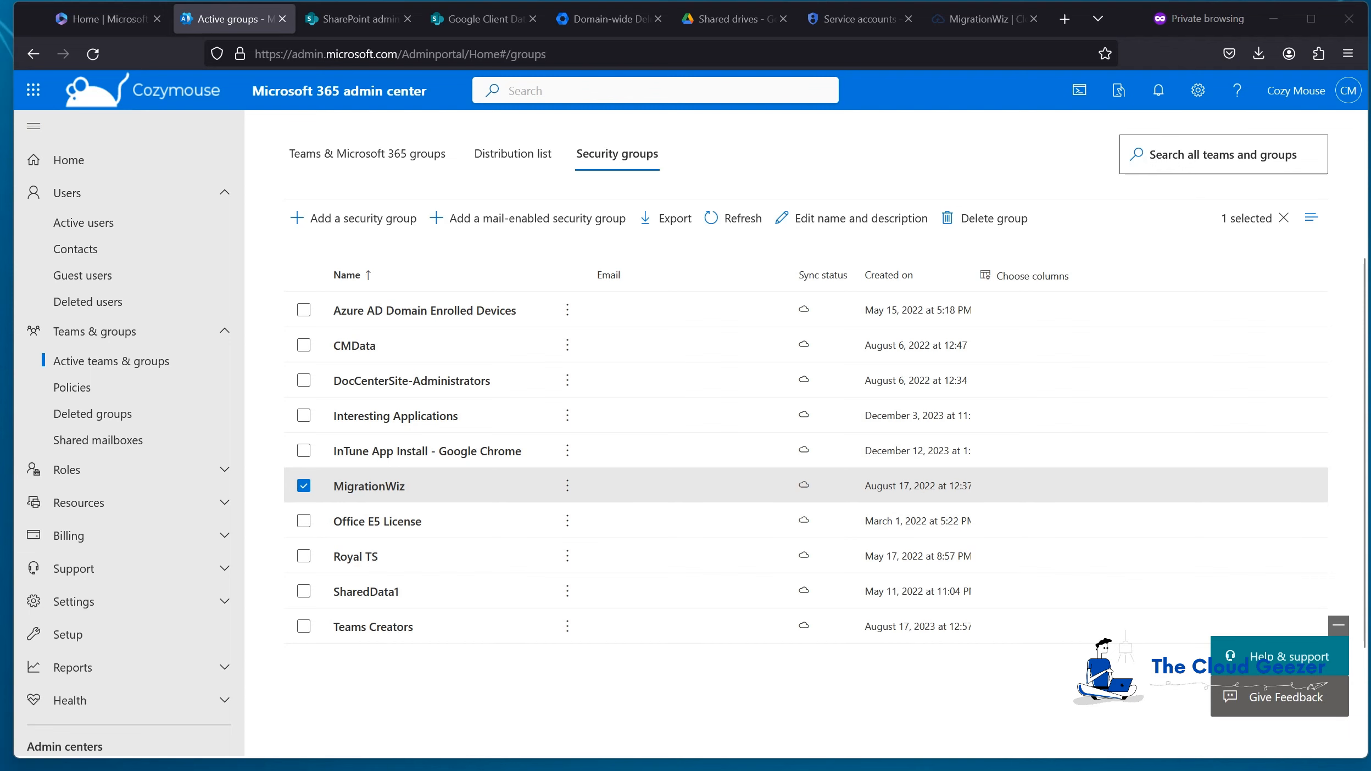
key(alt+Tab)
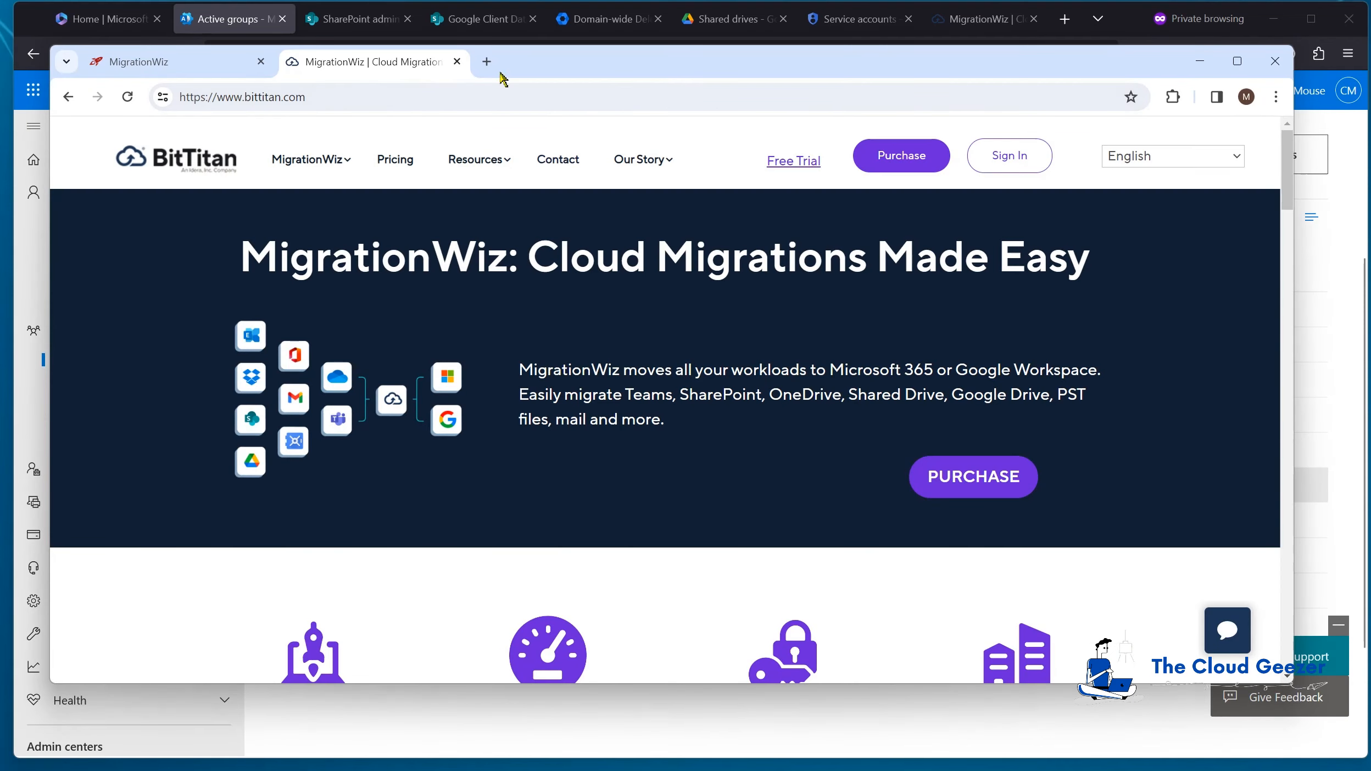
Step: Start a new Document Project named Google Shared Data in MigrationWiz
click(152, 63)
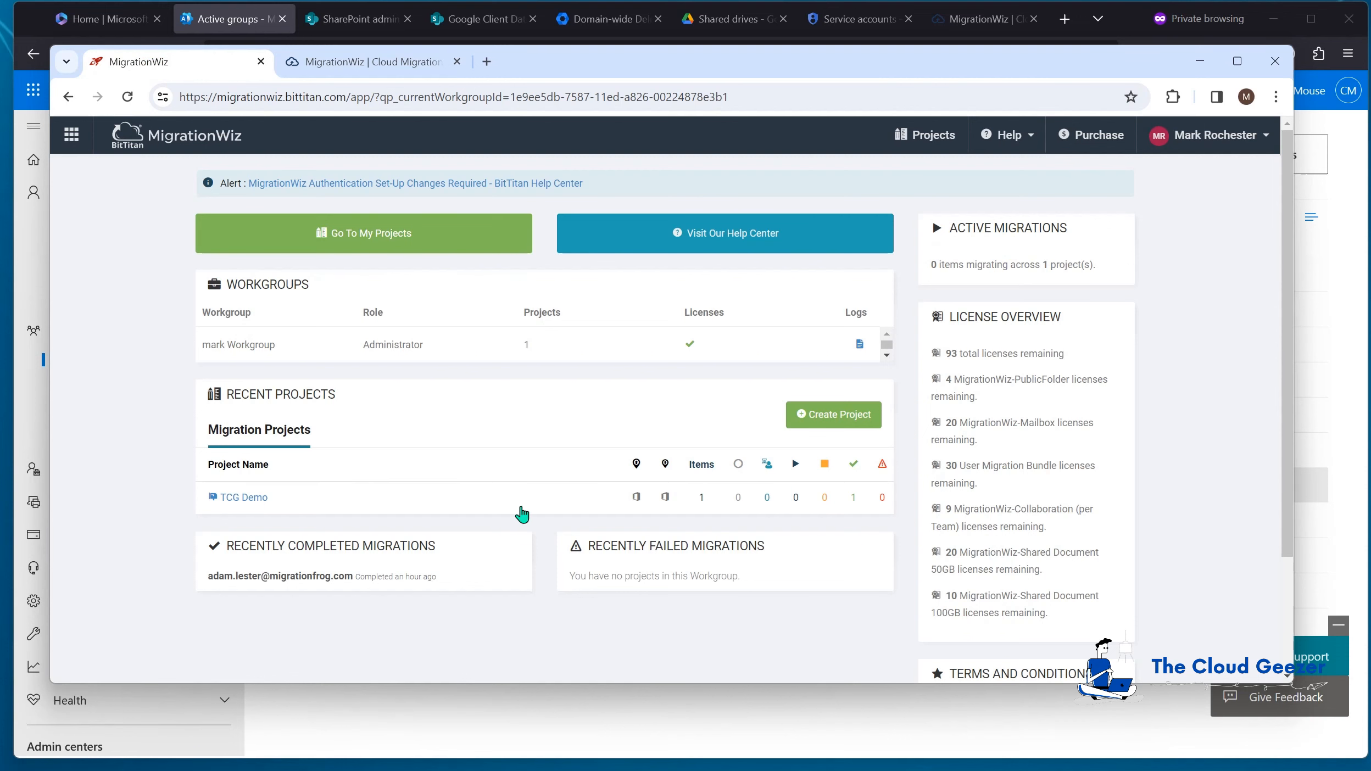
click(833, 420)
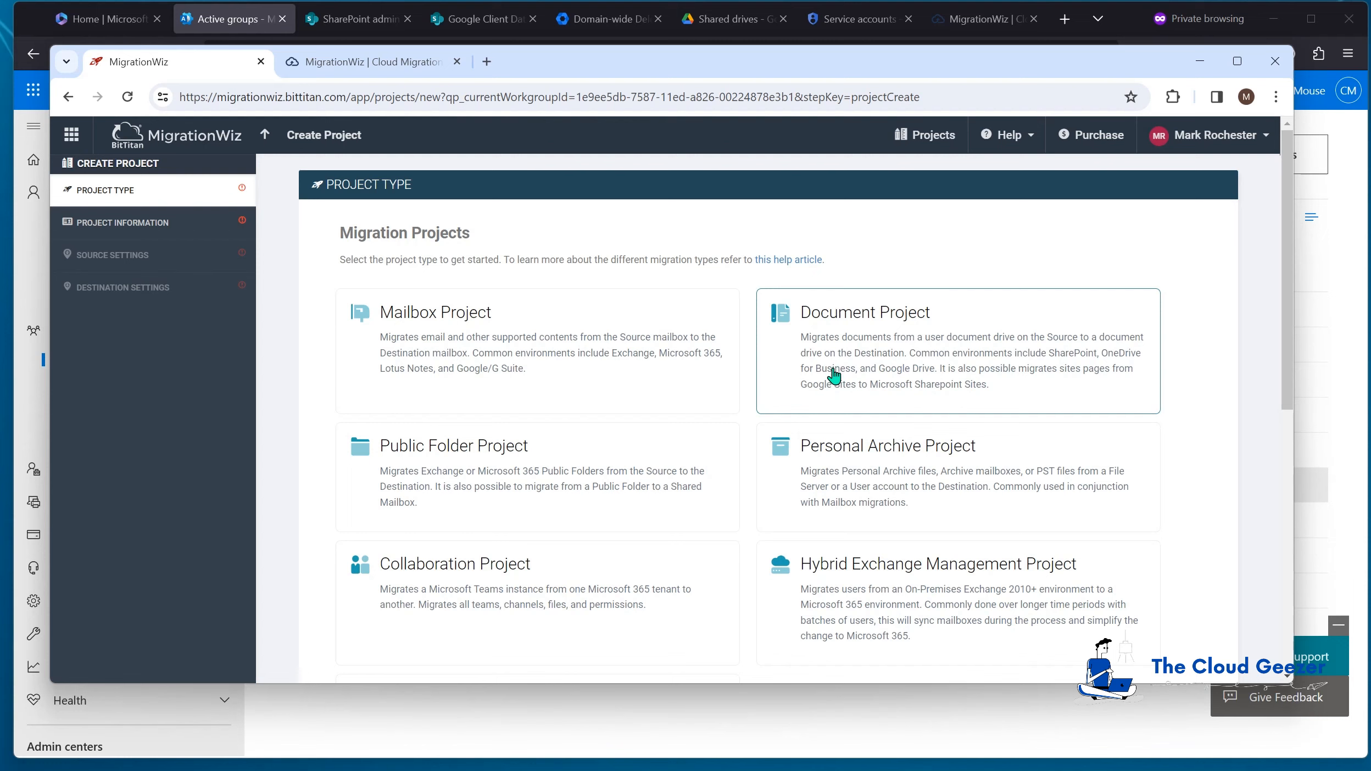
click(904, 327)
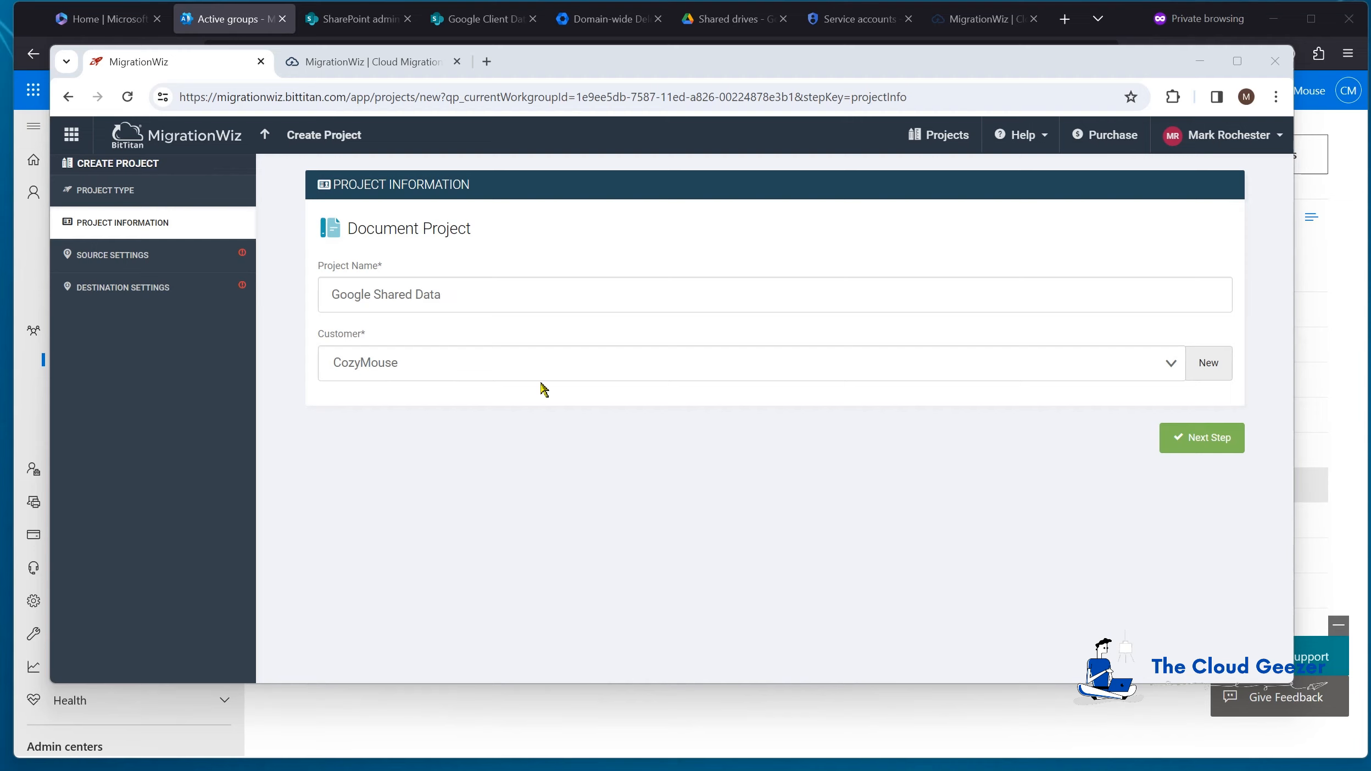
click(1206, 442)
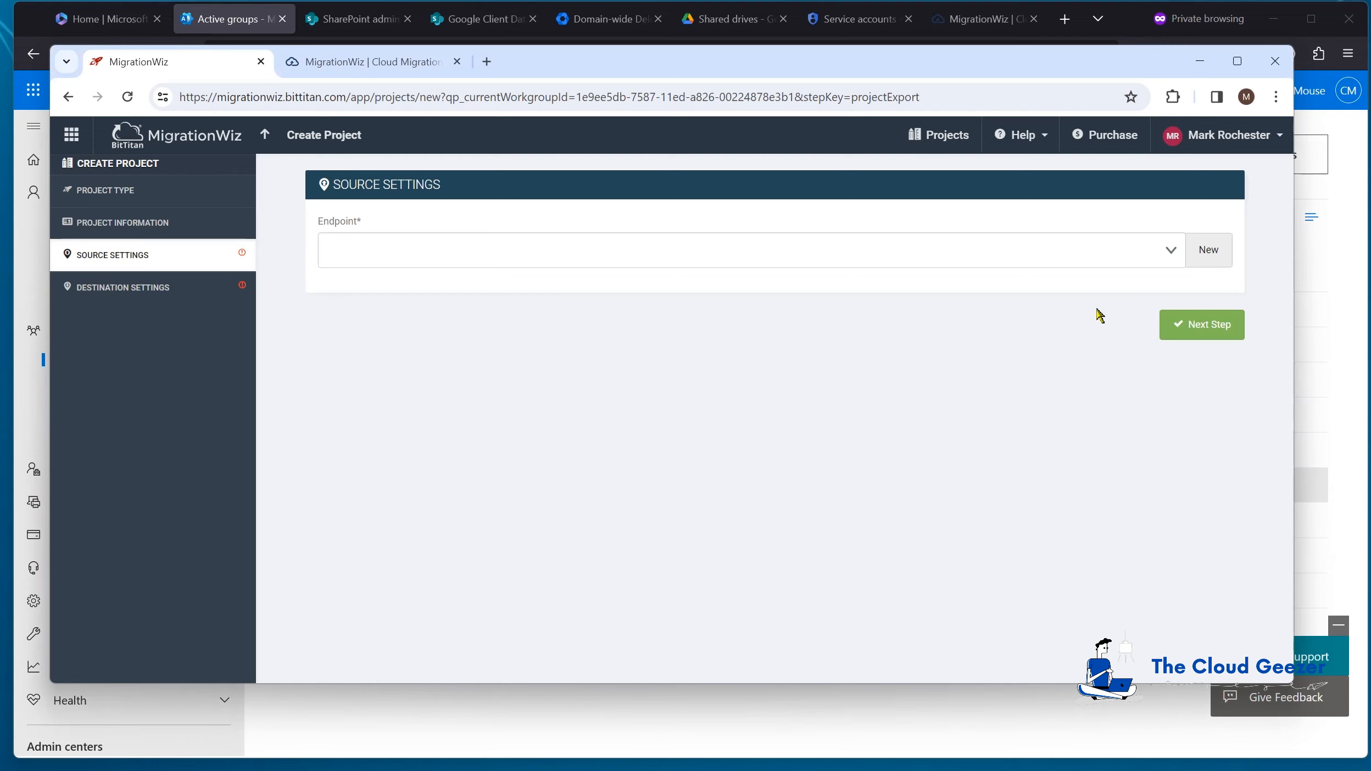
Step: Add a Google Shared Drives source endpoint using the JSON key file and admin account
click(1216, 252)
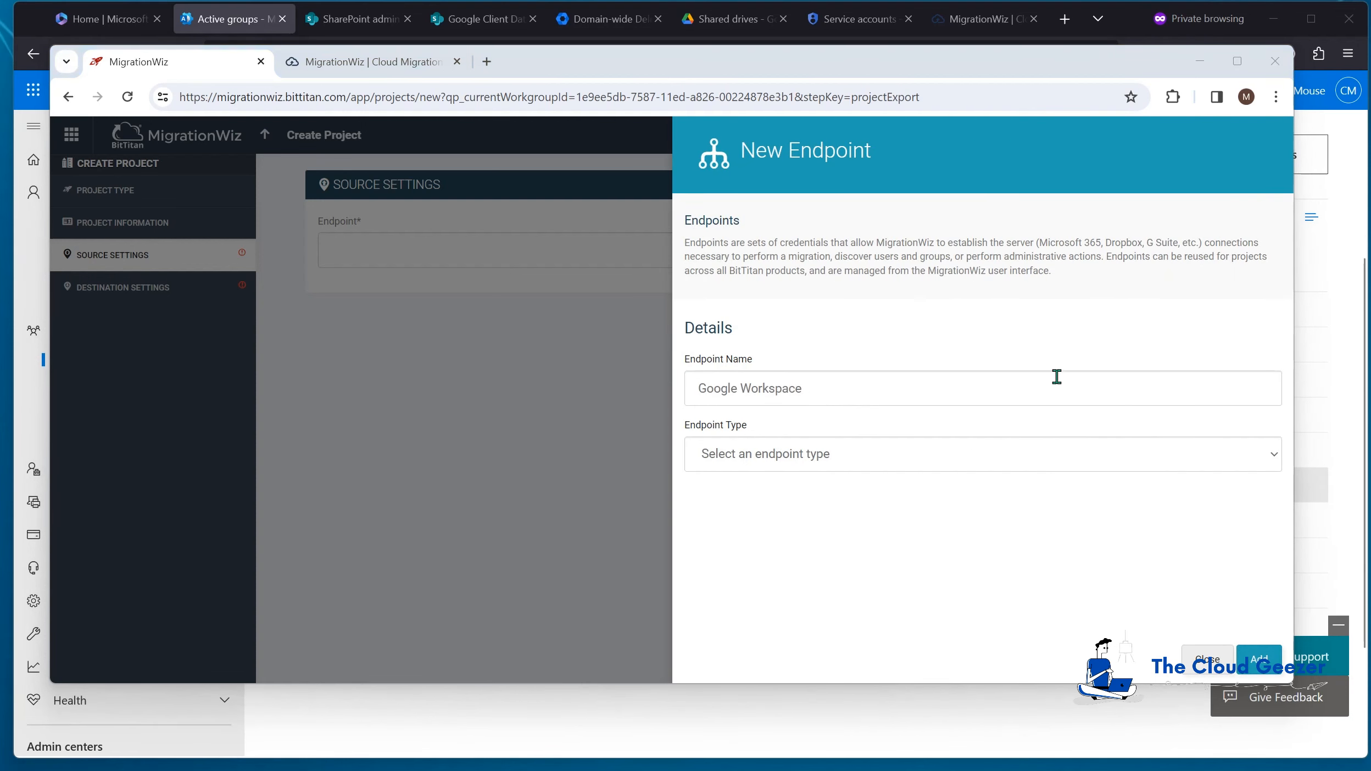
click(816, 456)
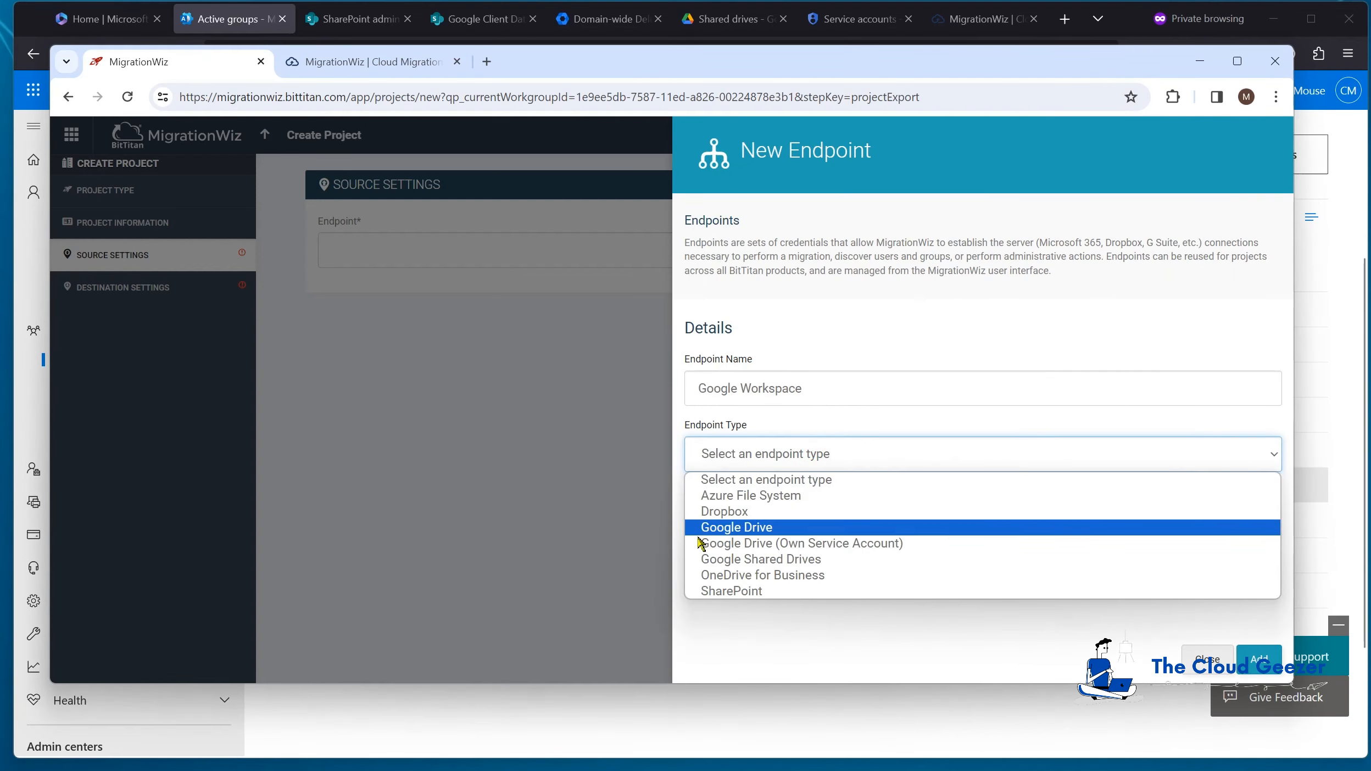
click(746, 559)
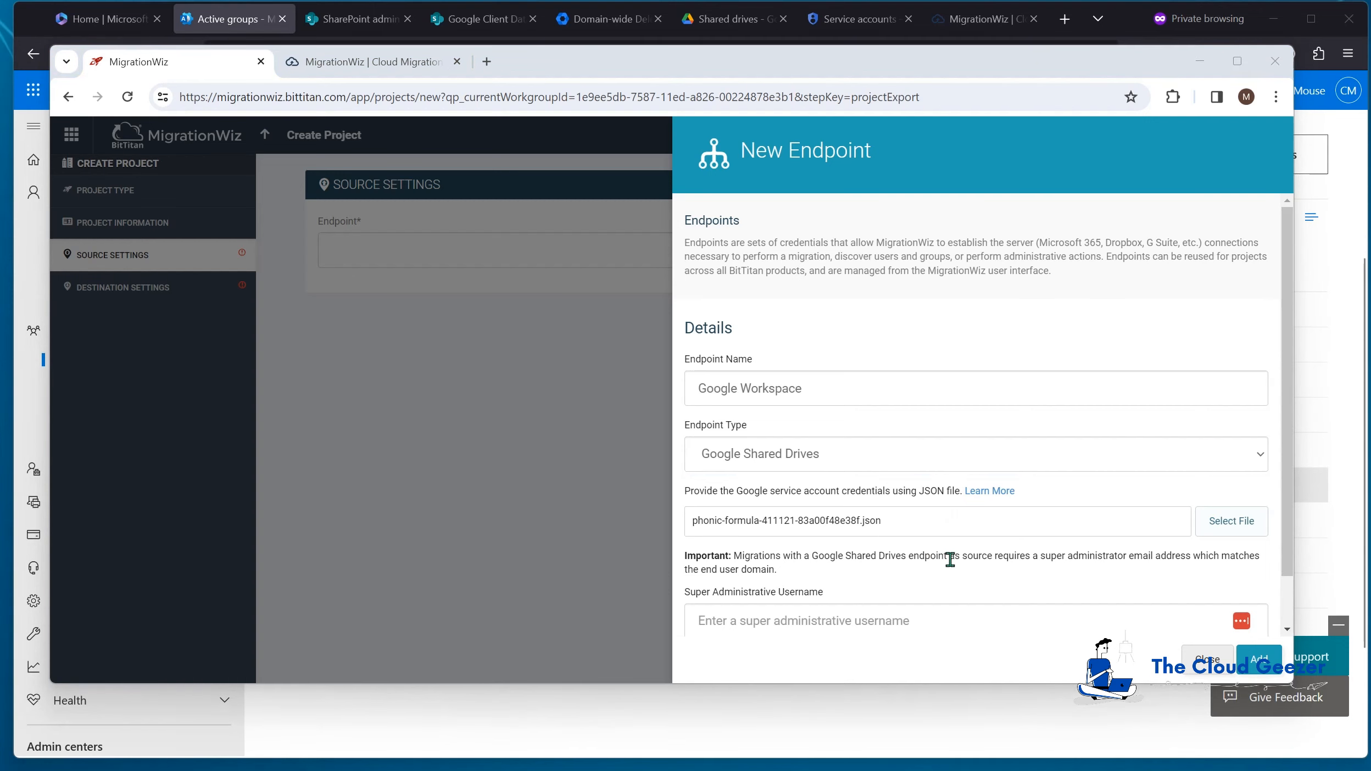
drag(1286, 448, 1284, 561)
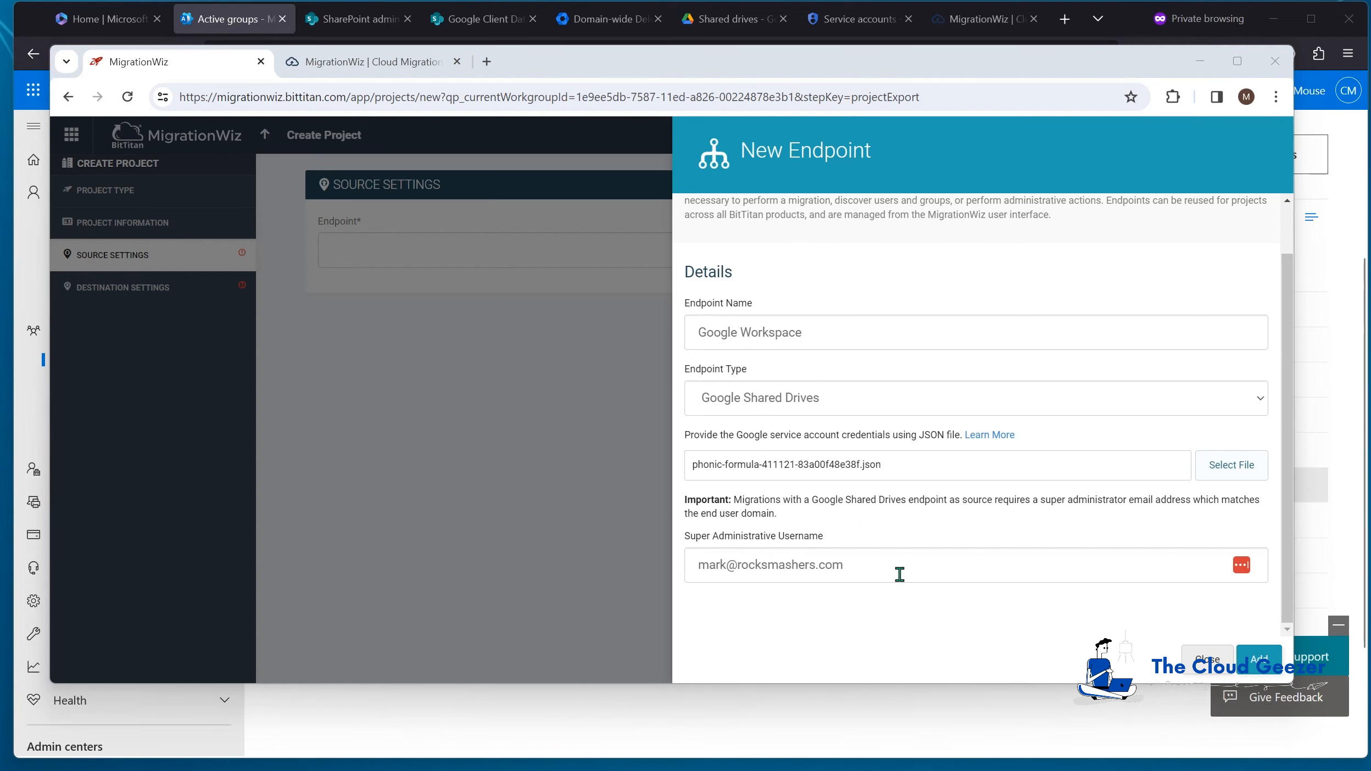
click(1267, 665)
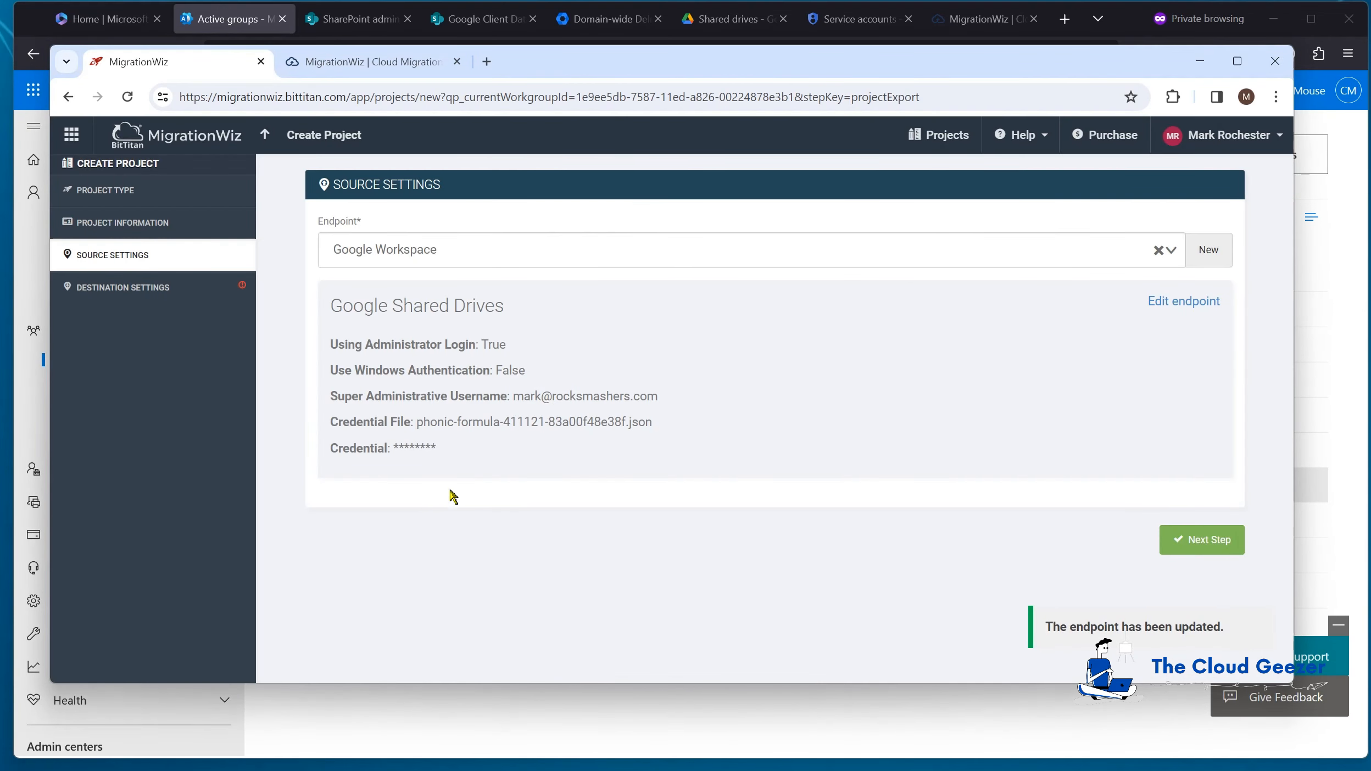
click(1203, 543)
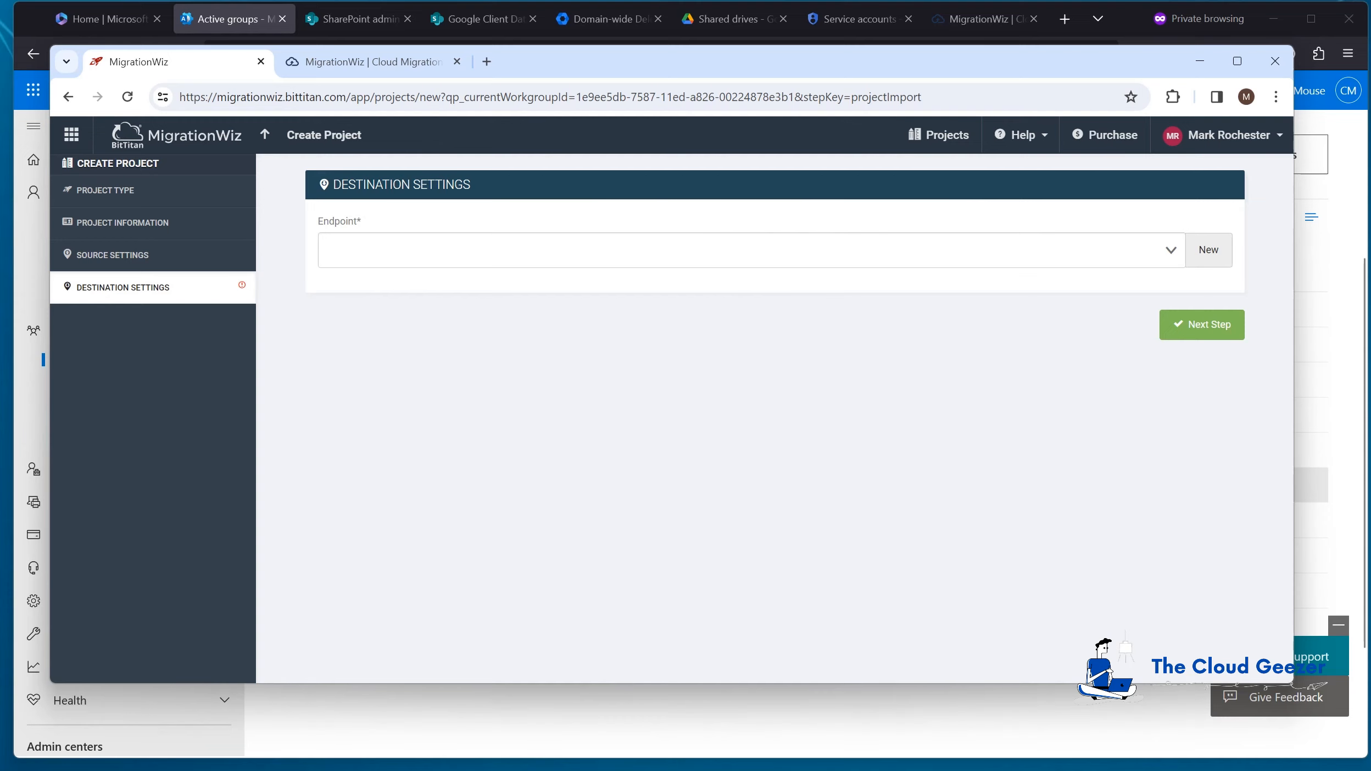
Step: Create a new destination endpoint named Cozymouse M365 of type SharePoint Online
click(1212, 256)
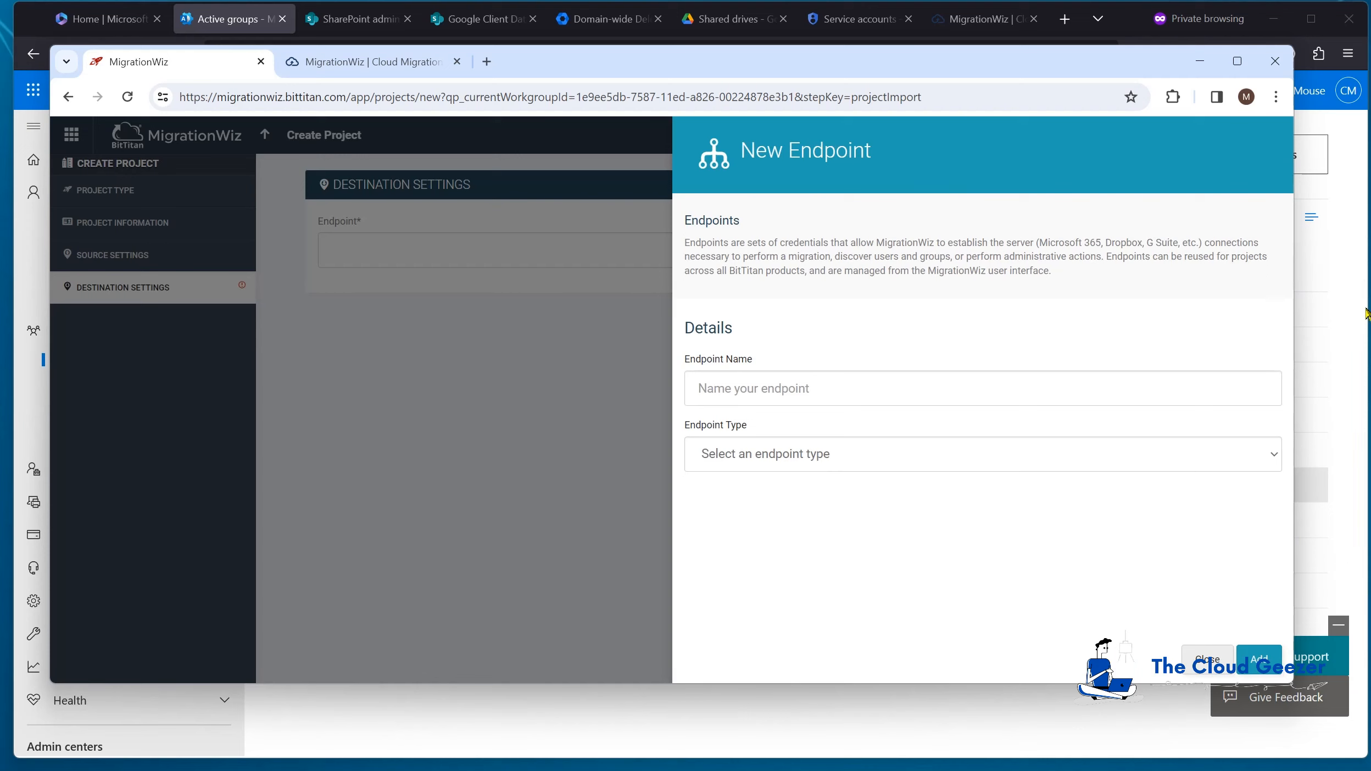
text(Cozymouse M365)
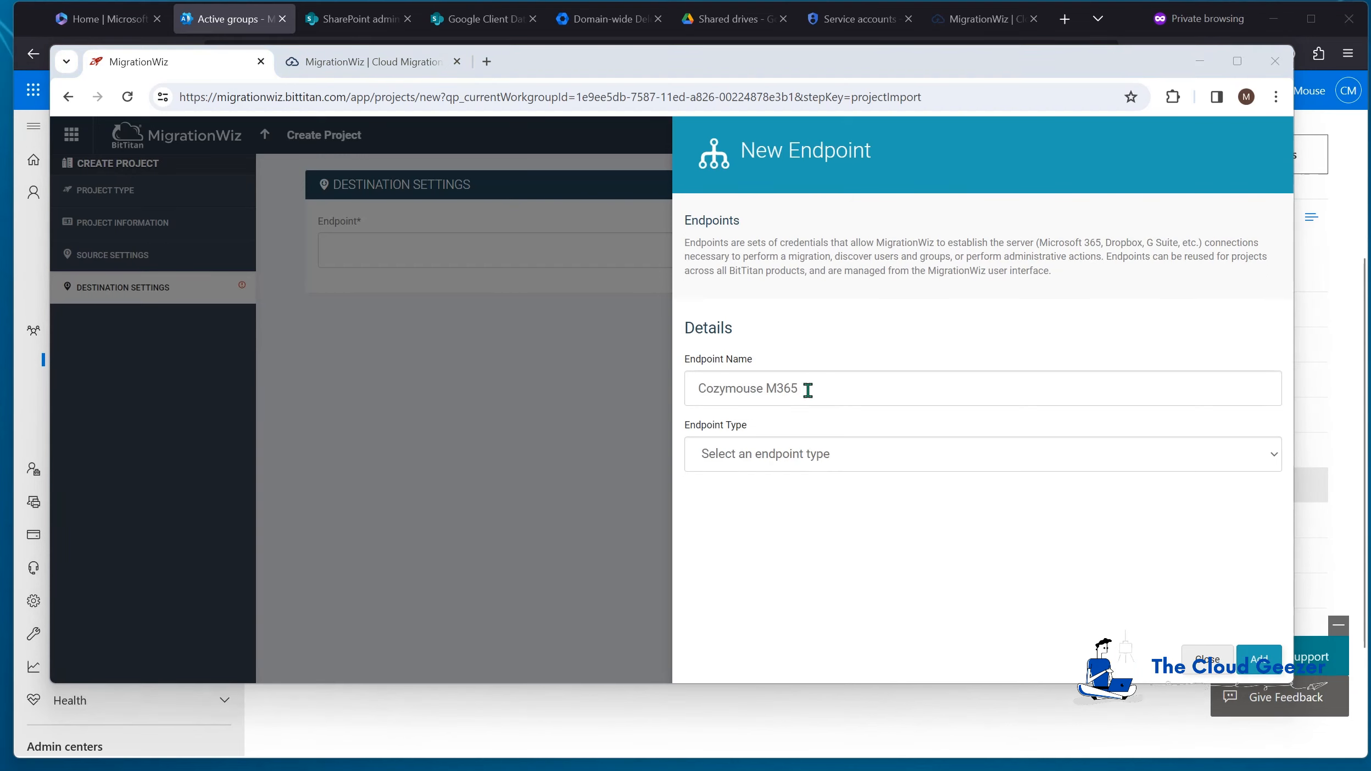
click(843, 447)
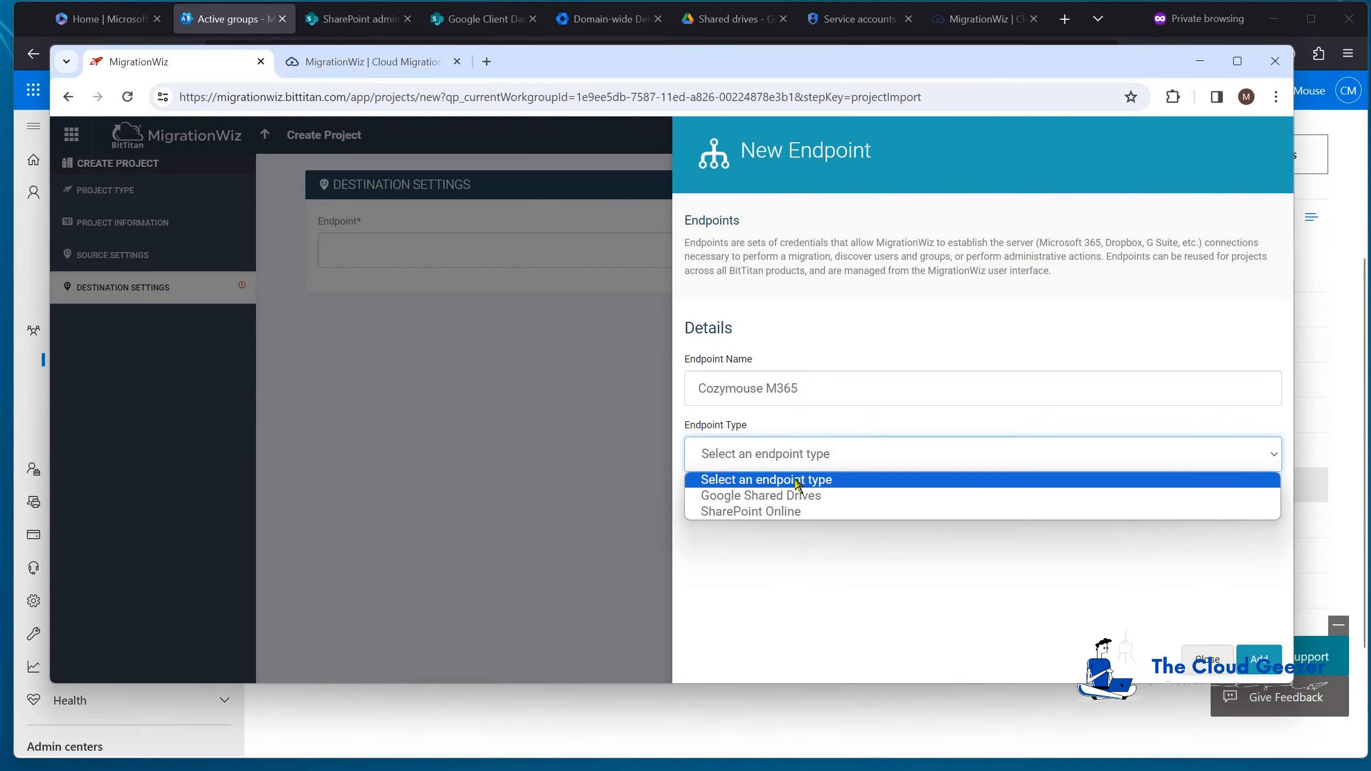
click(753, 516)
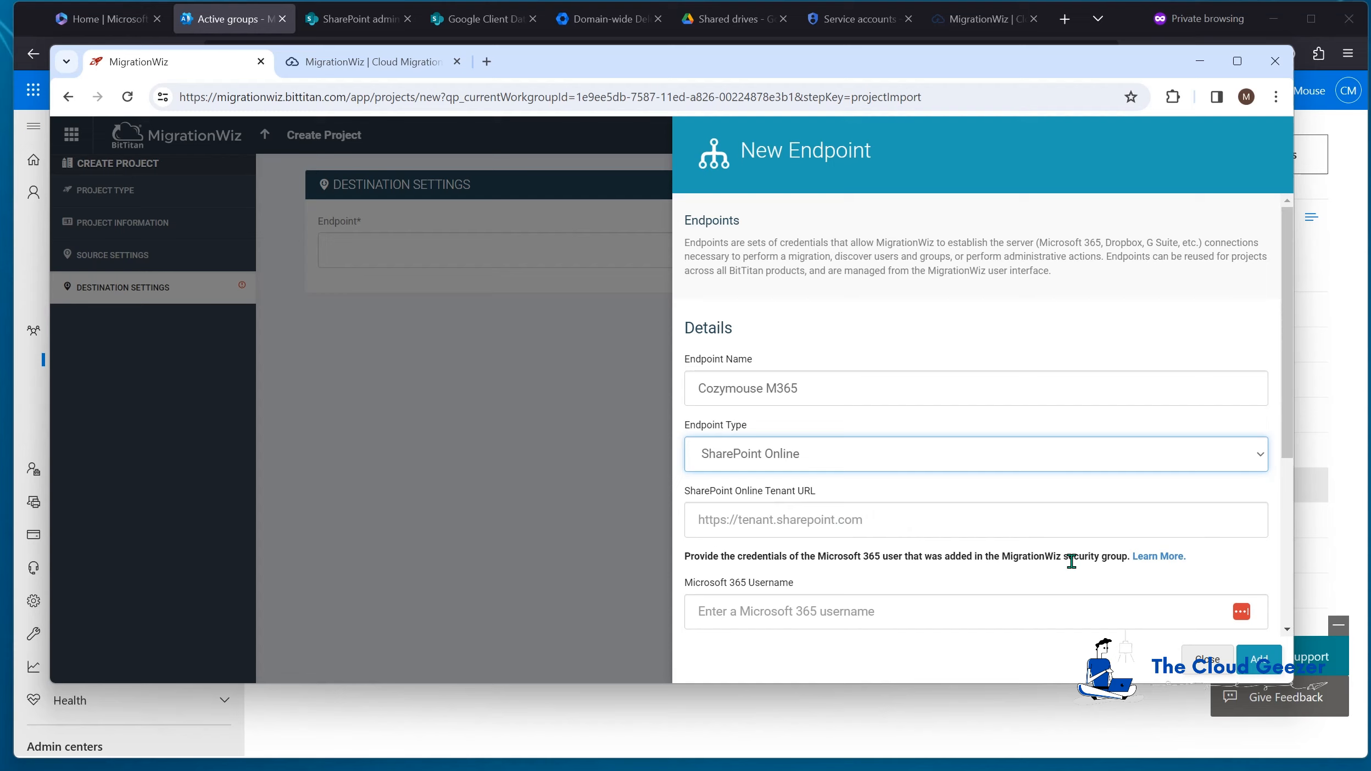
click(894, 520)
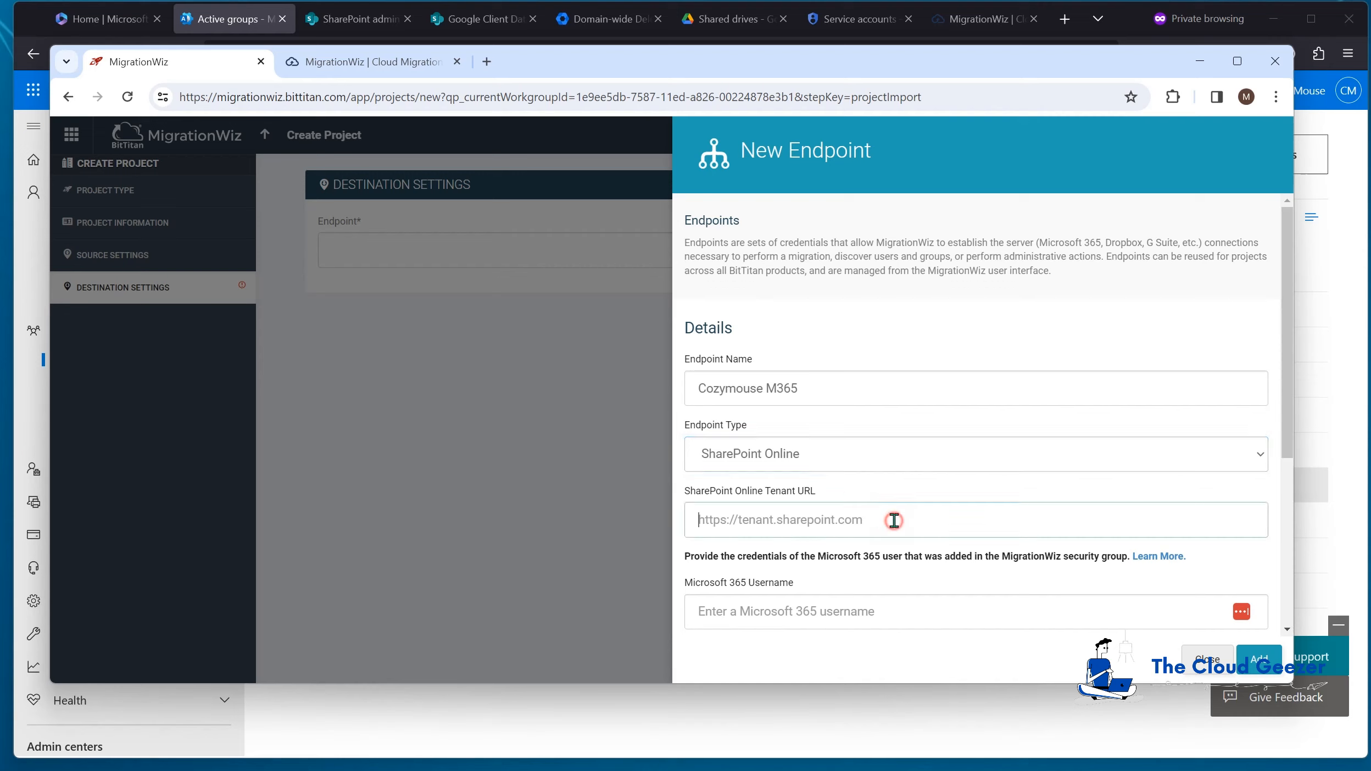
text(h)
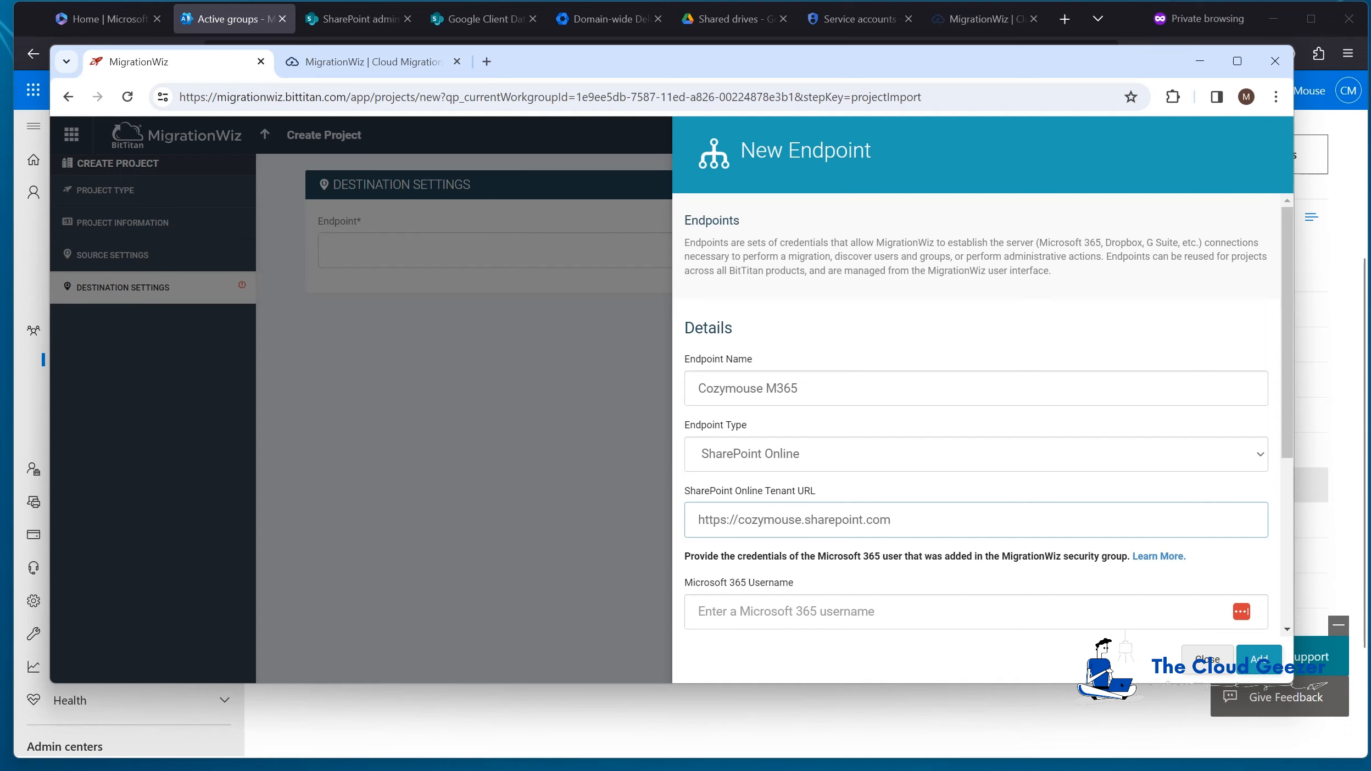
scroll(938, 525, down, 3)
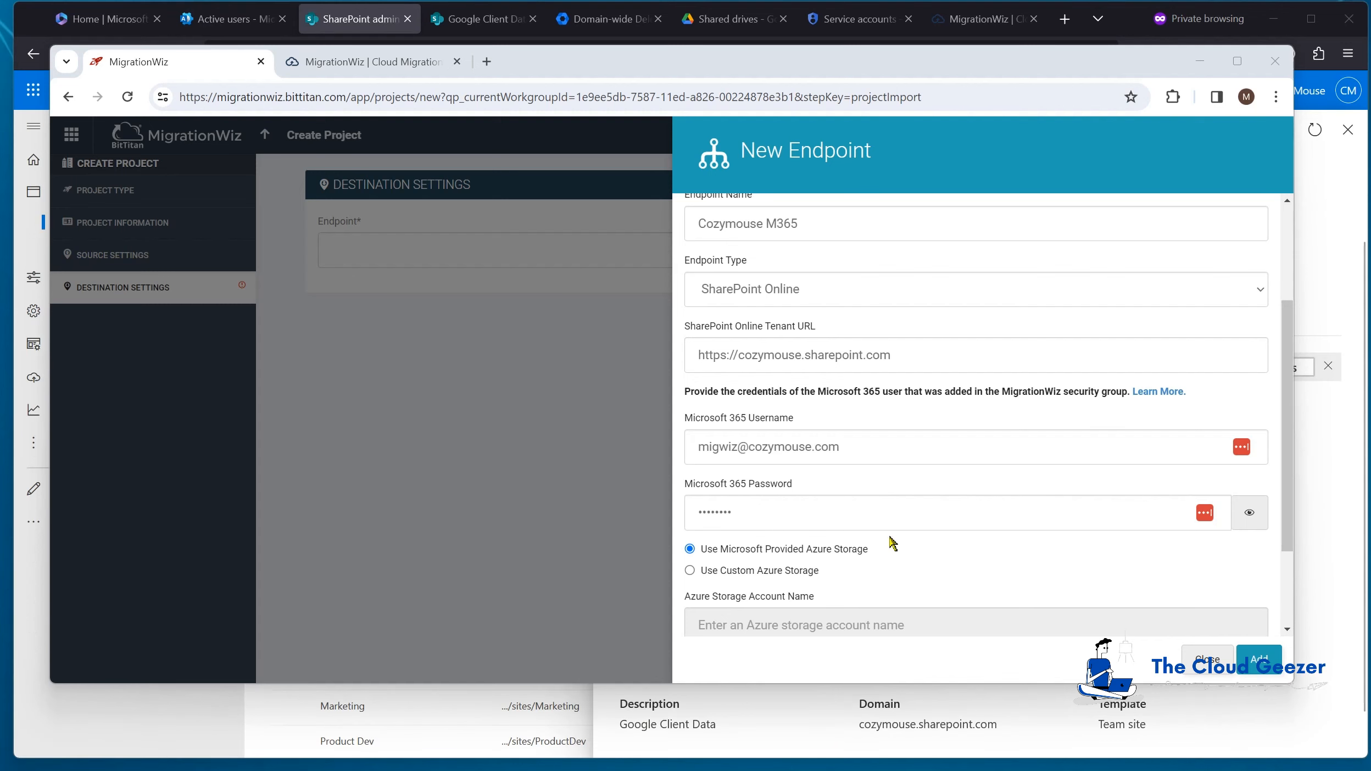
scroll(857, 554, down, 3)
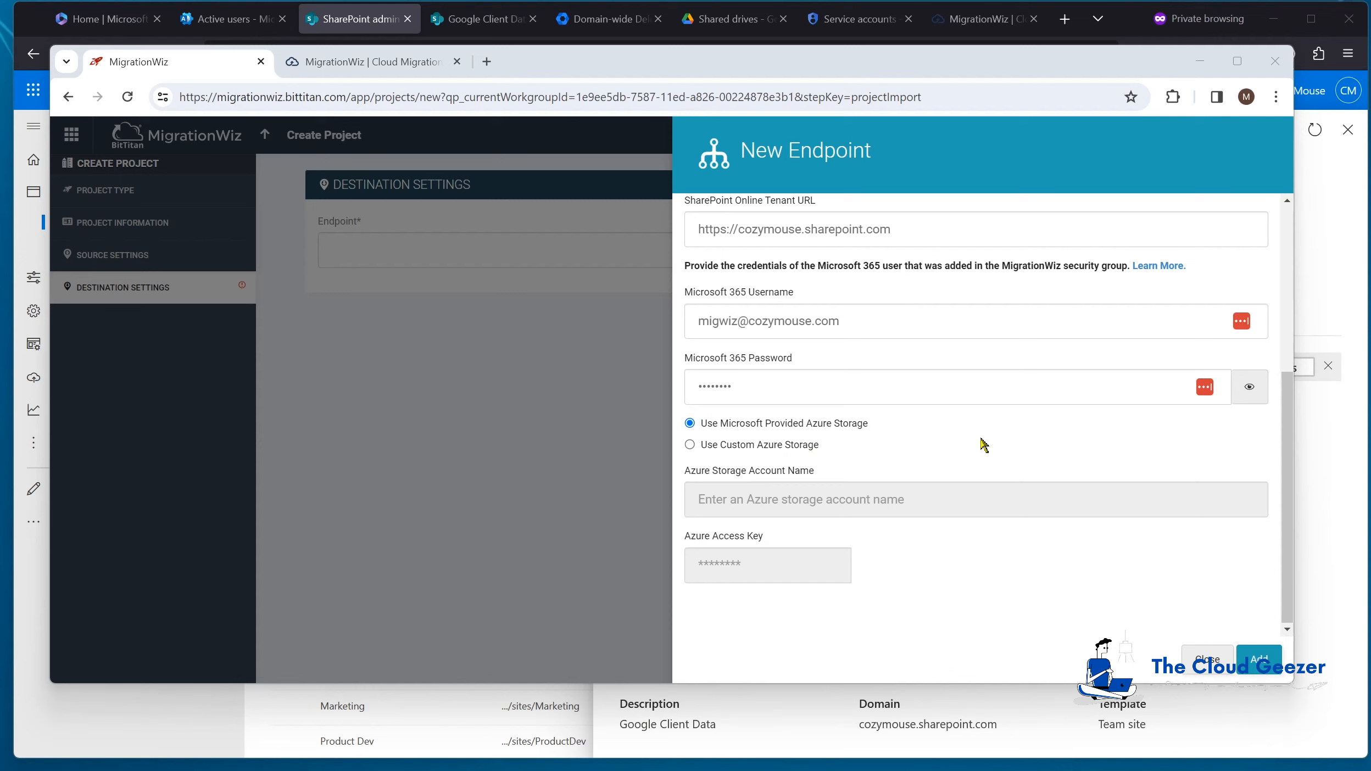
click(1263, 666)
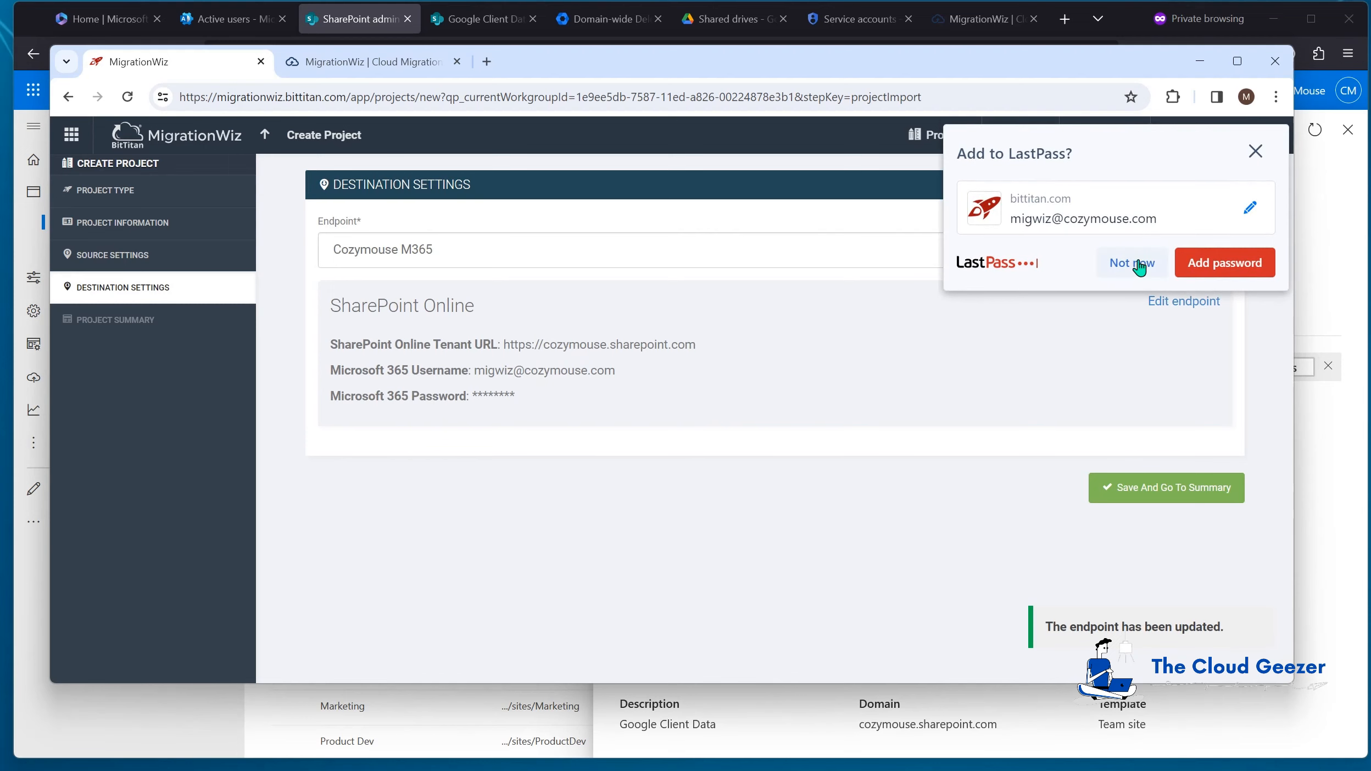
click(1133, 265)
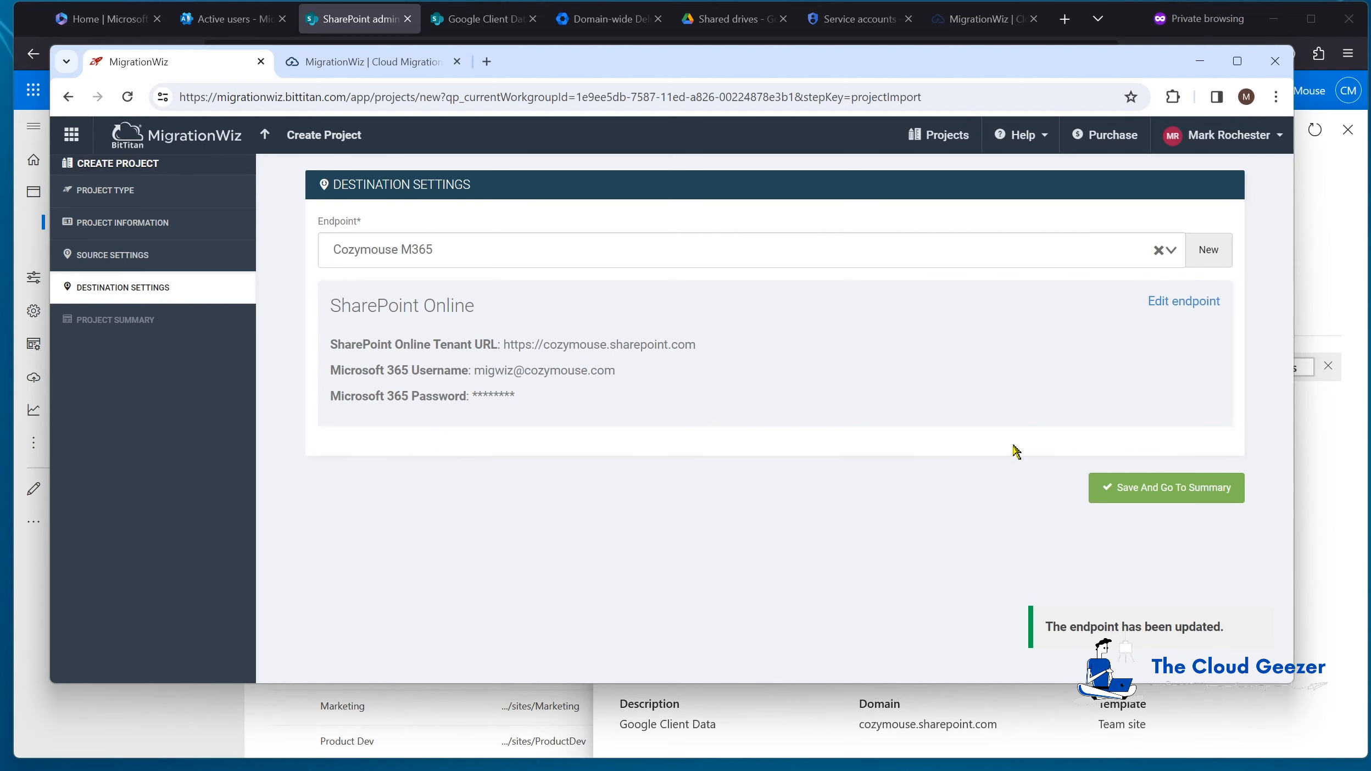
click(1148, 489)
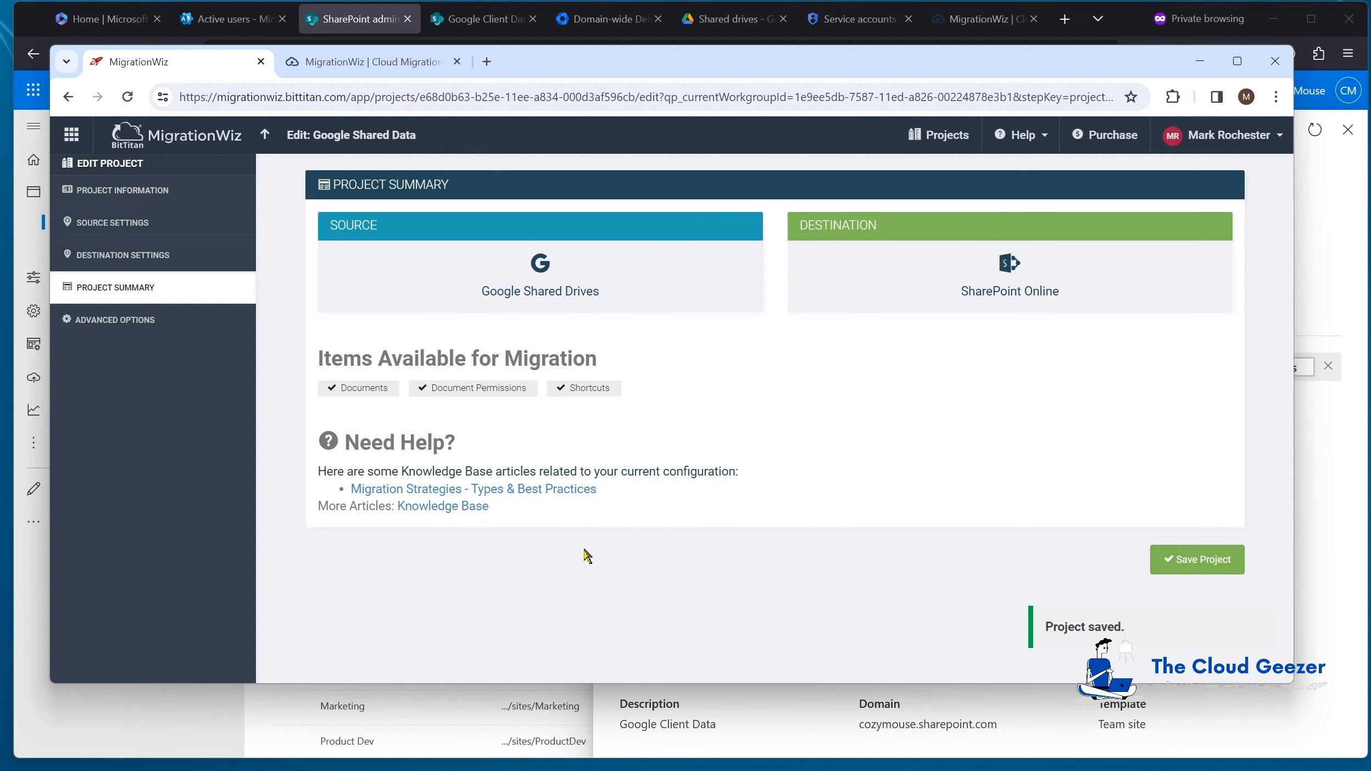
Step: Save the project, autodiscover the Client Data shared drive, and import it as a migration item
click(1191, 563)
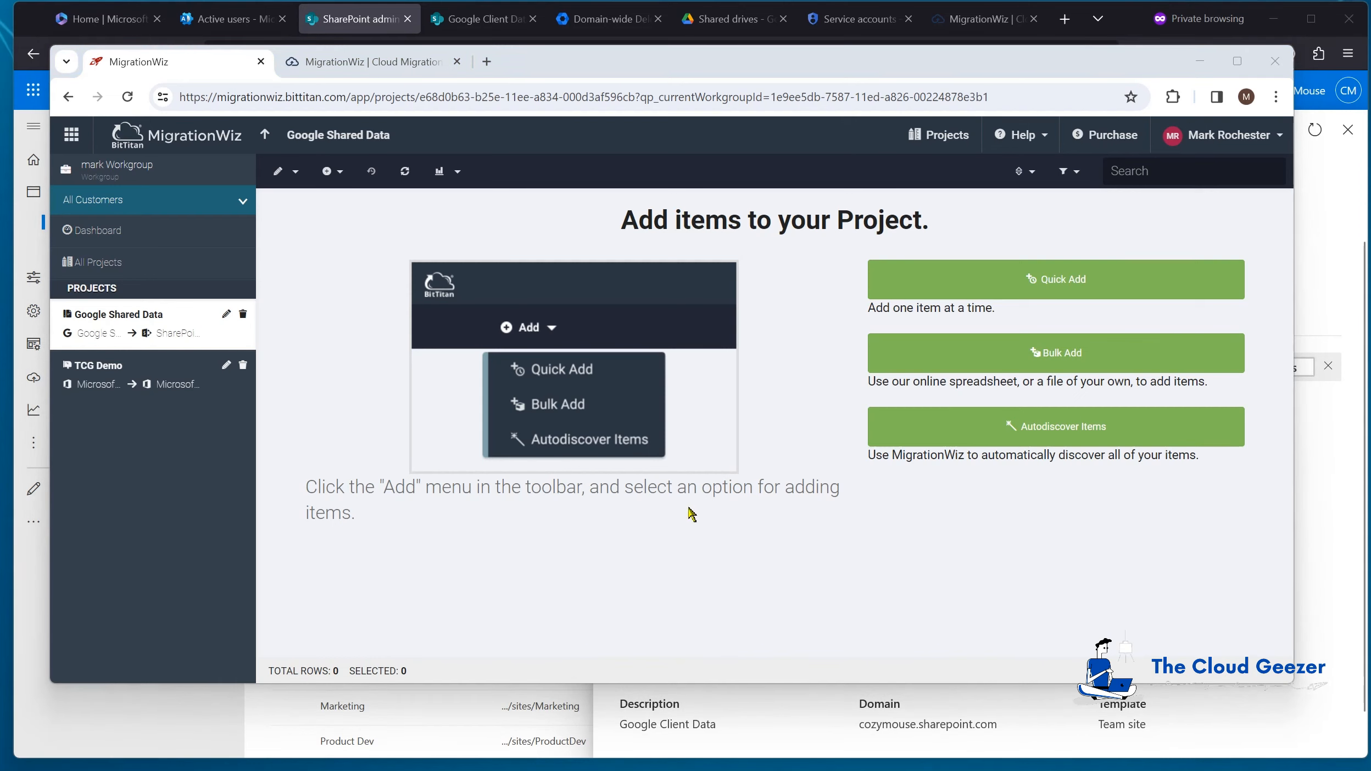
click(1015, 429)
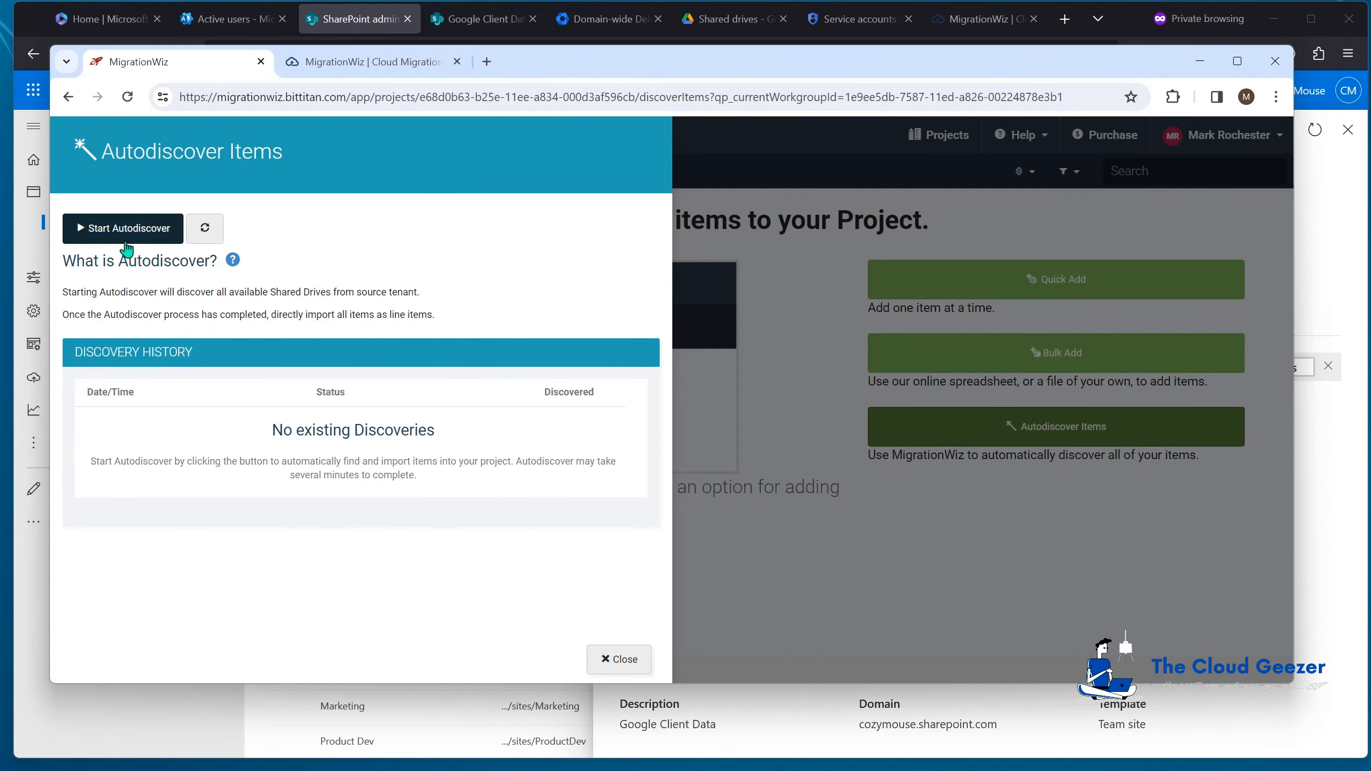
click(125, 236)
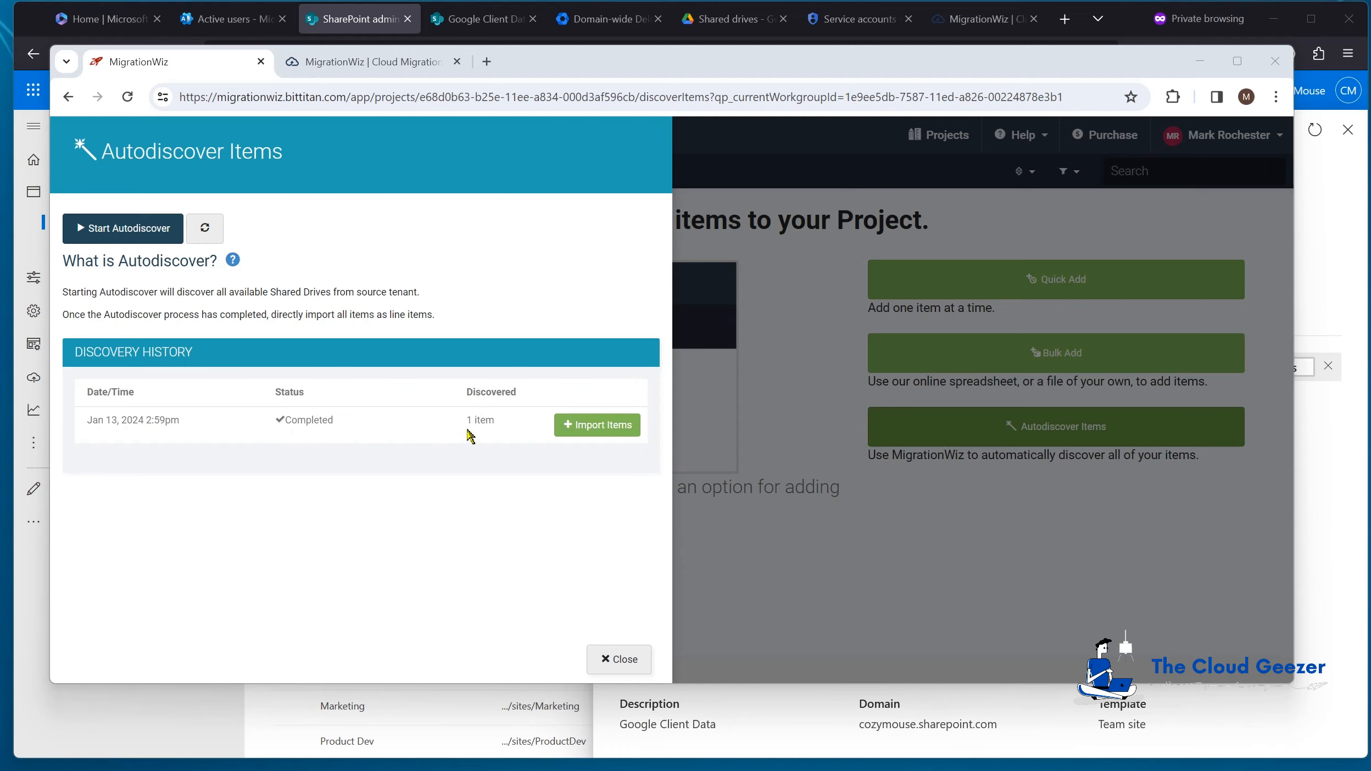
click(596, 425)
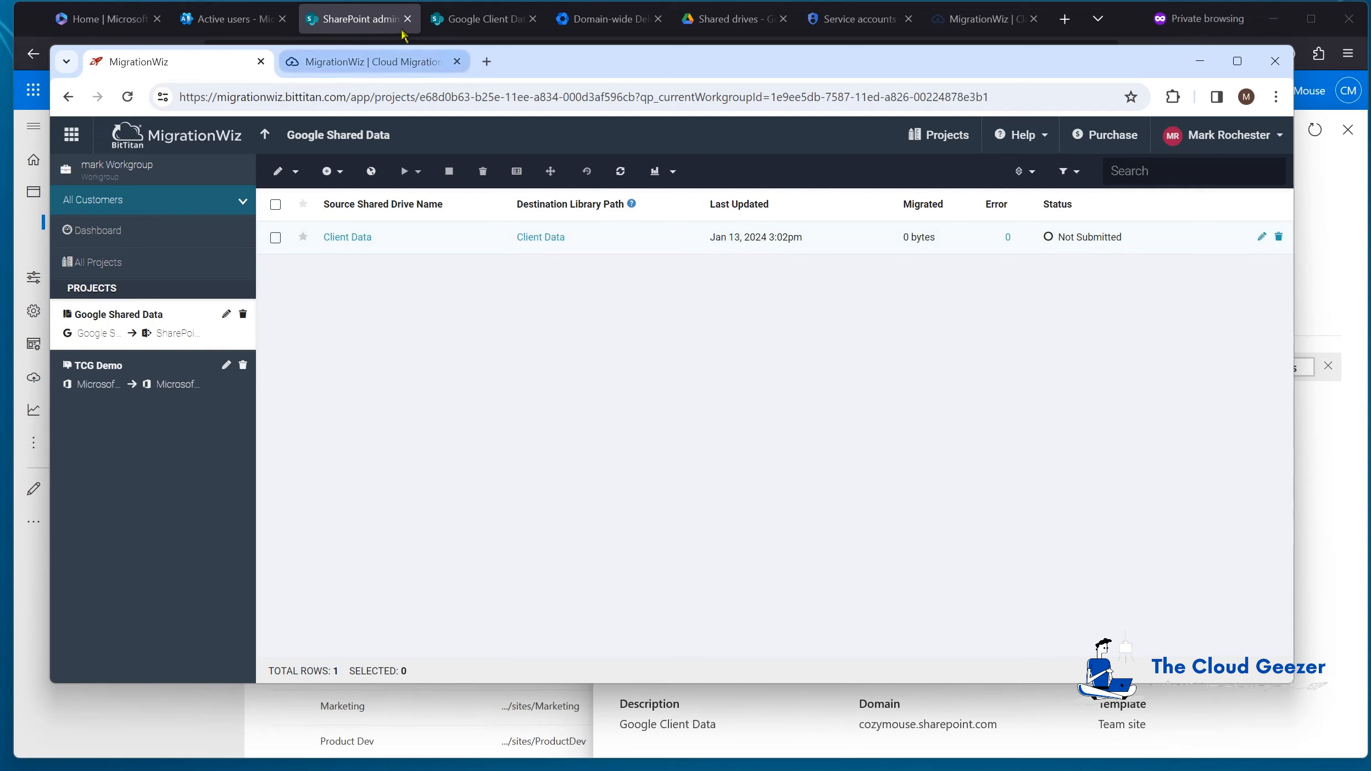
Step: Open the Google Client Data site from SharePoint admin center and view its empty Documents library
click(363, 24)
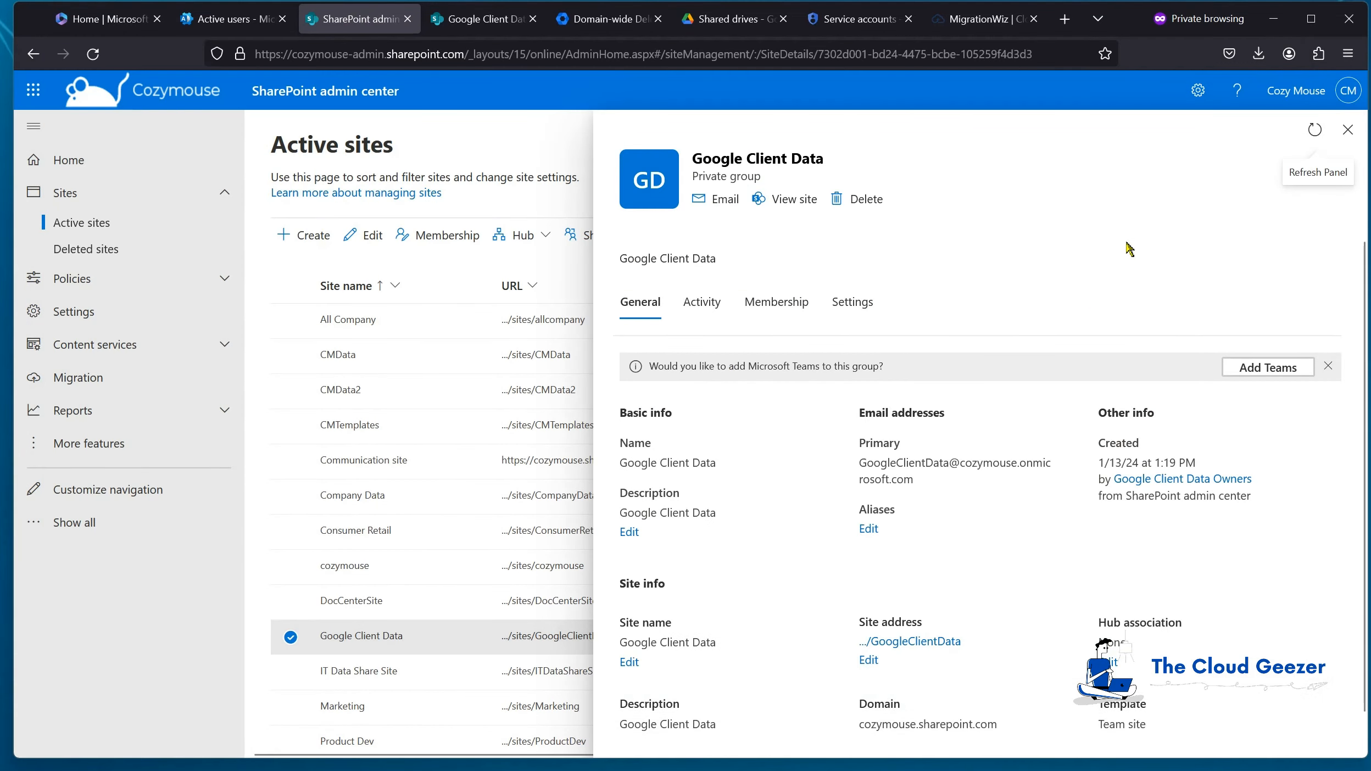
click(1349, 130)
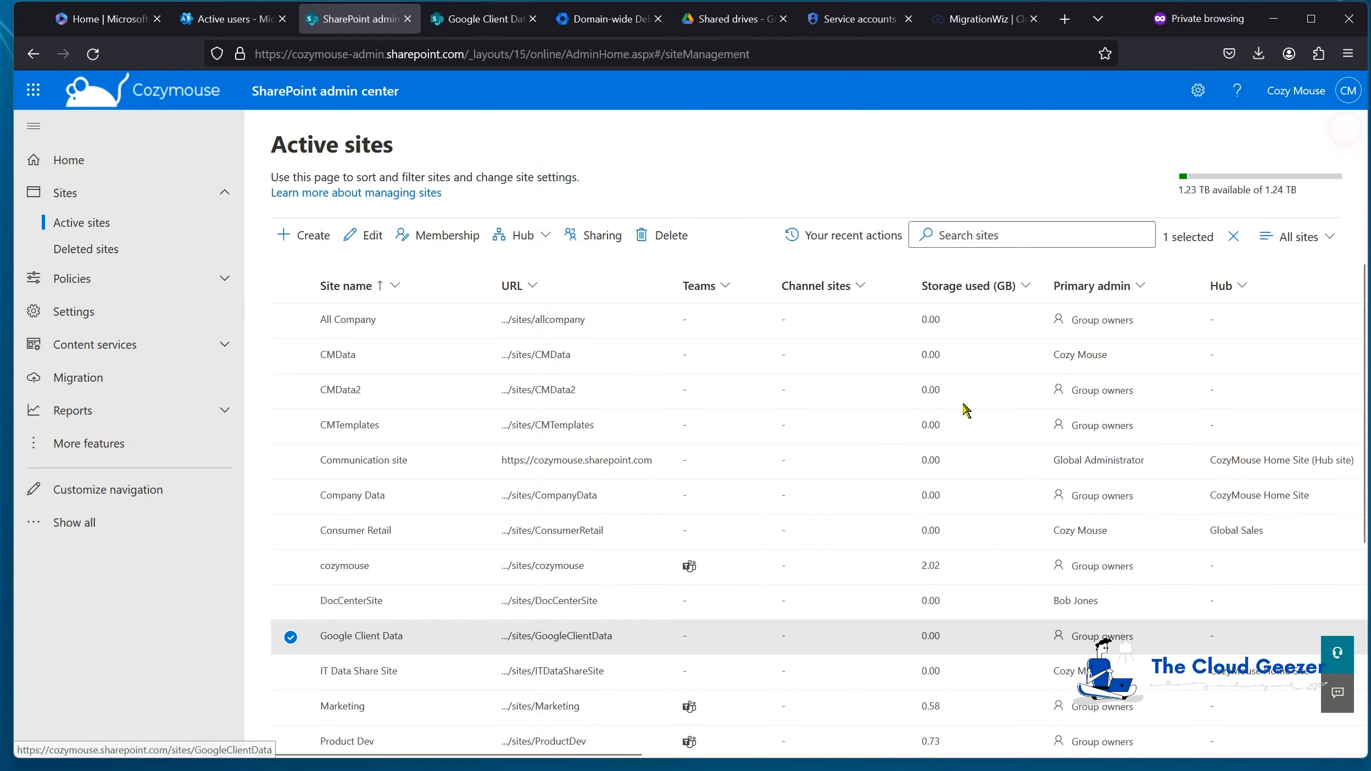
click(578, 636)
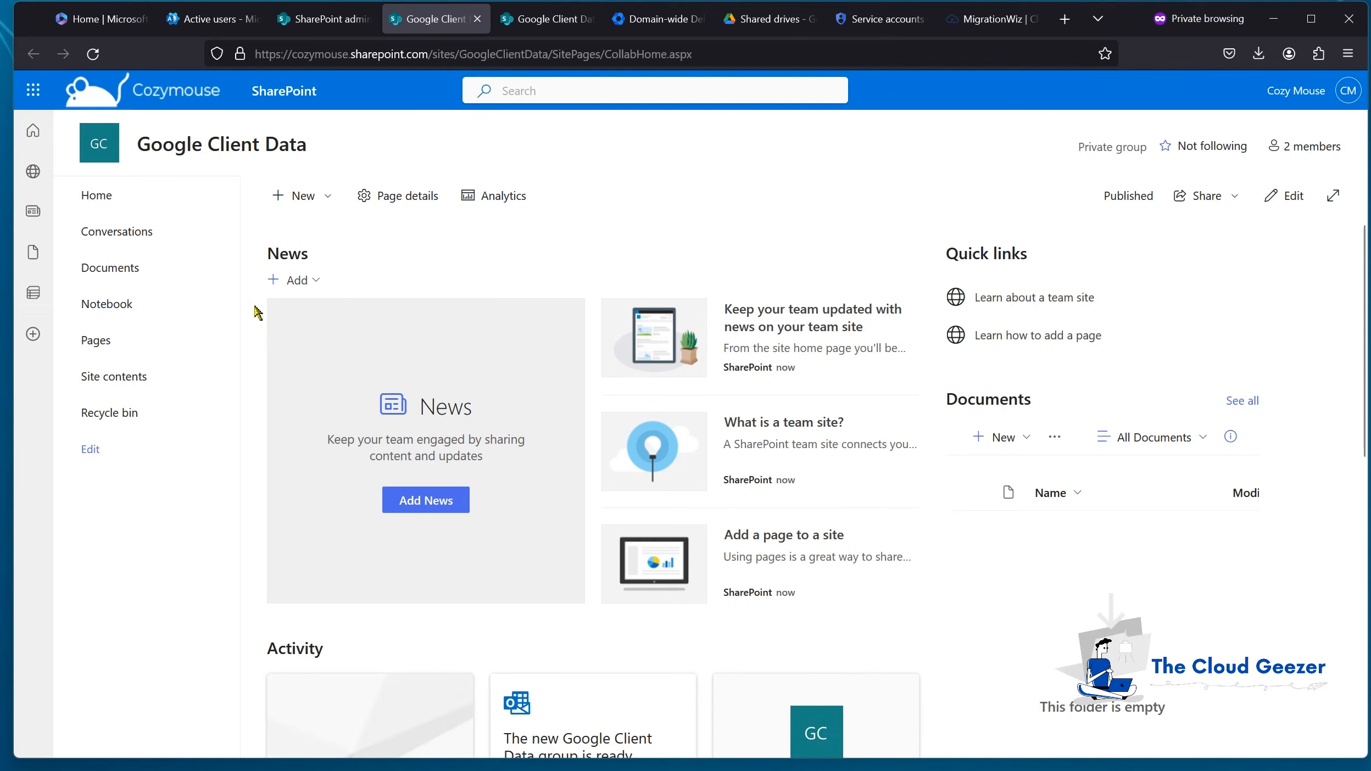
click(144, 272)
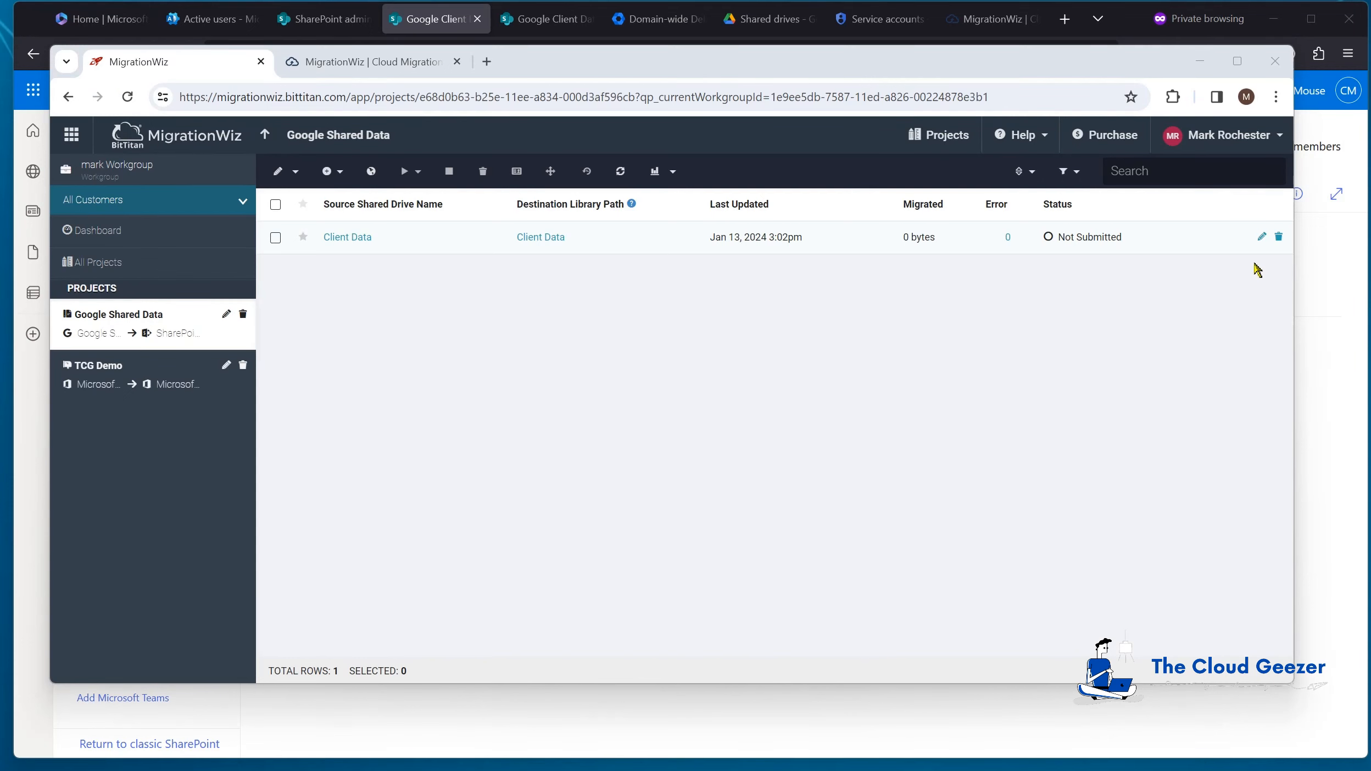
Step: Change the Client Data item's library path to sites/GoogleClientData/Shared Documents and save it
click(1262, 236)
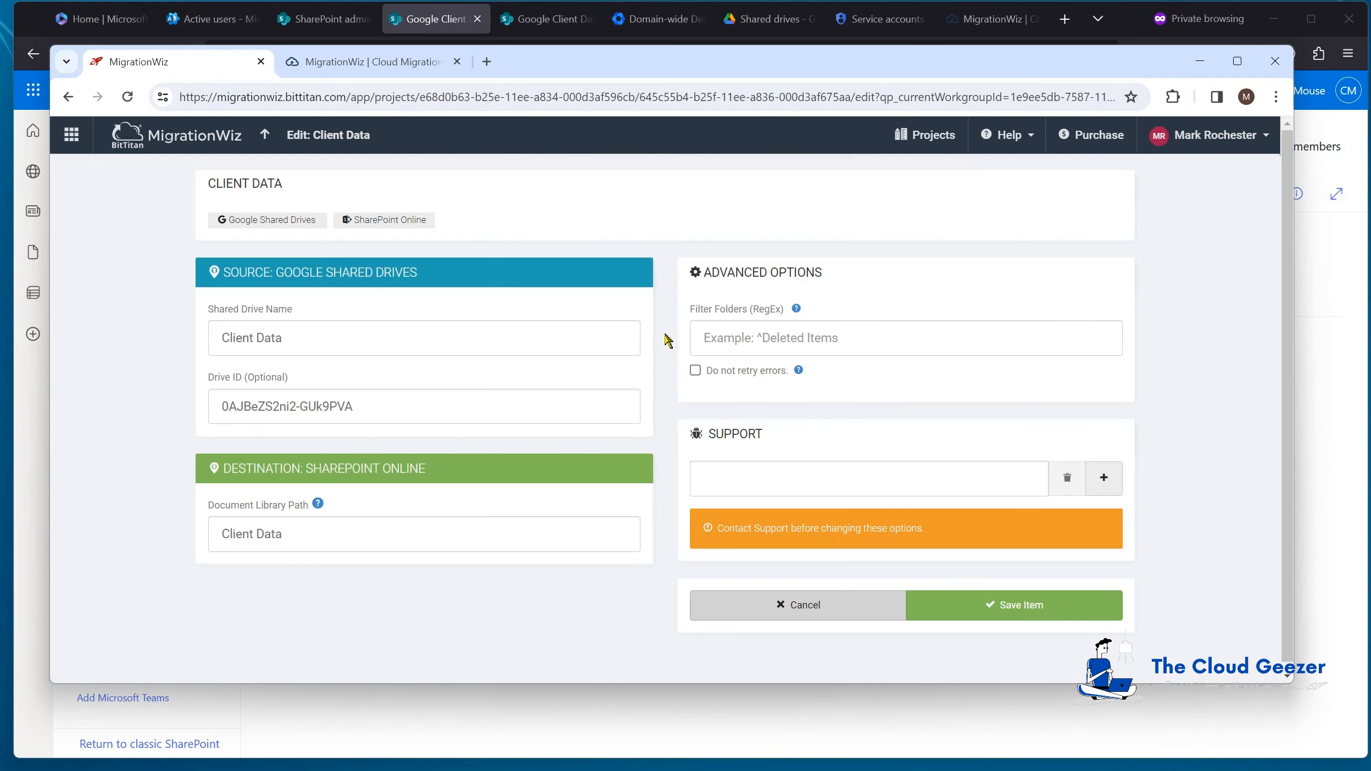
drag(298, 536, 184, 537)
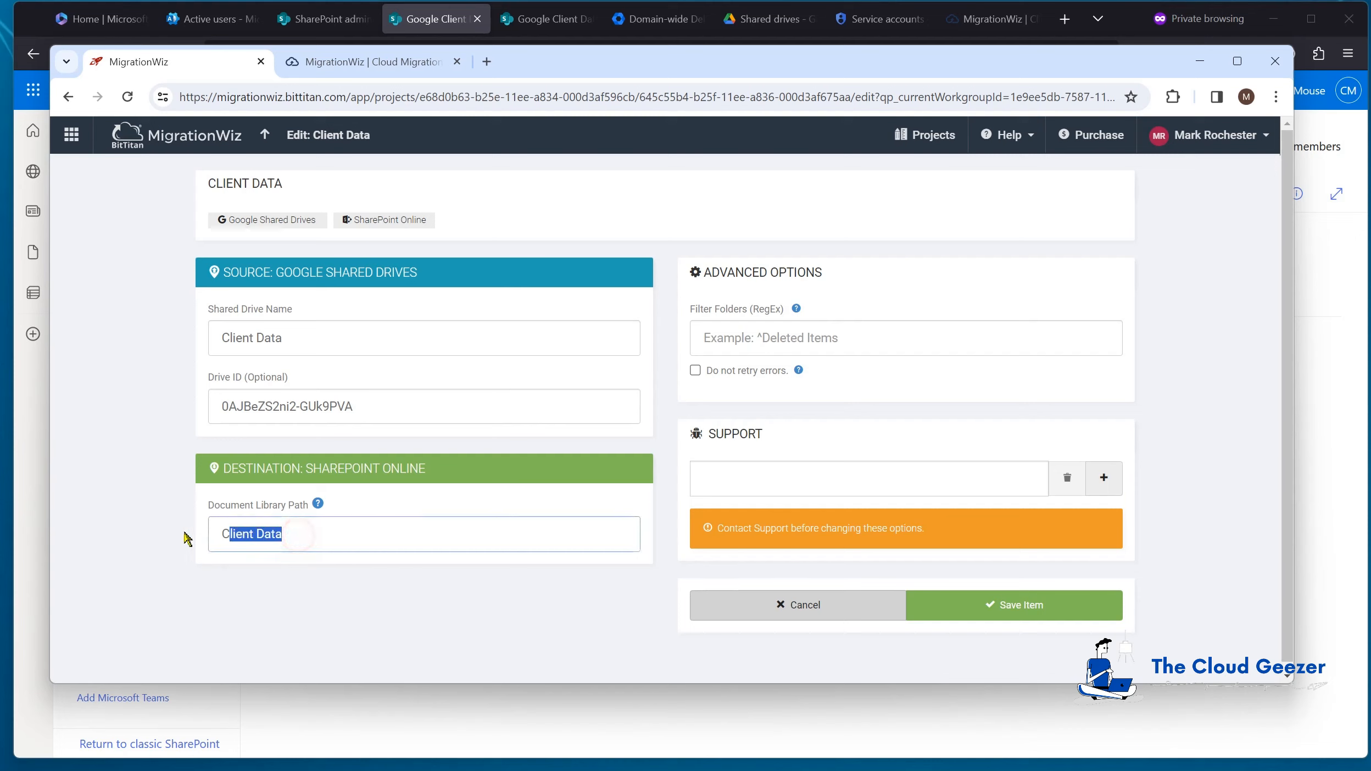
text(sites/GoogleClientData/Shared Documents)
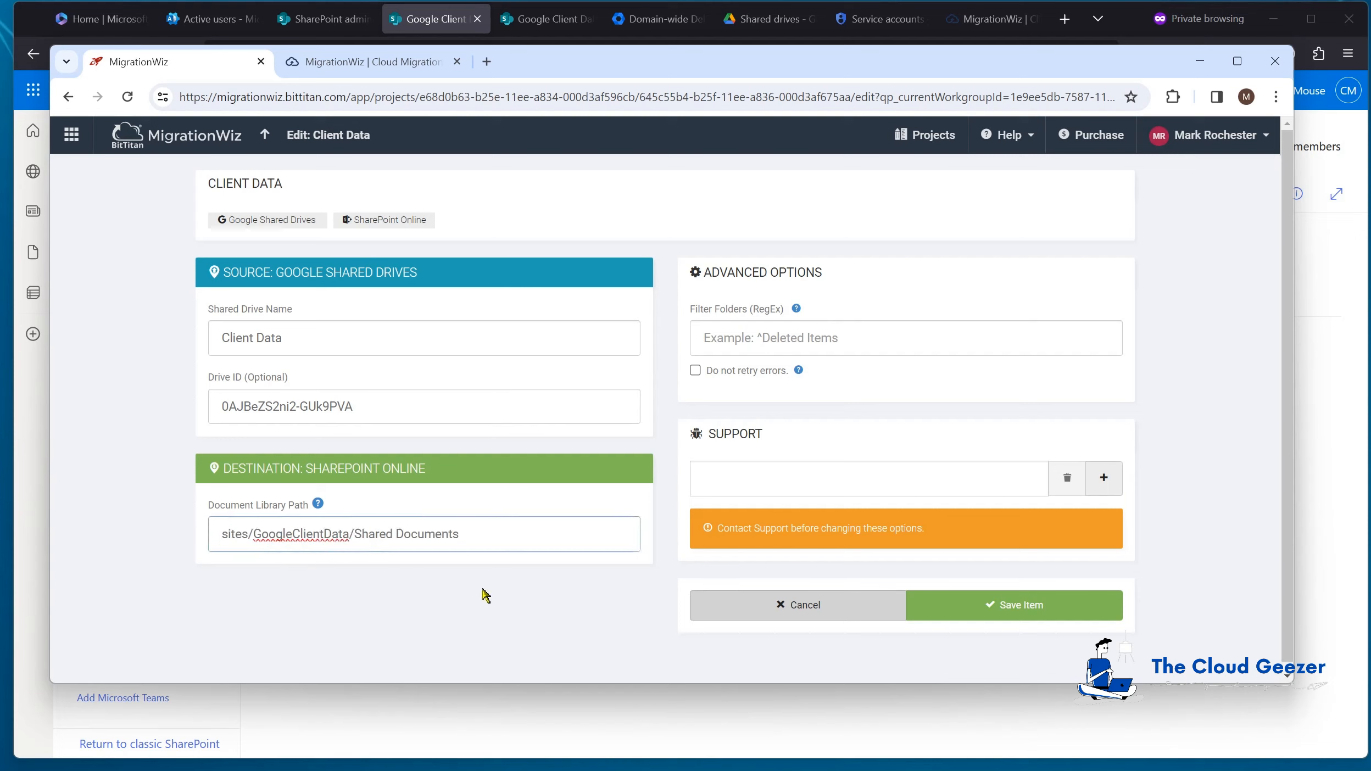
click(1013, 610)
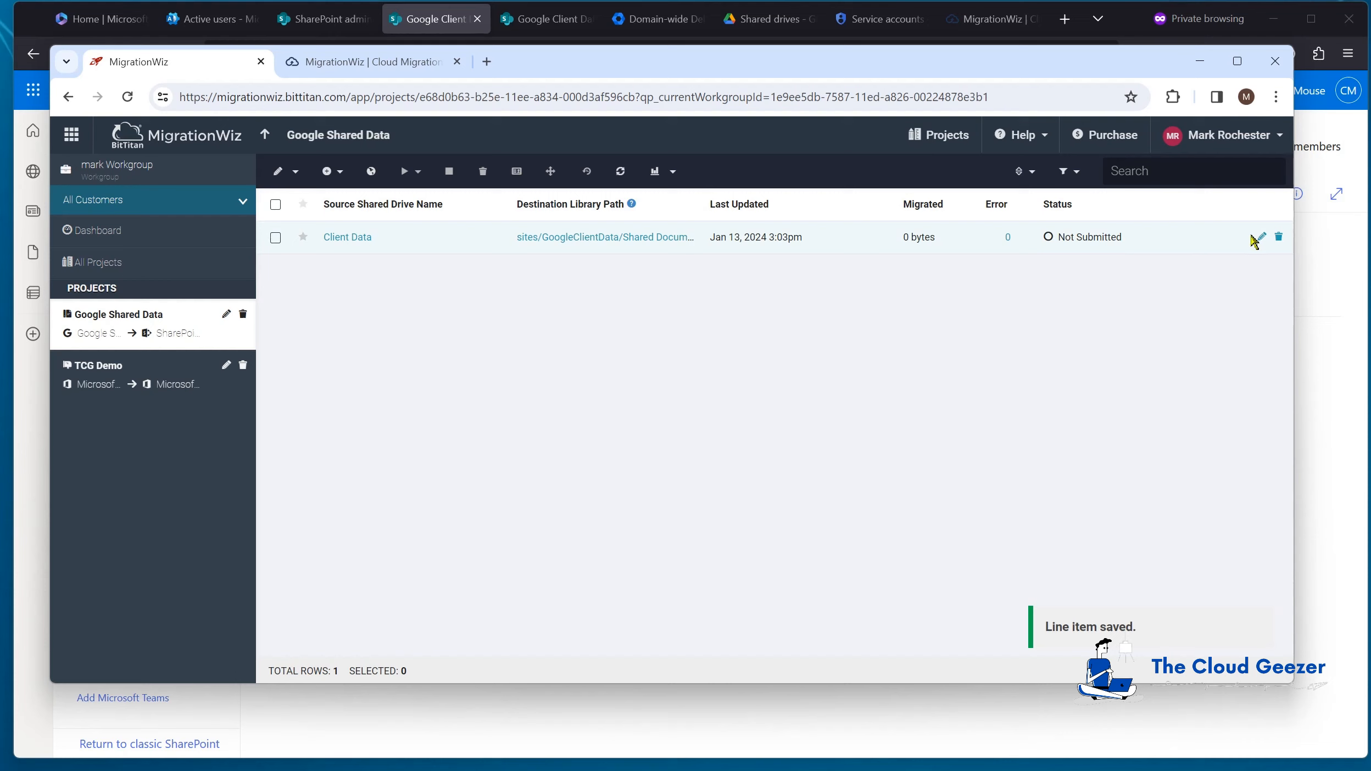
drag(1295, 252, 1367, 251)
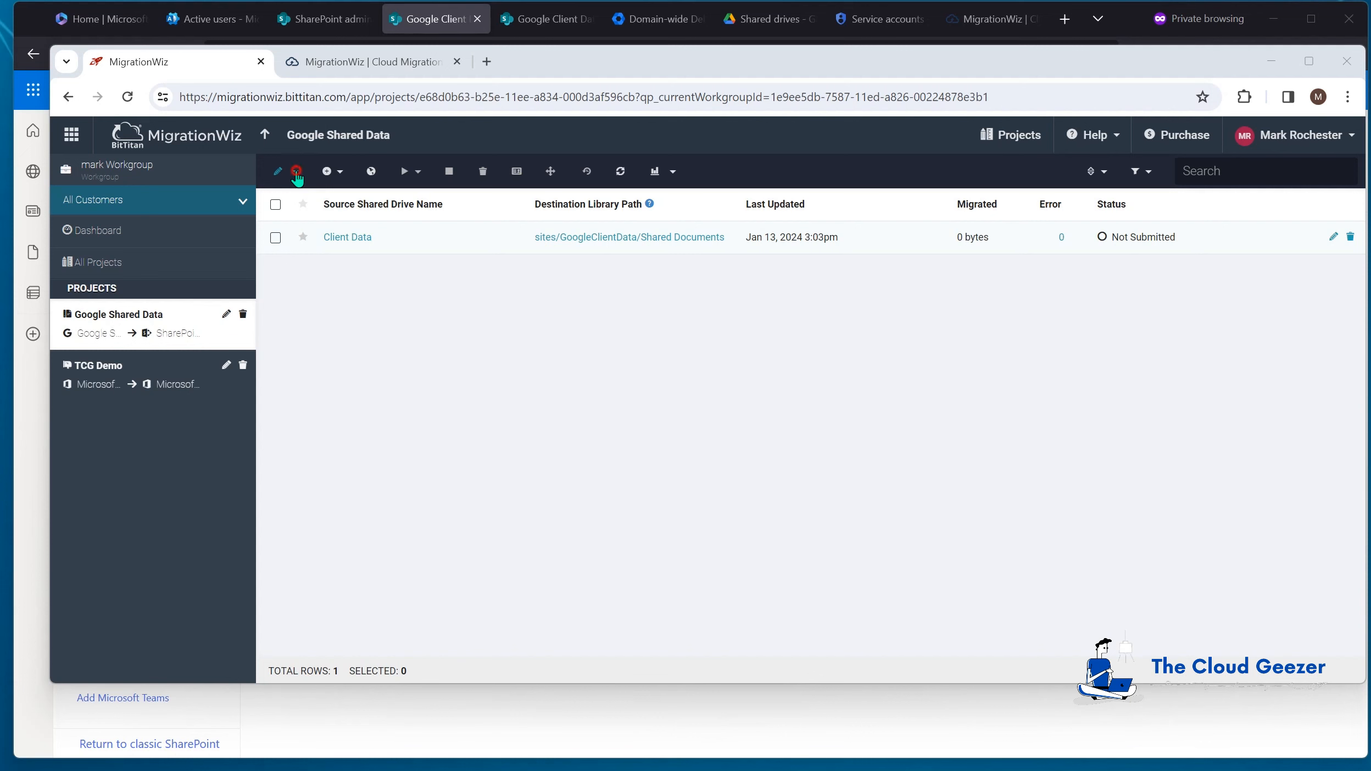
Step: In the project's Advanced Options, add InitializationTimeout=8 as a second support option
click(295, 171)
click(315, 273)
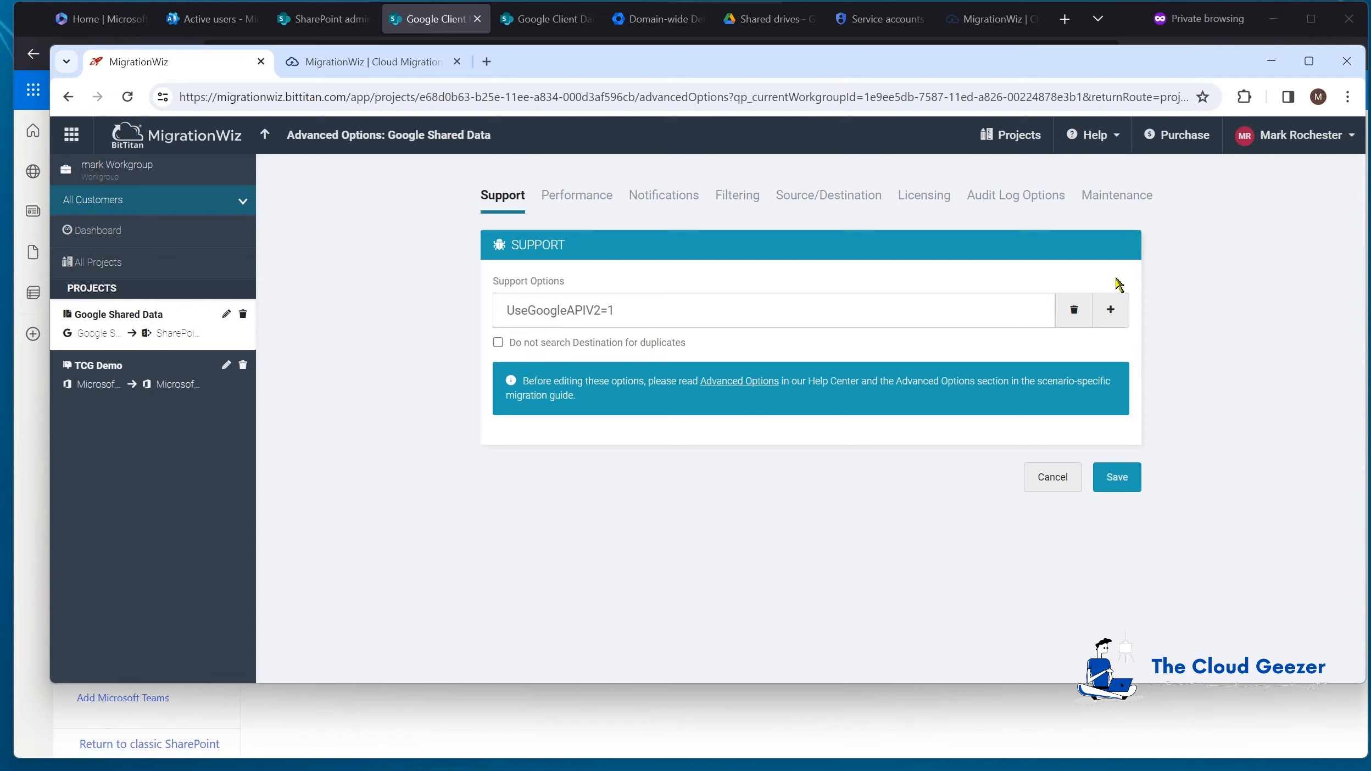
click(1110, 309)
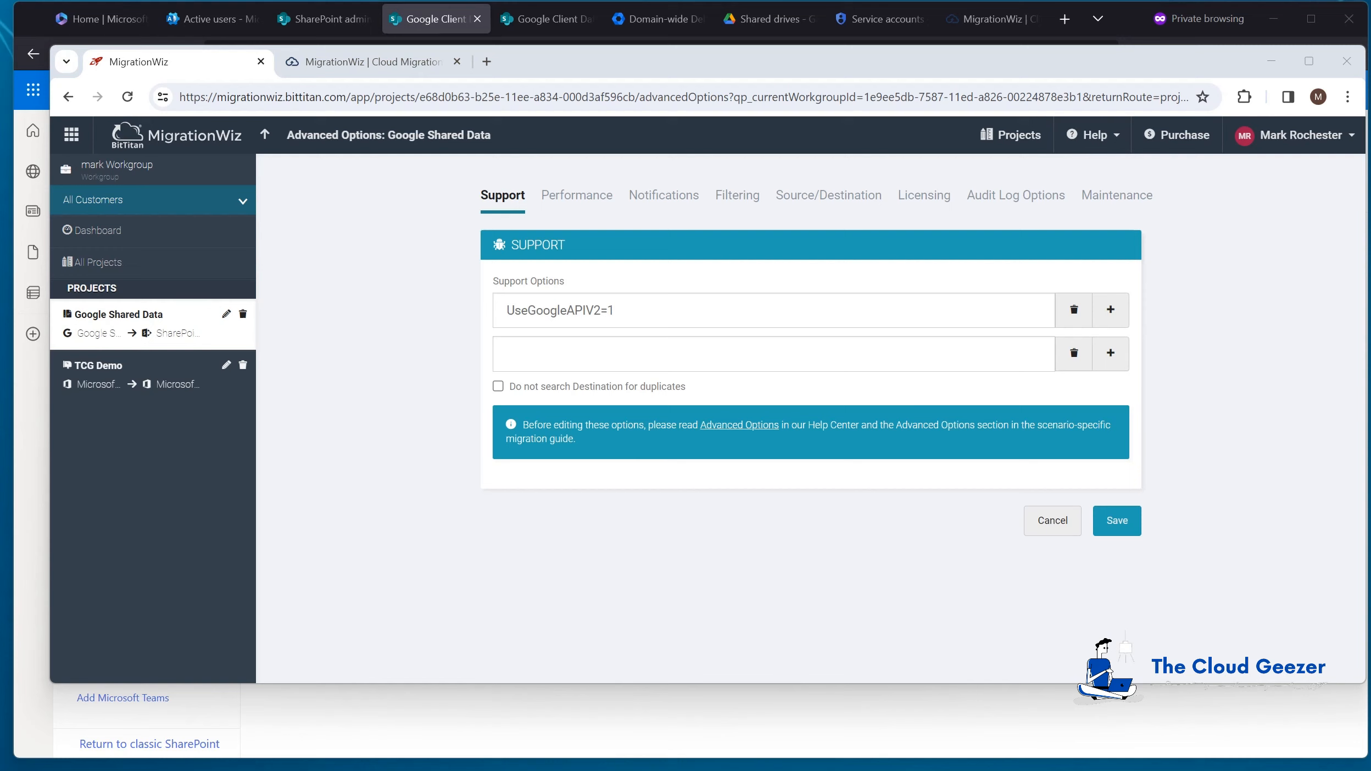
click(606, 353)
text(InitializationTimeout=8)
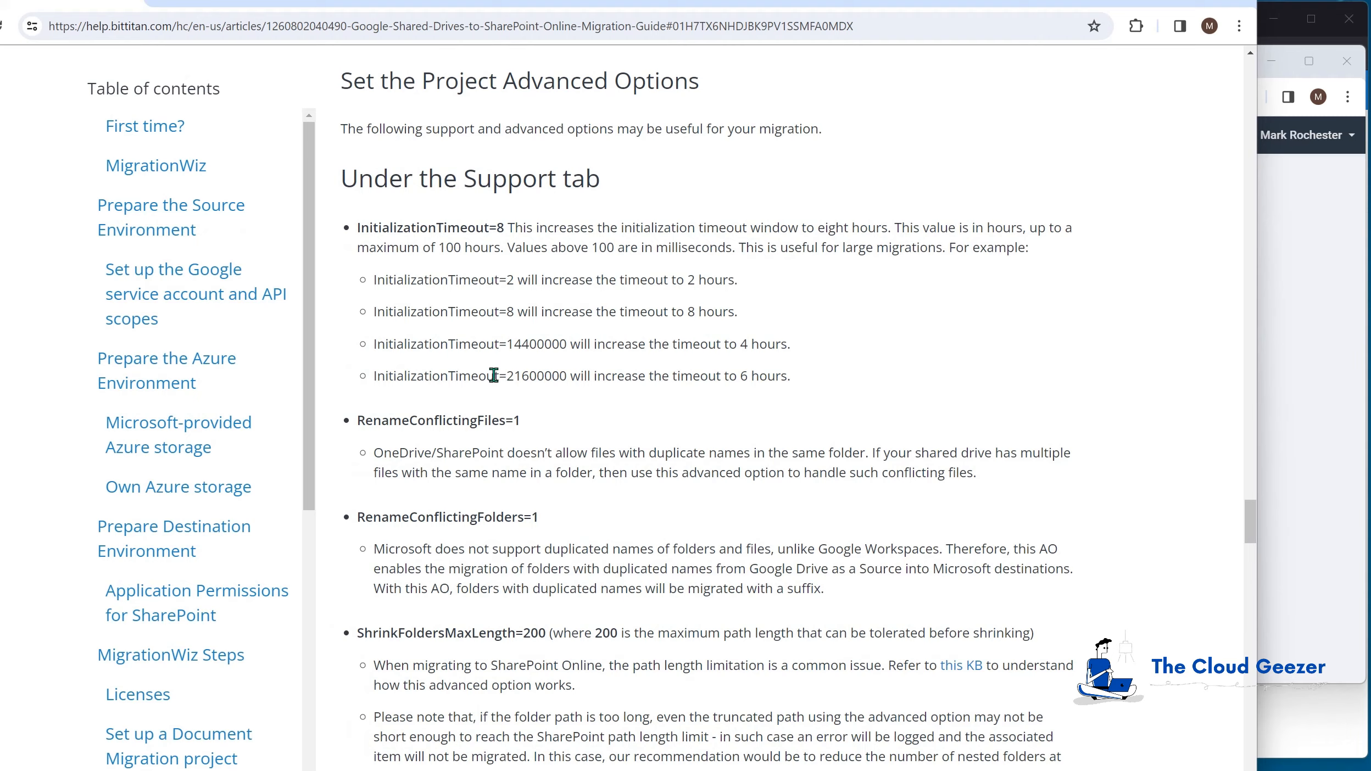
scroll(473, 379, down, 3)
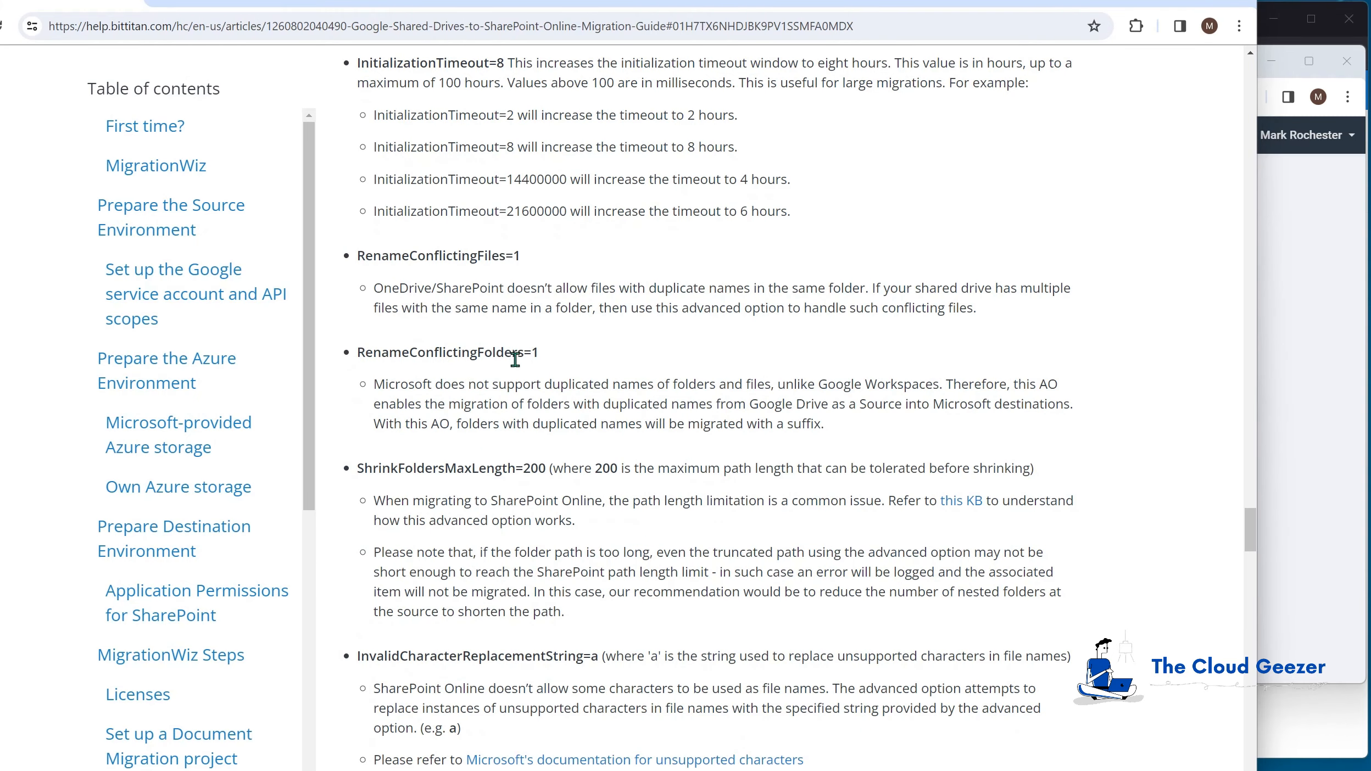
scroll(514, 358, down, 2)
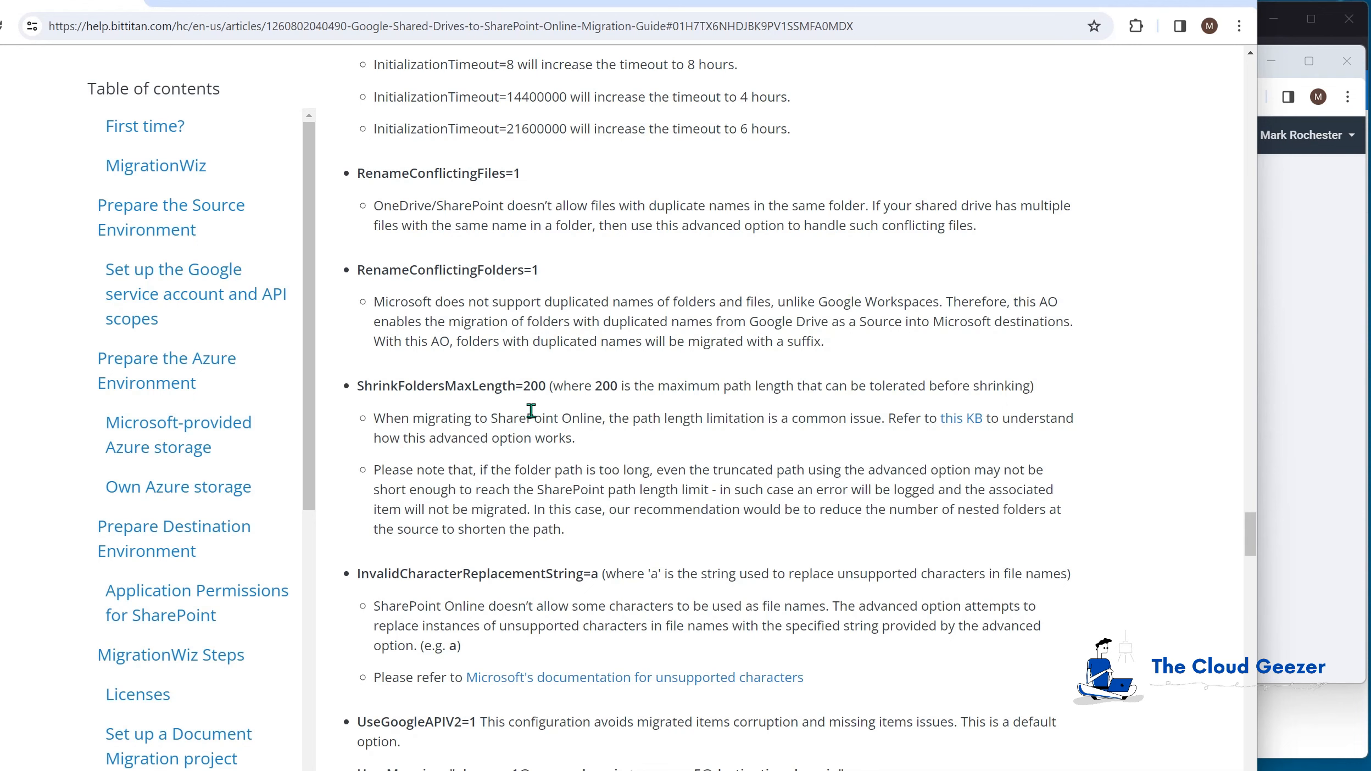
scroll(511, 413, down, 3)
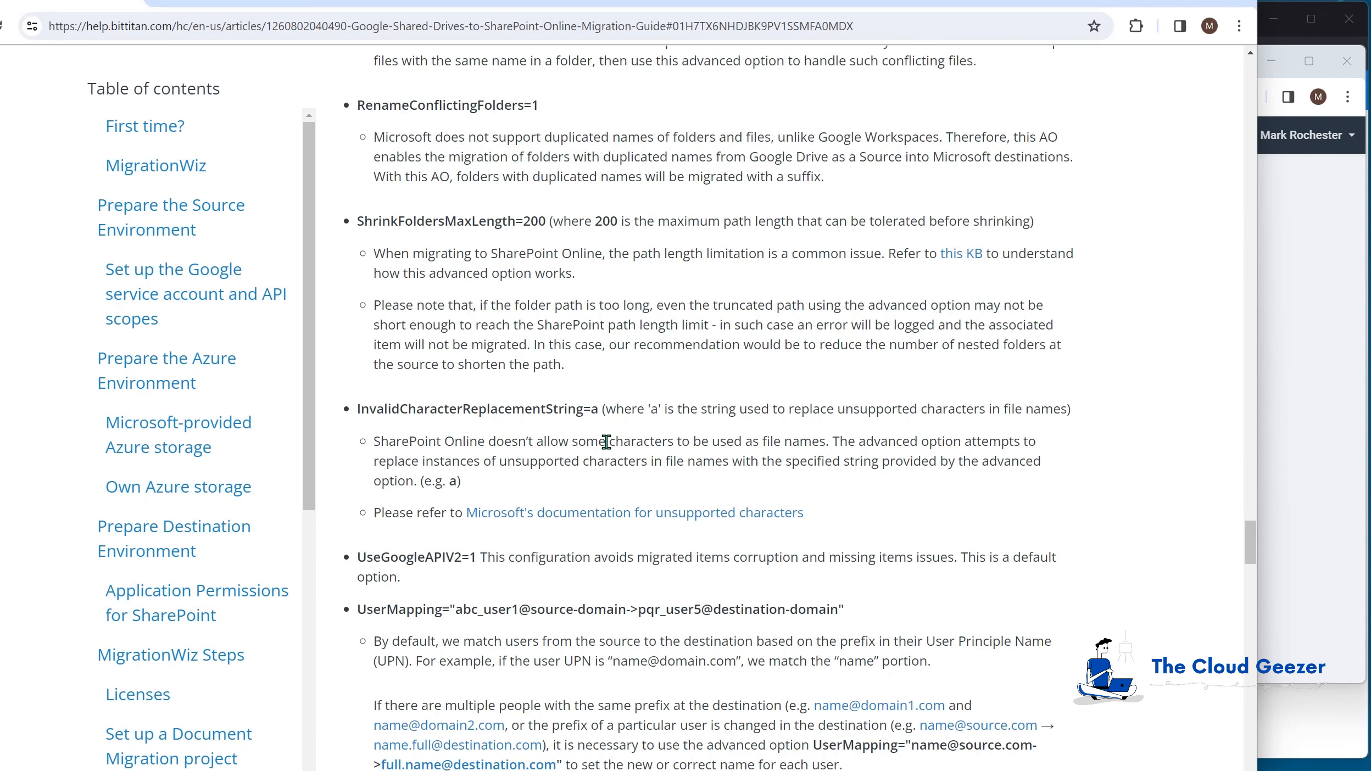
scroll(654, 467, down, 1)
scroll(566, 525, down, 1)
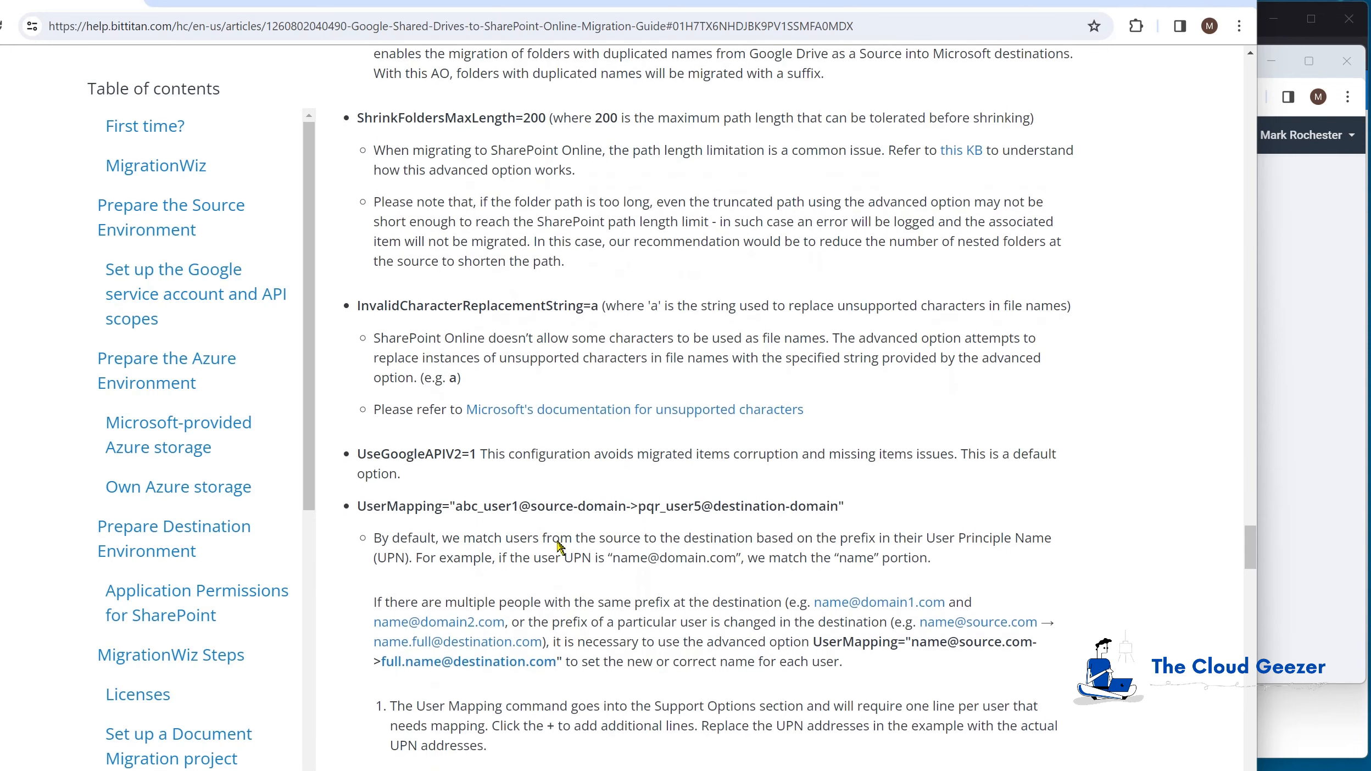
scroll(555, 513, up, 2)
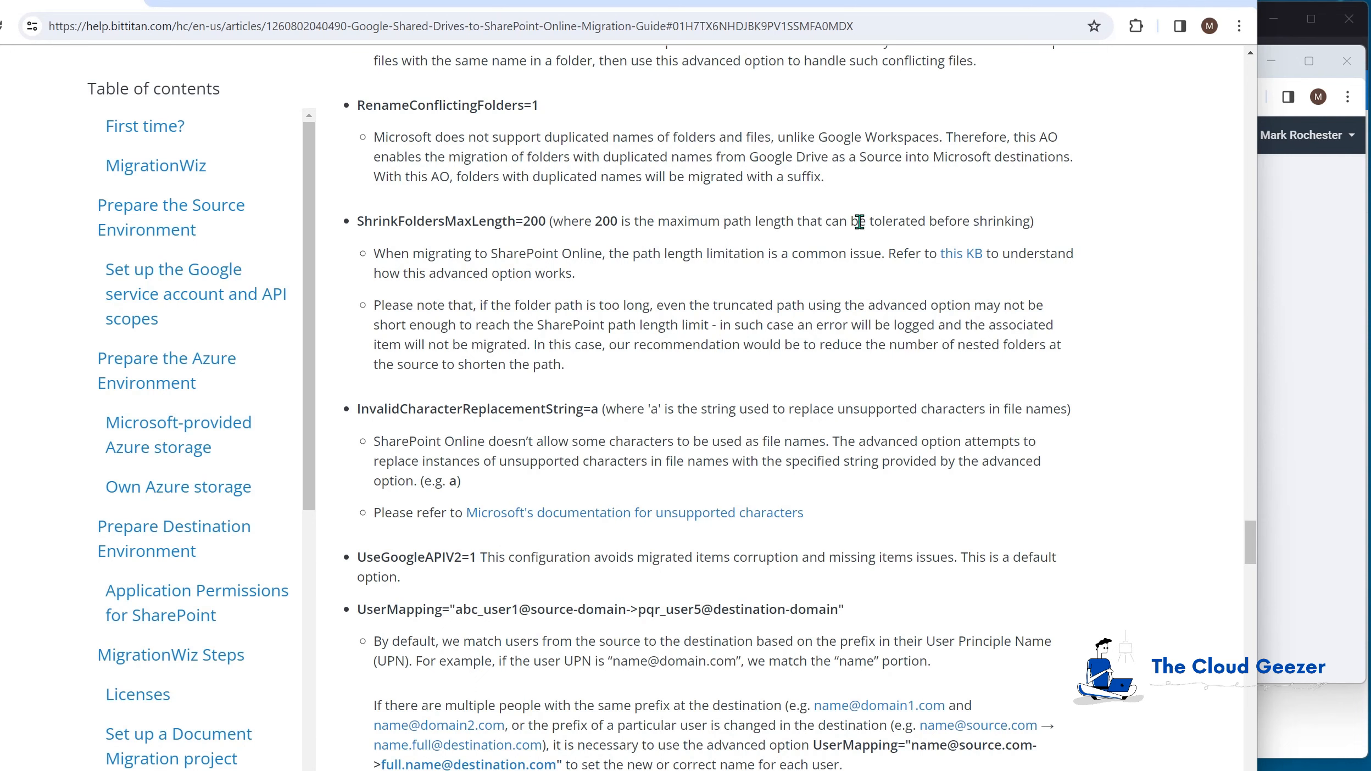
Step: Save the advanced options and run Verify Credentials on the Client Data item
key(alt+Tab)
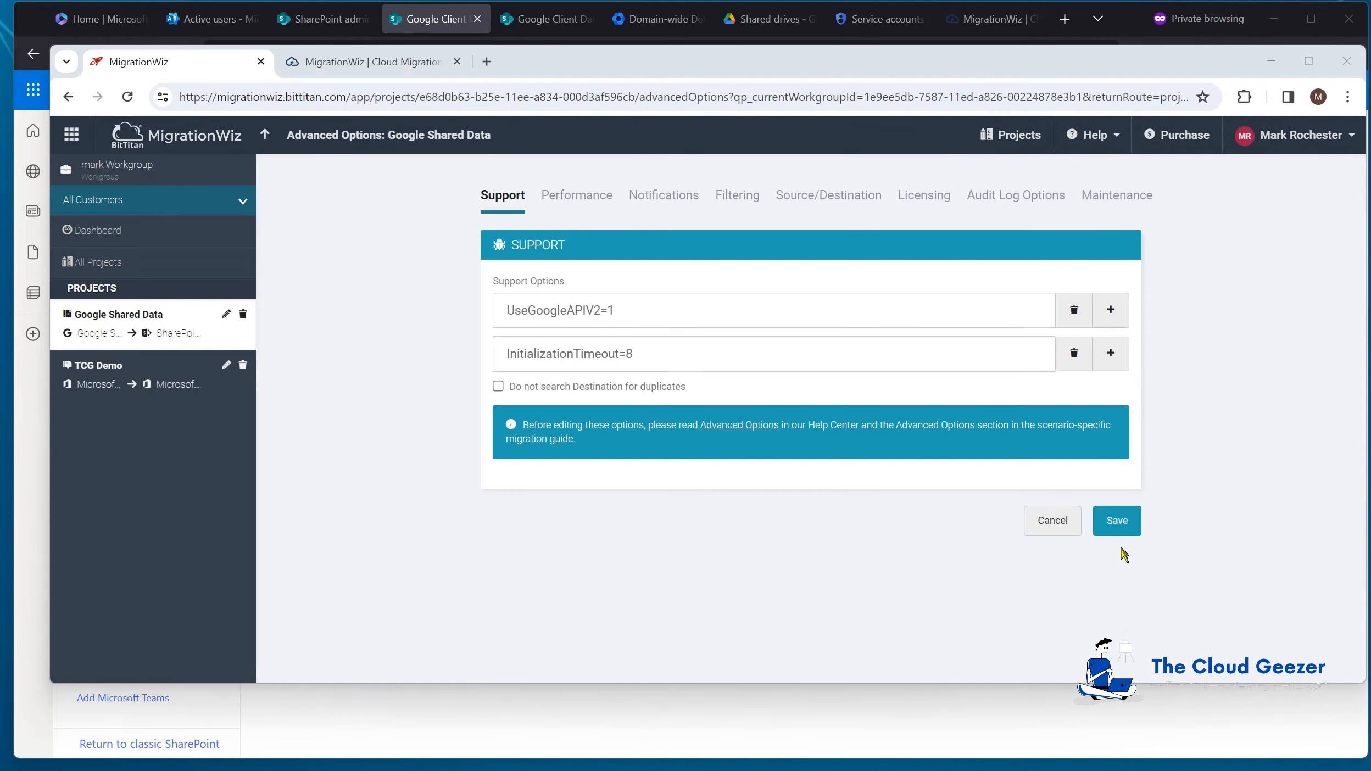
click(1117, 523)
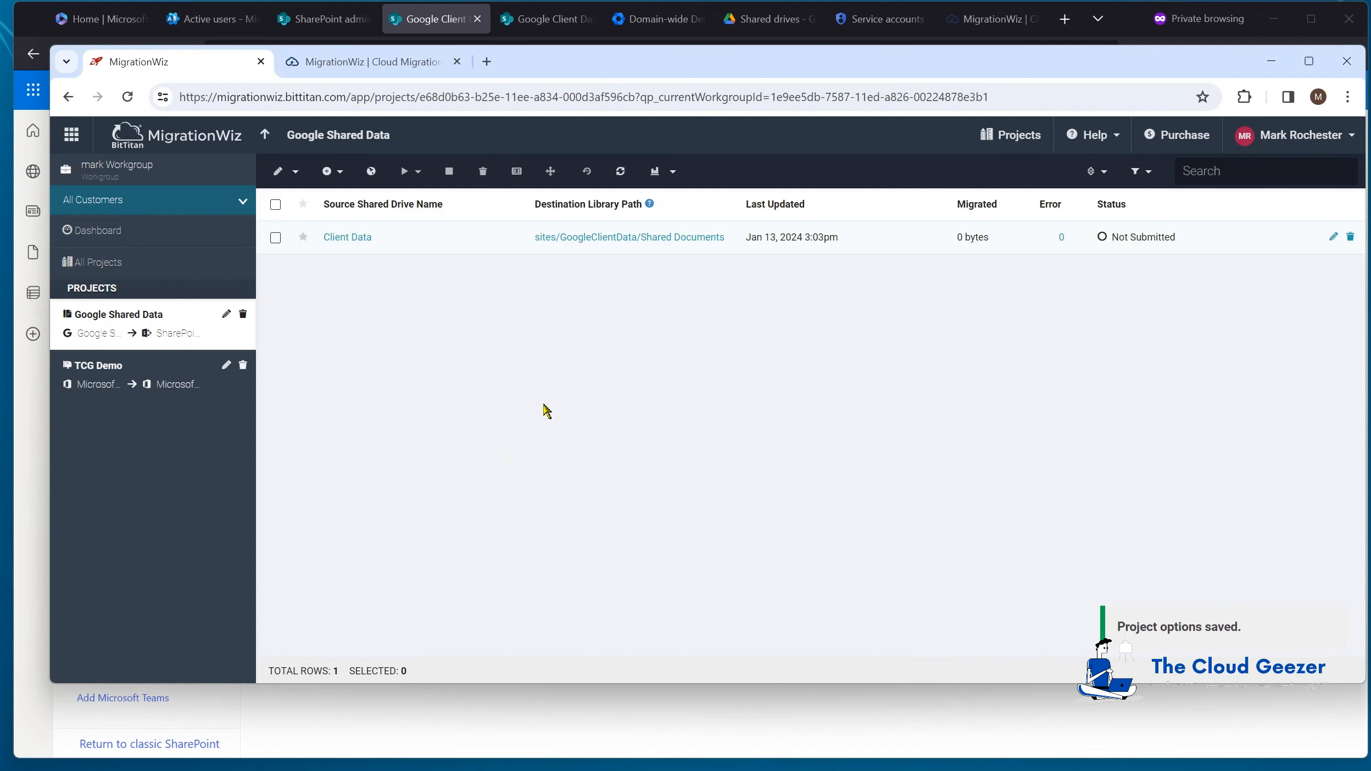
click(275, 238)
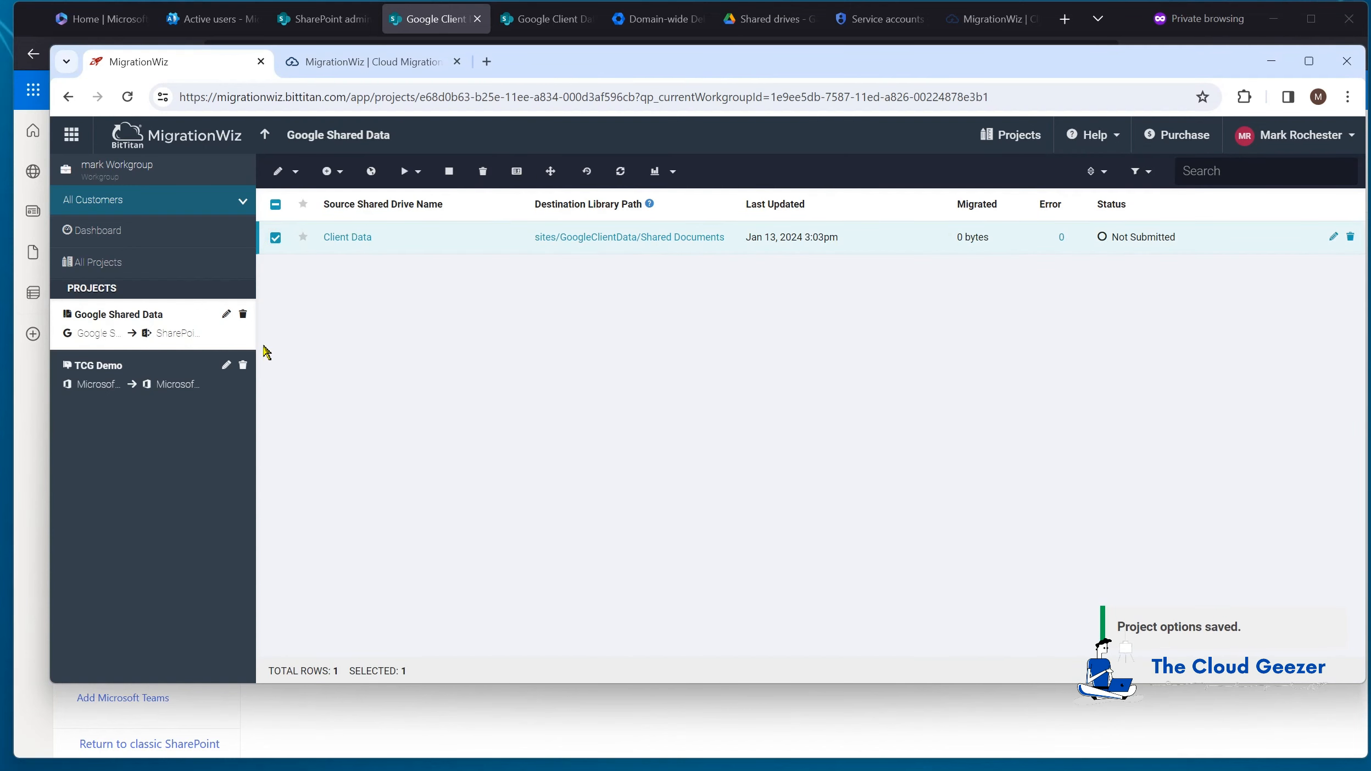
click(415, 175)
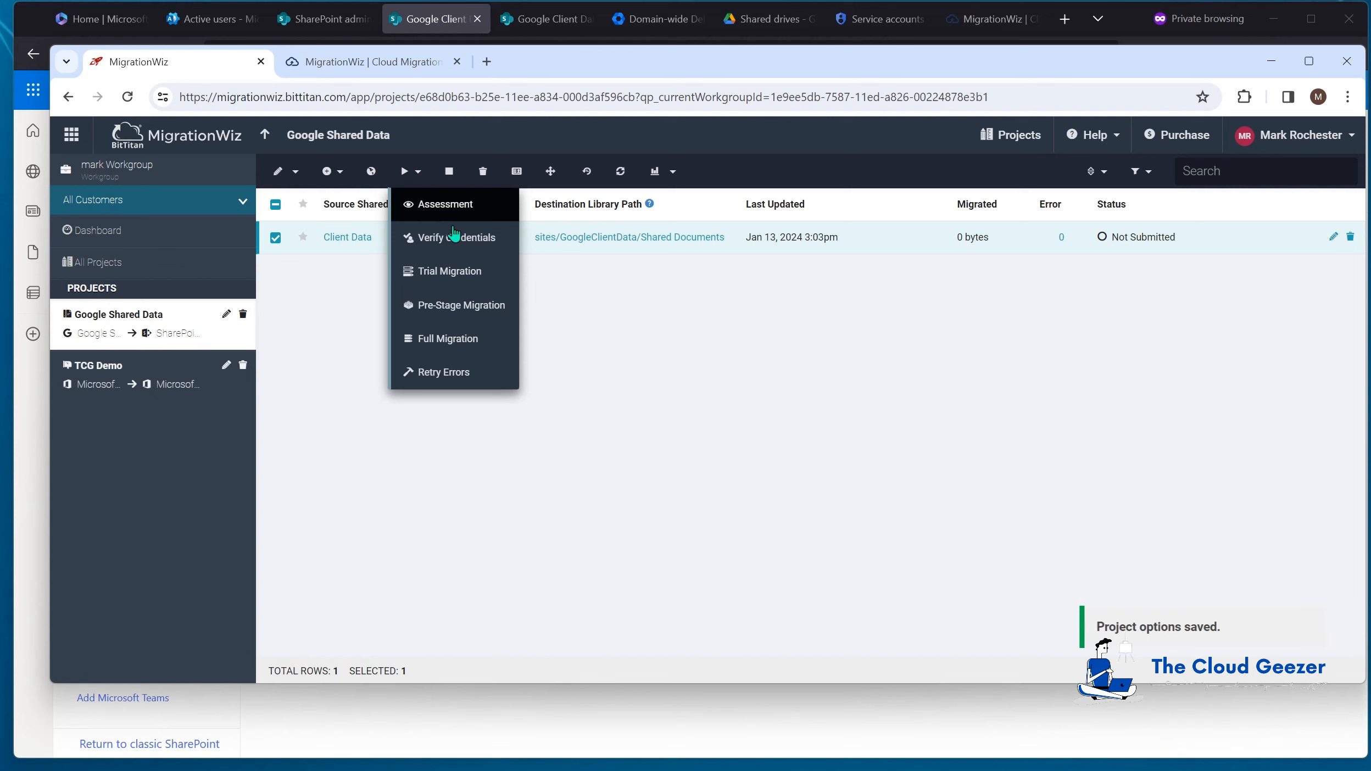
click(473, 239)
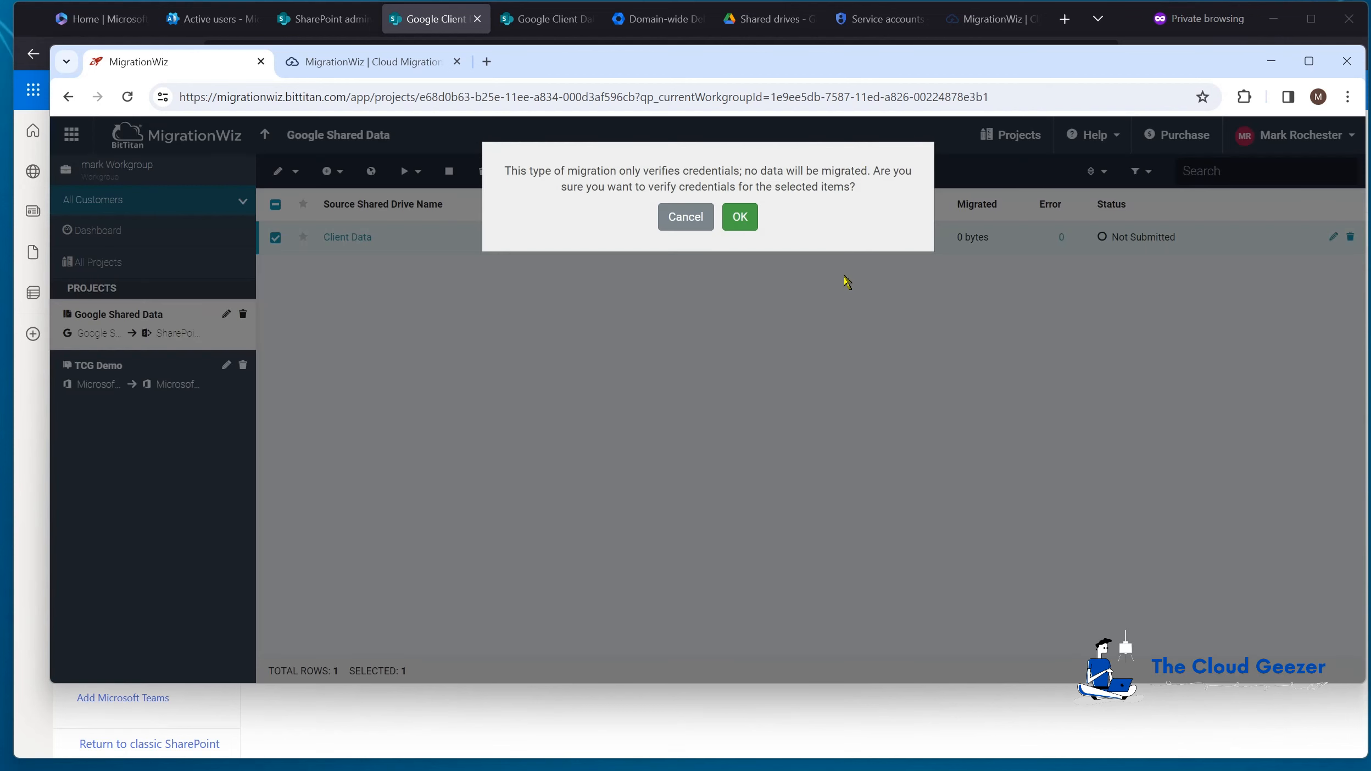
click(743, 219)
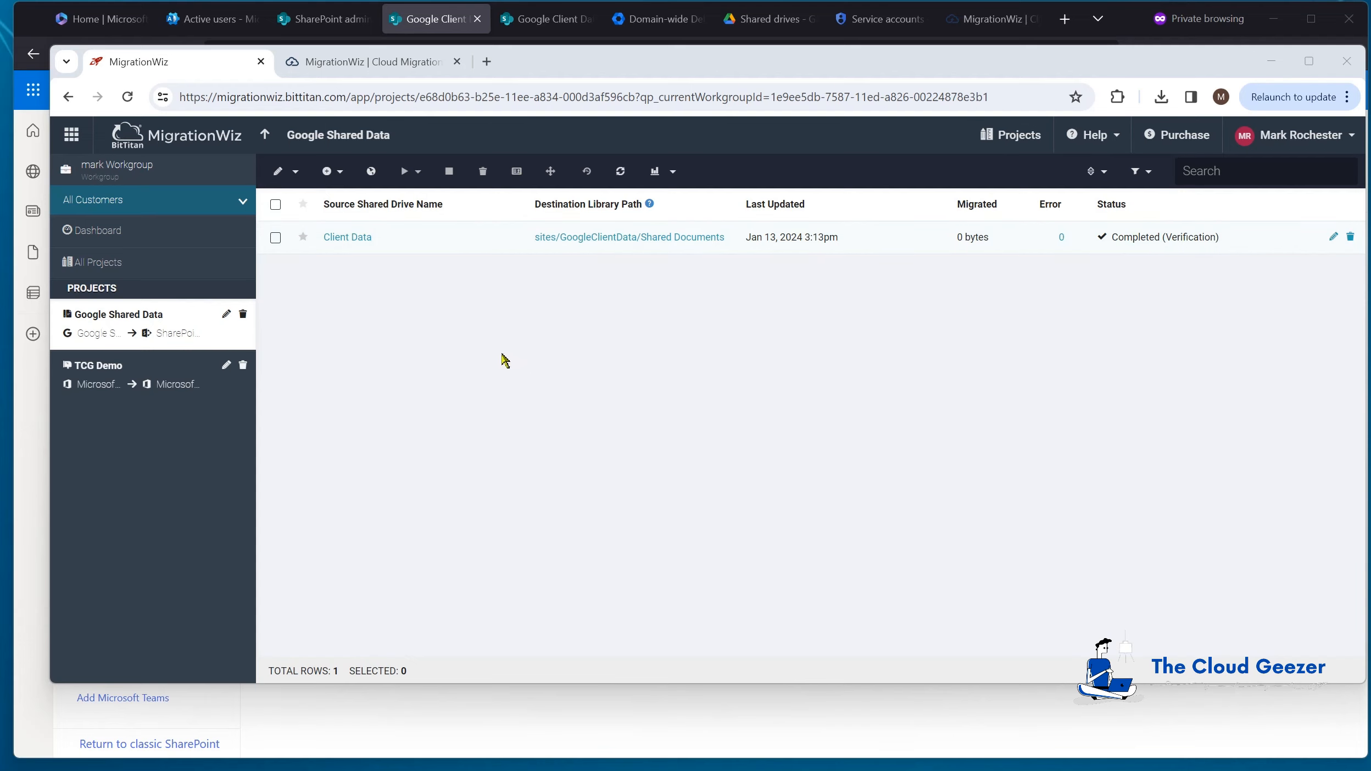
click(275, 238)
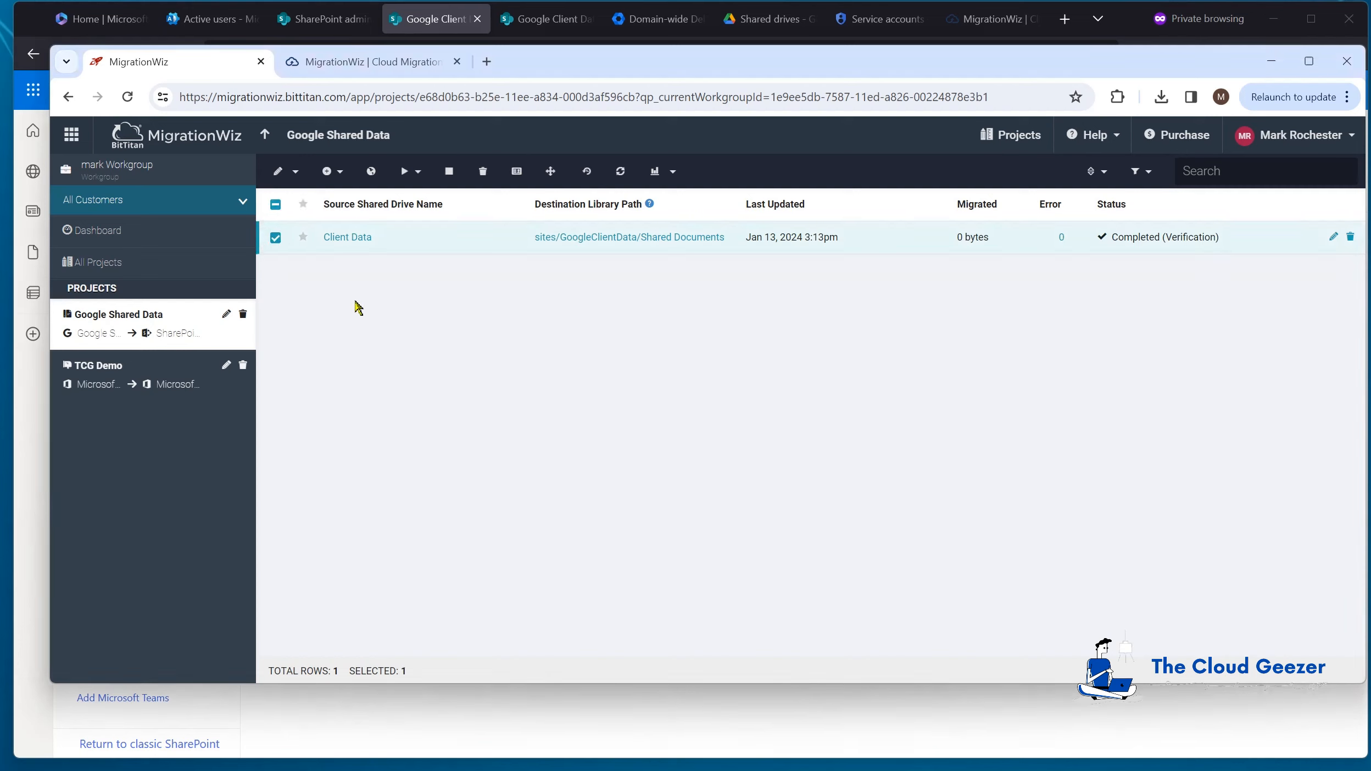
click(412, 173)
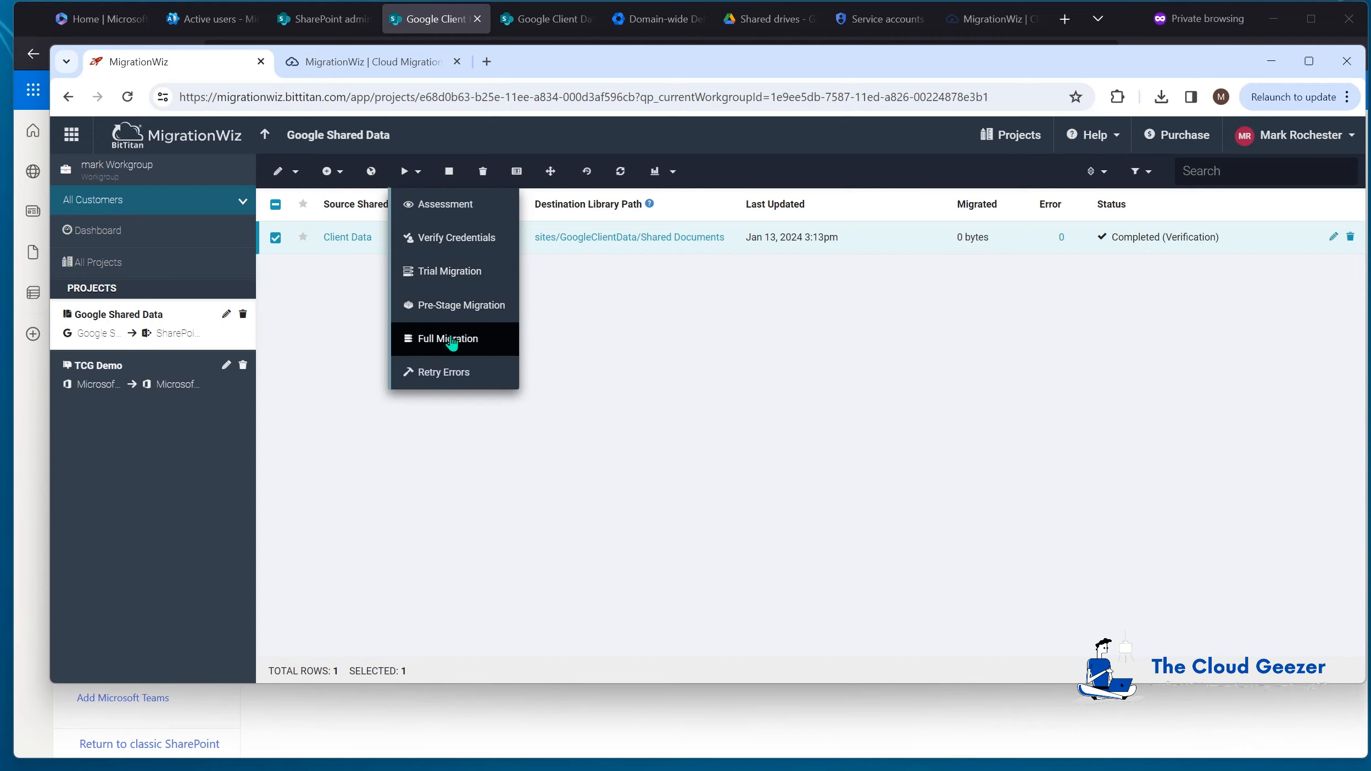
click(451, 308)
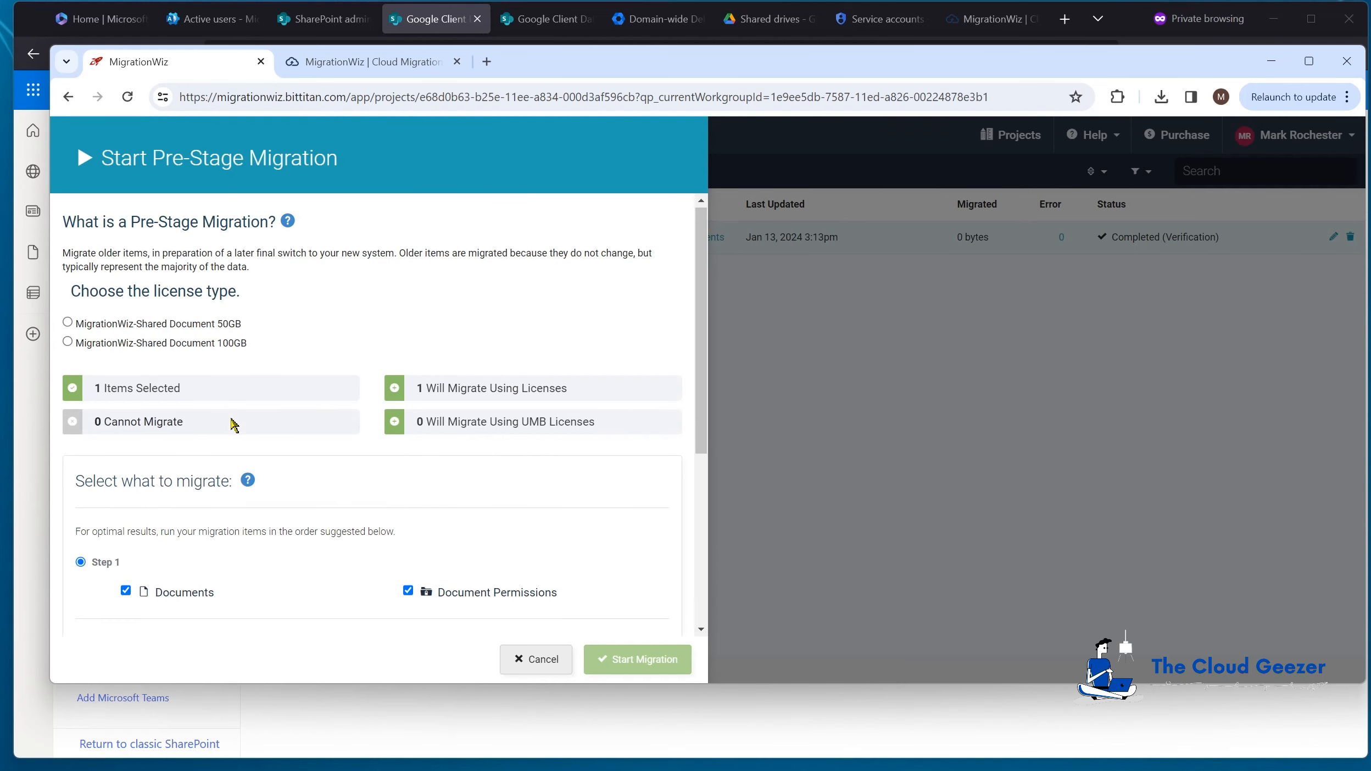
scroll(233, 425, down, 3)
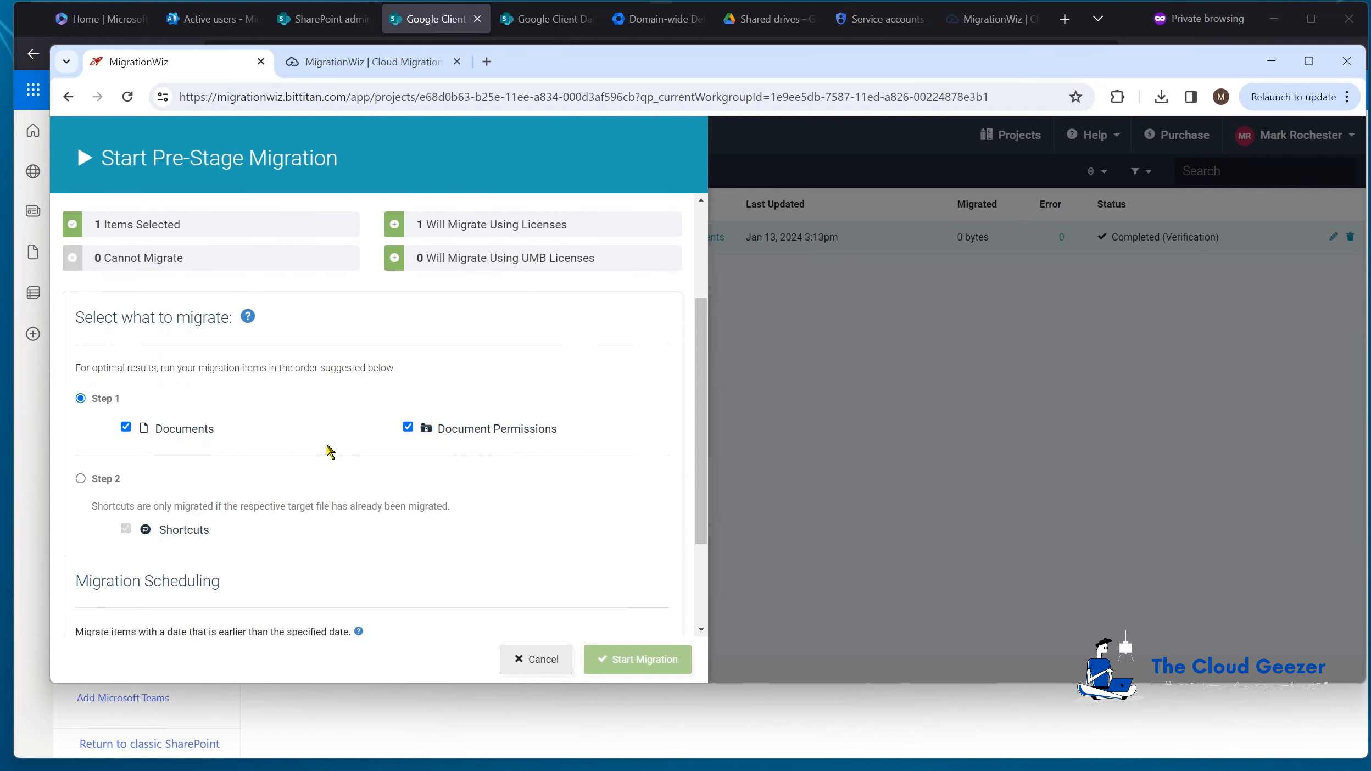
scroll(329, 452, down, 2)
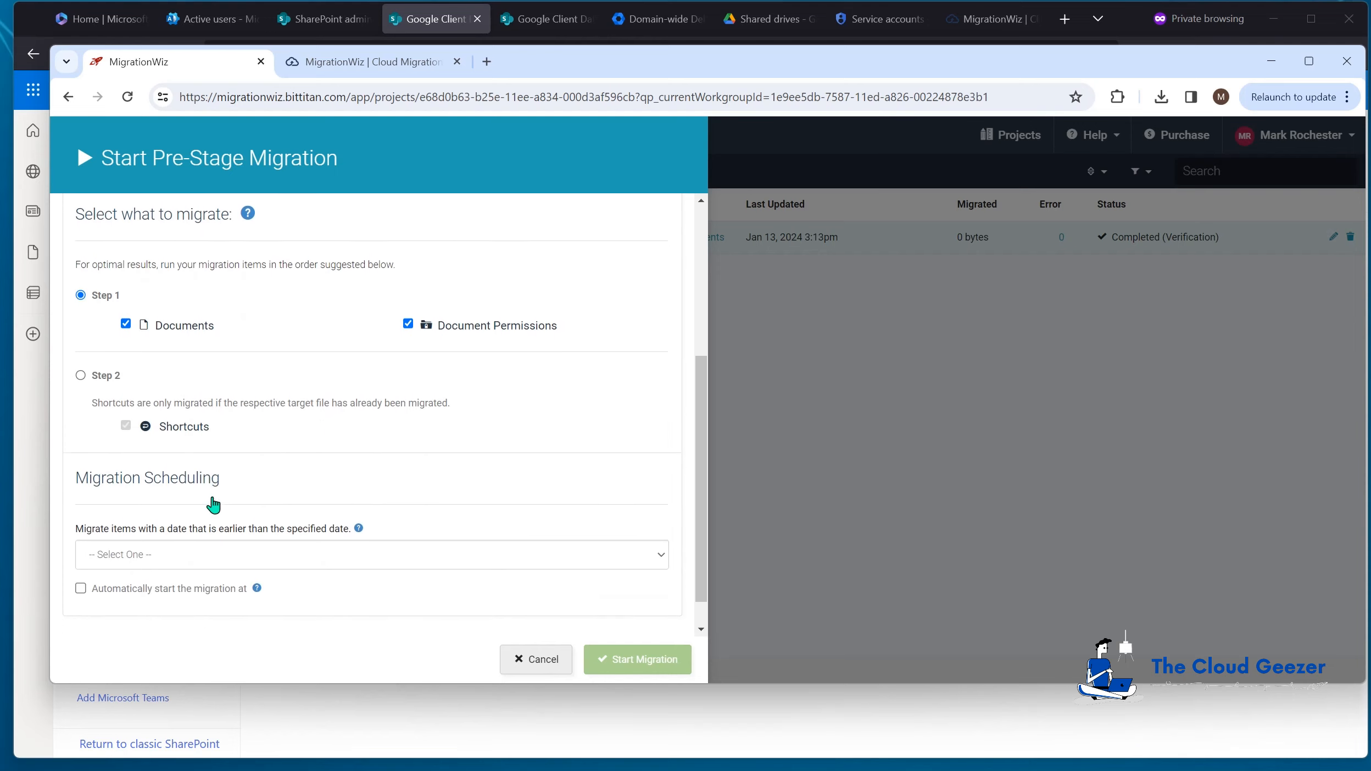
scroll(213, 504, down, 1)
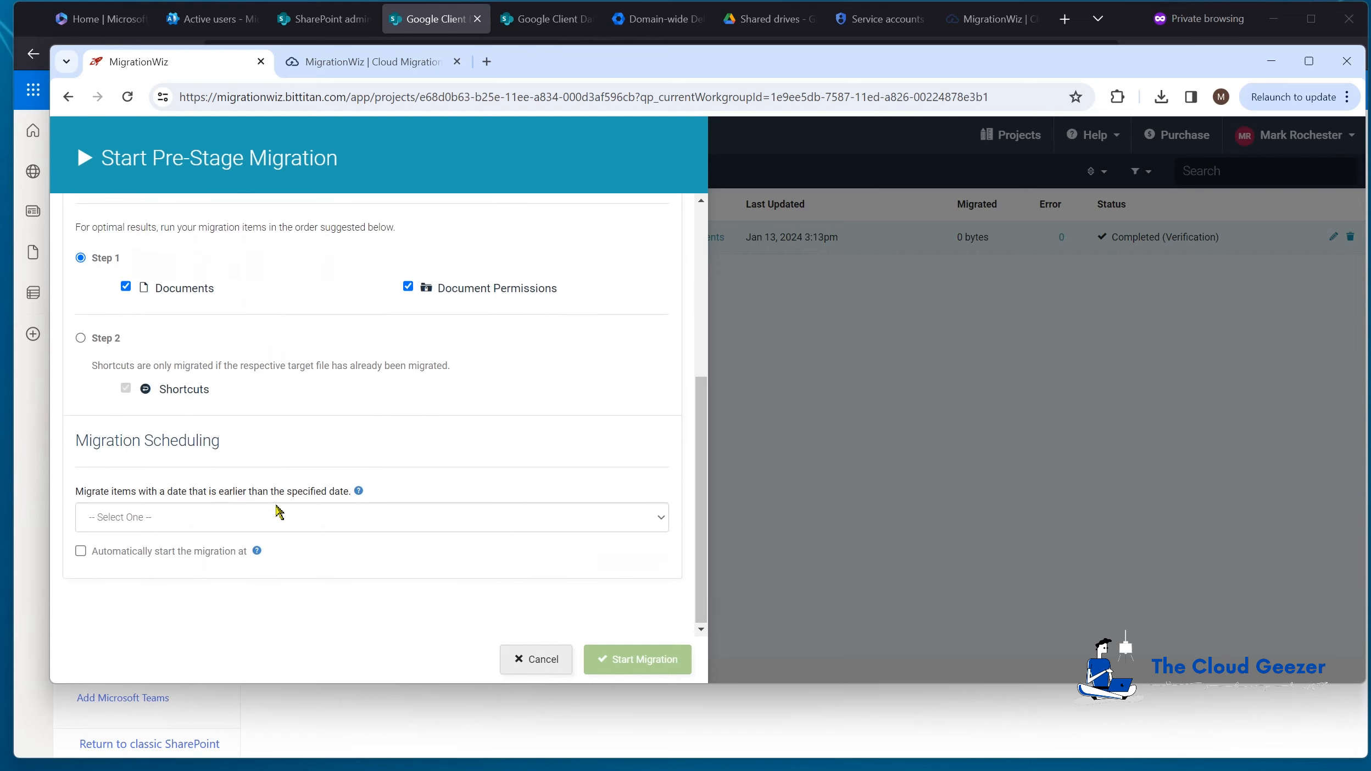
click(318, 523)
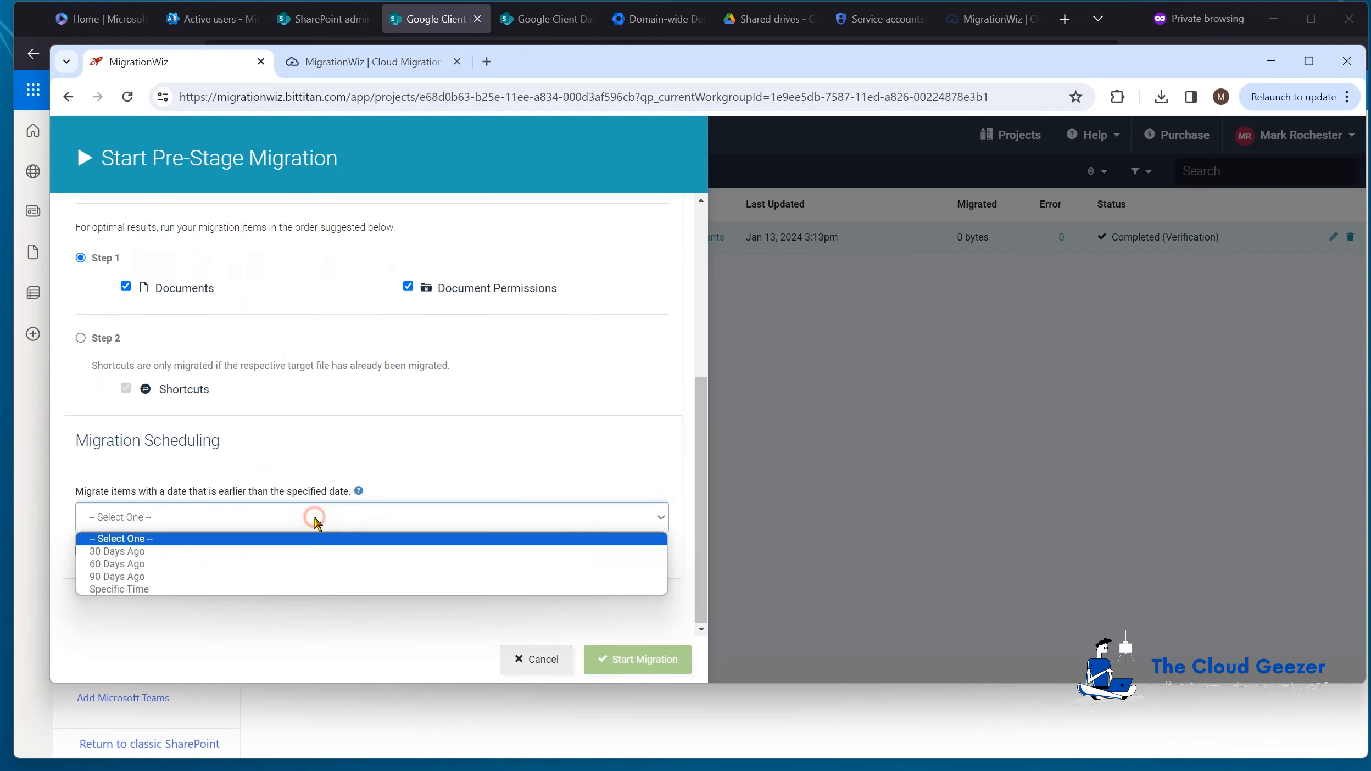
click(191, 556)
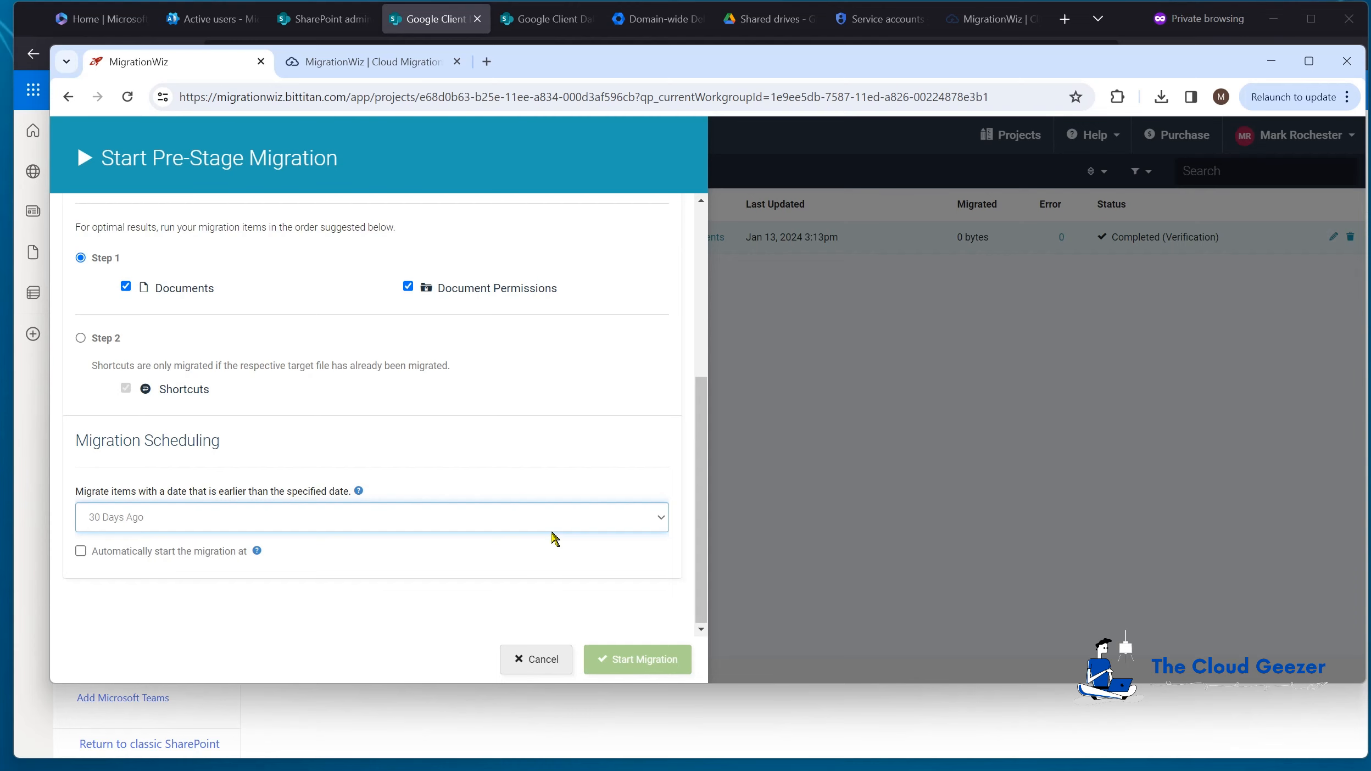
click(554, 658)
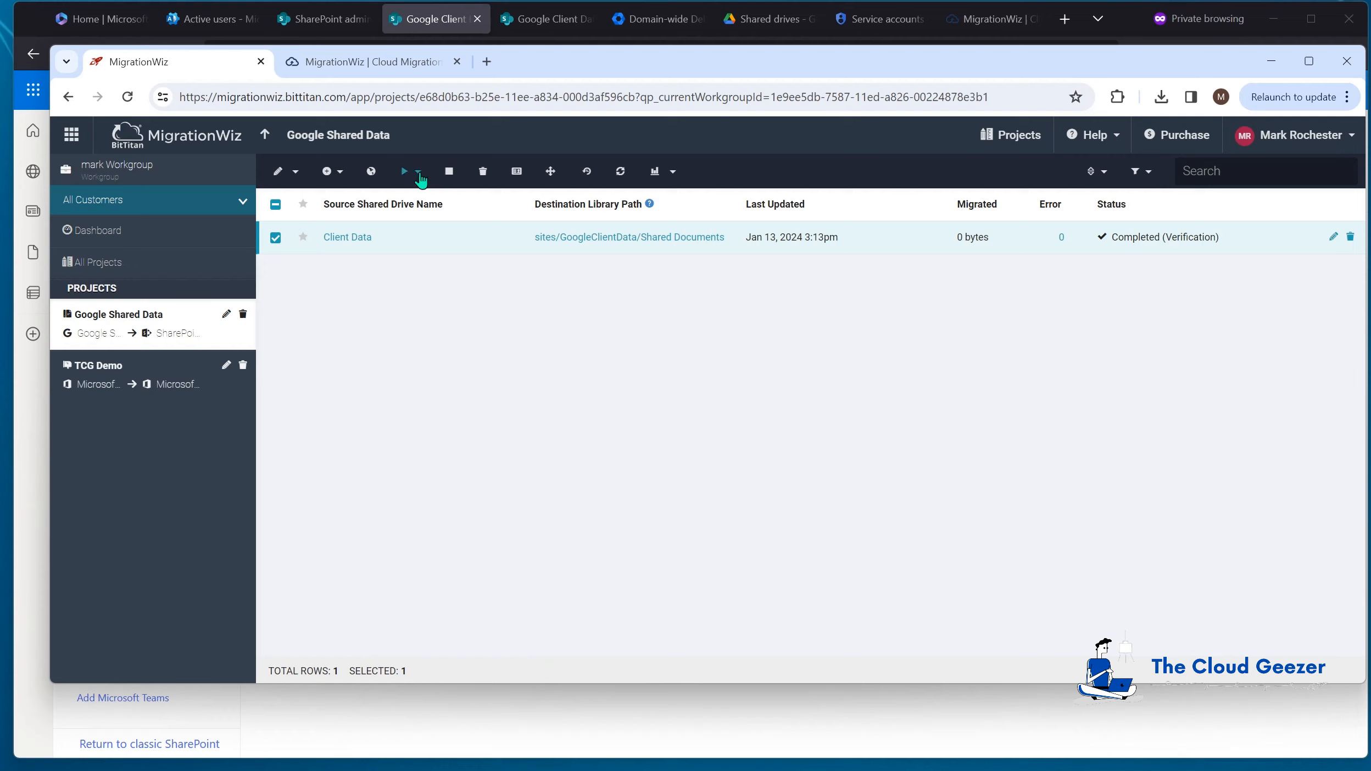
Step: Start a full Documents and Permissions migration using the MigrationWiz-Shared Document 50GB license
click(419, 173)
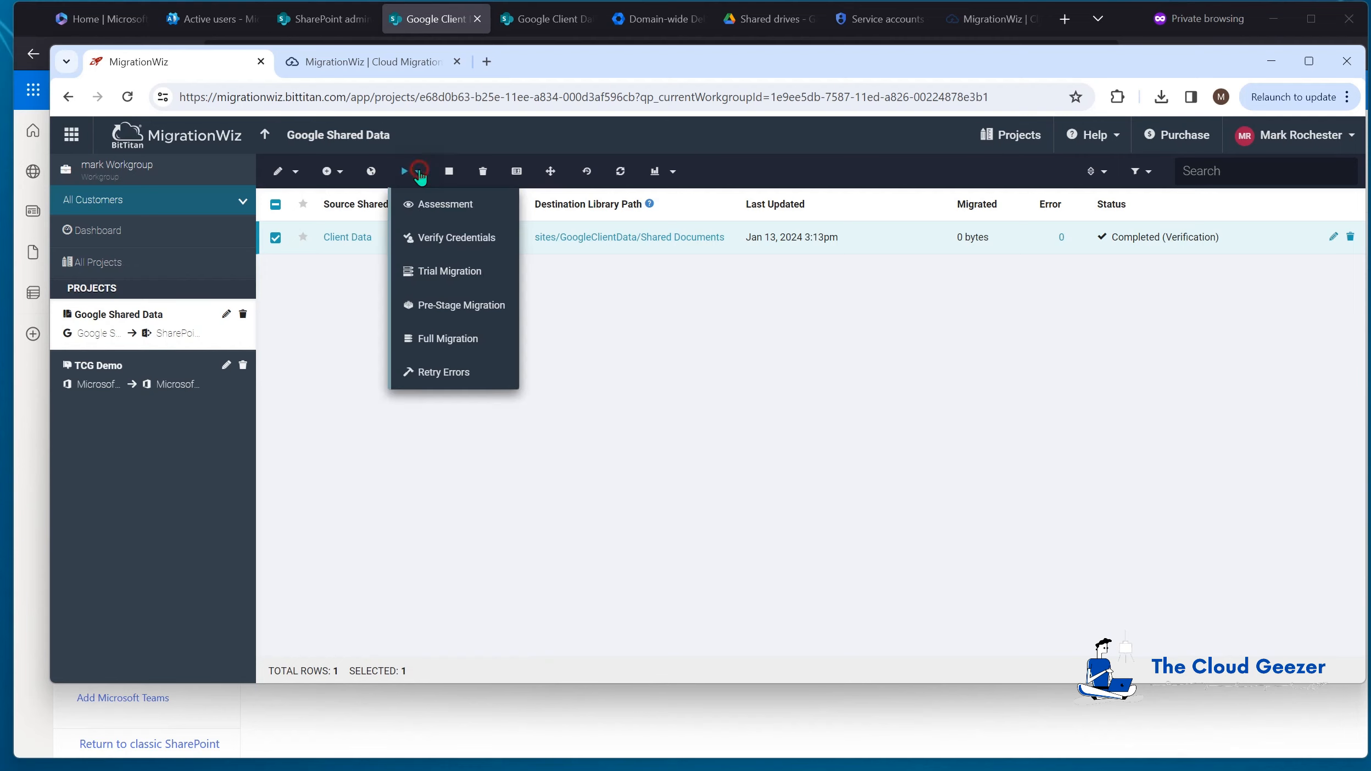
click(442, 339)
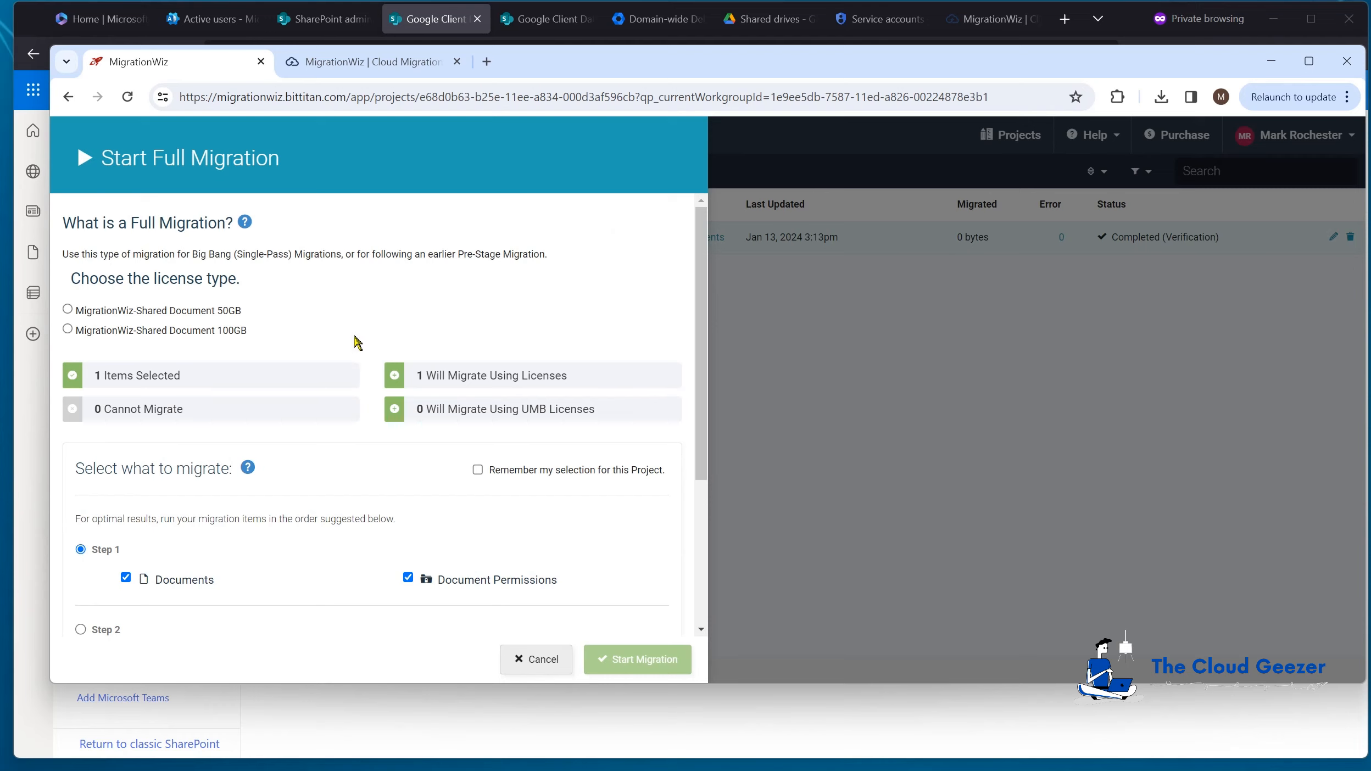
scroll(360, 341, down, 3)
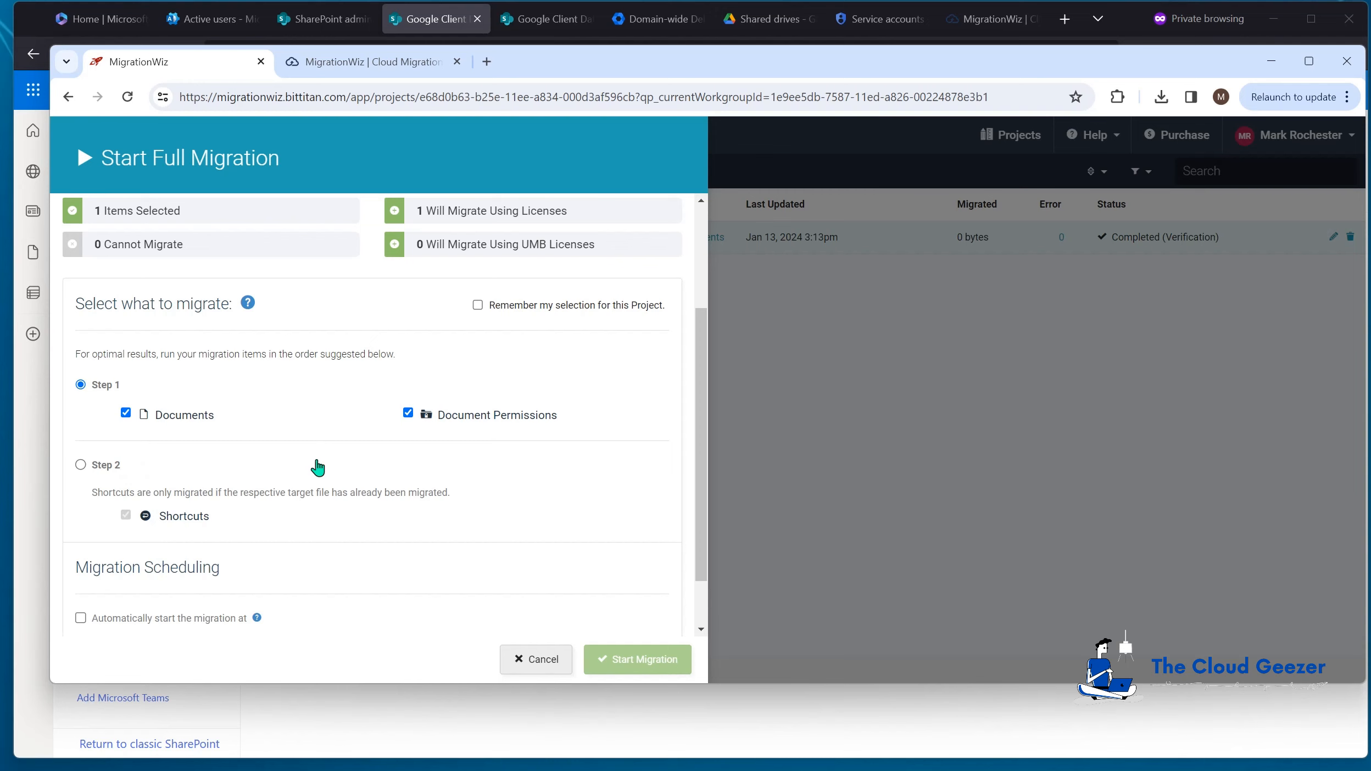
scroll(275, 466, down, 1)
scroll(306, 477, up, 3)
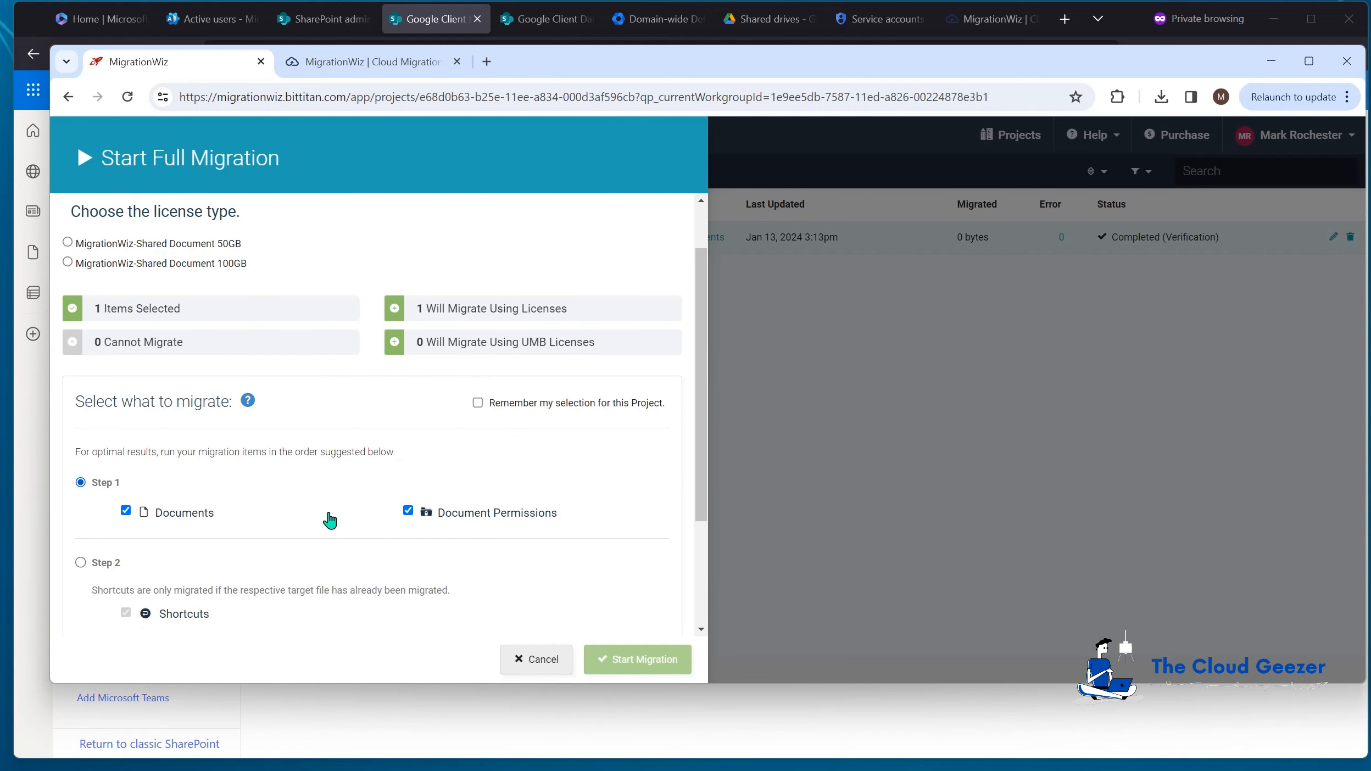
scroll(706, 399, down, 1)
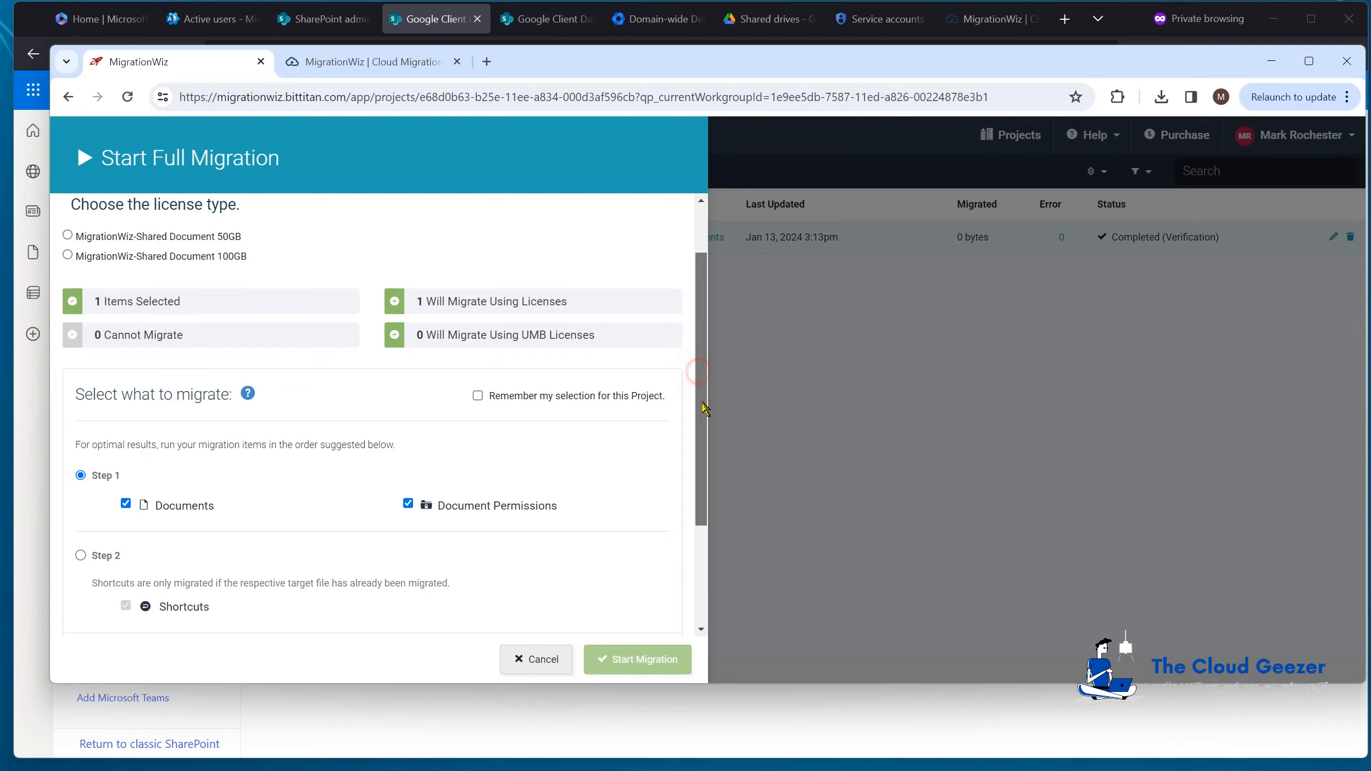
scroll(708, 401, up, 1)
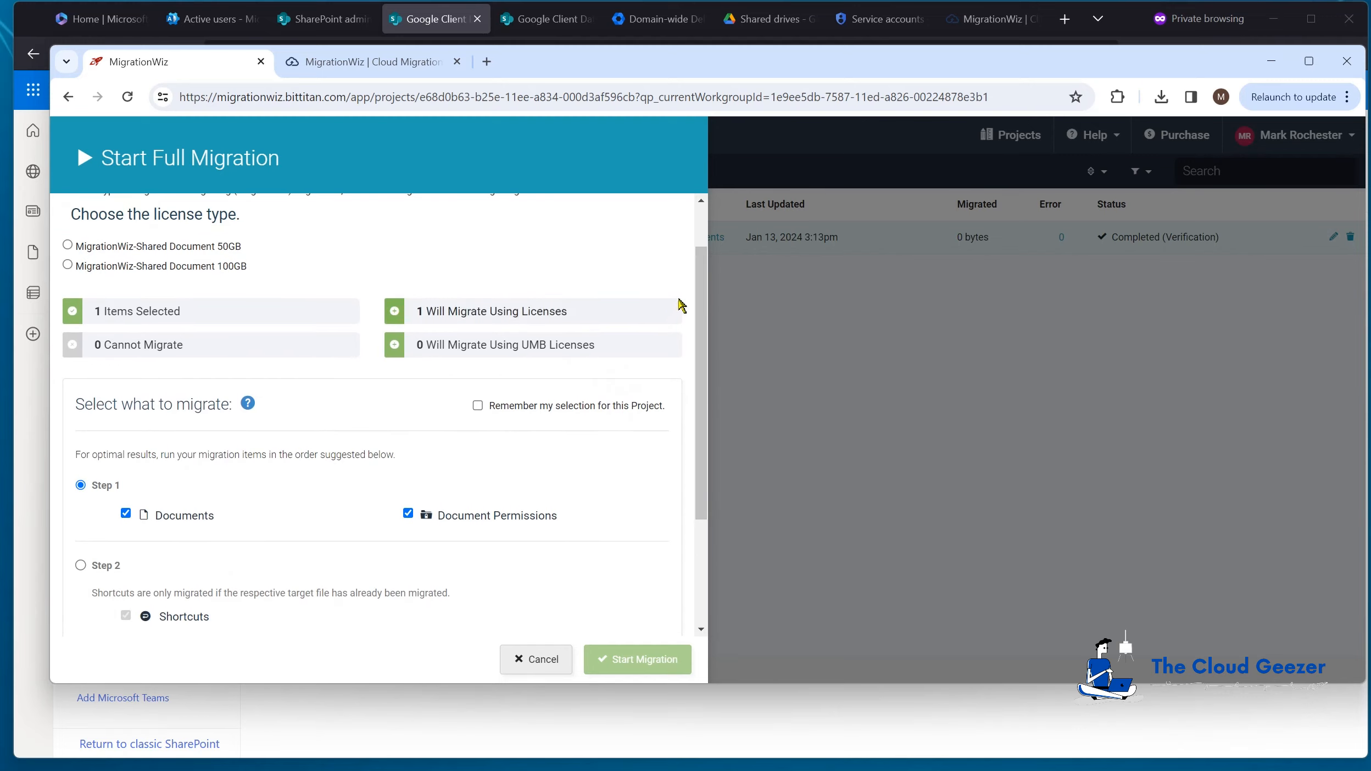
scroll(706, 280, up, 1)
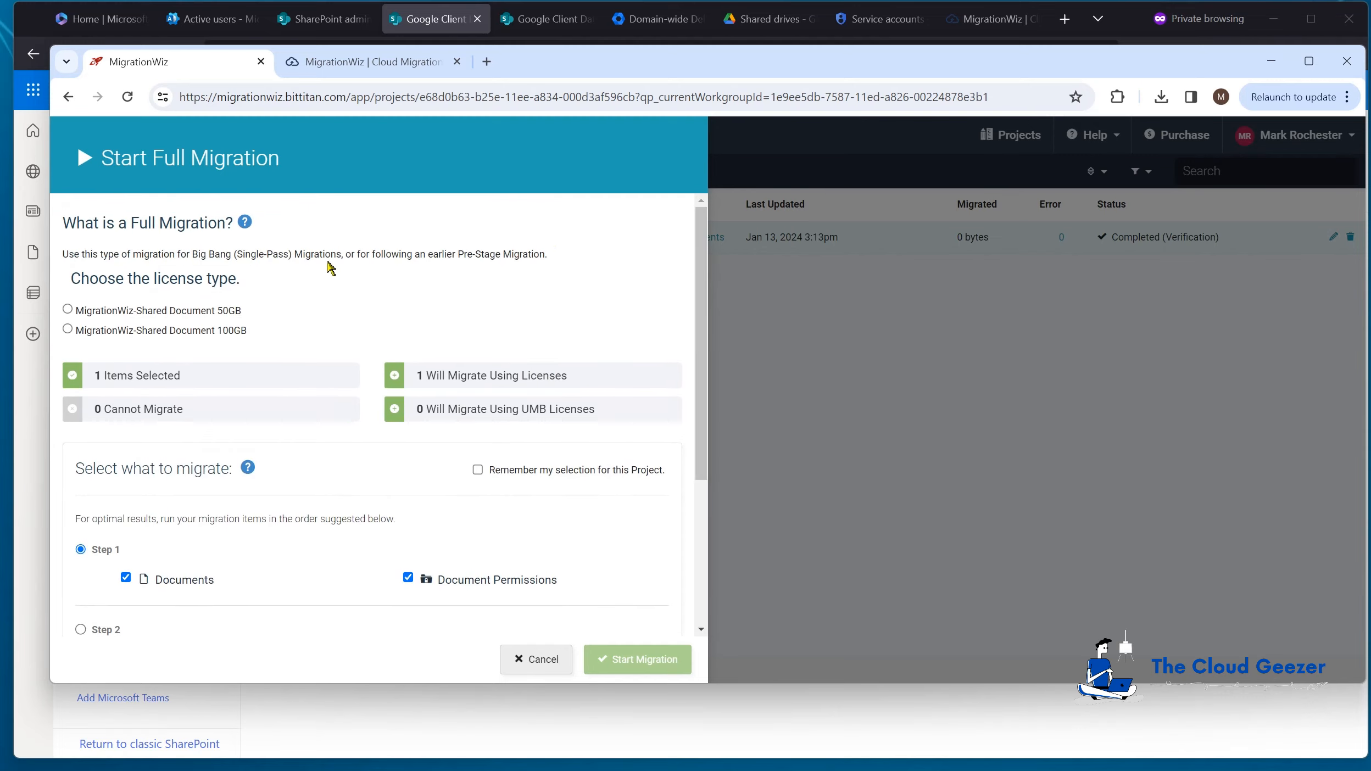
click(68, 310)
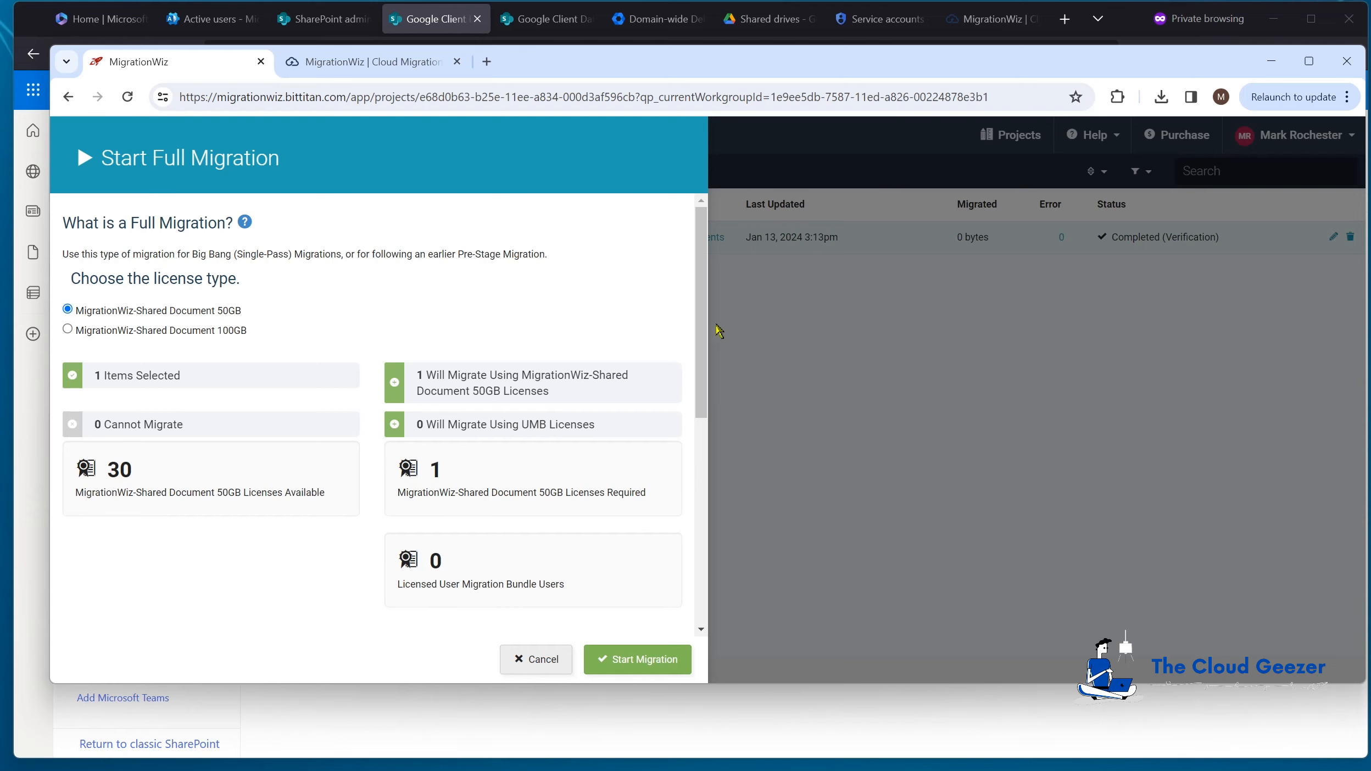
drag(706, 326, 683, 623)
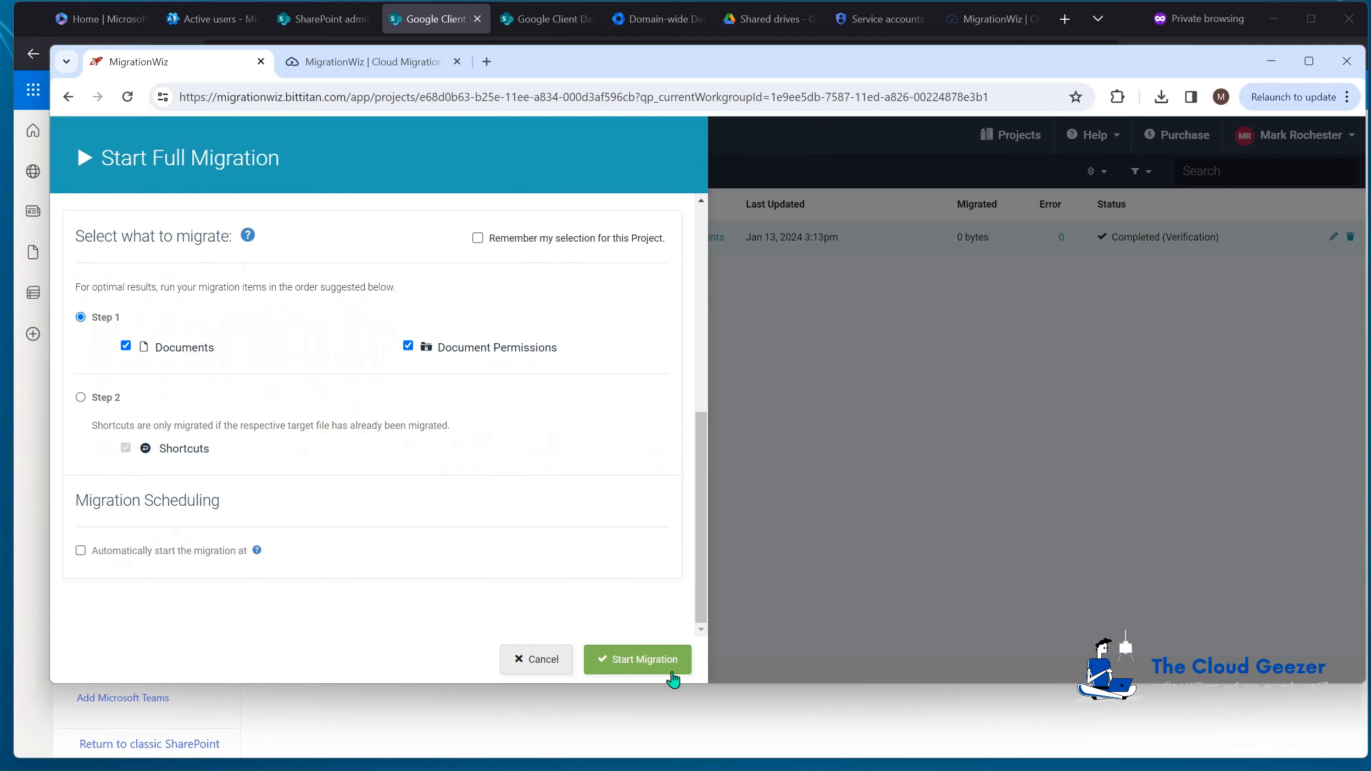
click(654, 659)
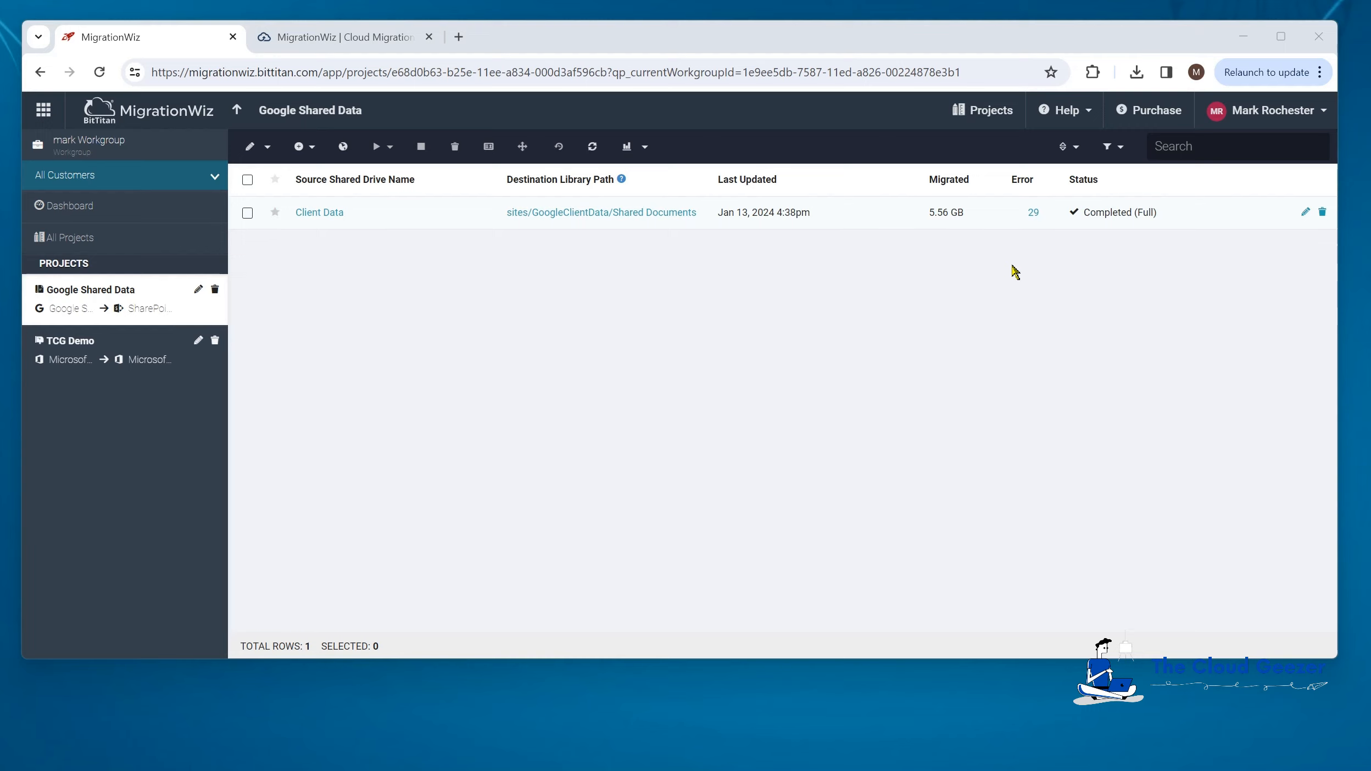
Step: Review the 29 Client Data migration errors, all skipped .DS_Store files, then close the list
click(1036, 214)
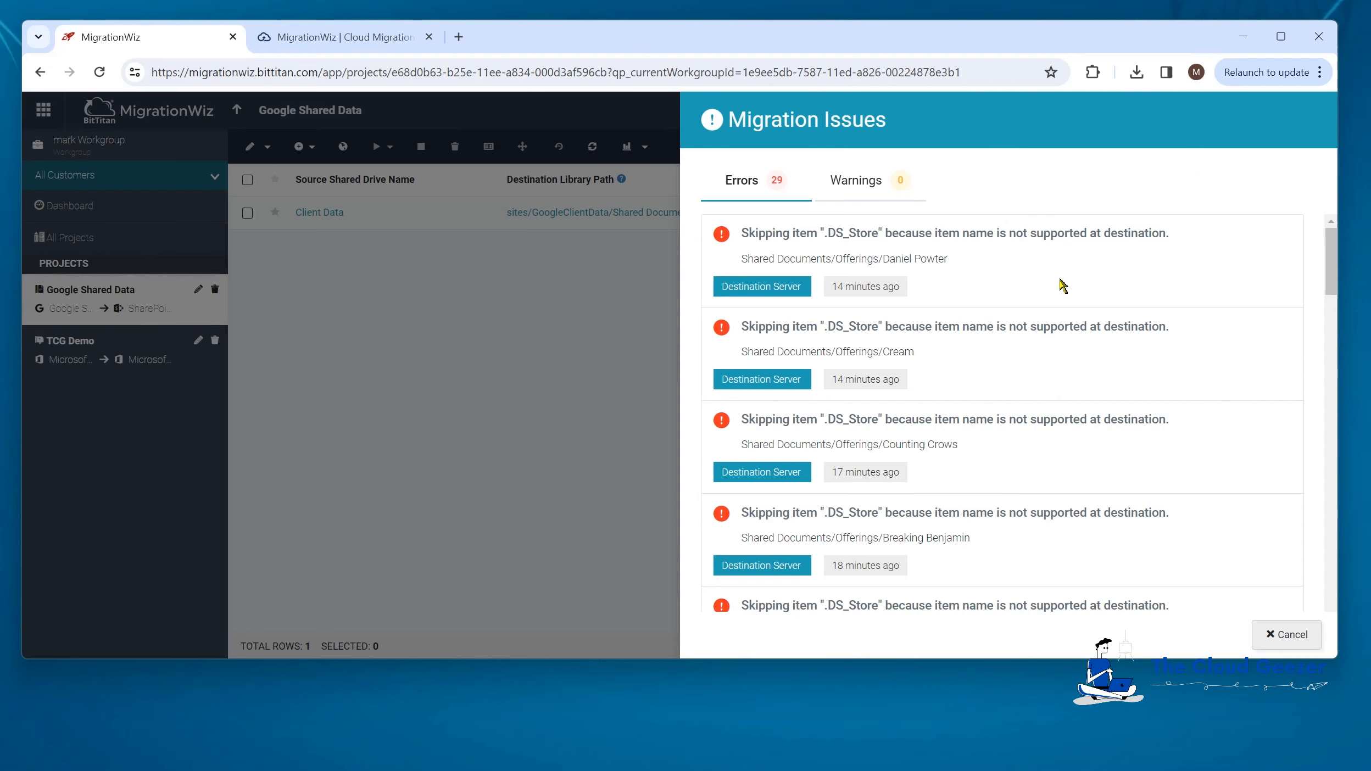
drag(1333, 285, 1328, 378)
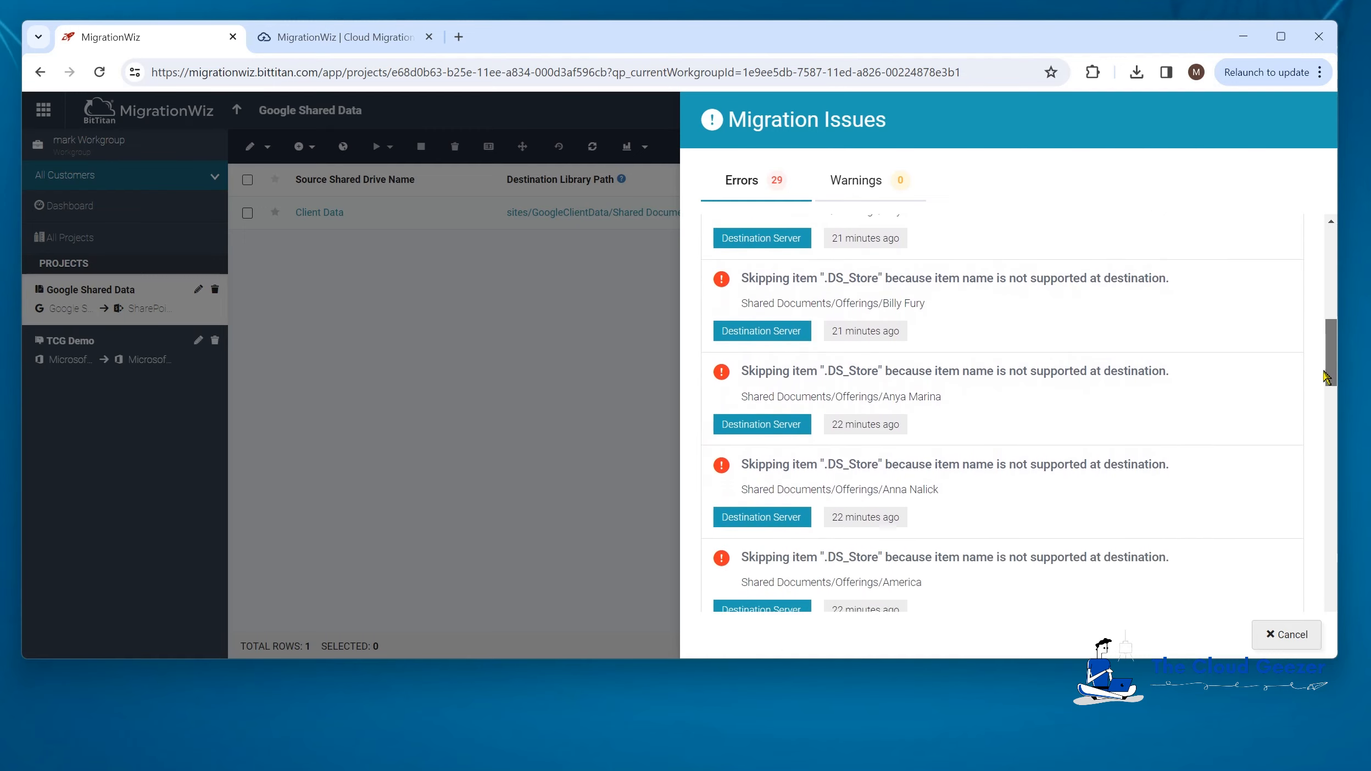
click(1287, 635)
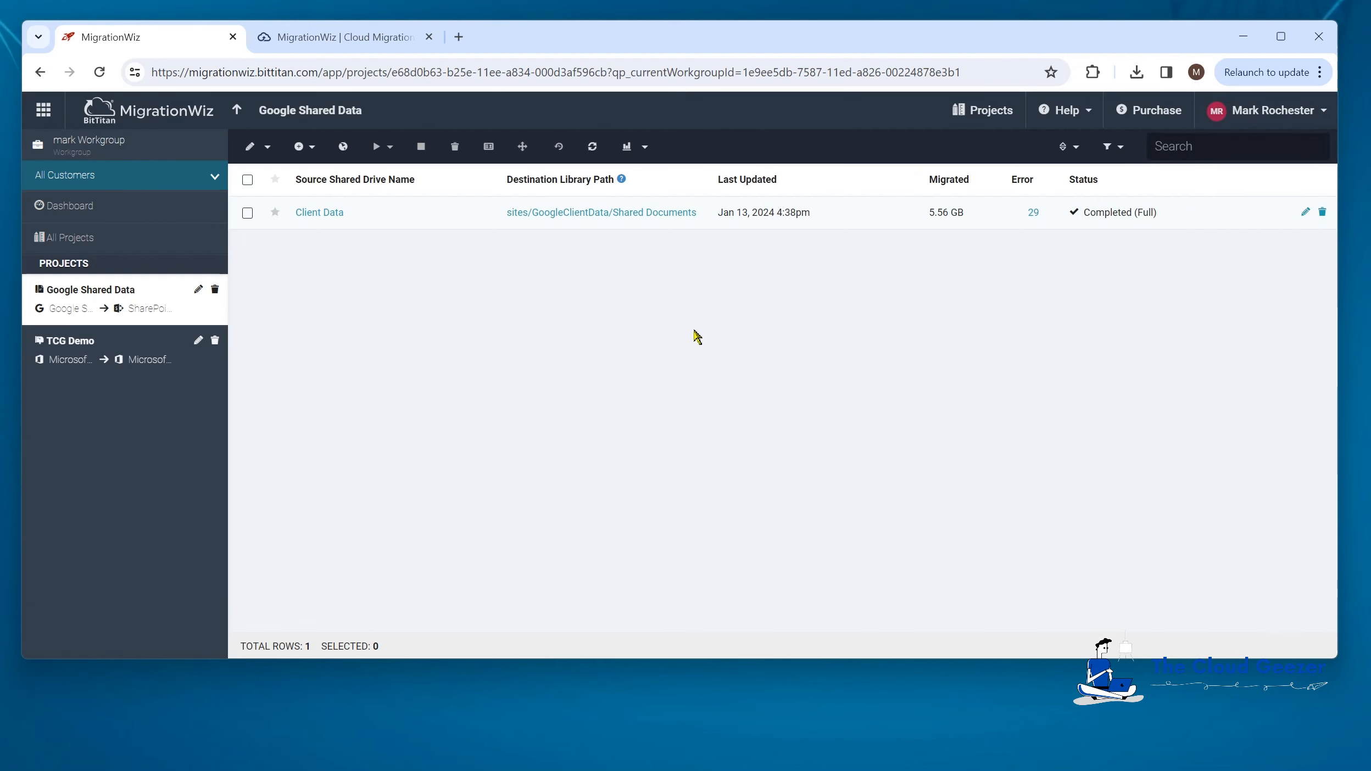
Step: Check the Client Data folder summary showing 124 of 124 folders completed, then return to the project list
click(556, 214)
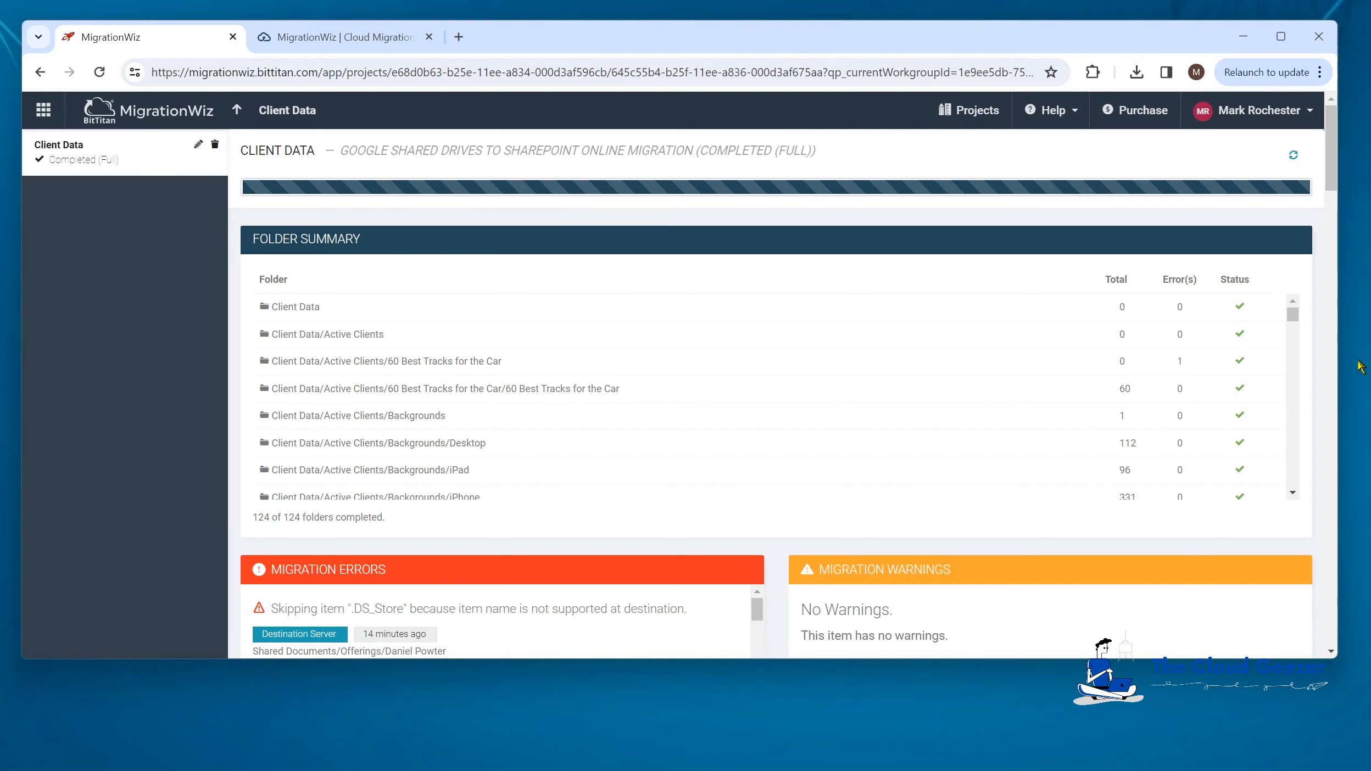
mouse_move(1293, 315)
mouse_down()
mouse_move(1296, 356)
mouse_move(1292, 305)
mouse_up()
scroll(727, 434, down, 2)
scroll(727, 435, down, 1)
scroll(724, 553, down, 3)
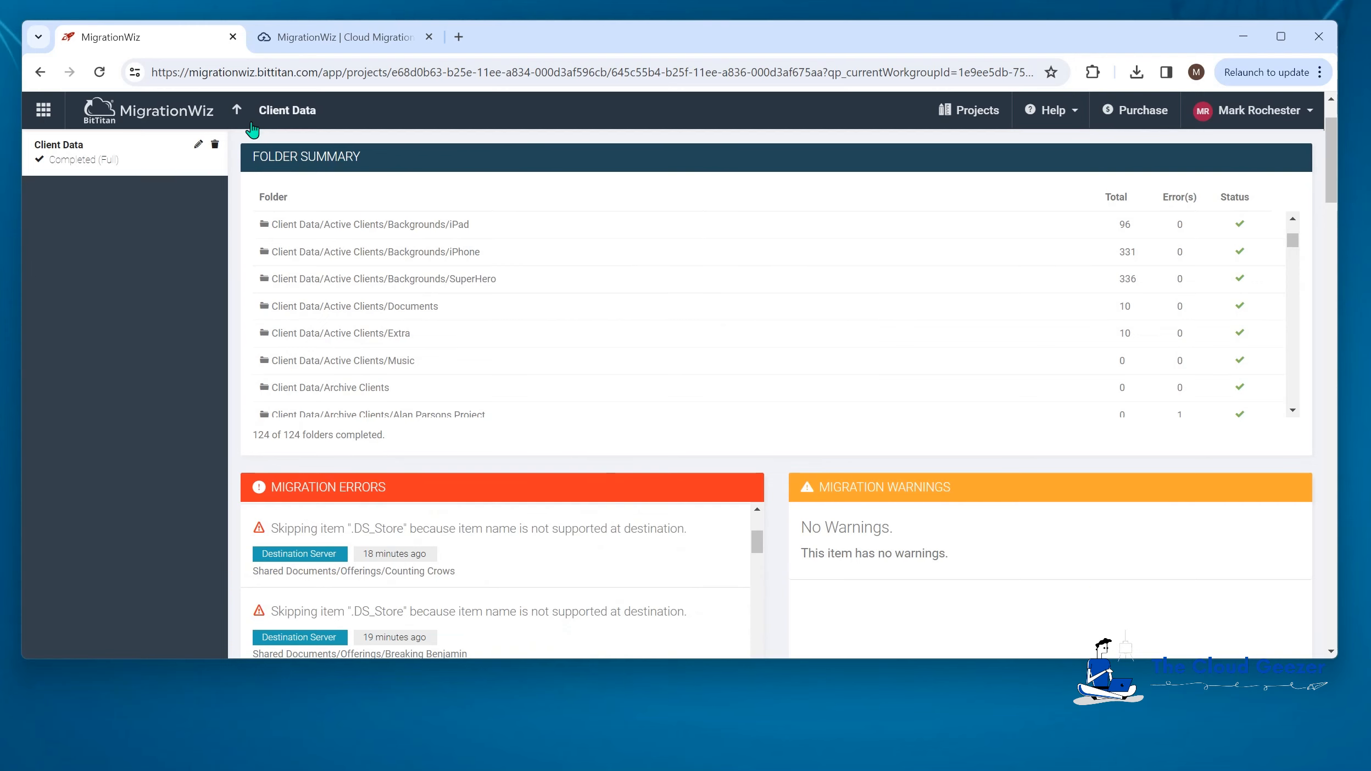
click(237, 110)
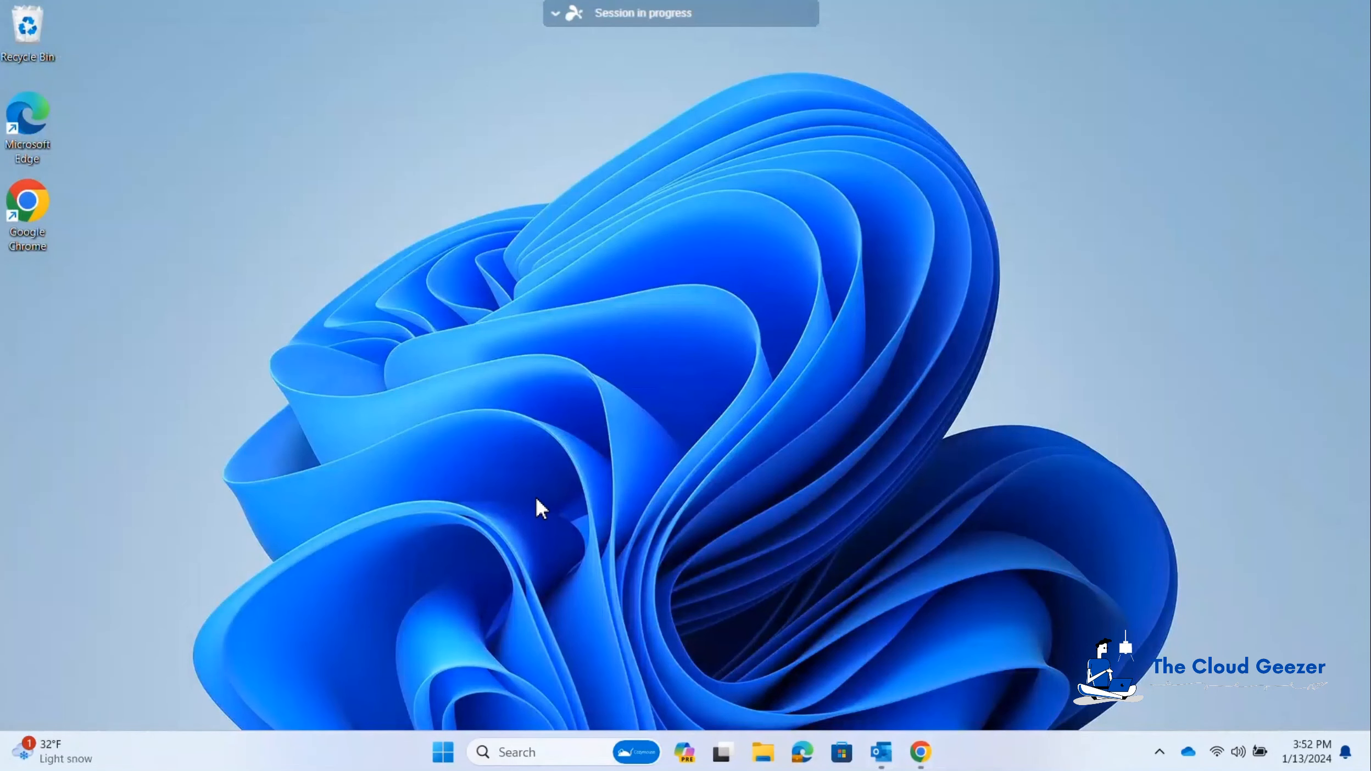
Step: Open the SharePoint site's Documents library to see the Active Clients, Archive Clients and Offerings folders
click(928, 761)
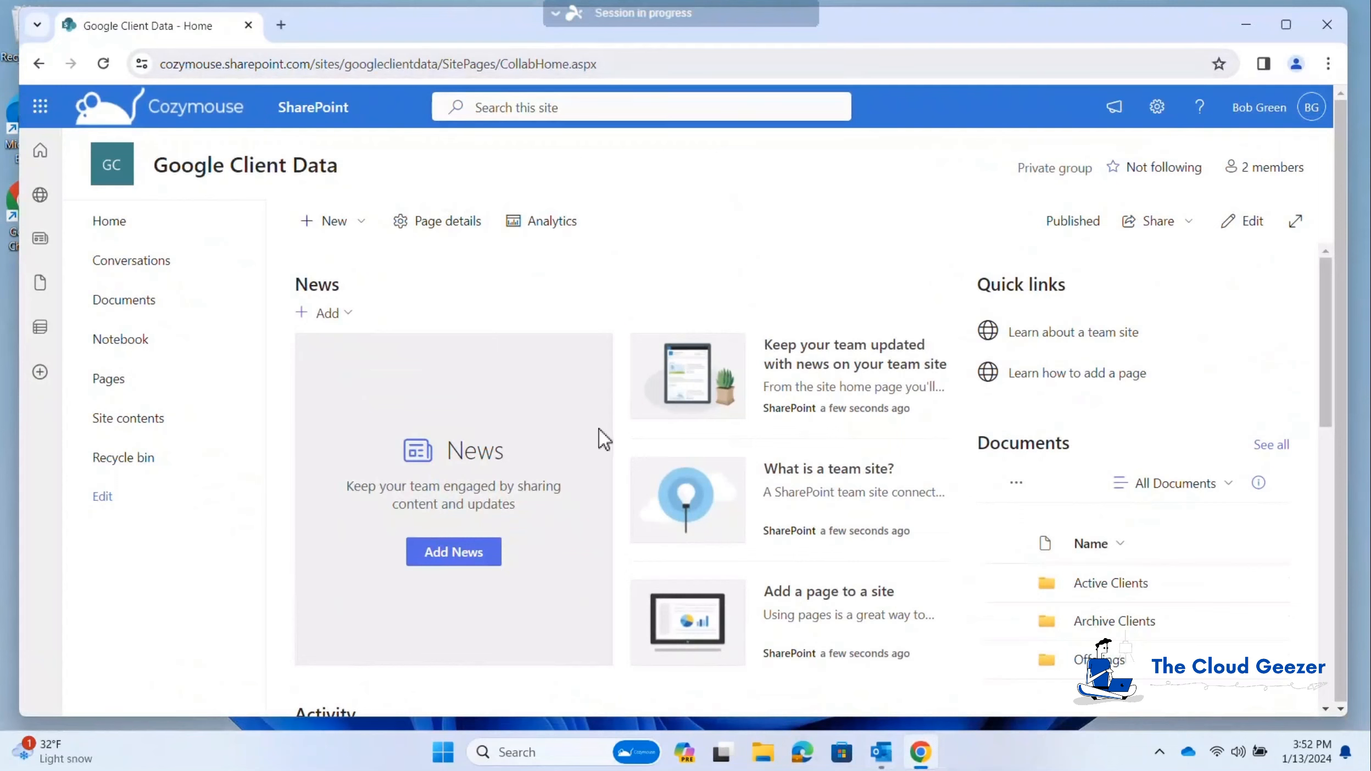
click(124, 305)
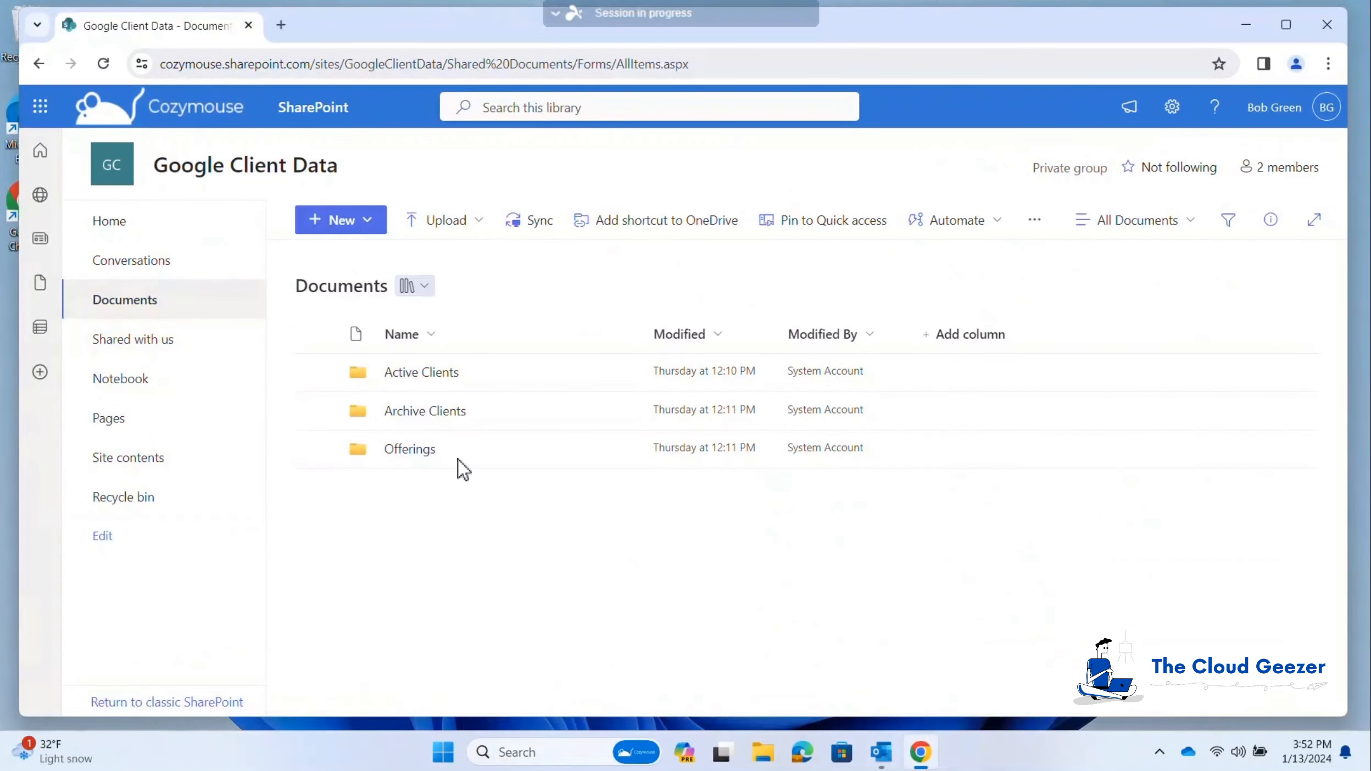
Step: Browse to Active Clients > Backgrounds > Desktop, preview an android_robot JPG, then return to the folder listing
click(441, 374)
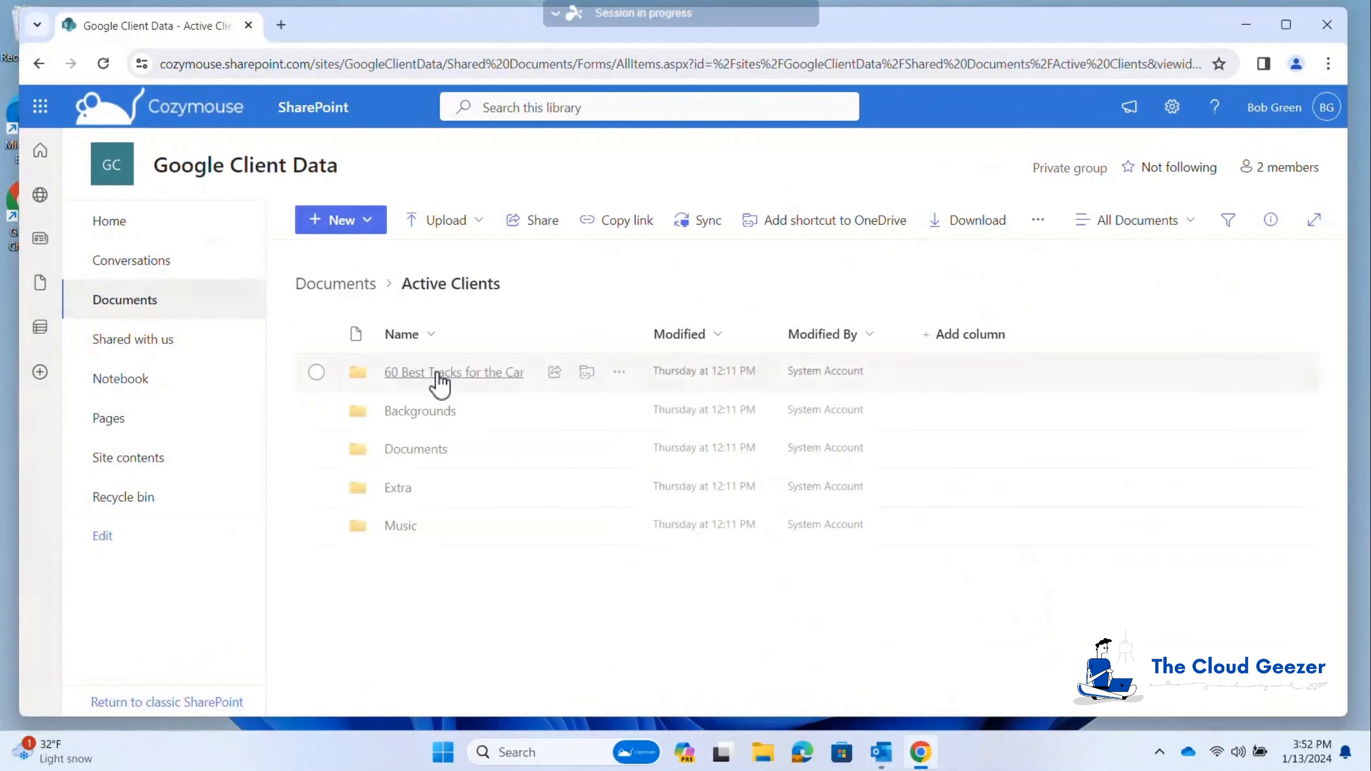
click(414, 412)
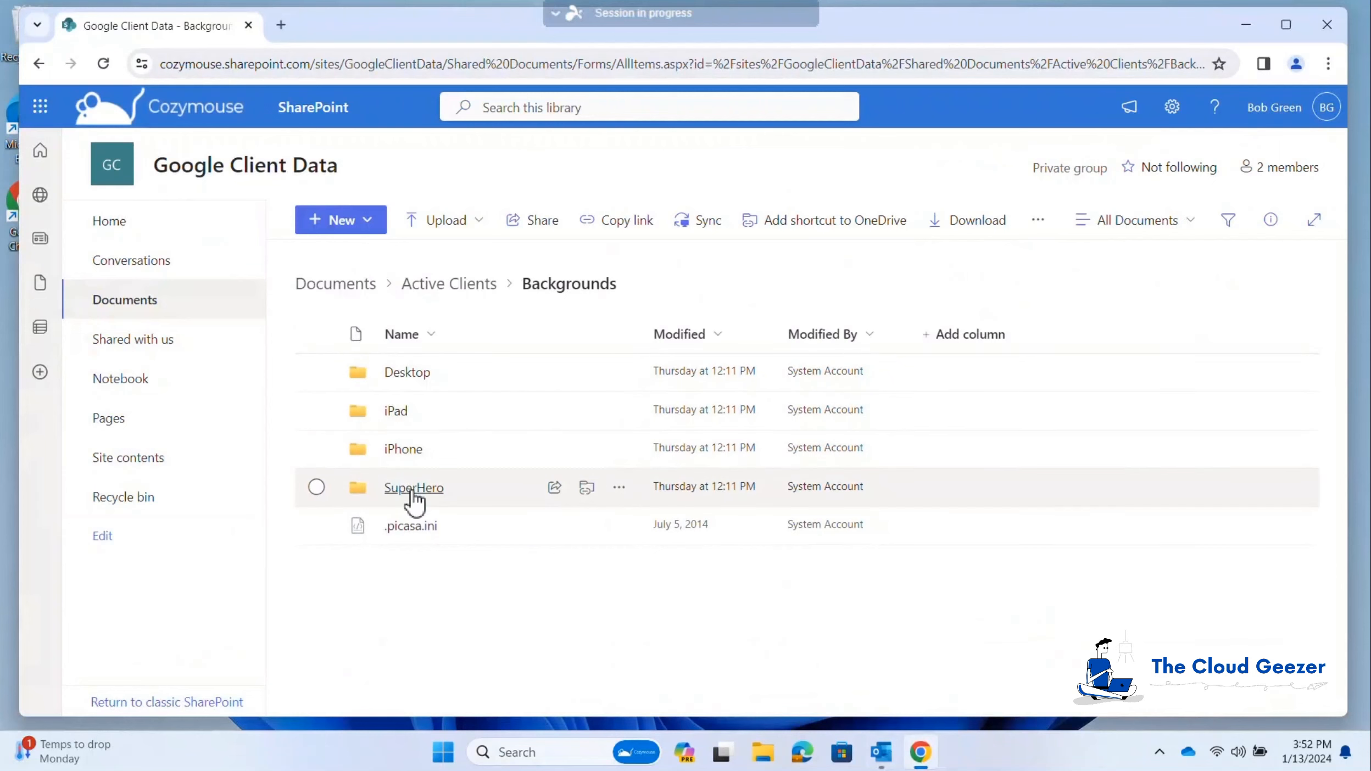
click(403, 372)
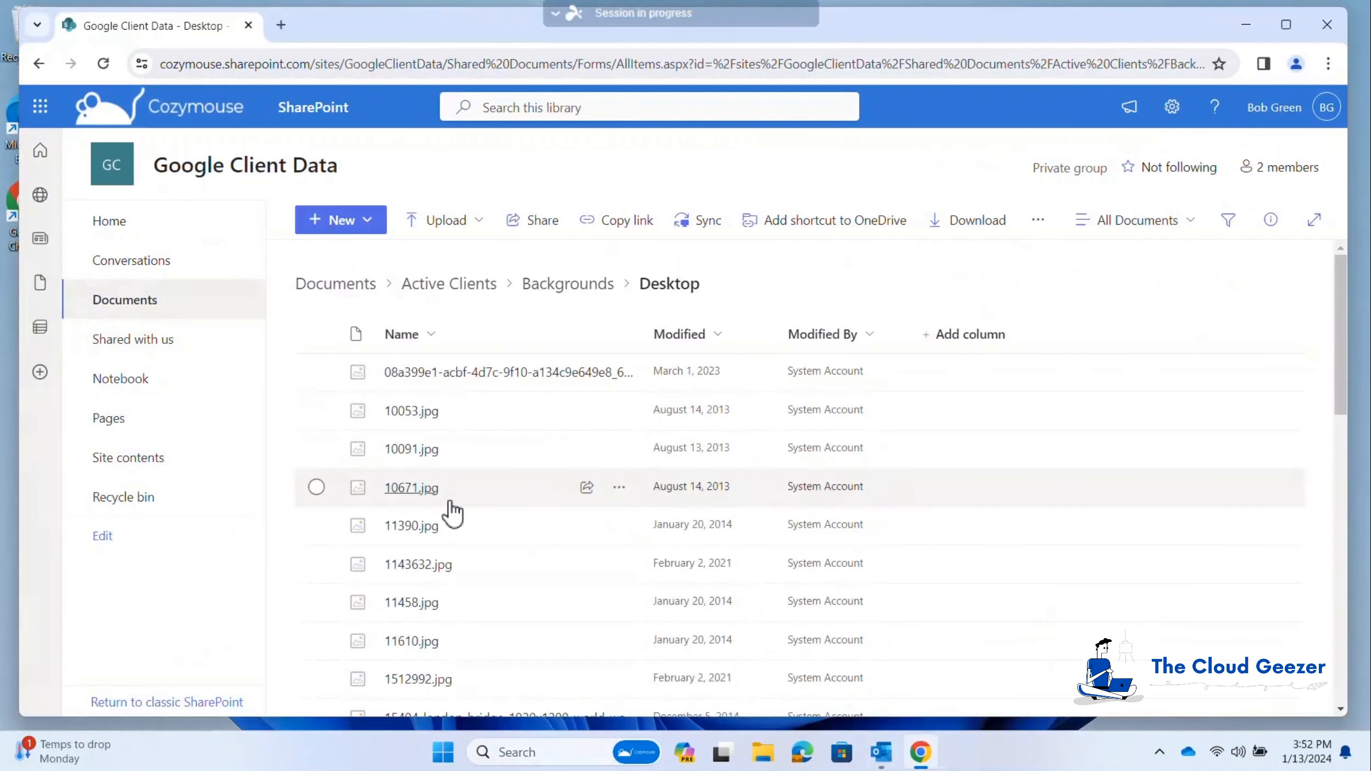
scroll(438, 505, down, 10)
scroll(452, 511, down, 10)
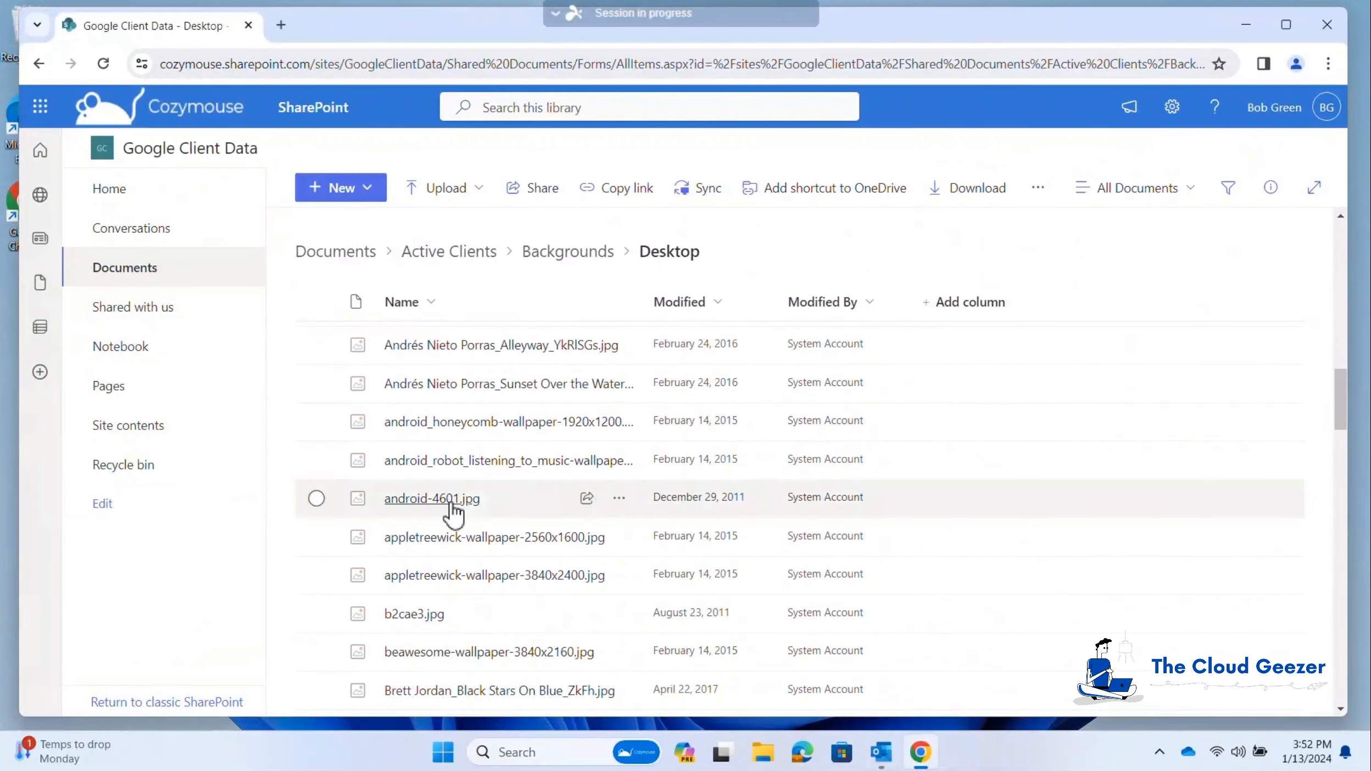
click(449, 463)
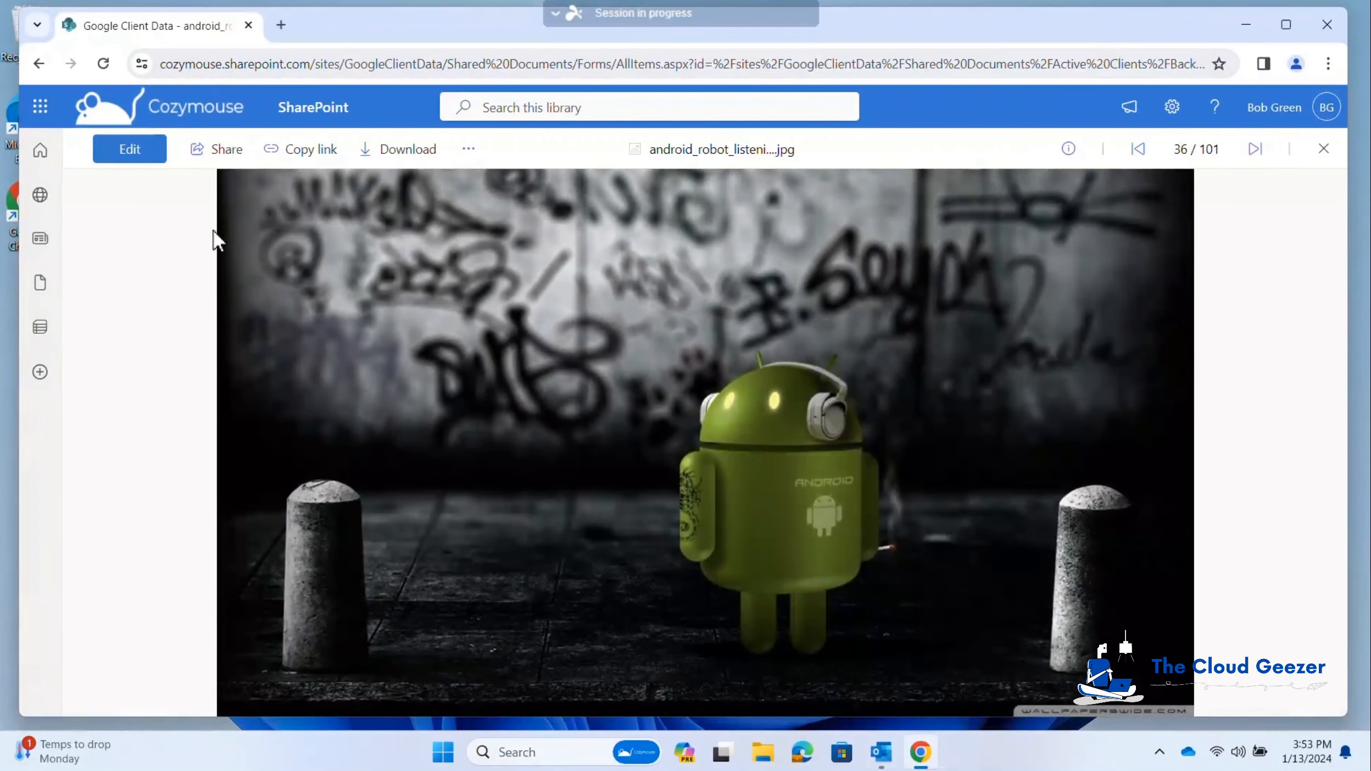
click(38, 63)
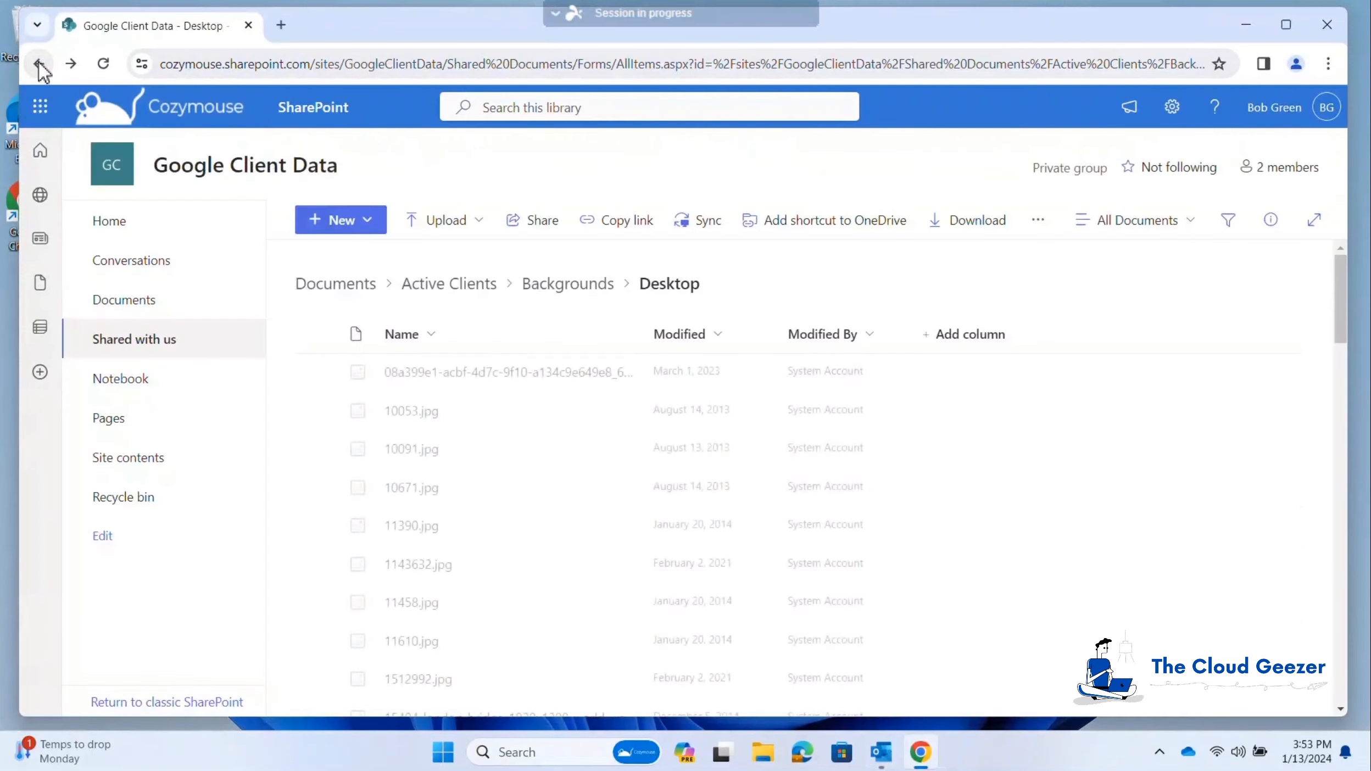
Step: Go back to the Documents root and open Active Clients > Backgrounds > SuperHero
click(439, 286)
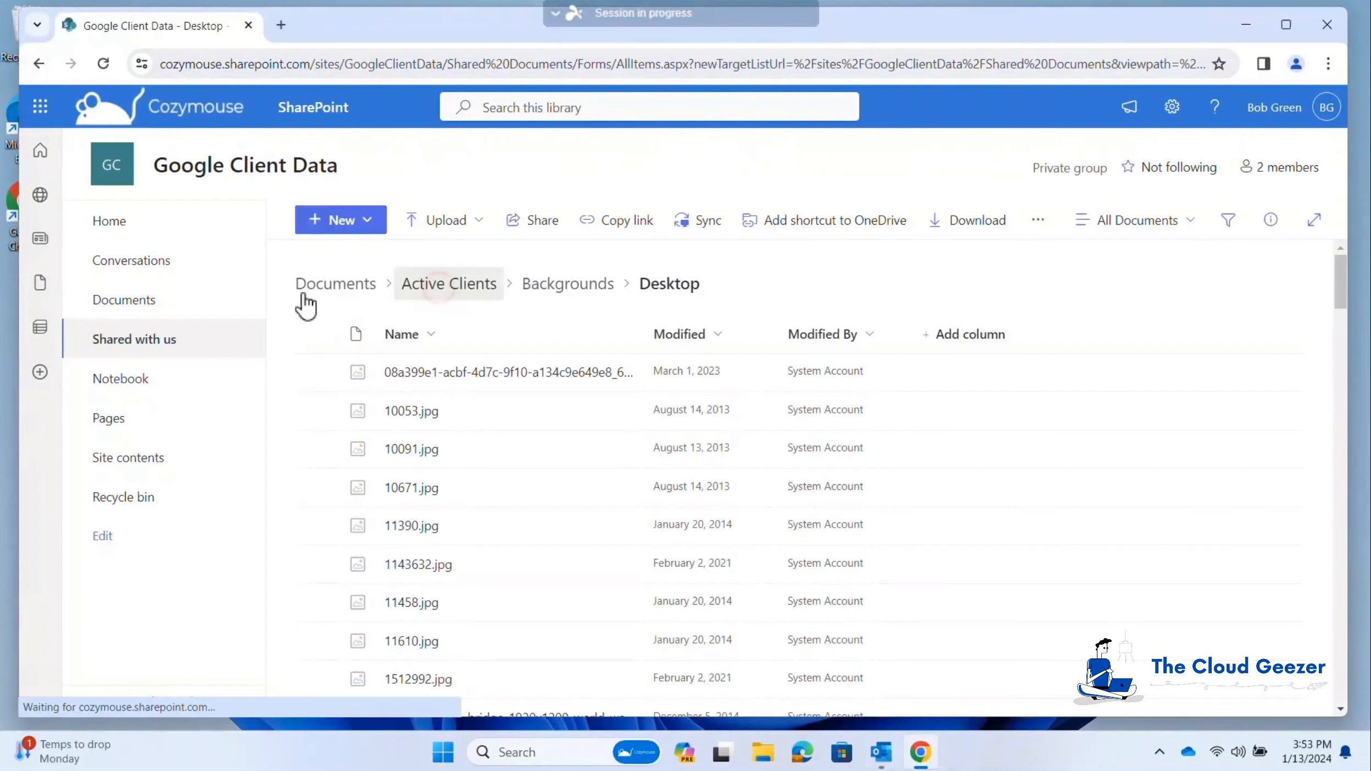
click(334, 285)
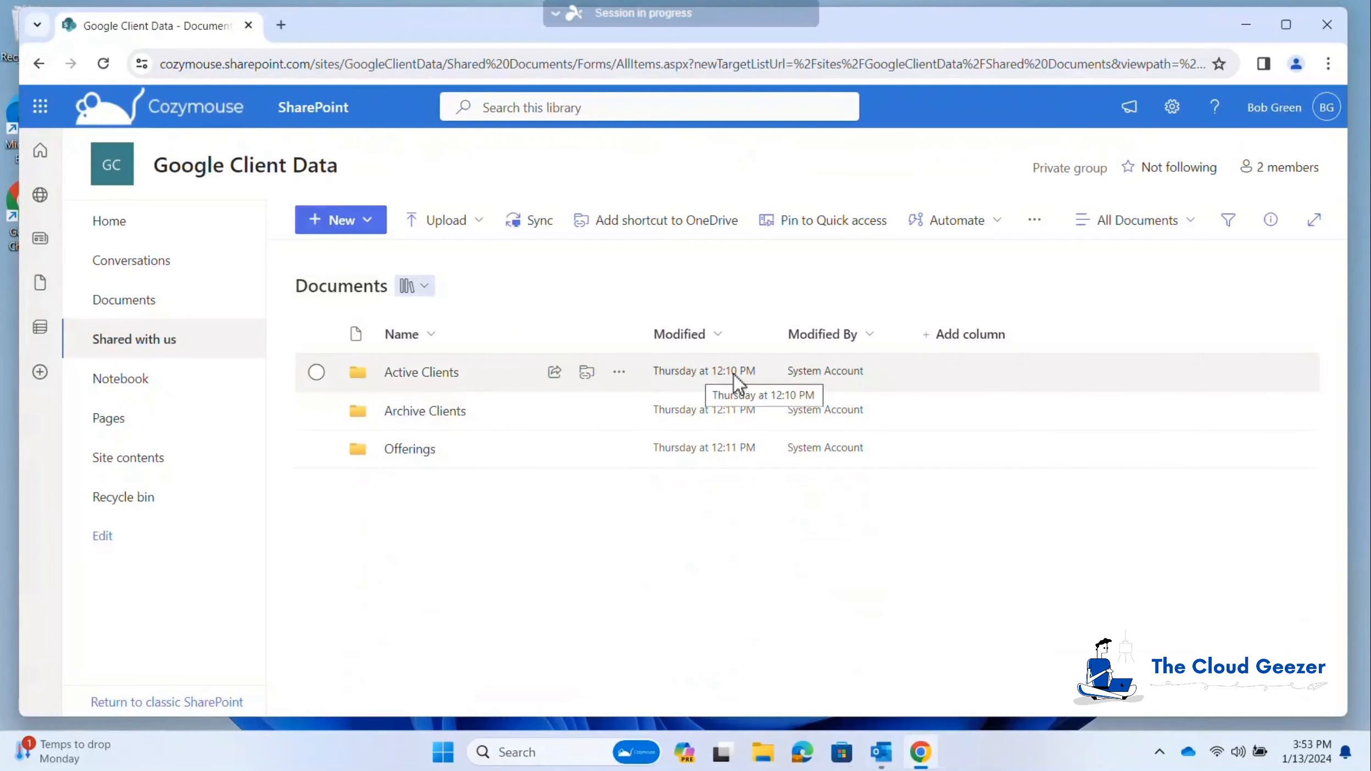
click(420, 372)
click(404, 409)
click(418, 488)
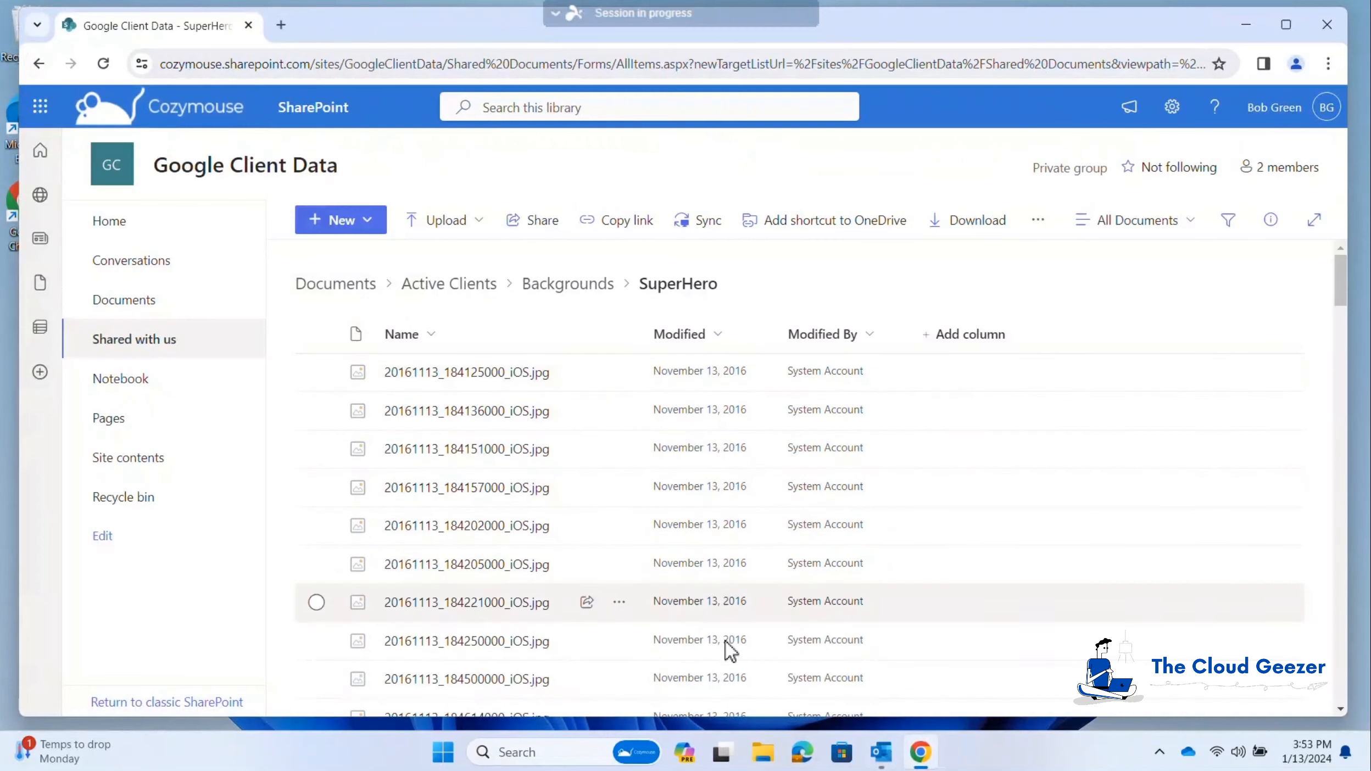
Step: Review the migrated SuperHero iOS JPG files, then return to the Documents library root
scroll(730, 651, down, 3)
scroll(729, 651, up, 2)
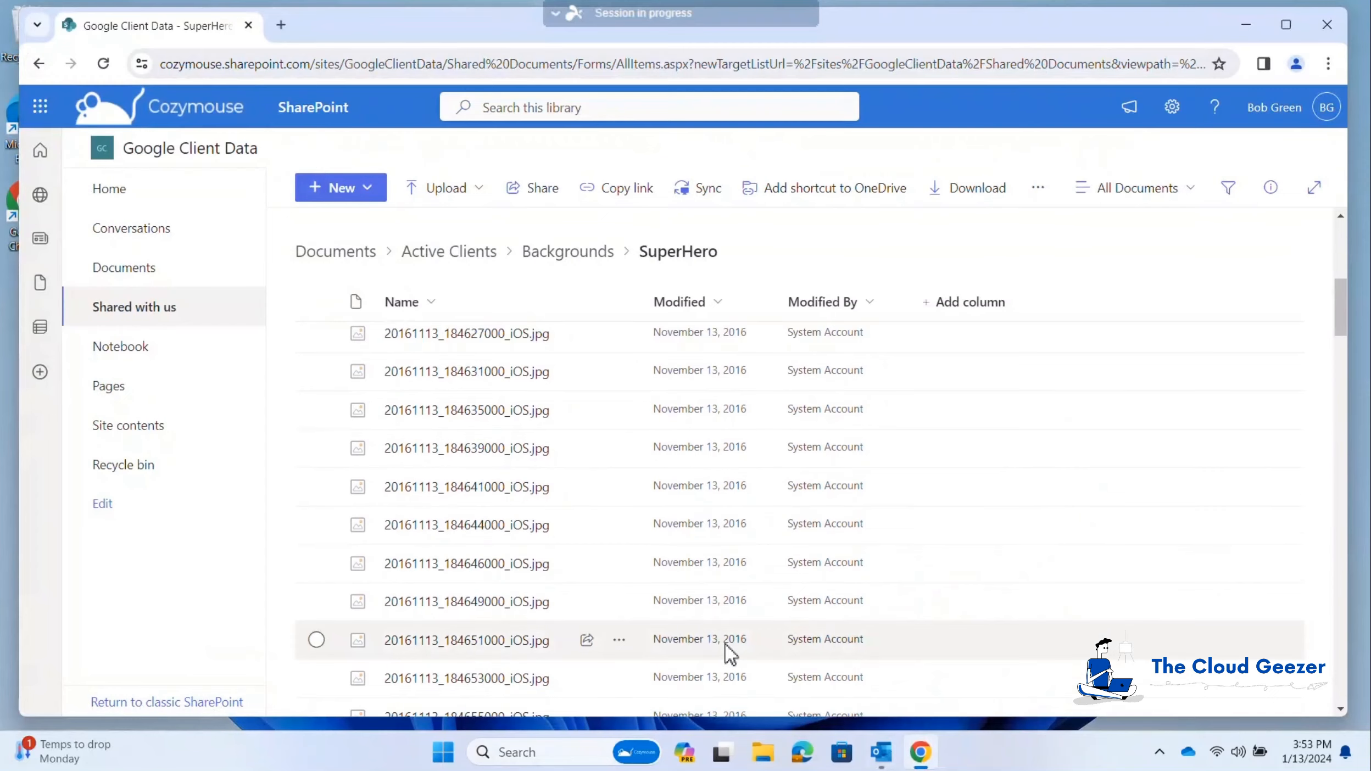
scroll(729, 651, up, 2)
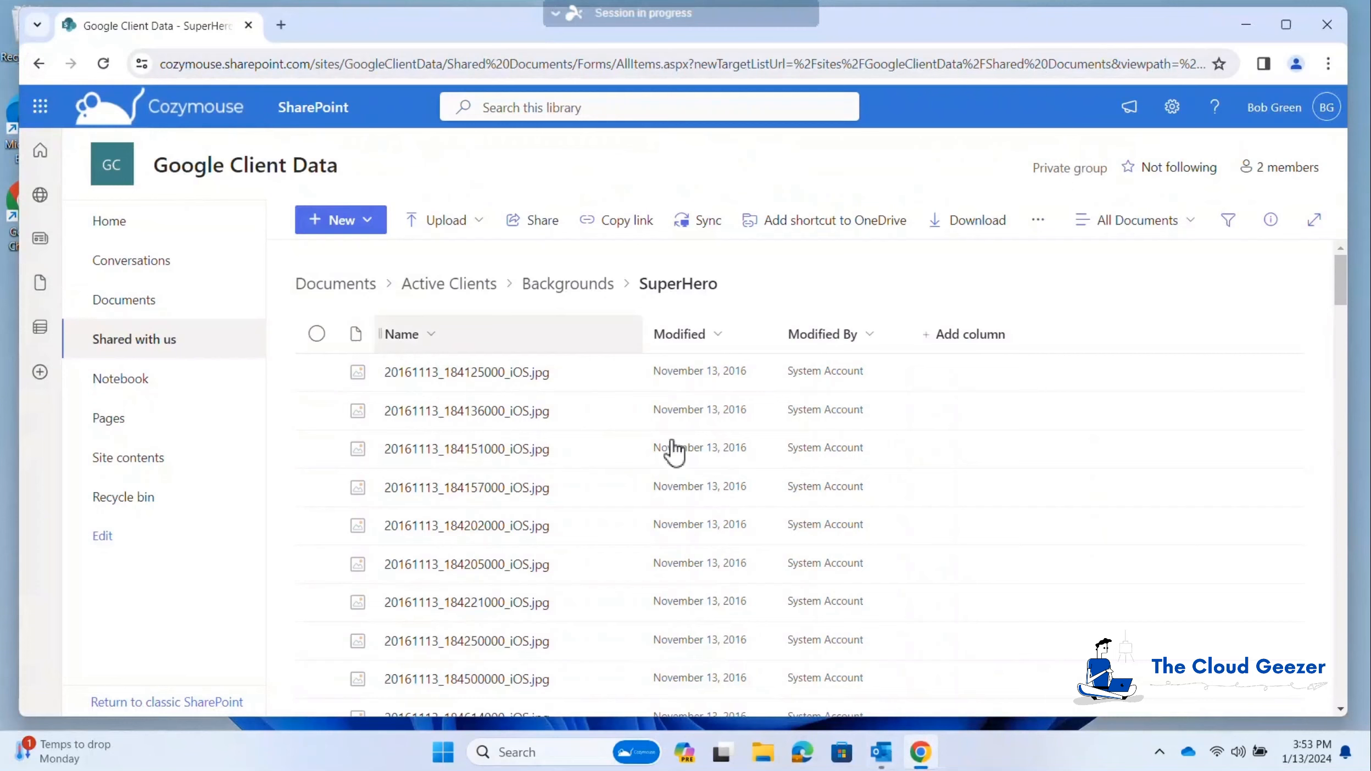
click(362, 286)
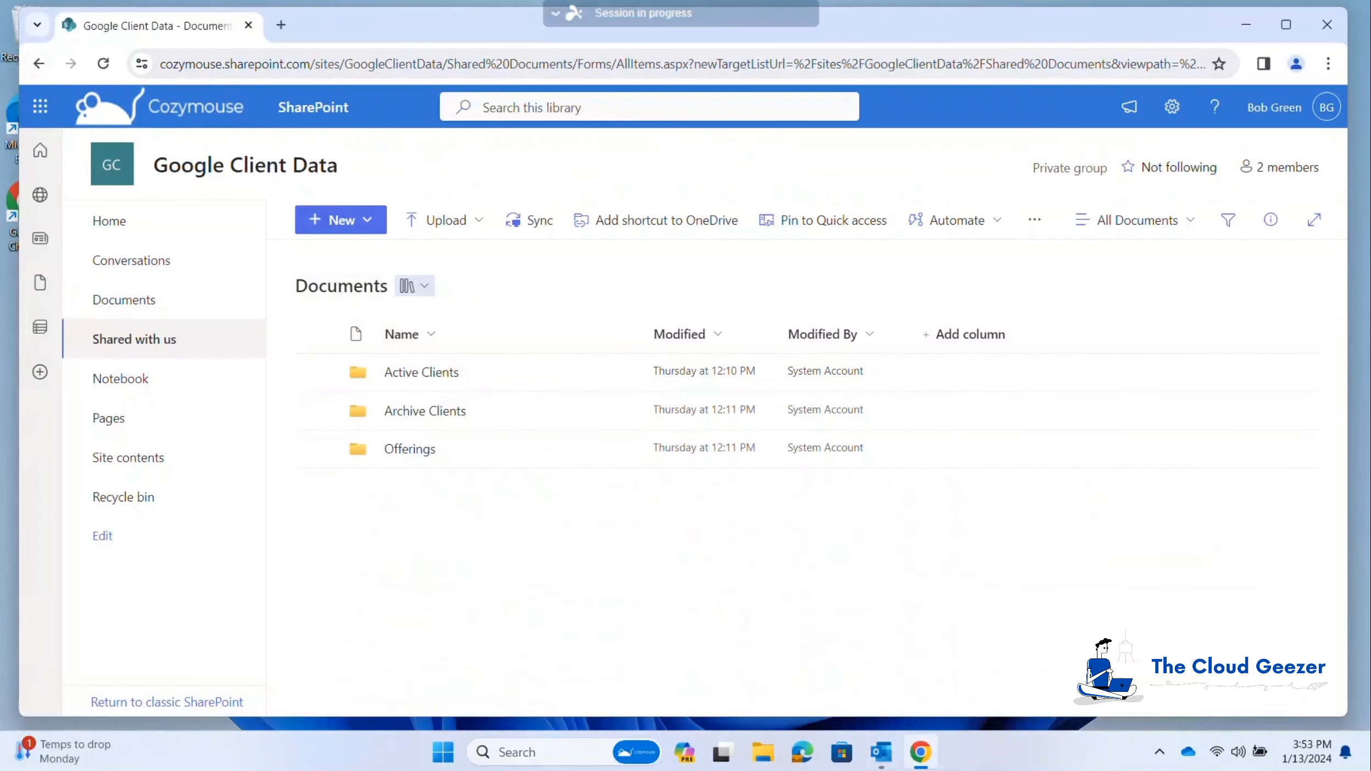